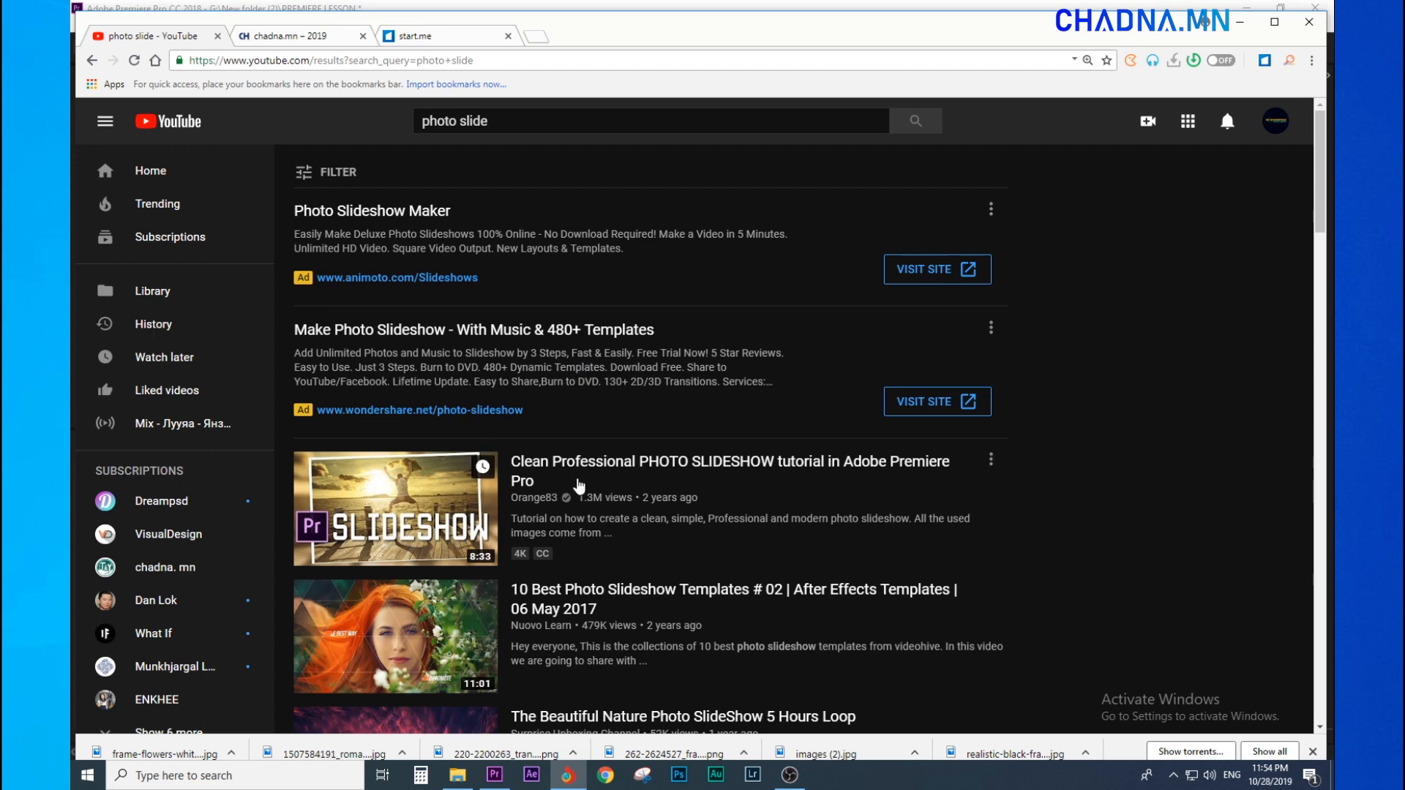
Preview the YouTube video "Clean Professional PHOTO SLIDESHOW tutorial in Adobe Premiere Pro", then switch to Premiere Pro.
{"action": "left_click", "coordinate": [546, 399]}
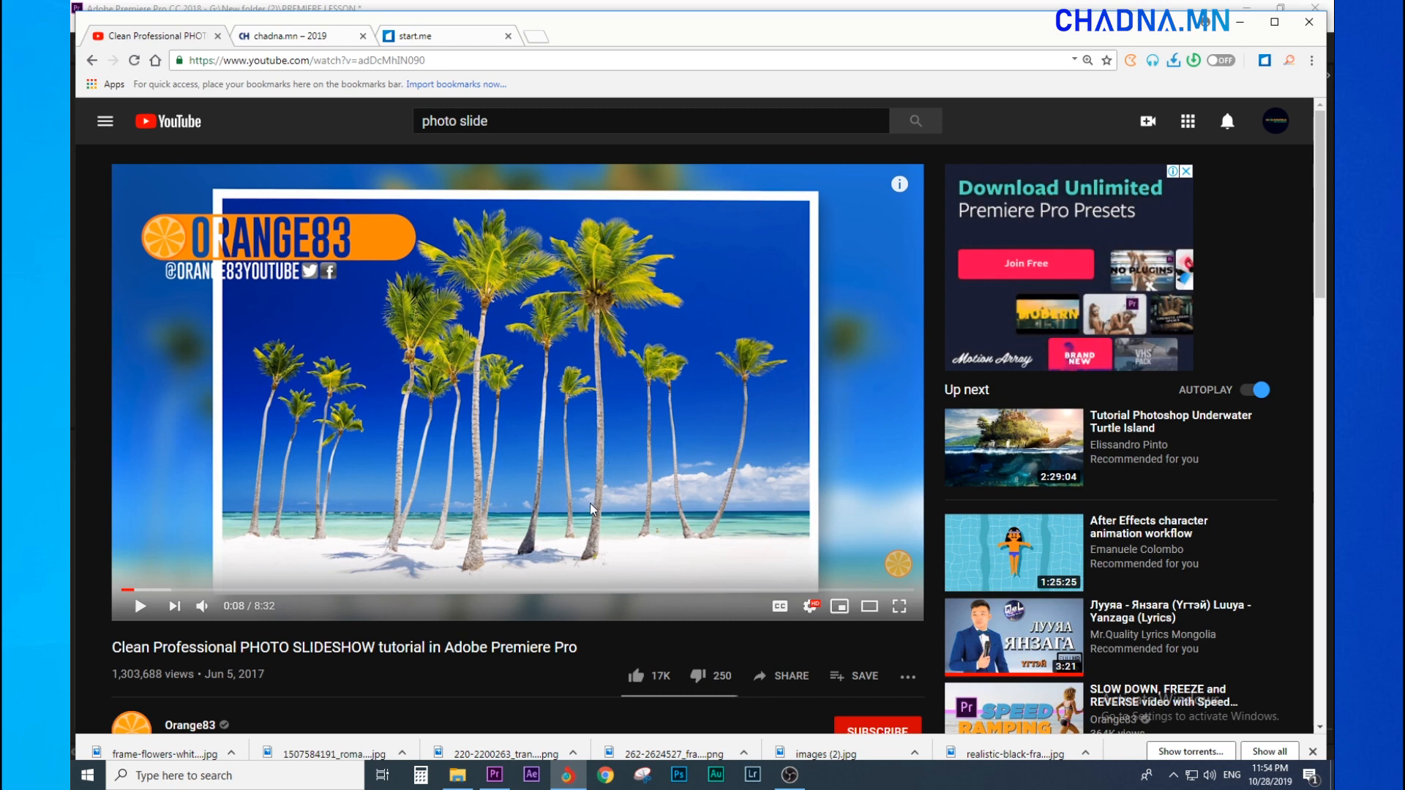
{"action": "left_click", "coordinate": [590, 420]}
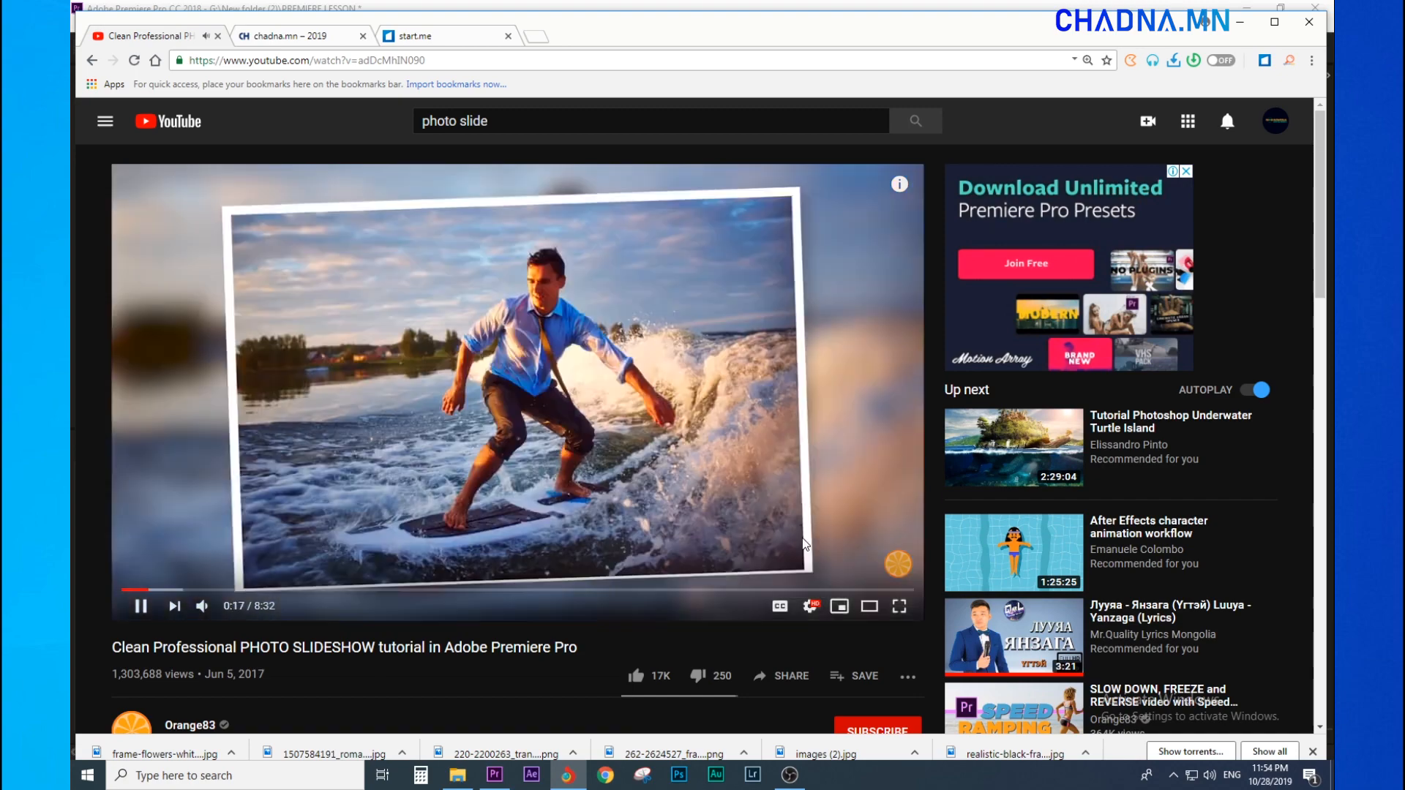
{"action": "left_click", "coordinate": [913, 609]}
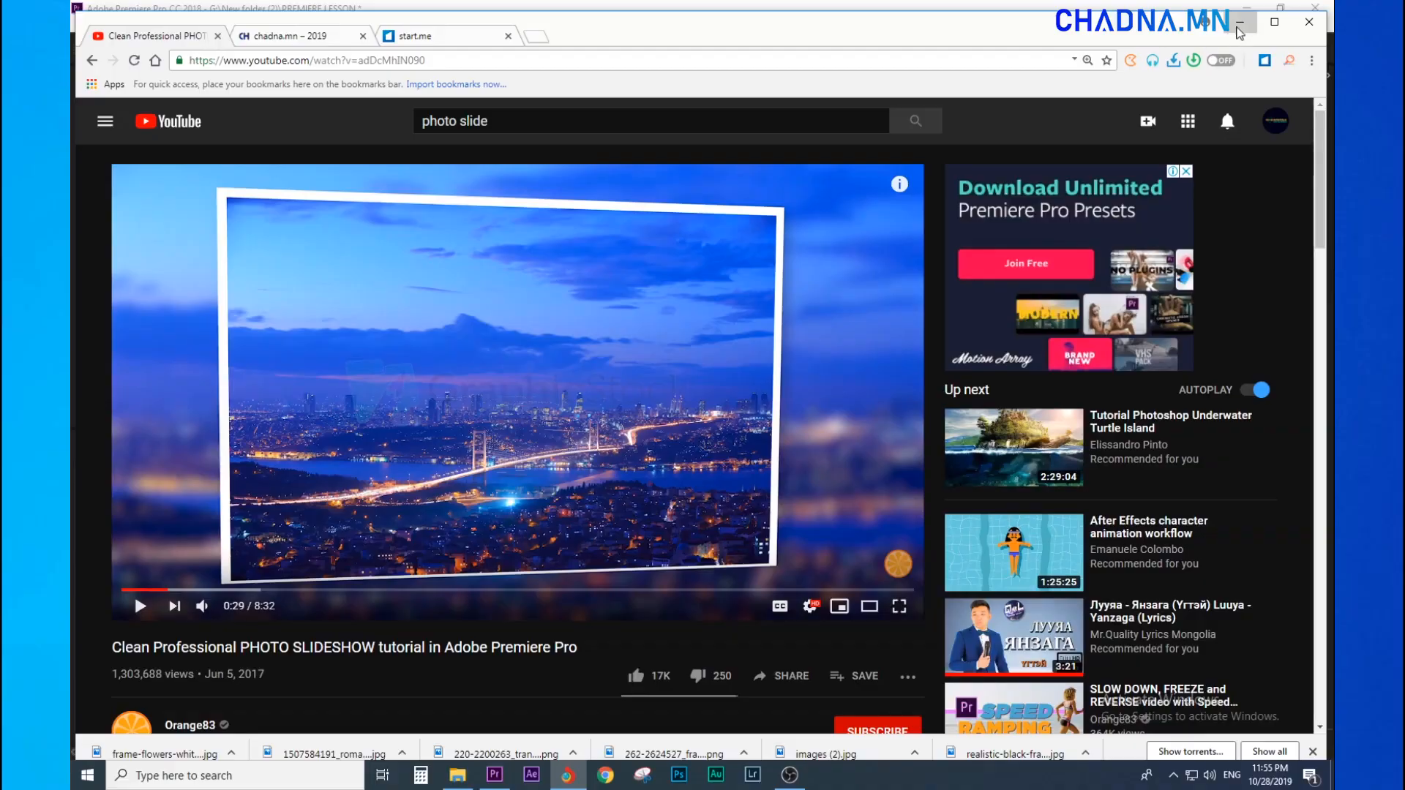
{"action": "left_click", "coordinate": [1237, 28]}
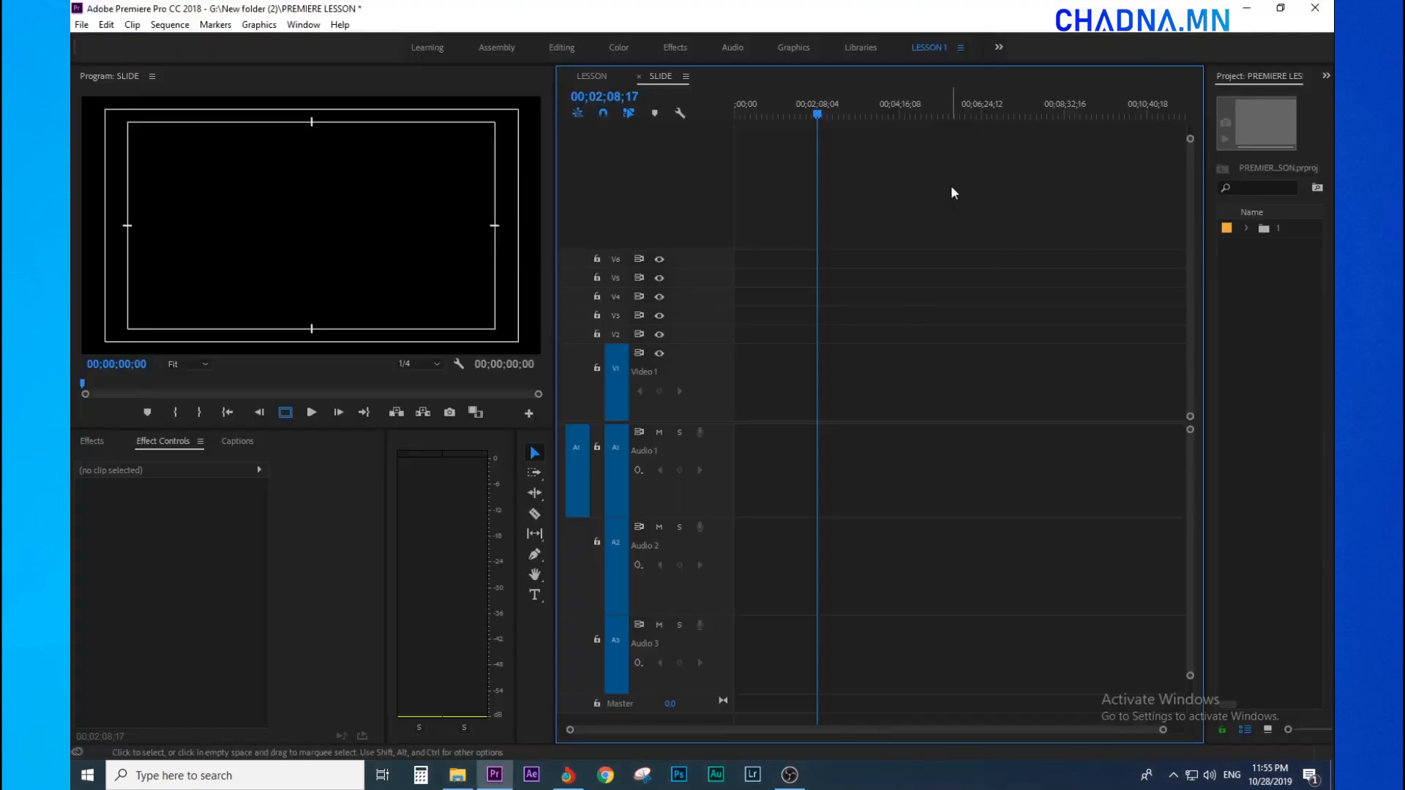
Preview the music files in the Downloads folder and import Lunar_Levitation into the project.
{"action": "double_click", "coordinate": [1258, 338]}
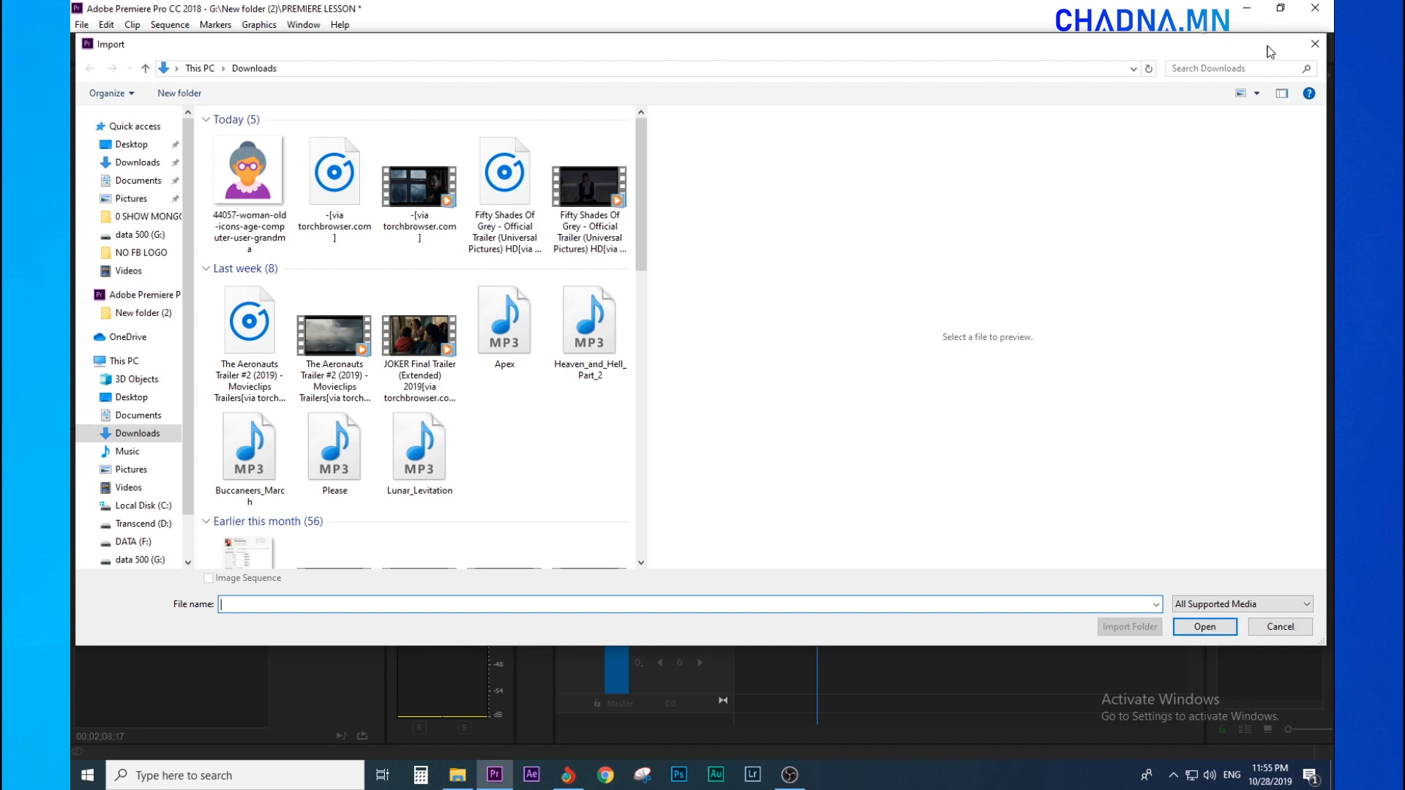
{"action": "left_click", "coordinate": [1314, 44]}
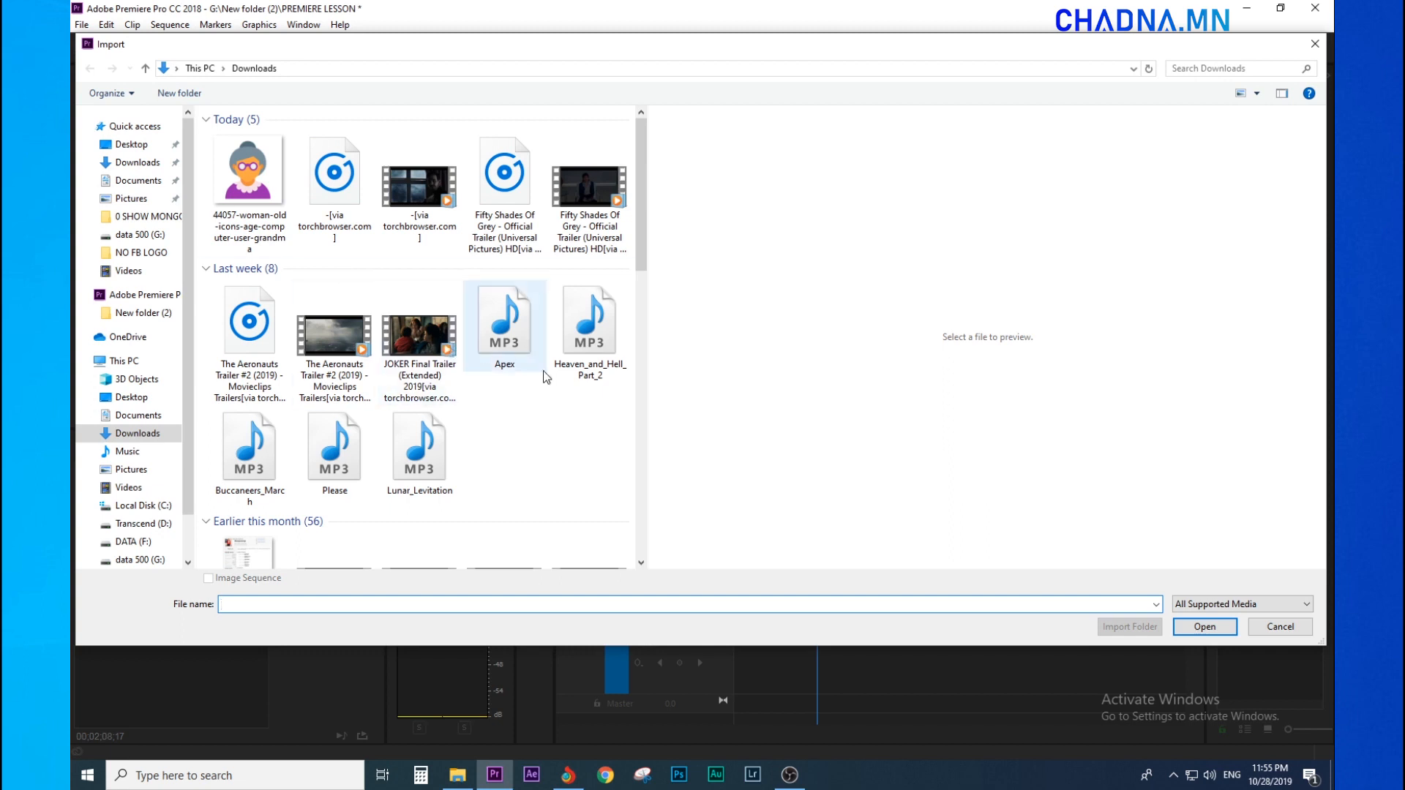
{"action": "left_click", "coordinate": [584, 371]}
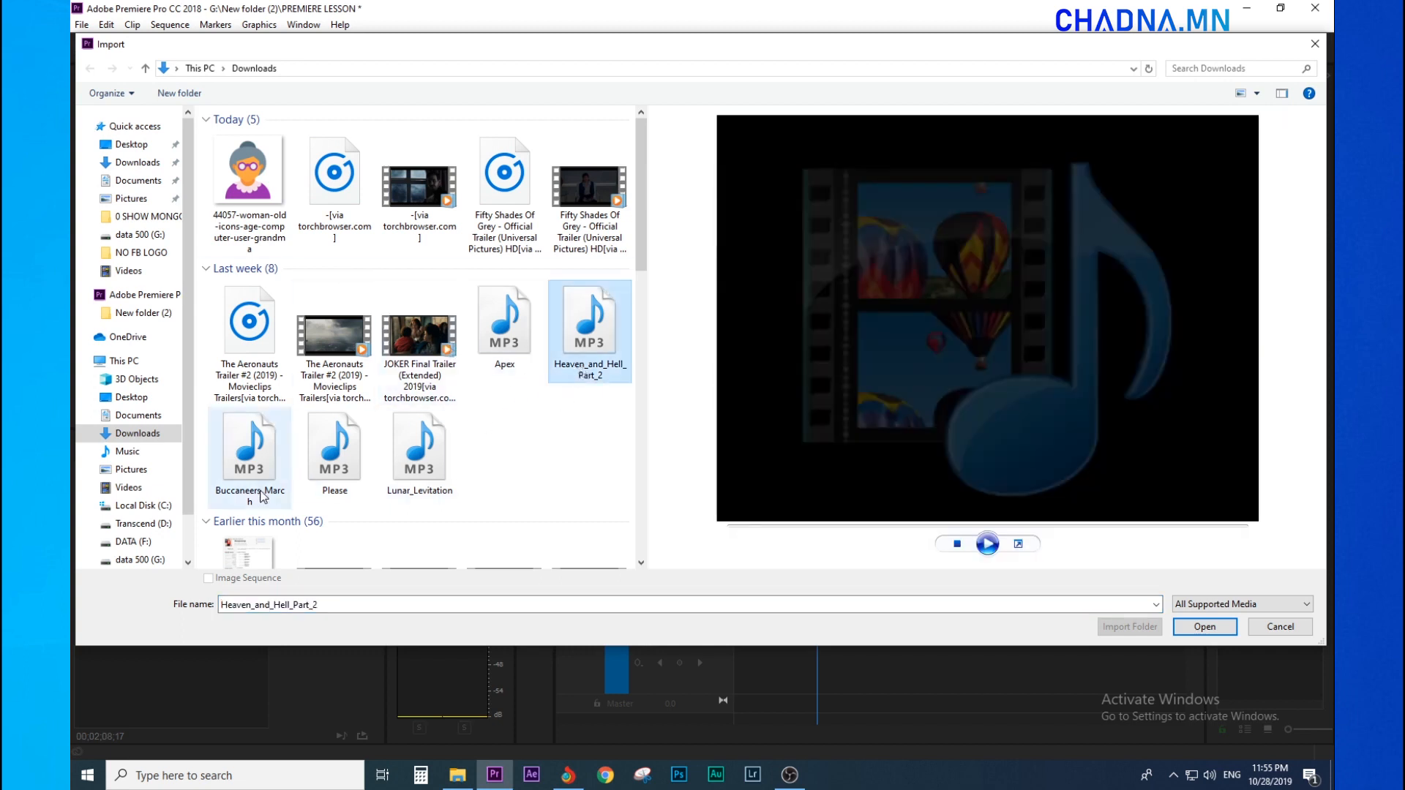
{"action": "left_click", "coordinate": [252, 468]}
{"action": "left_click", "coordinate": [443, 470]}
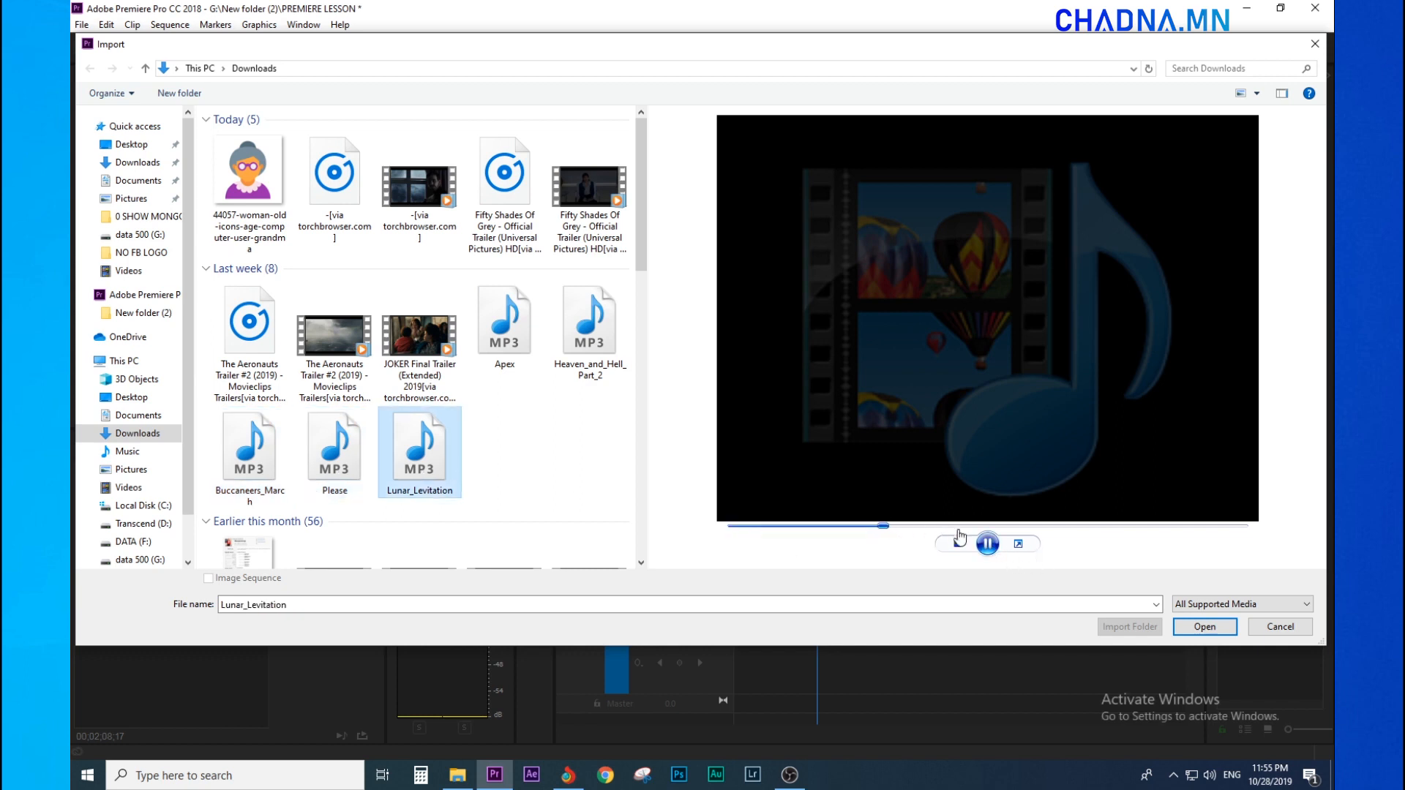
{"action": "left_click", "coordinate": [1205, 627]}
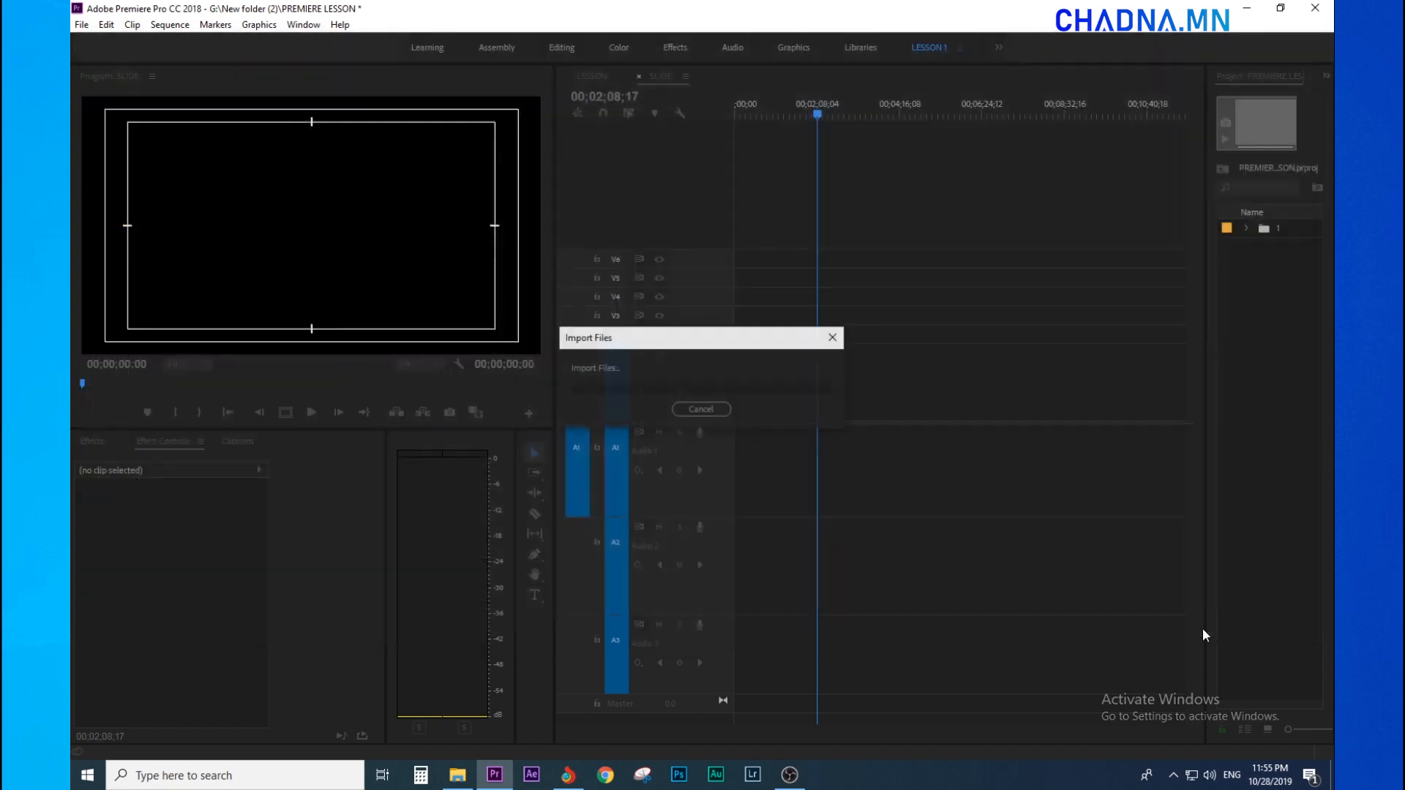
Place the Lunar_Levitation music on Audio 1 at the start of the SLIDE sequence and return the playhead to the beginning.
{"action": "left_click_drag", "start_coordinate": [1253, 254], "coordinate": [762, 508]}
{"action": "left_click_drag", "start_coordinate": [829, 398], "coordinate": [783, 468]}
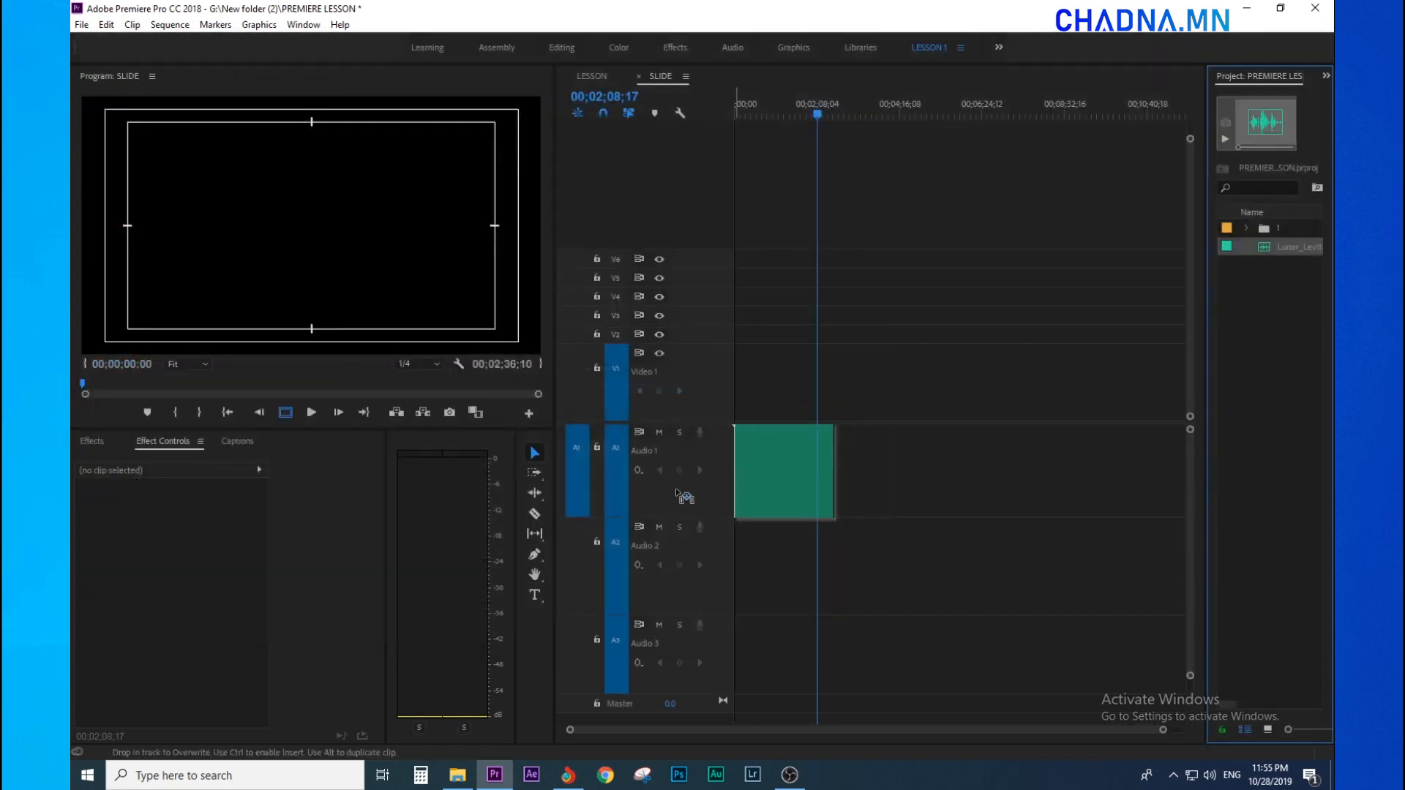
{"action": "key", "text": "Home"}
{"action": "left_click", "coordinate": [690, 114]}
{"action": "left_click", "coordinate": [691, 114]}
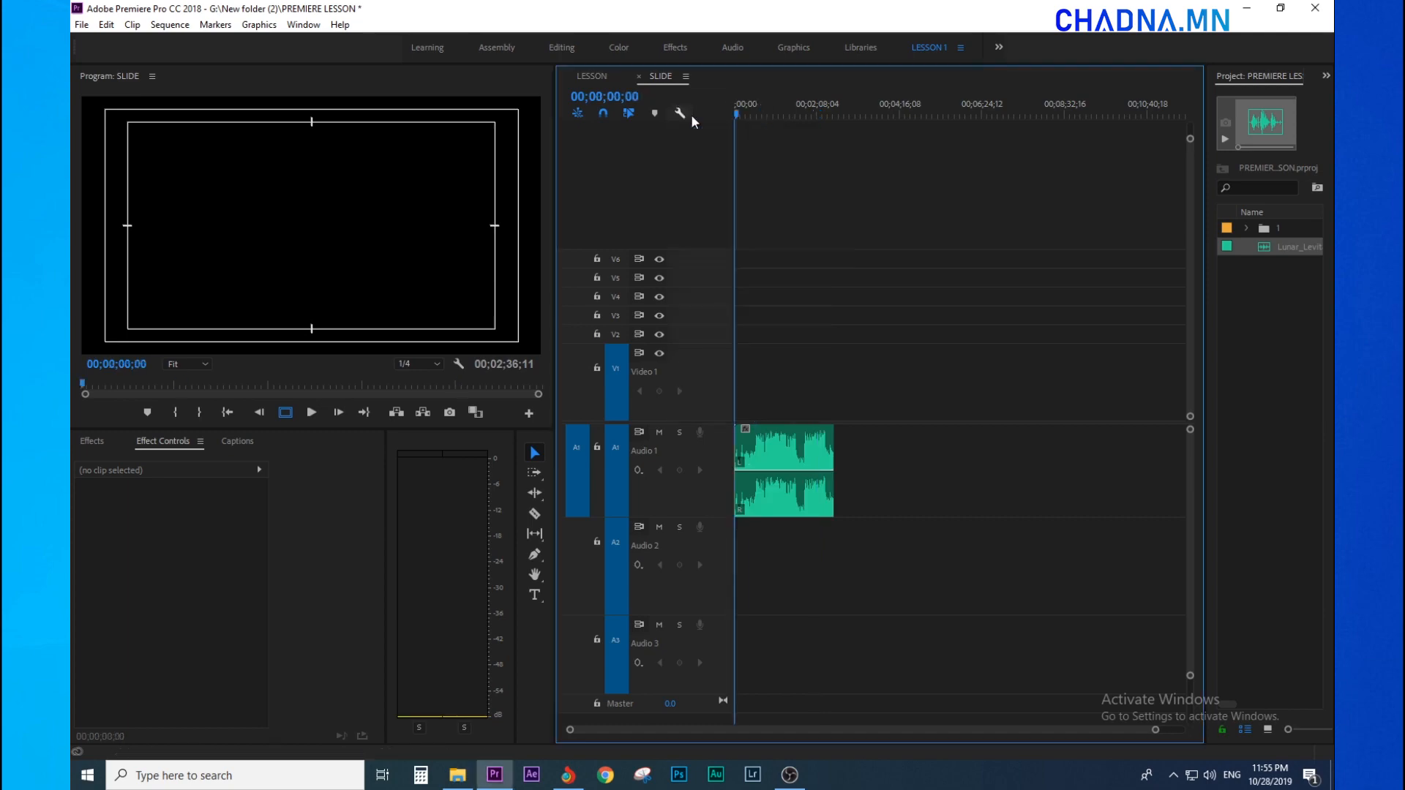
{"action": "key", "text": "equal"}
{"action": "key", "text": "equal"}
Import the pigeon photos IMG_1885 through IMG_1913 from the PHOTO > INTEREST > tagtaa folder on DATA (F:).
{"action": "left_click", "coordinate": [1253, 335]}
{"action": "key", "text": "space"}
{"action": "double_click", "coordinate": [1254, 339]}
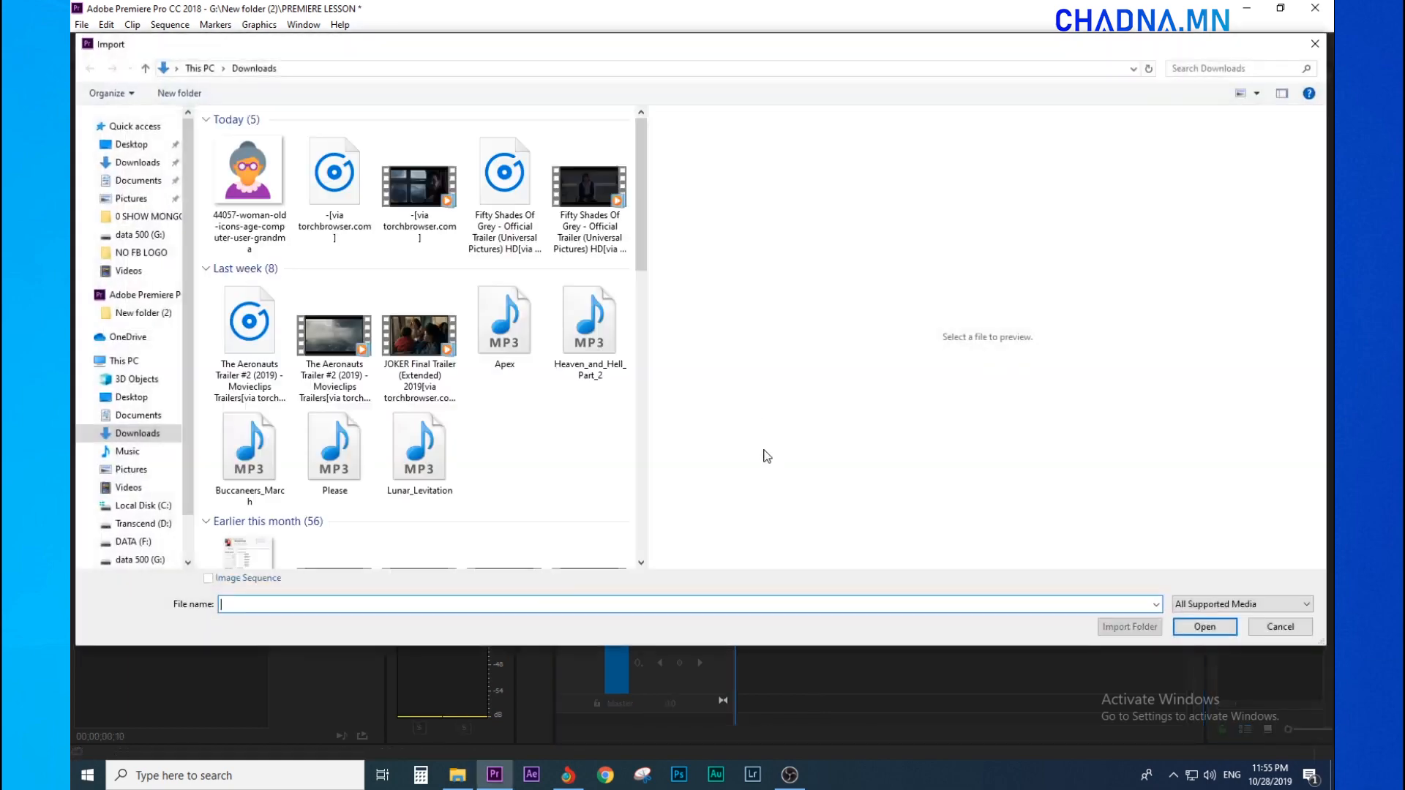
{"action": "left_click", "coordinate": [126, 362]}
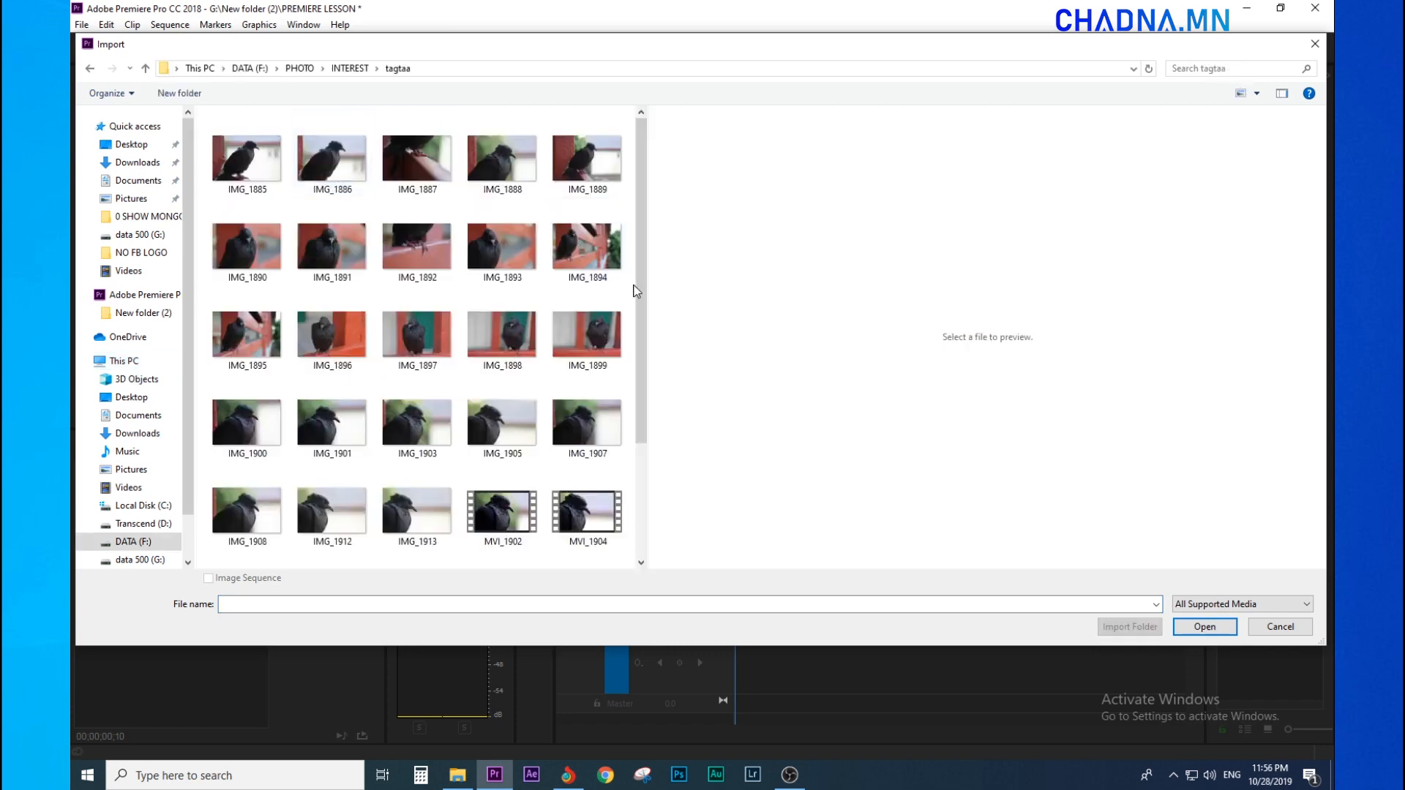
{"action": "mouse_move", "coordinate": [644, 297]}
{"action": "left_mouse_down"}
{"action": "mouse_move", "coordinate": [639, 499]}
{"action": "mouse_move", "coordinate": [647, 315]}
{"action": "left_mouse_up"}
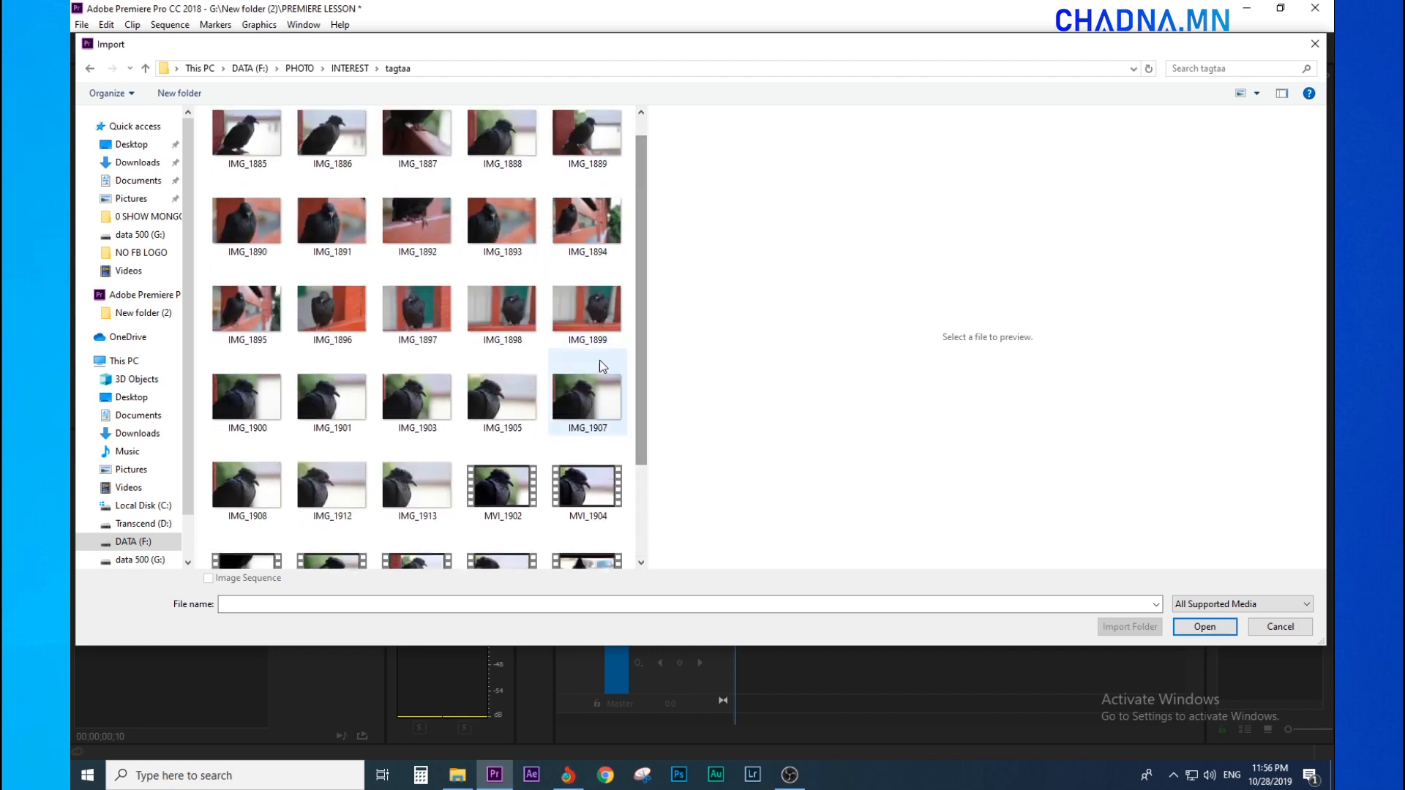
{"action": "left_click", "coordinate": [586, 307]}
{"action": "key", "text": "ctrl+a"}
{"action": "left_click", "coordinate": [1196, 622]}
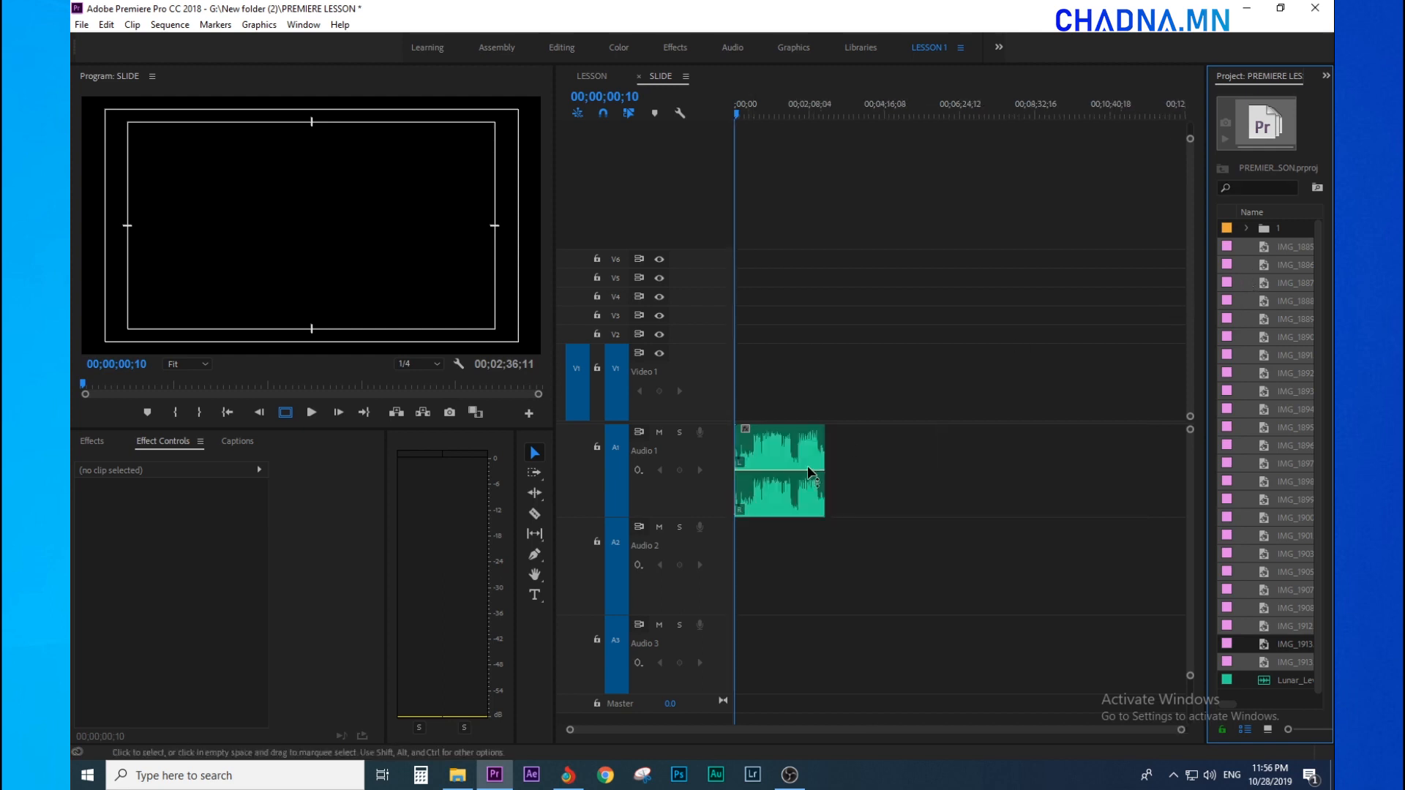
Place the imported photos on Video 1 past the end of the music and set the IMG_1888 clip's scale to 13.
{"action": "left_click_drag", "start_coordinate": [1277, 255], "coordinate": [871, 384]}
{"action": "left_click_drag", "start_coordinate": [897, 115], "coordinate": [898, 135]}
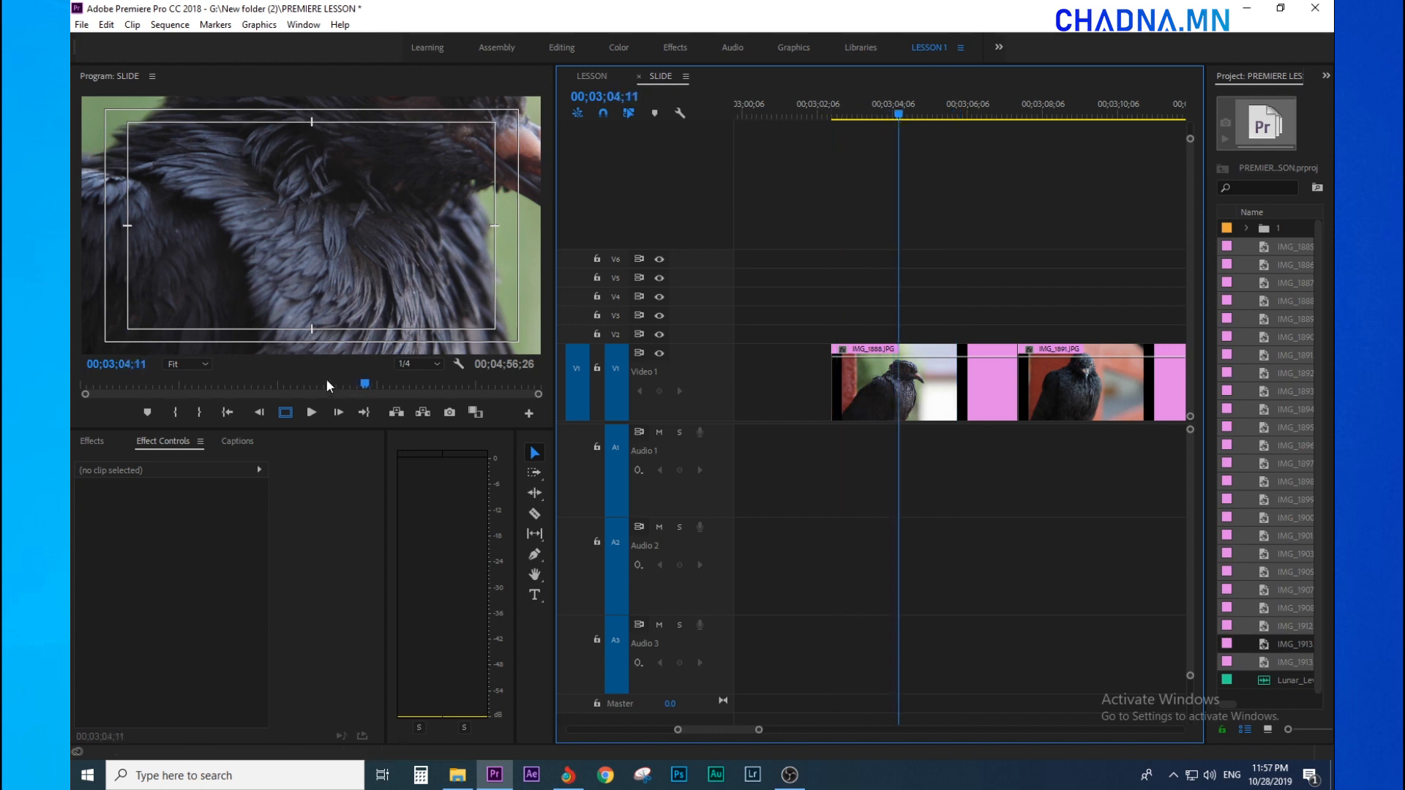
{"action": "left_click", "coordinate": [835, 397]}
{"action": "left_click_drag", "start_coordinate": [178, 535], "coordinate": [112, 535]}
{"action": "left_click", "coordinate": [956, 292]}
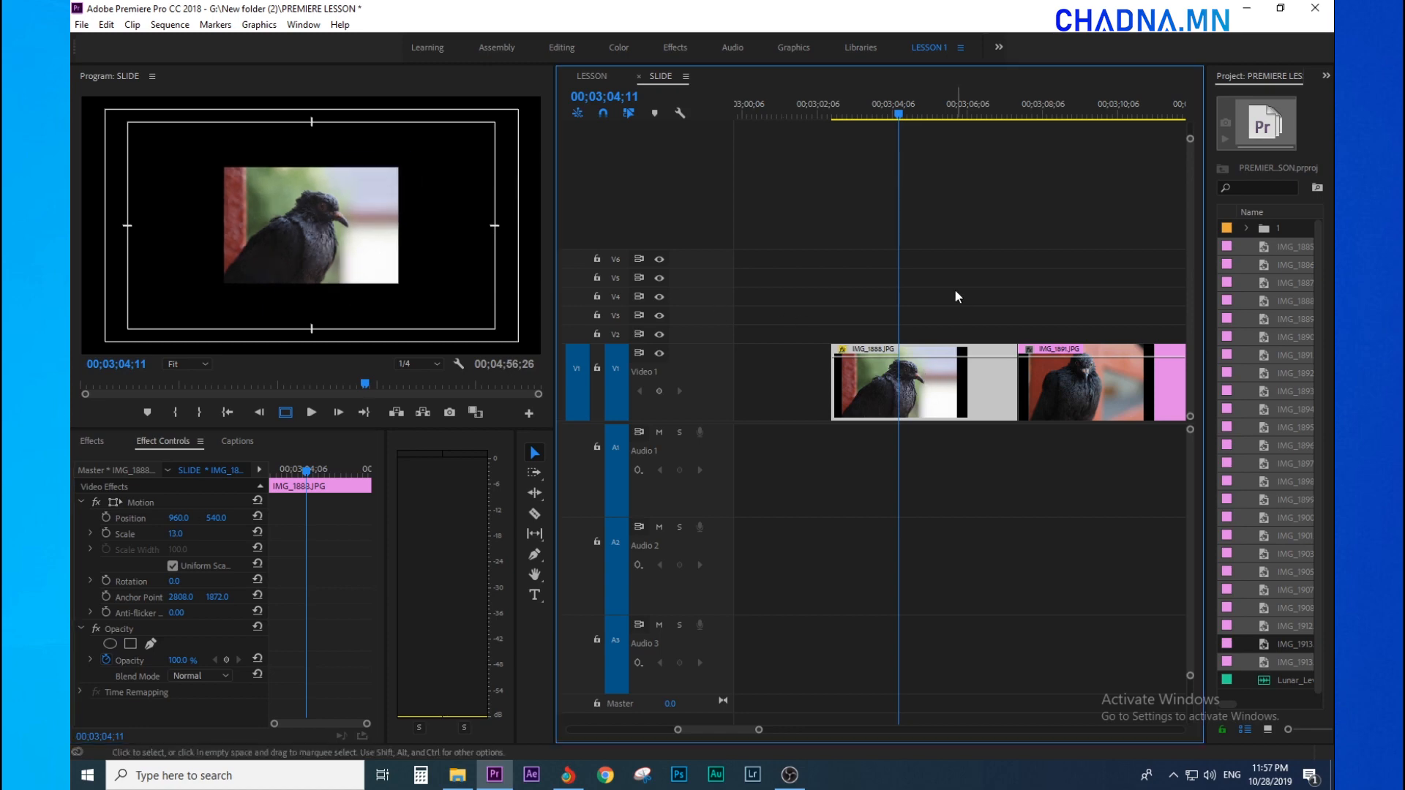
{"action": "scroll", "coordinate": [956, 292], "scroll_direction": "down", "scroll_amount": 3}
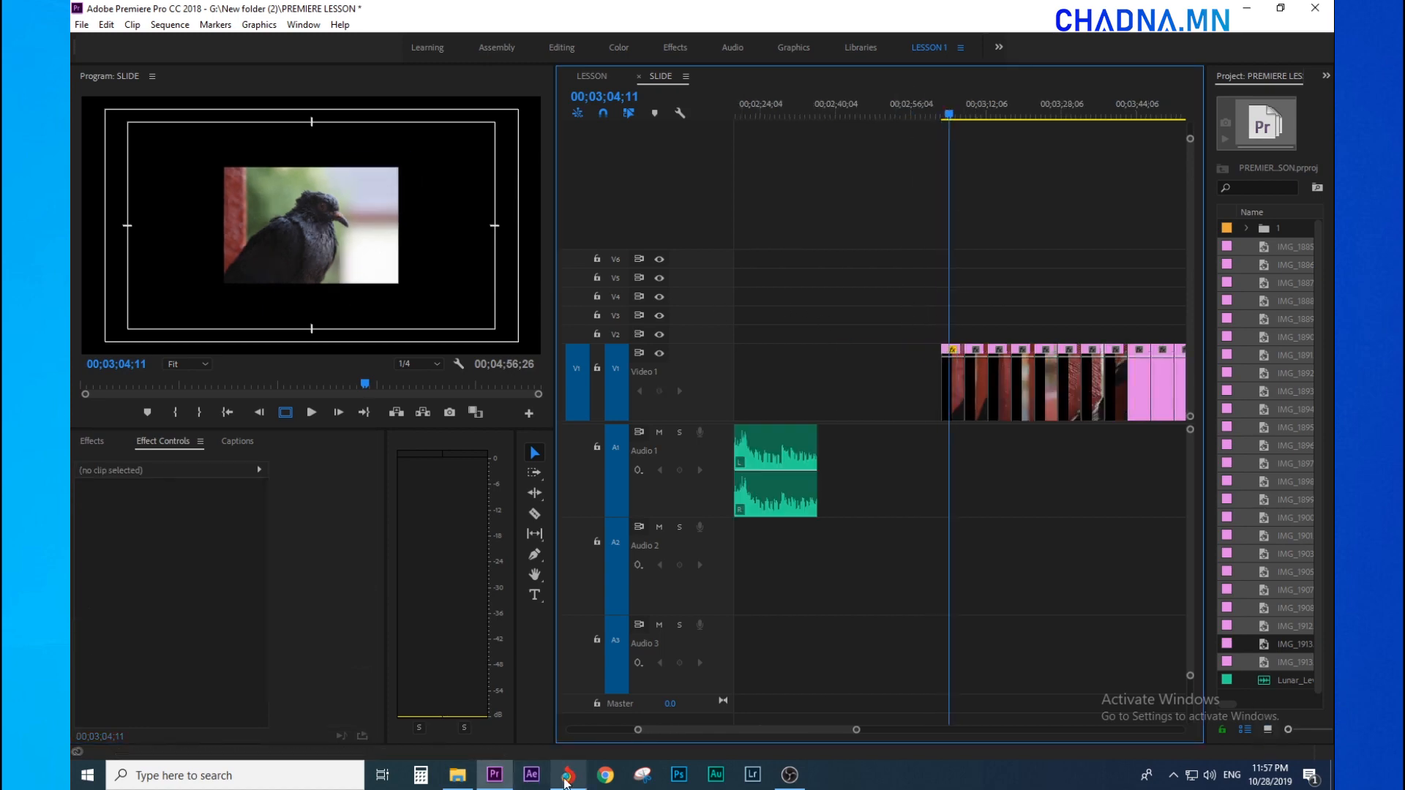
Switch to the browser and filter the Google image results for "background" to large images.
{"action": "left_click", "coordinate": [565, 775]}
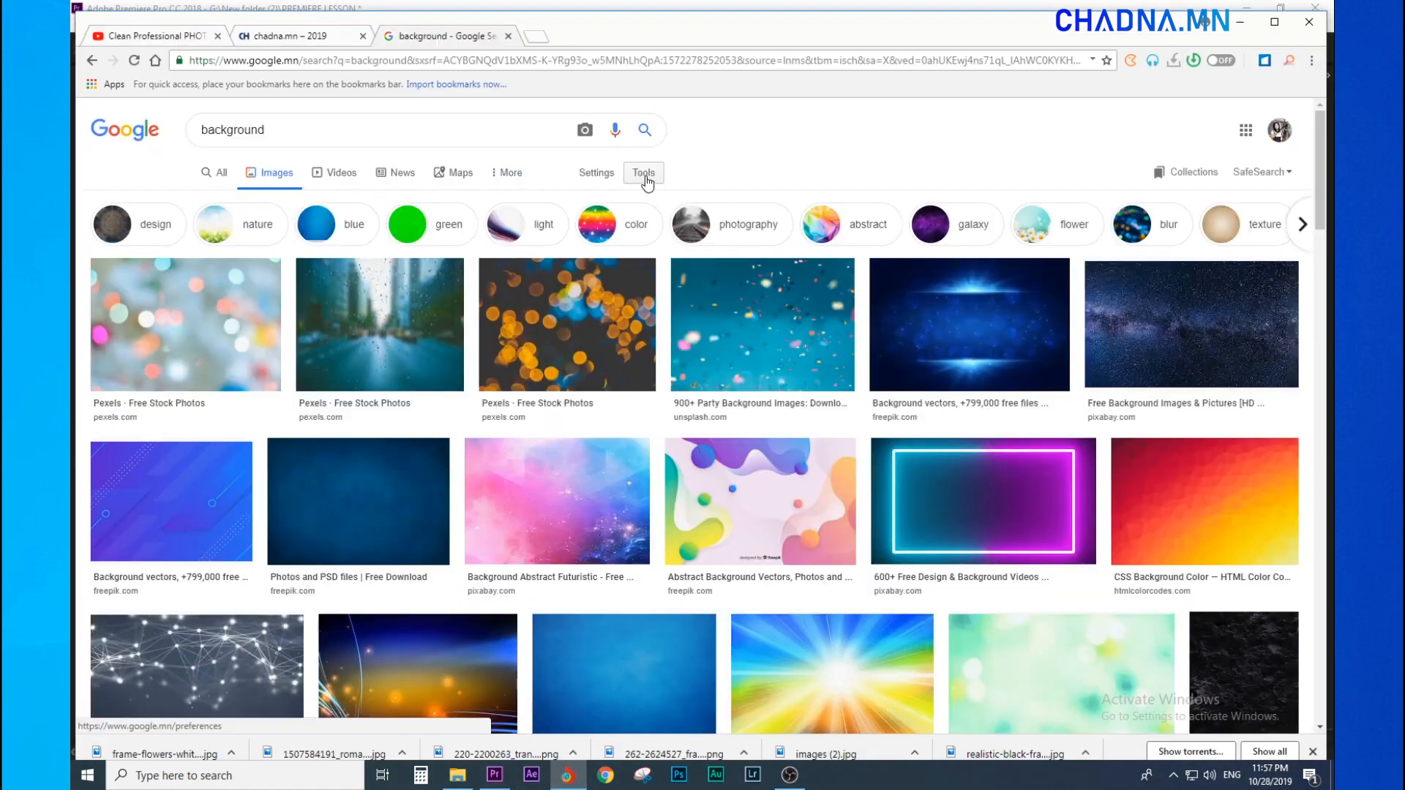
{"action": "left_click", "coordinate": [645, 174]}
{"action": "left_click", "coordinate": [211, 200]}
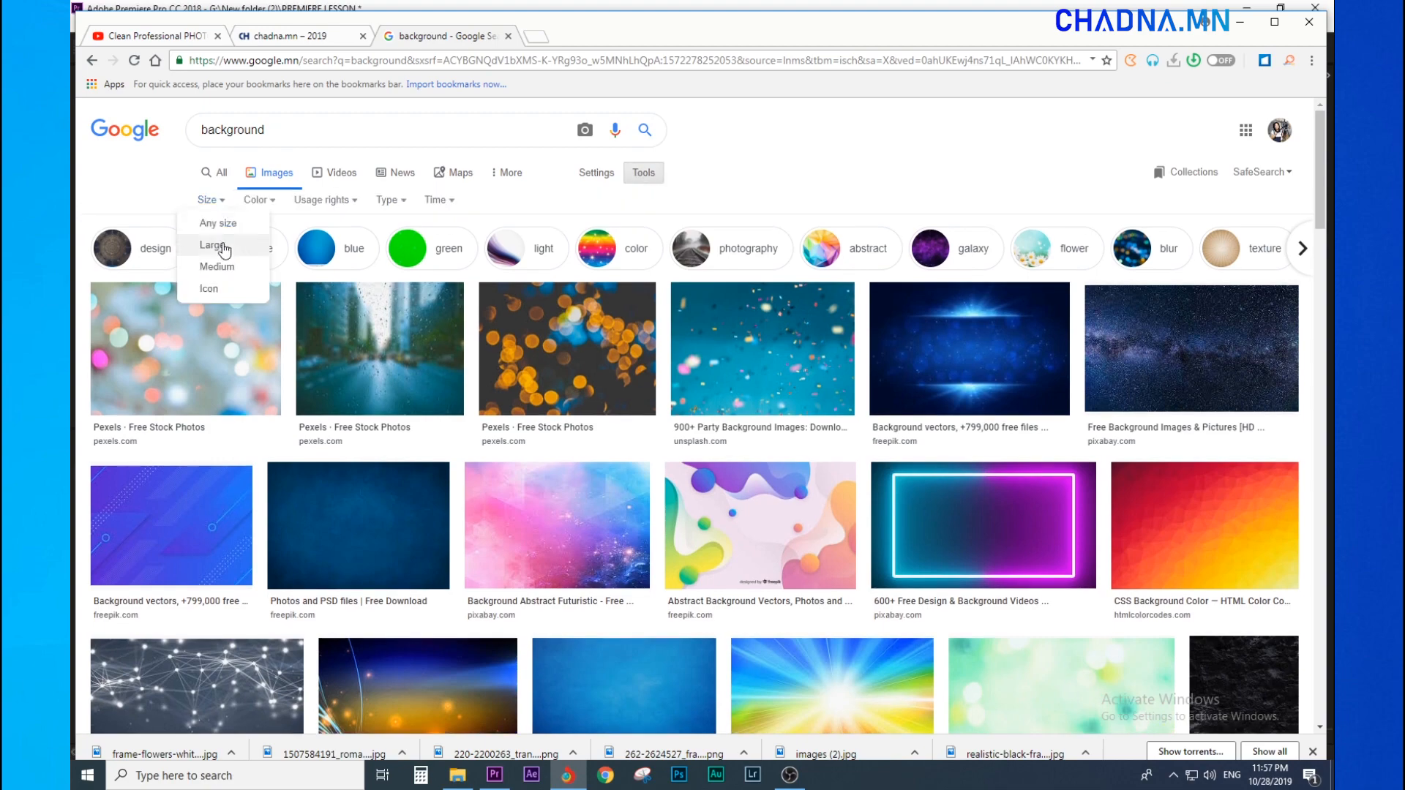
{"action": "left_click", "coordinate": [214, 247]}
{"action": "scroll", "coordinate": [980, 388], "scroll_direction": "down", "scroll_amount": 1}
{"action": "scroll", "coordinate": [947, 301], "scroll_direction": "up", "scroll_amount": 1}
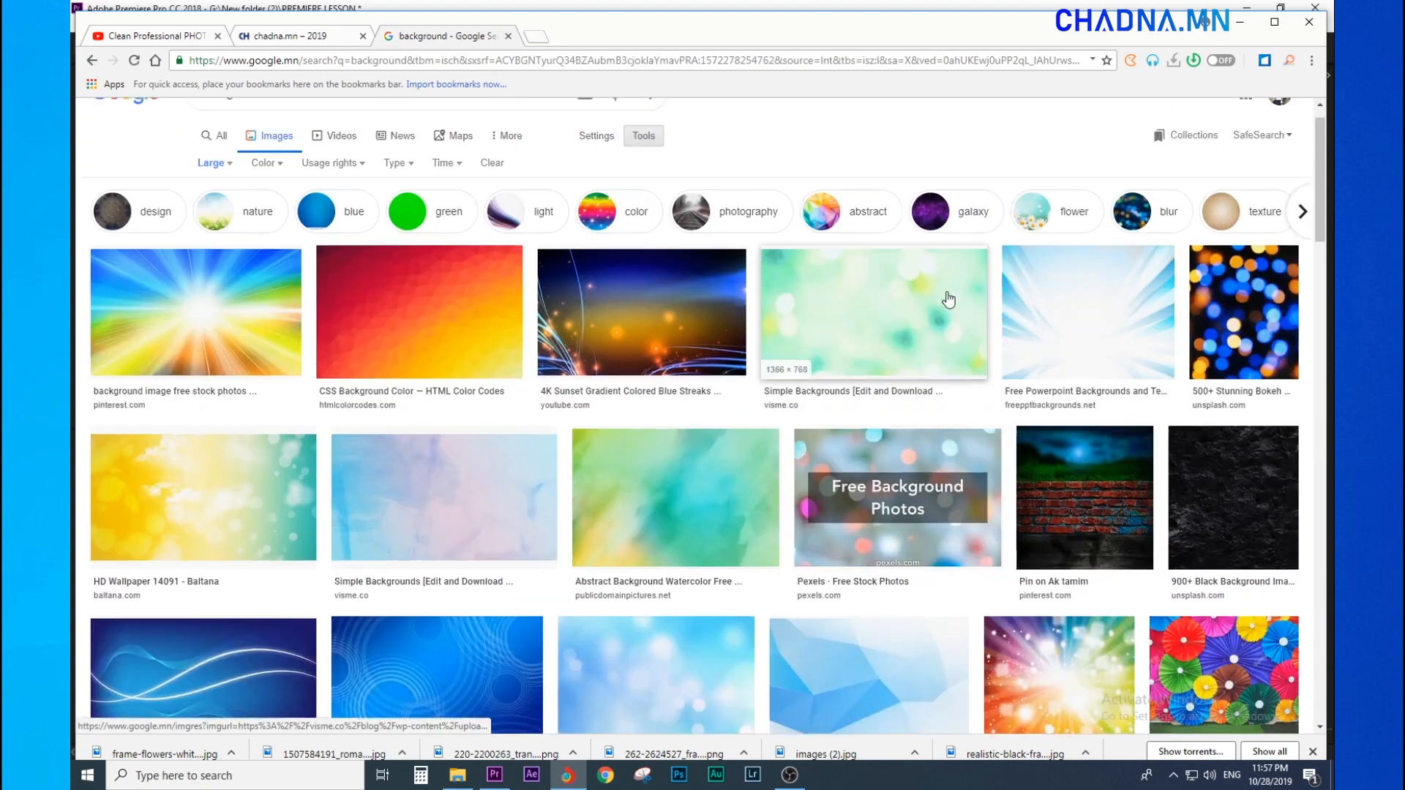
Open the pale green bokeh background from visme.co and save the image.
{"action": "left_click", "coordinate": [947, 303]}
{"action": "right_click", "coordinate": [991, 197]}
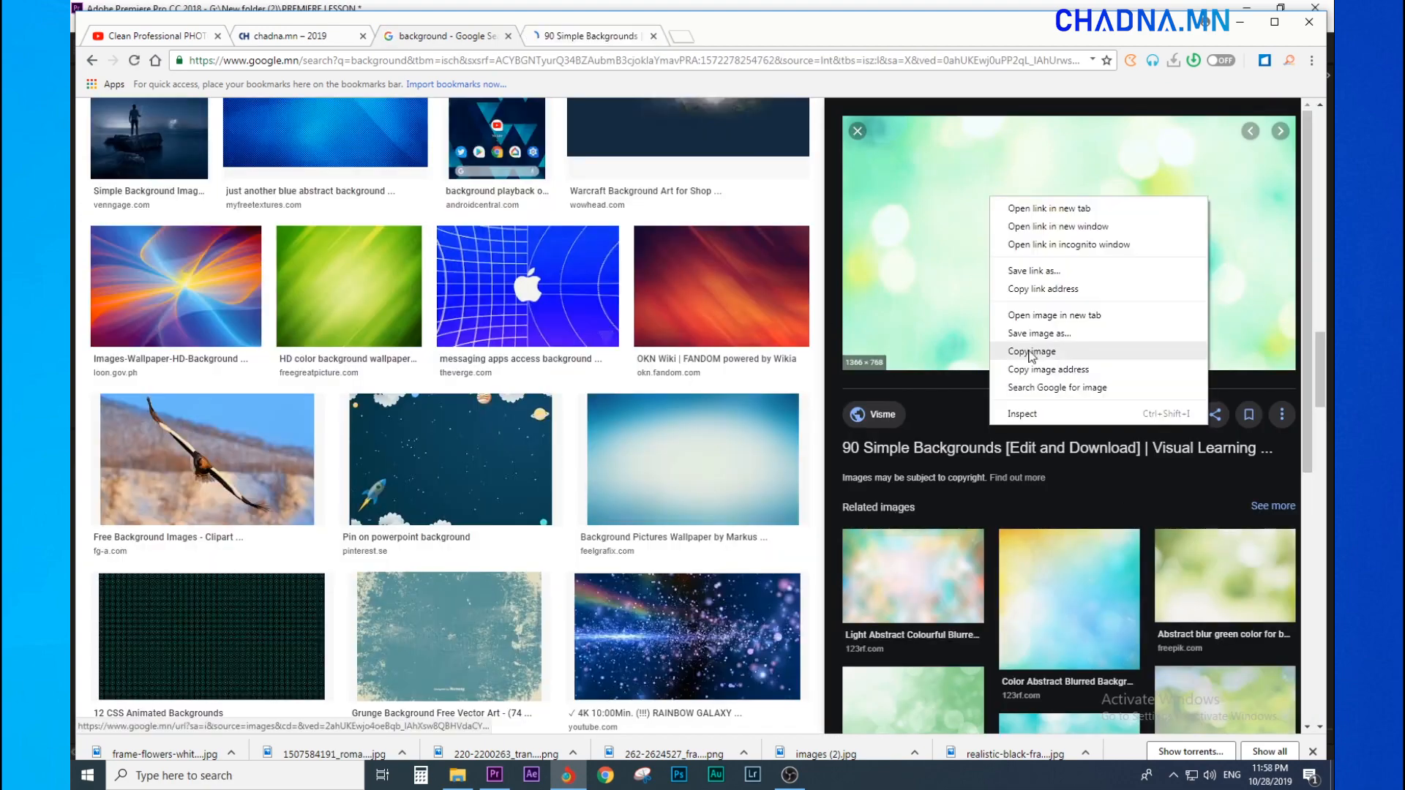
{"action": "left_click", "coordinate": [1032, 352]}
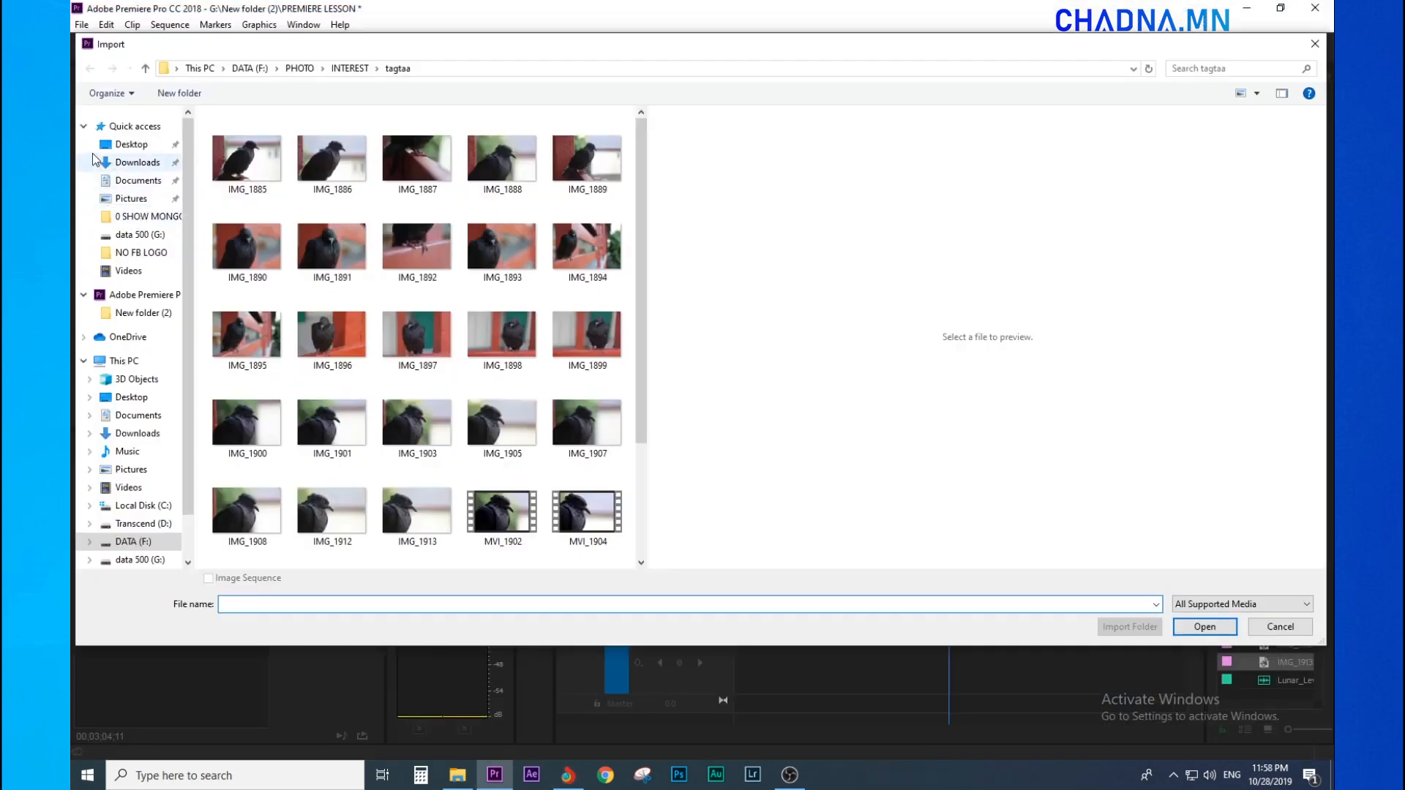
Import the saved background image from the Desktop into Premiere Pro and place it on Video 1 above the end of the music.
{"action": "left_click", "coordinate": [115, 146]}
{"action": "left_click", "coordinate": [595, 267]}
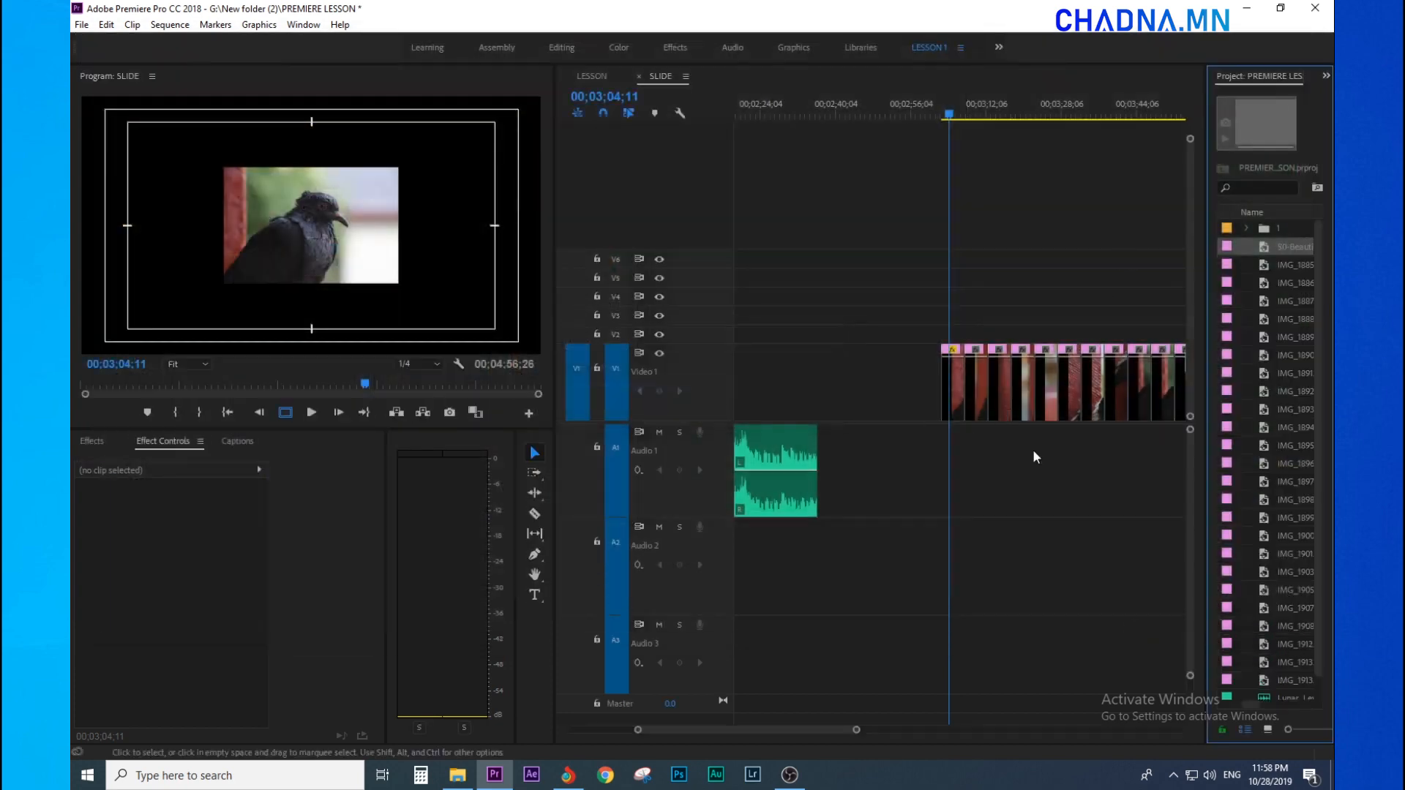
{"action": "left_click_drag", "start_coordinate": [1270, 248], "coordinate": [754, 378]}
{"action": "left_click", "coordinate": [764, 115]}
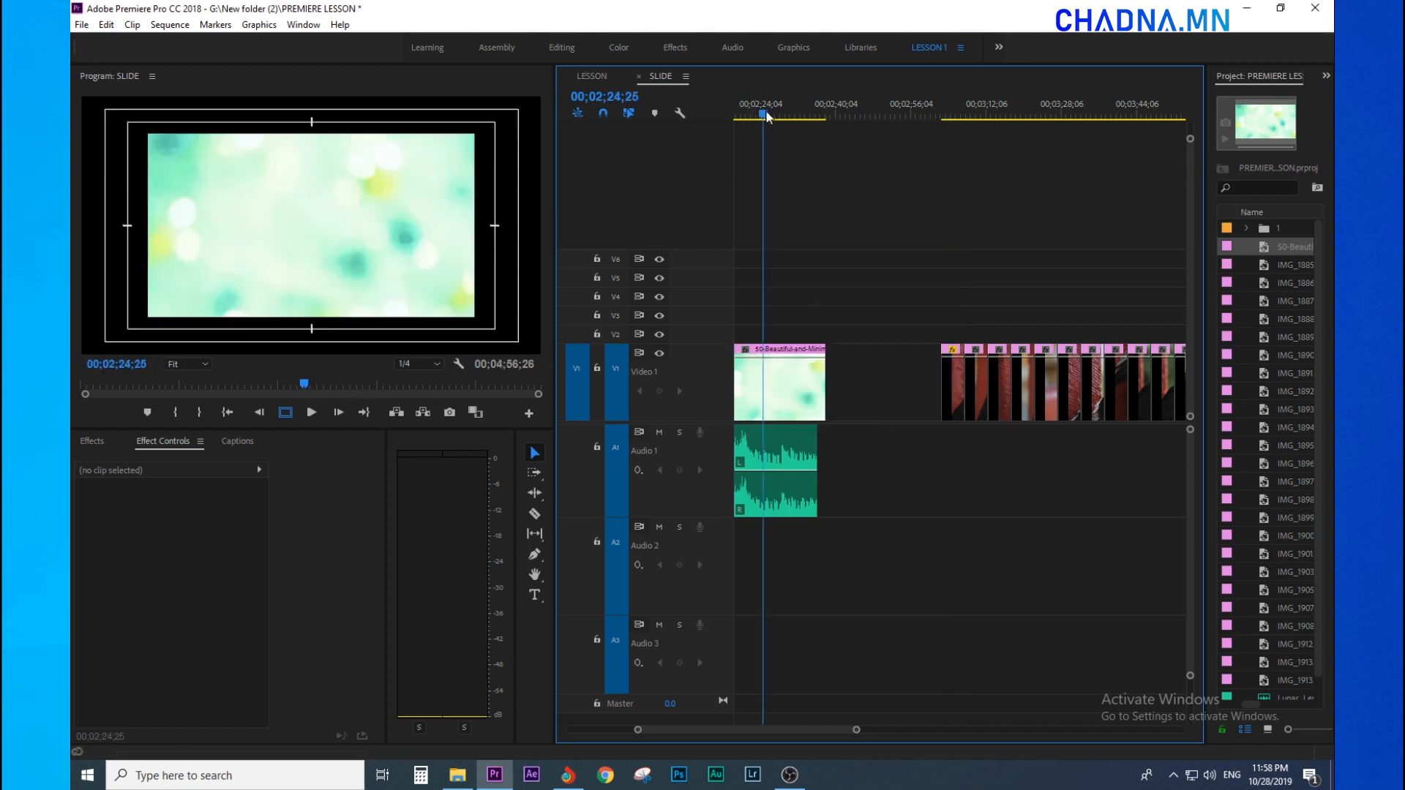
Extend the background image clip's start back to the beginning of the sequence.
{"action": "key", "text": "minus"}
{"action": "key", "text": "minus"}
{"action": "key", "text": "minus"}
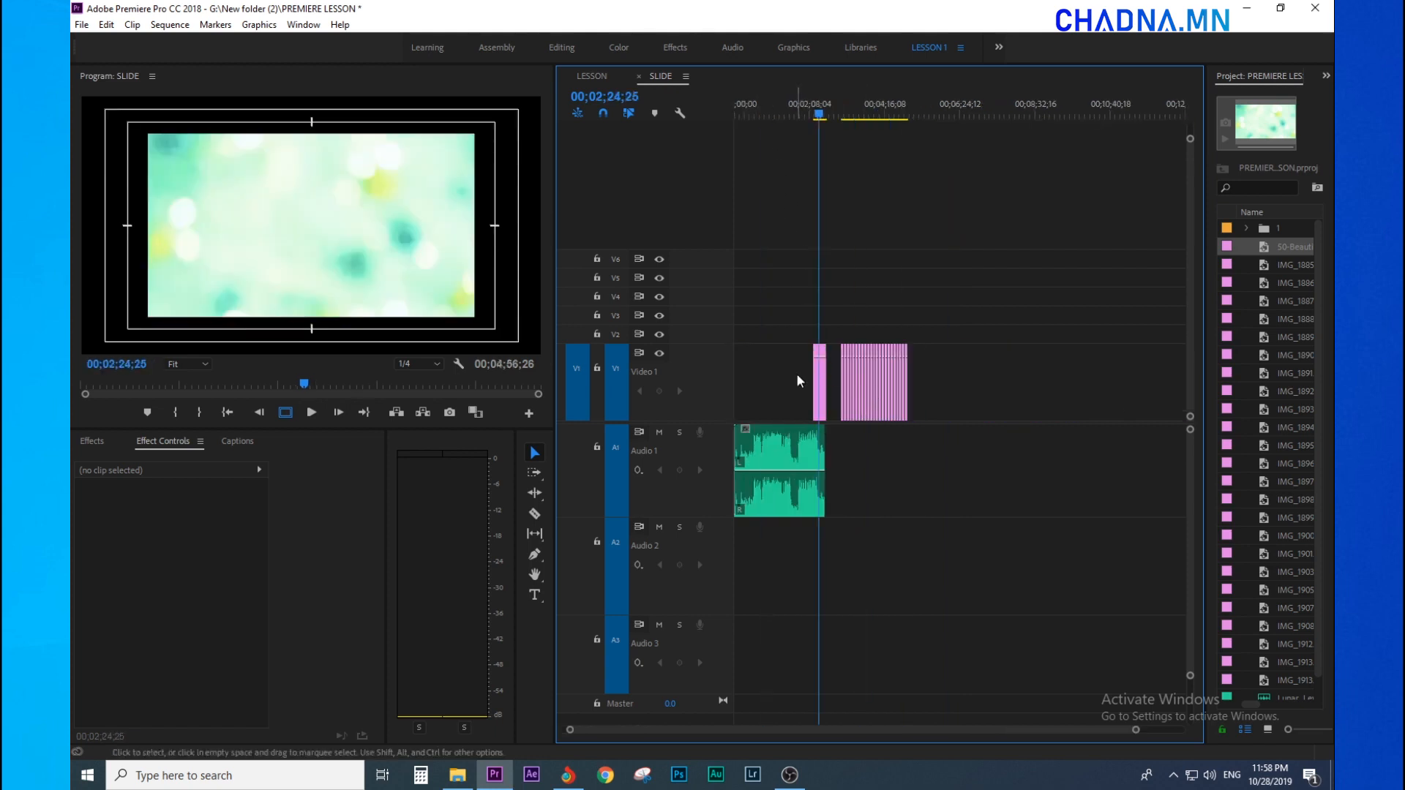
{"action": "left_click_drag", "start_coordinate": [807, 382], "coordinate": [687, 374]}
{"action": "left_click_drag", "start_coordinate": [789, 115], "coordinate": [749, 142]}
Enlarge the background image until it fills the frame and save the project.
{"action": "key", "text": "equal"}
{"action": "key", "text": "equal"}
{"action": "key", "text": "equal"}
{"action": "key", "text": "equal"}
{"action": "key", "text": "equal"}
{"action": "key", "text": "equal"}
{"action": "left_click", "coordinate": [805, 389]}
{"action": "left_click_drag", "start_coordinate": [177, 535], "coordinate": [216, 535]}
{"action": "key", "text": "ctrl+s"}
{"action": "left_click", "coordinate": [871, 197]}
Play the start of the sequence and move all photo clips onto Video 2 above the background clip.
{"action": "key", "text": "minus"}
{"action": "key", "text": "space"}
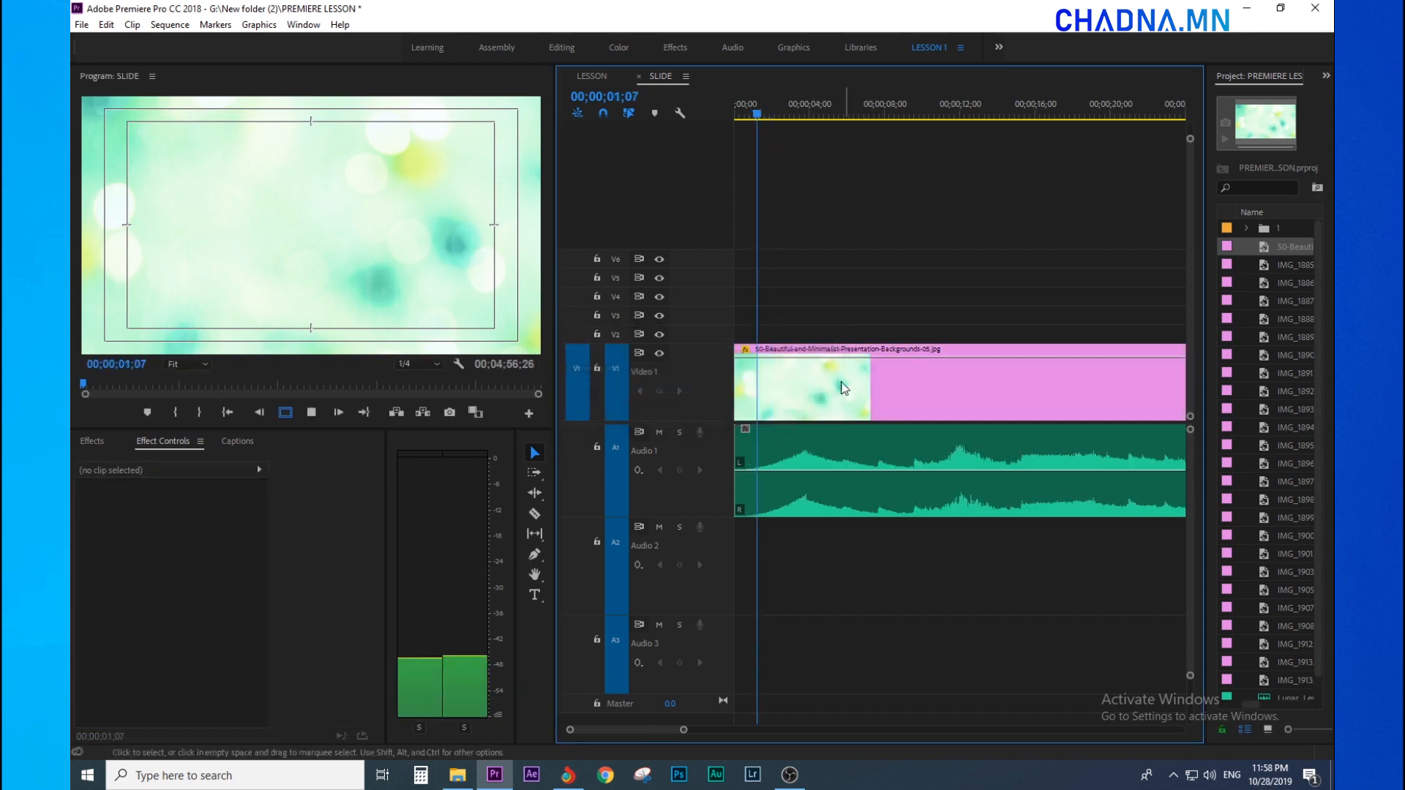
{"action": "key", "text": "minus"}
{"action": "key", "text": "minus"}
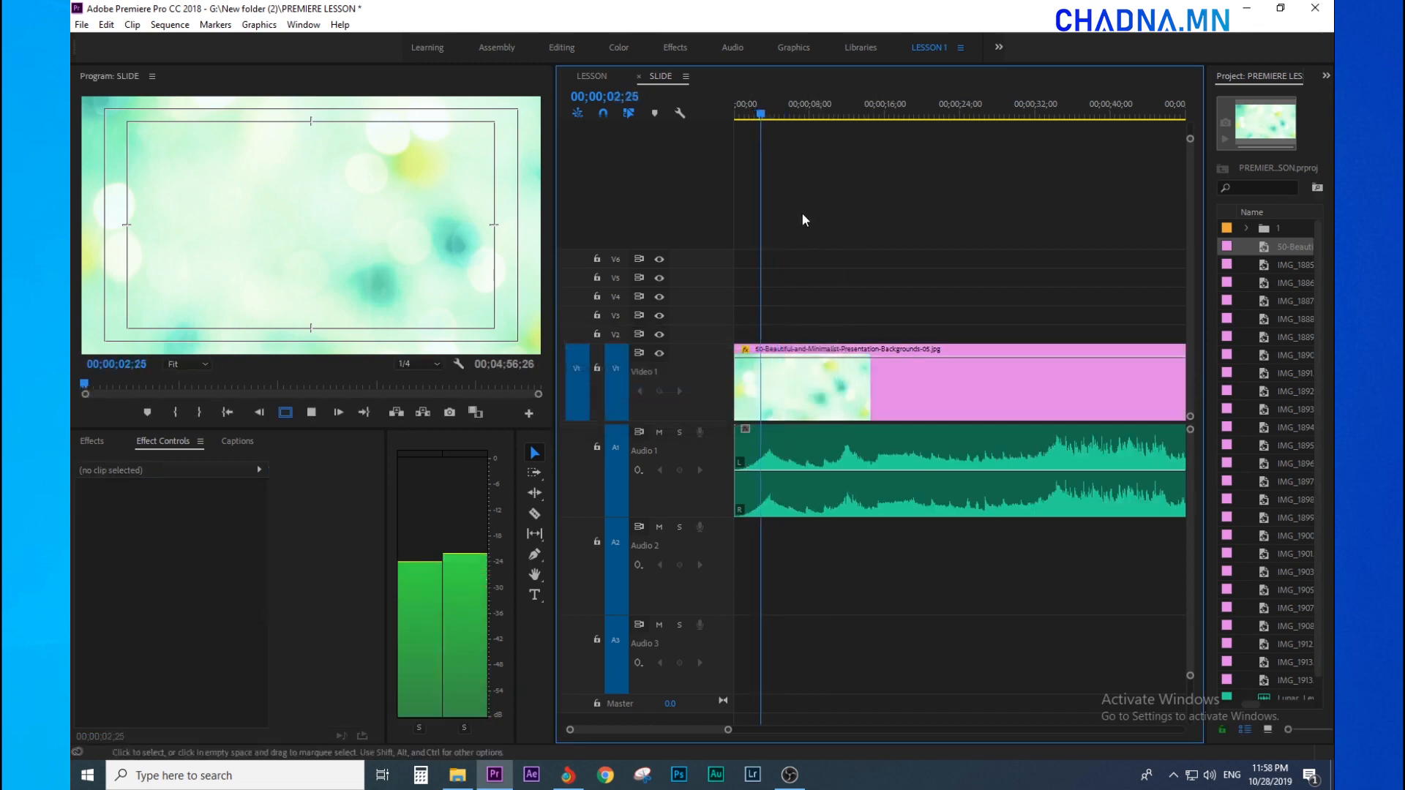
{"action": "key", "text": "minus"}
{"action": "key", "text": "minus"}
{"action": "left_click_drag", "start_coordinate": [1161, 309], "coordinate": [709, 279]}
{"action": "left_click", "coordinate": [845, 199]}
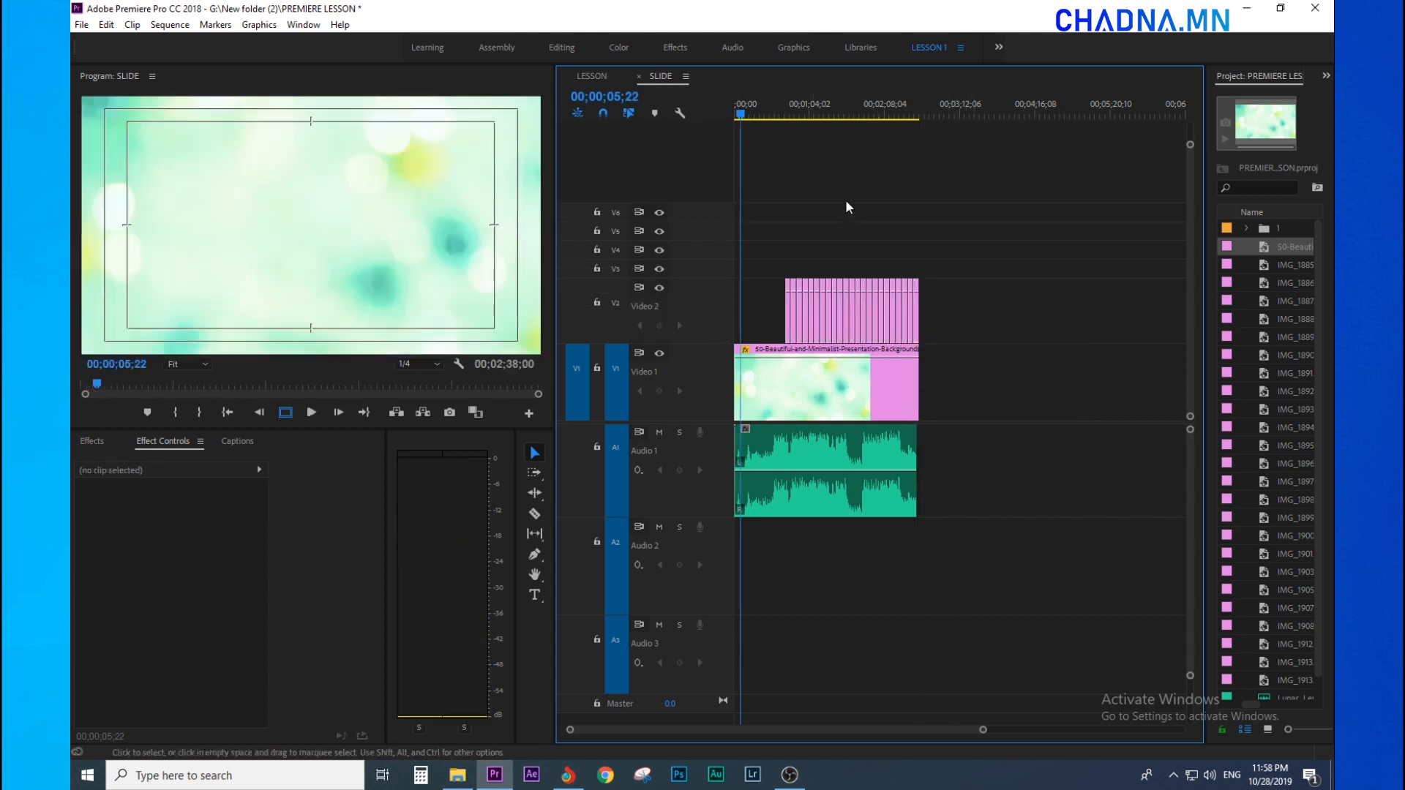
Bring the playhead onto the IMG_1888 clip on Video 2 and set its scale to 18.
{"action": "key", "text": "equal"}
{"action": "left_click", "coordinate": [845, 108]}
{"action": "key", "text": "space"}
{"action": "key", "text": "equal"}
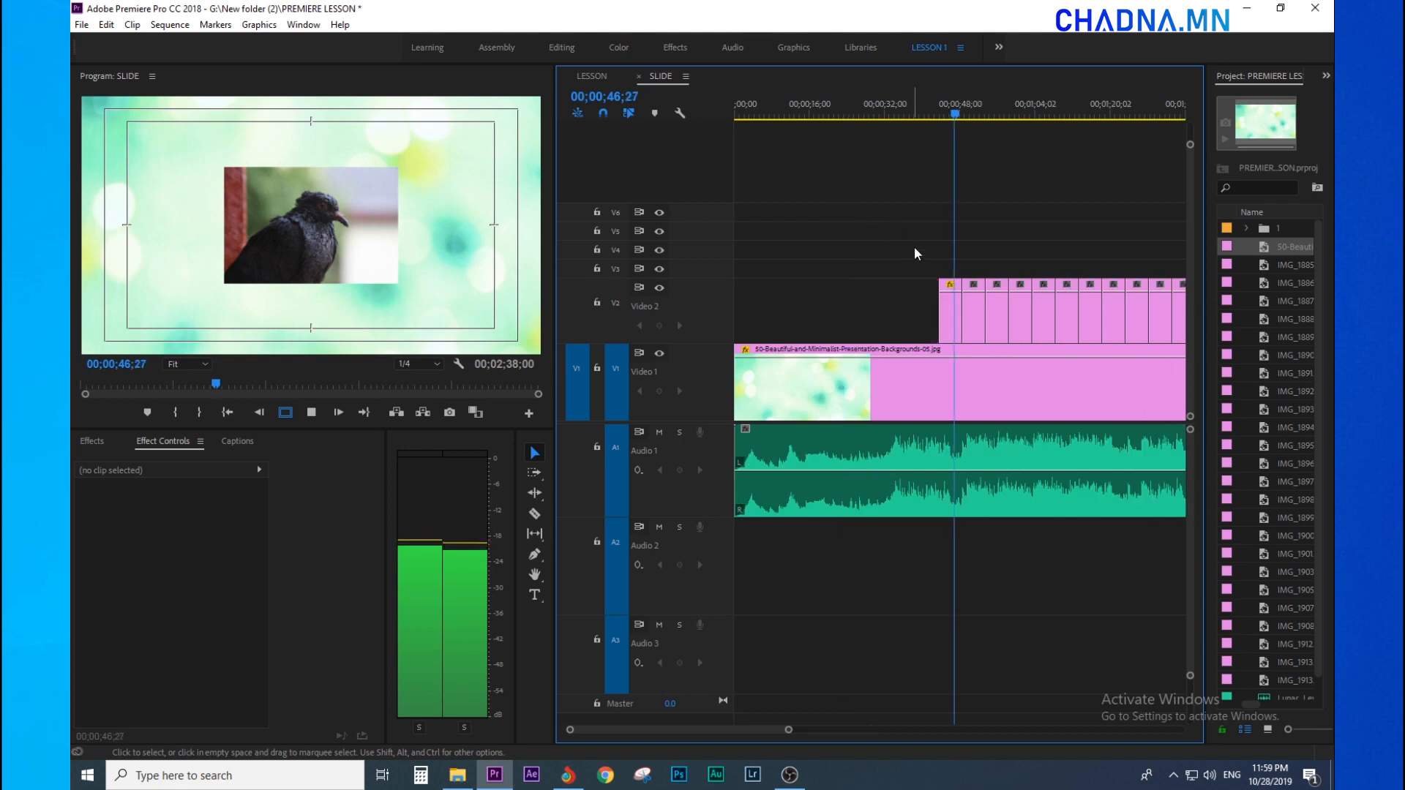
{"action": "left_click", "coordinate": [955, 323]}
{"action": "left_click_drag", "start_coordinate": [177, 534], "coordinate": [180, 534]}
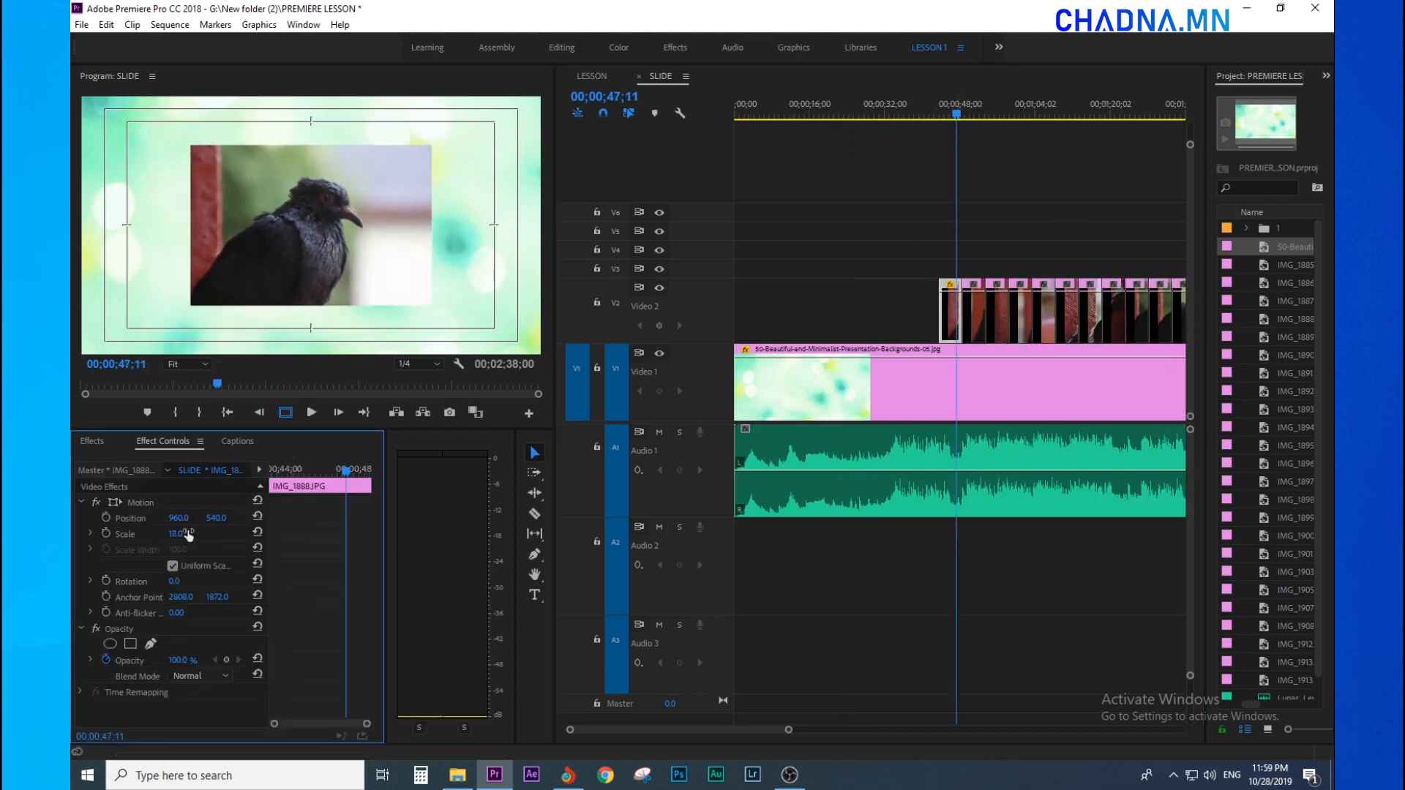
Move the IMG_1888 clip to the start of Video 2 and return the playhead to the beginning.
{"action": "left_click_drag", "start_coordinate": [893, 267], "coordinate": [948, 310]}
{"action": "left_click_drag", "start_coordinate": [780, 319], "coordinate": [716, 321]}
{"action": "key", "text": "minus"}
{"action": "left_click_drag", "start_coordinate": [764, 102], "coordinate": [720, 123]}
{"action": "key", "text": "minus"}
{"action": "key", "text": "equal"}
{"action": "key", "text": "equal"}
{"action": "key", "text": "equal"}
{"action": "key", "text": "equal"}
{"action": "key", "text": "equal"}
{"action": "left_click", "coordinate": [757, 147]}
{"action": "key", "text": "equal"}
{"action": "key", "text": "minus"}
{"action": "key", "text": "minus"}
{"action": "key", "text": "equal"}
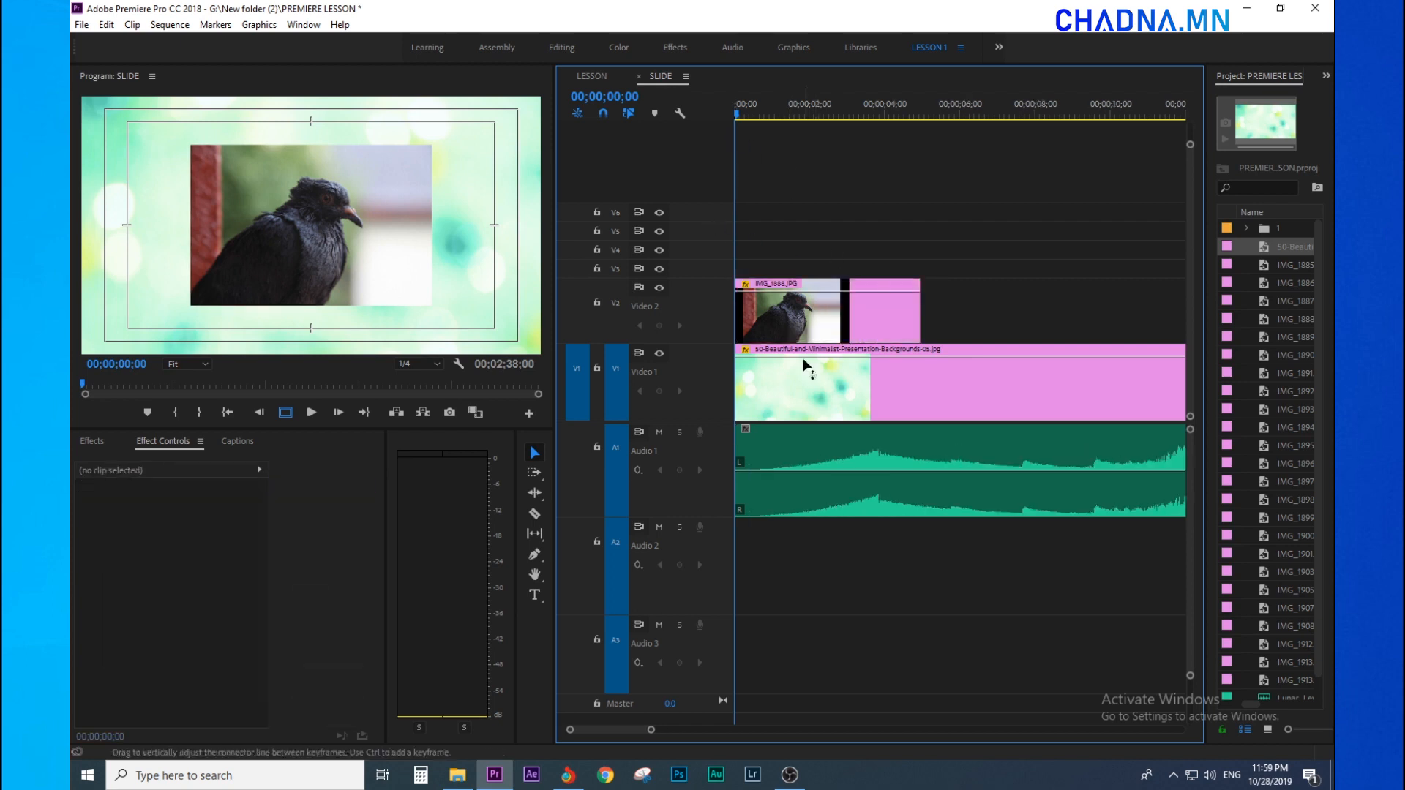
Copy the Motion settings of the IMG_1888 clip.
{"action": "left_click", "coordinate": [828, 314]}
{"action": "key", "text": "minus"}
{"action": "key", "text": "equal"}
{"action": "key", "text": "minus"}
{"action": "key", "text": "minus"}
{"action": "key", "text": "minus"}
{"action": "key", "text": "equal"}
{"action": "key", "text": "equal"}
{"action": "left_click", "coordinate": [125, 499]}
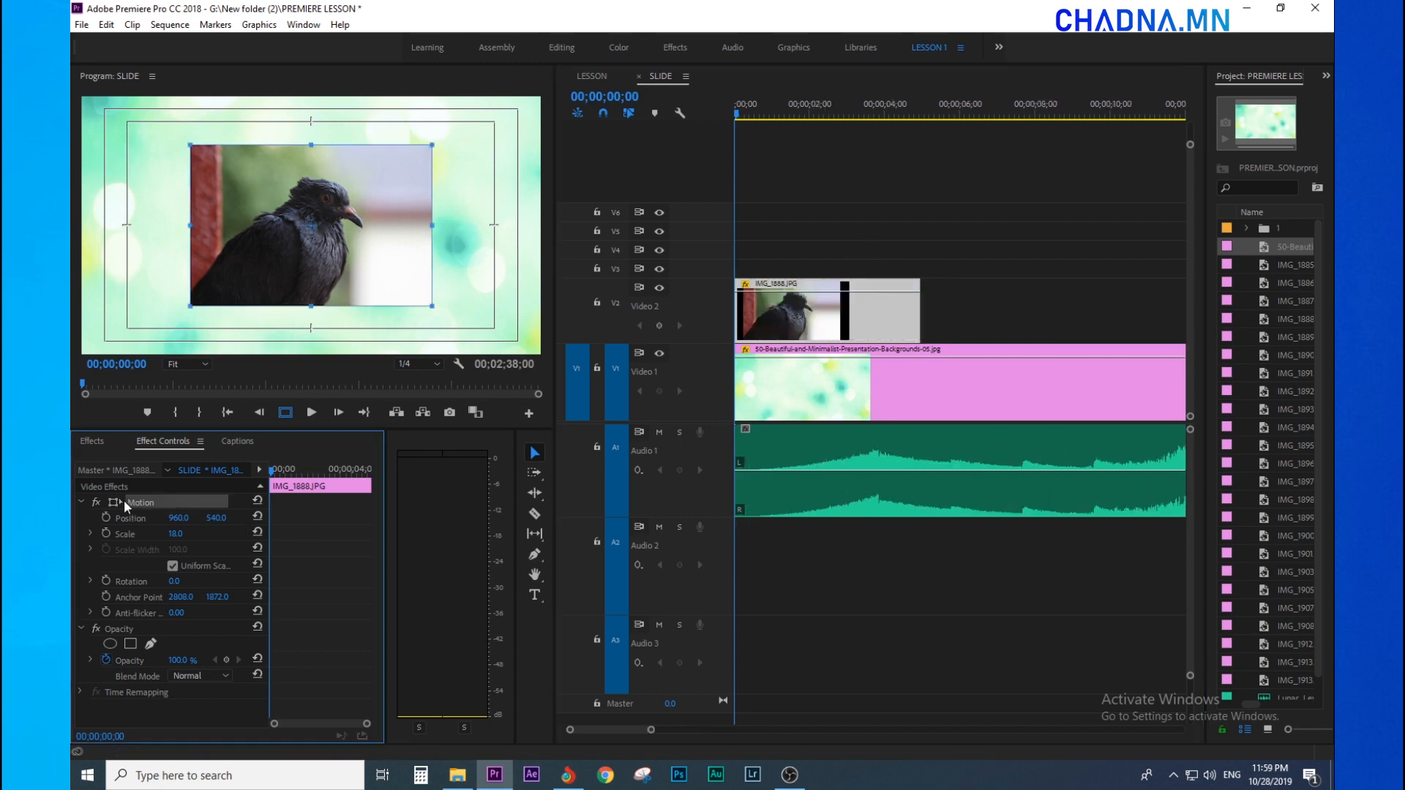
{"action": "right_click", "coordinate": [125, 500]}
{"action": "left_click", "coordinate": [161, 588]}
Bring the playhead to the IMG_1891 clip at about 50 seconds and set its vertical position to 1002 and scale to 62.
{"action": "left_click", "coordinate": [949, 261]}
{"action": "key", "text": "minus"}
{"action": "key", "text": "minus"}
{"action": "key", "text": "minus"}
{"action": "key", "text": "minus"}
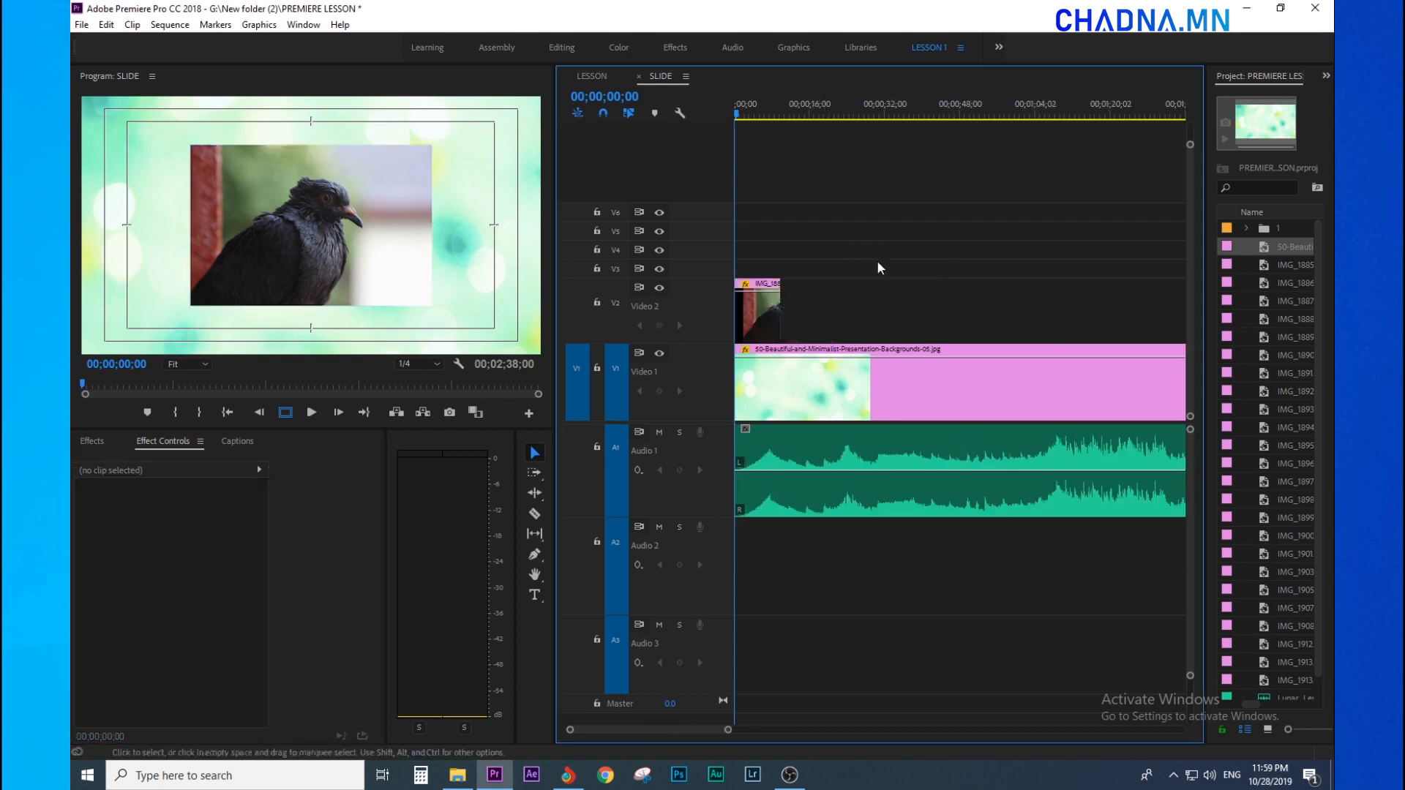
{"action": "left_click", "coordinate": [849, 112]}
{"action": "left_click", "coordinate": [853, 112]}
{"action": "key", "text": "equal"}
{"action": "key", "text": "equal"}
{"action": "key", "text": "equal"}
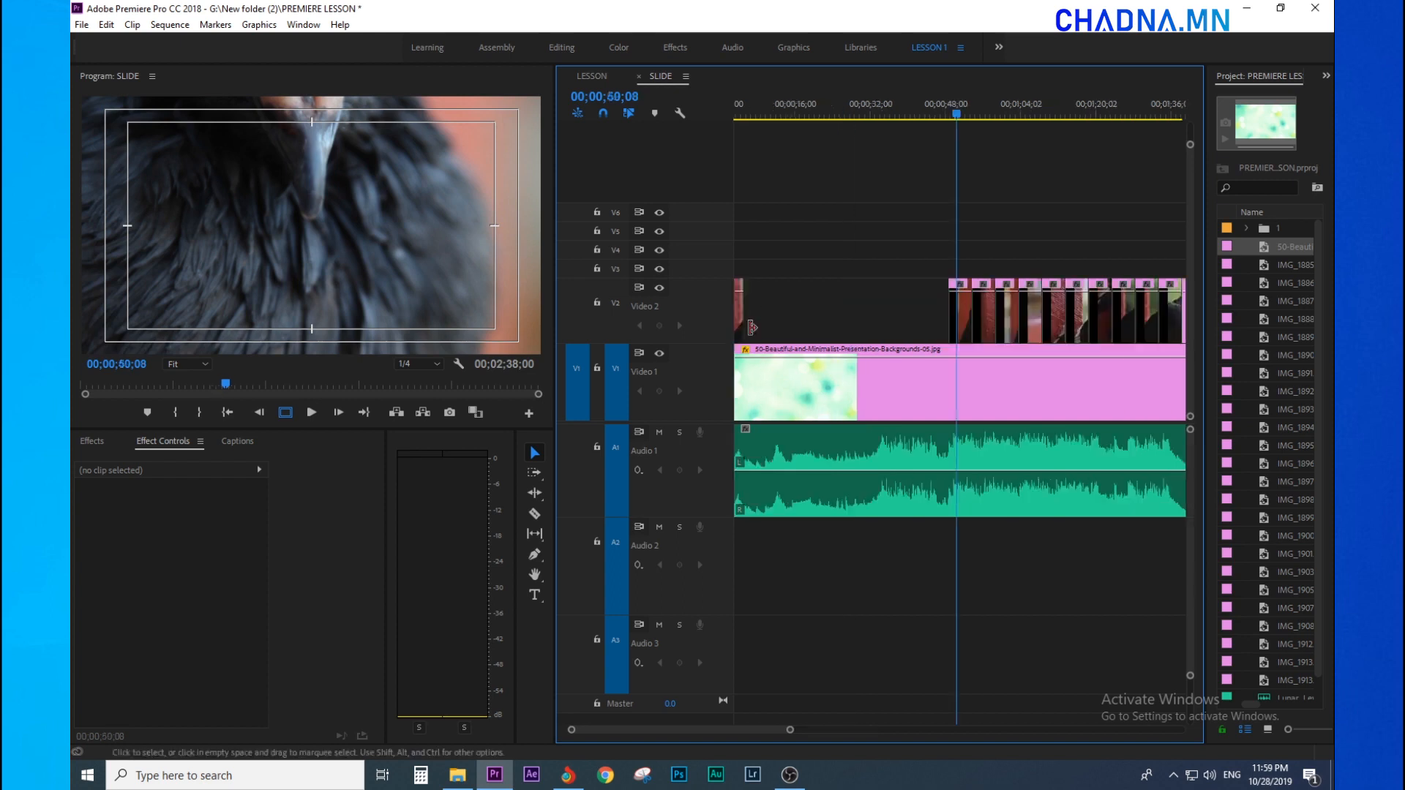
{"action": "left_click", "coordinate": [978, 316]}
{"action": "mouse_move", "coordinate": [217, 521]}
{"action": "left_mouse_down"}
{"action": "mouse_move", "coordinate": [286, 521]}
{"action": "mouse_move", "coordinate": [146, 533]}
{"action": "mouse_move", "coordinate": [224, 519]}
{"action": "left_mouse_up"}
Move the IMG_1891 clip directly behind the IMG_1888 clip on Video 2.
{"action": "left_click_drag", "start_coordinate": [945, 320], "coordinate": [752, 322]}
{"action": "key", "text": "minus"}
{"action": "key", "text": "minus"}
{"action": "key", "text": "minus"}
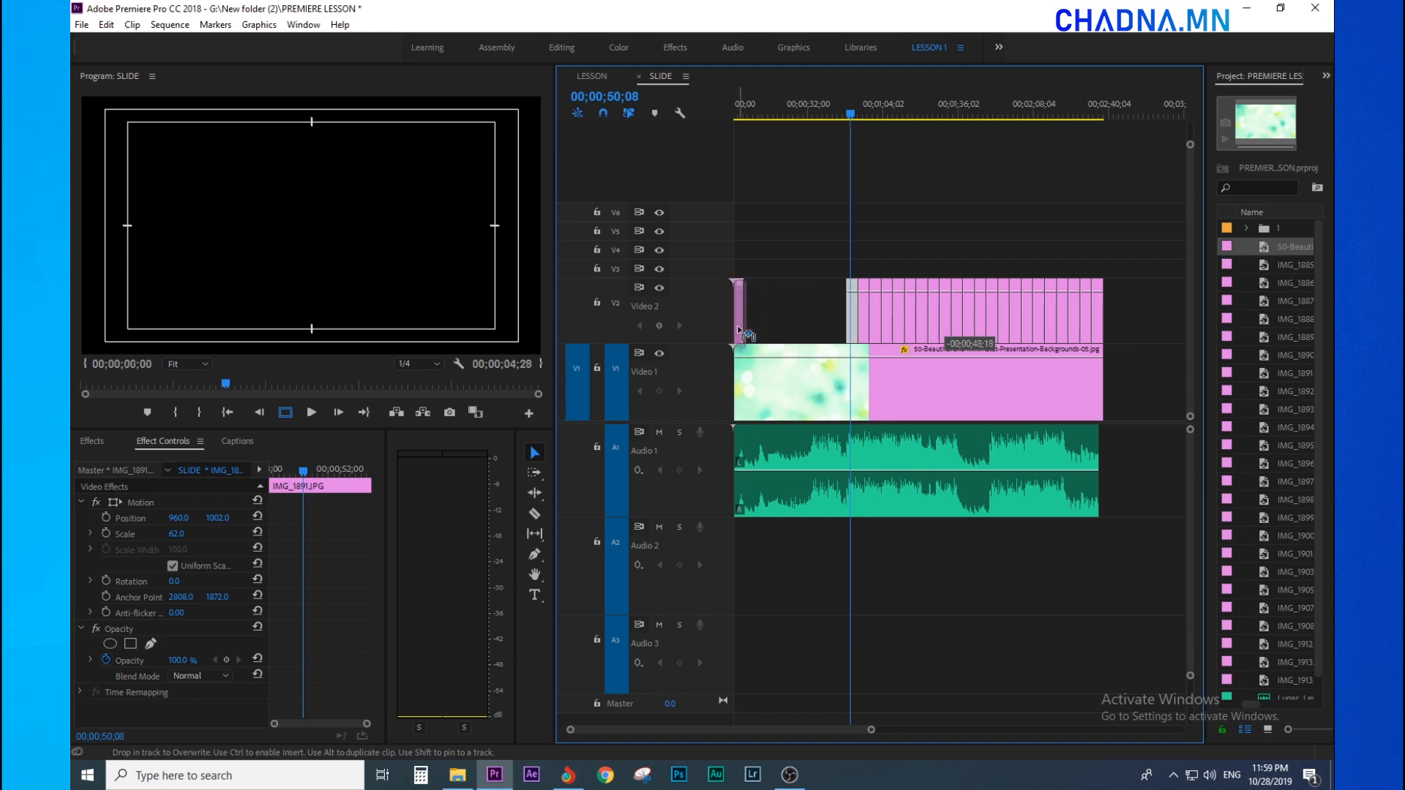
Place the playhead at 00;00;57;05 over the IMG_1889 clip and set the clip's scale to 25.
{"action": "left_click", "coordinate": [868, 111]}
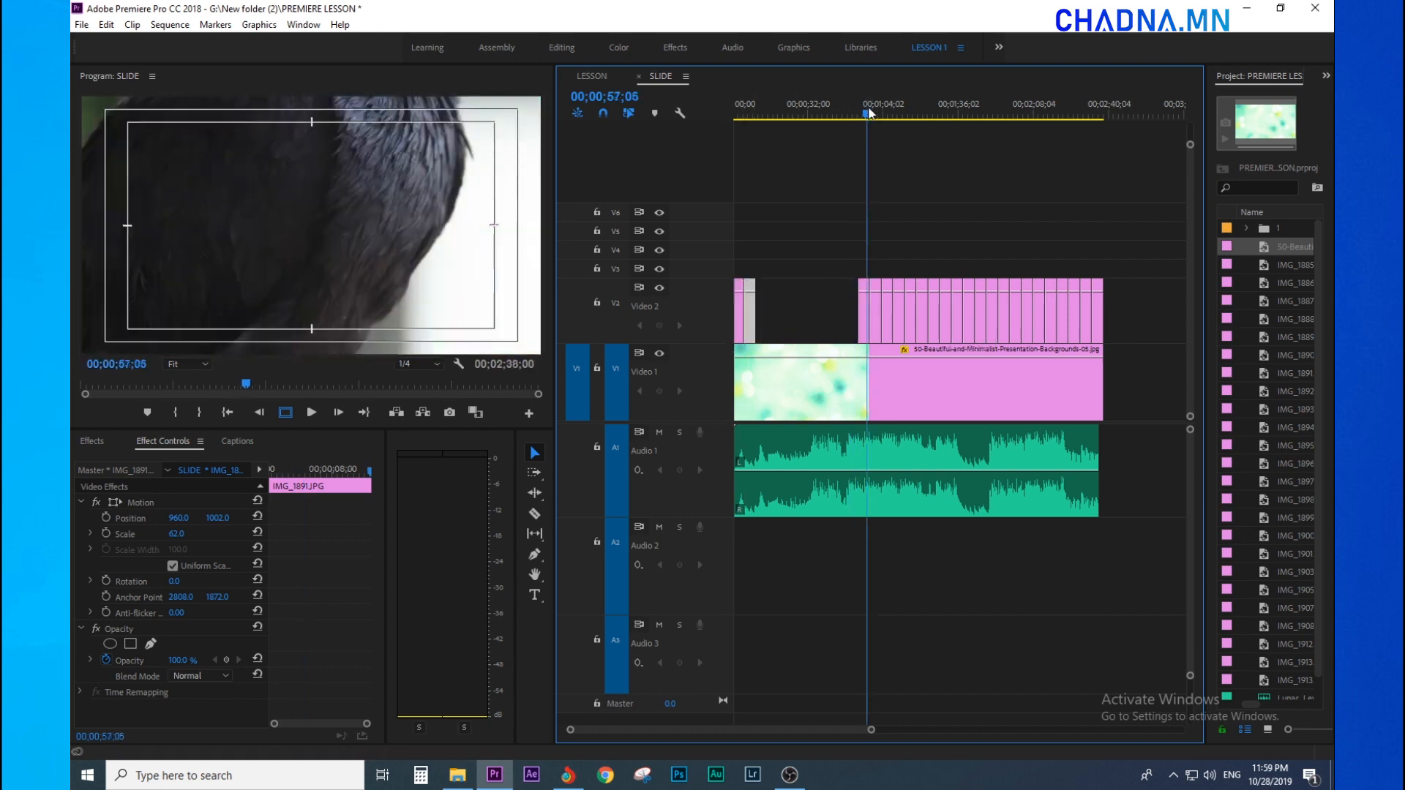
{"action": "key", "text": "equal"}
{"action": "key", "text": "equal"}
{"action": "key", "text": "equal"}
{"action": "key", "text": "equal"}
{"action": "left_click", "coordinate": [931, 324]}
{"action": "left_click_drag", "start_coordinate": [178, 534], "coordinate": [123, 533]}
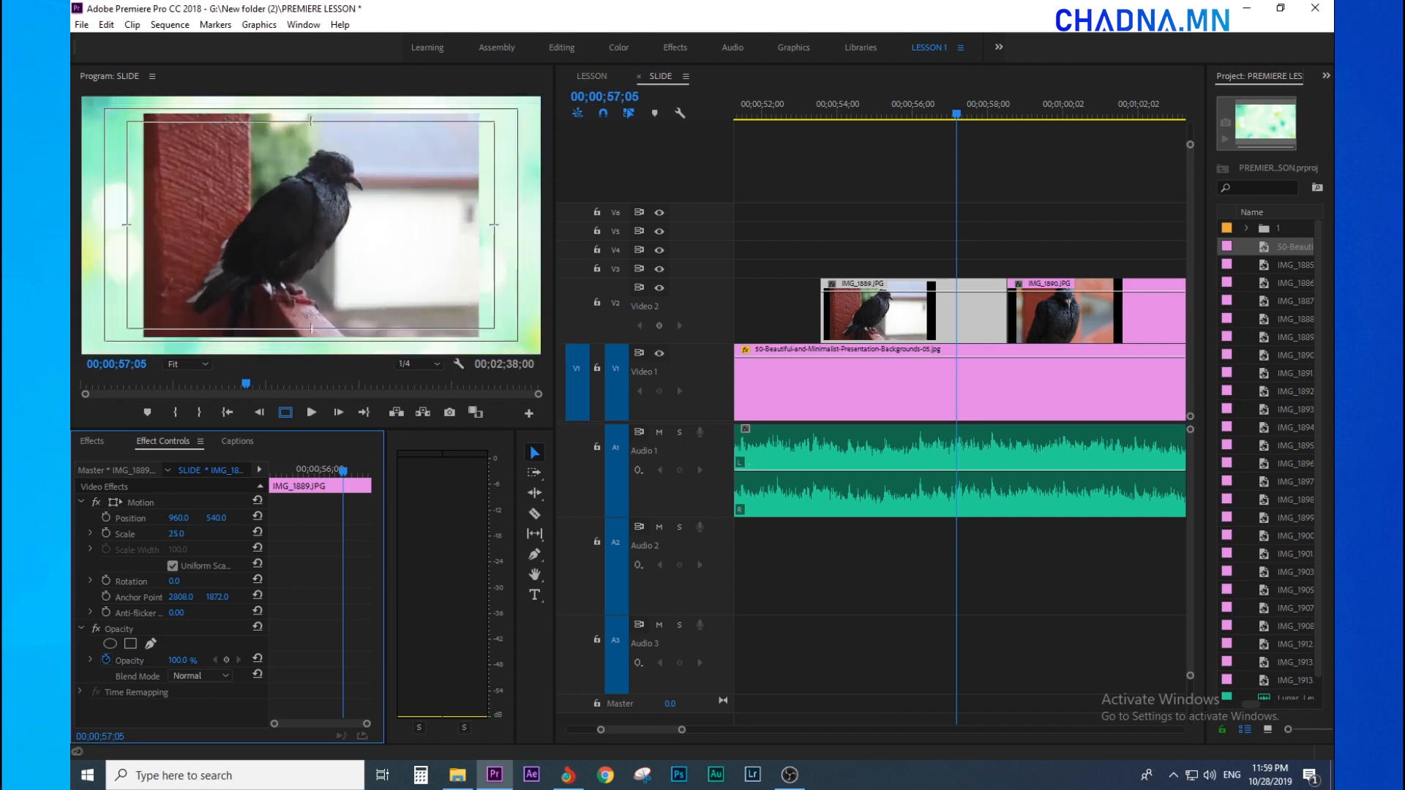
Move the IMG_1889 clip directly behind the IMG_1891 clip on Video 2.
{"action": "left_click", "coordinate": [898, 323]}
{"action": "key", "text": "minus"}
{"action": "key", "text": "minus"}
{"action": "key", "text": "minus"}
{"action": "key", "text": "minus"}
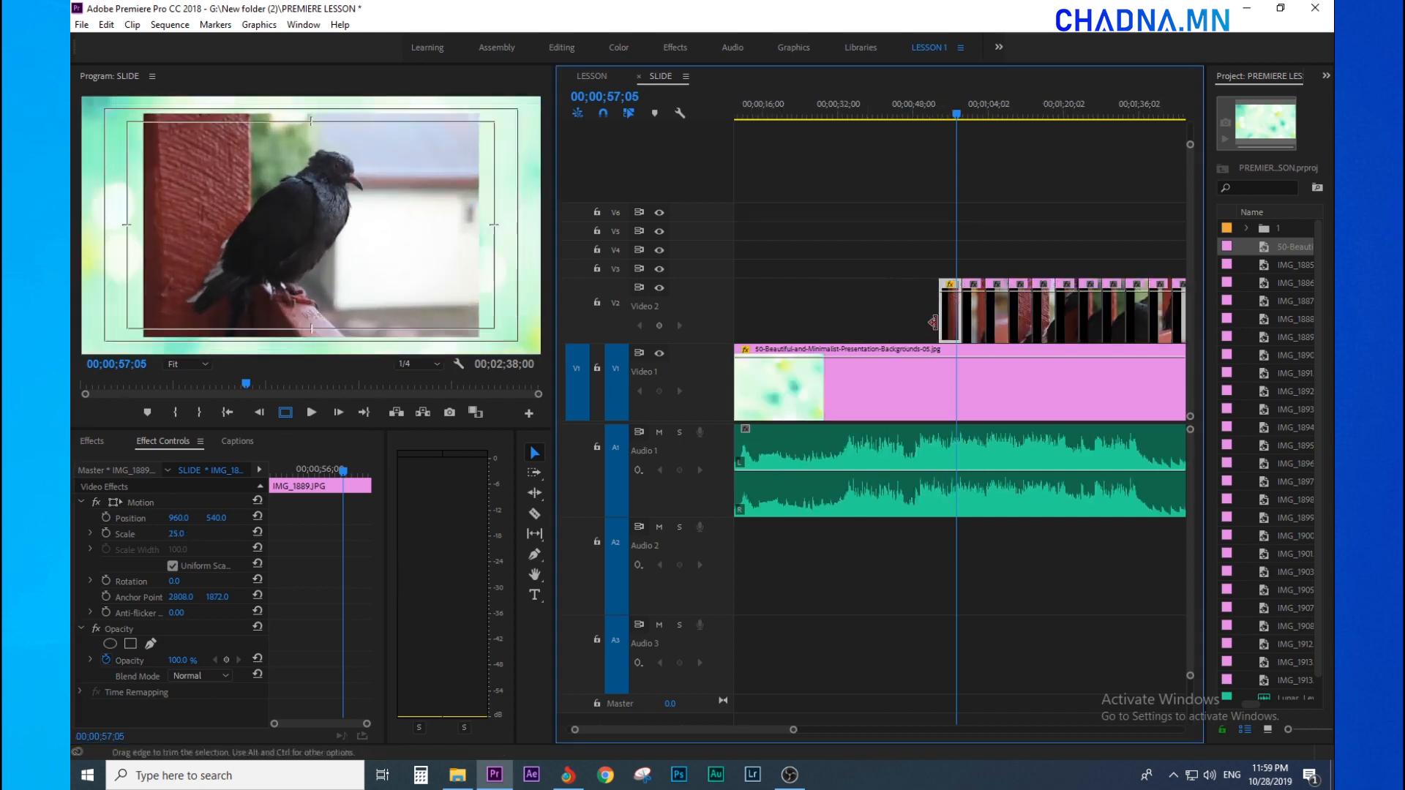
{"action": "left_click_drag", "start_coordinate": [858, 335], "coordinate": [767, 336]}
Select the IMG_1890 clip near the one-minute mark and move it directly behind the IMG_1889 clip.
{"action": "left_click_drag", "start_coordinate": [866, 103], "coordinate": [878, 109]}
{"action": "key", "text": "equal"}
{"action": "key", "text": "equal"}
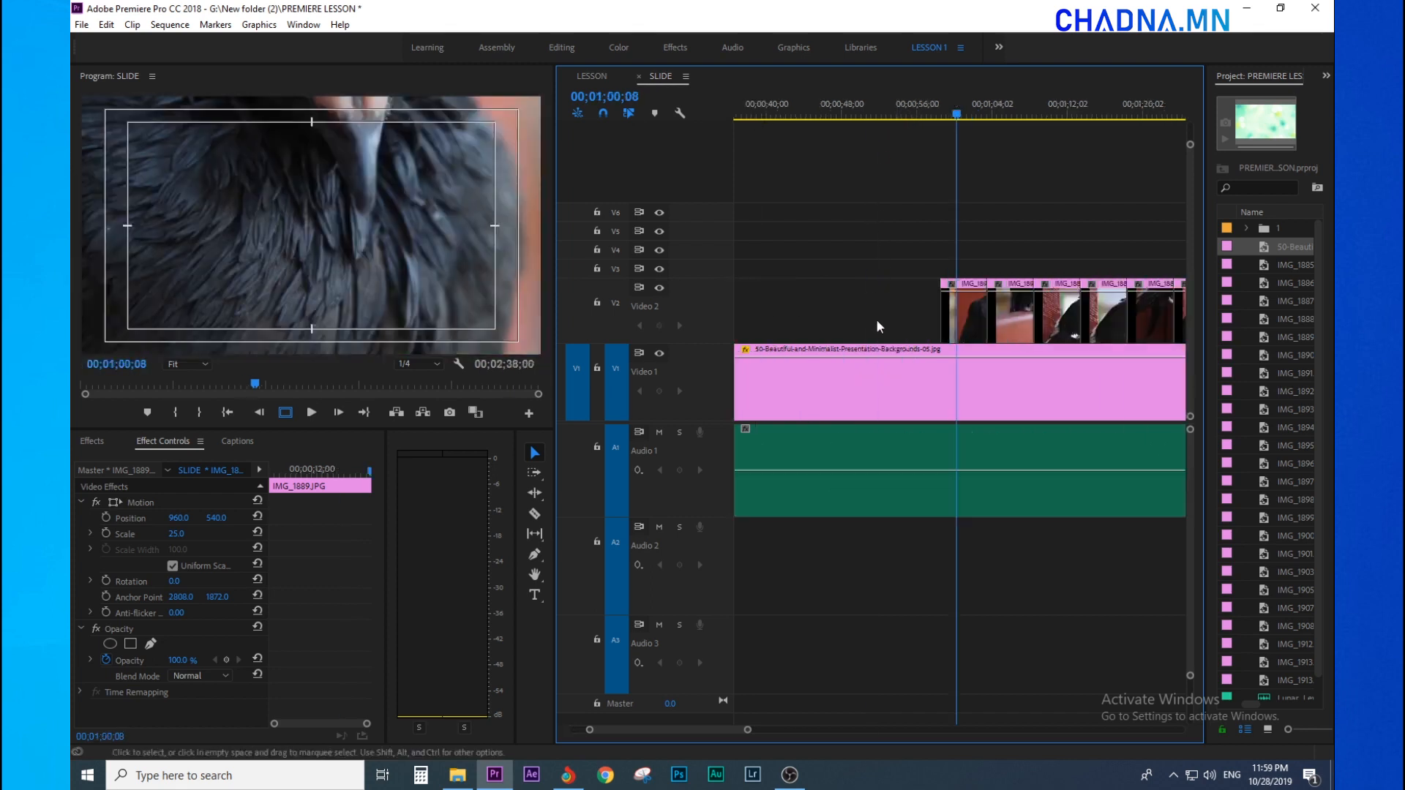
{"action": "left_click", "coordinate": [967, 312]}
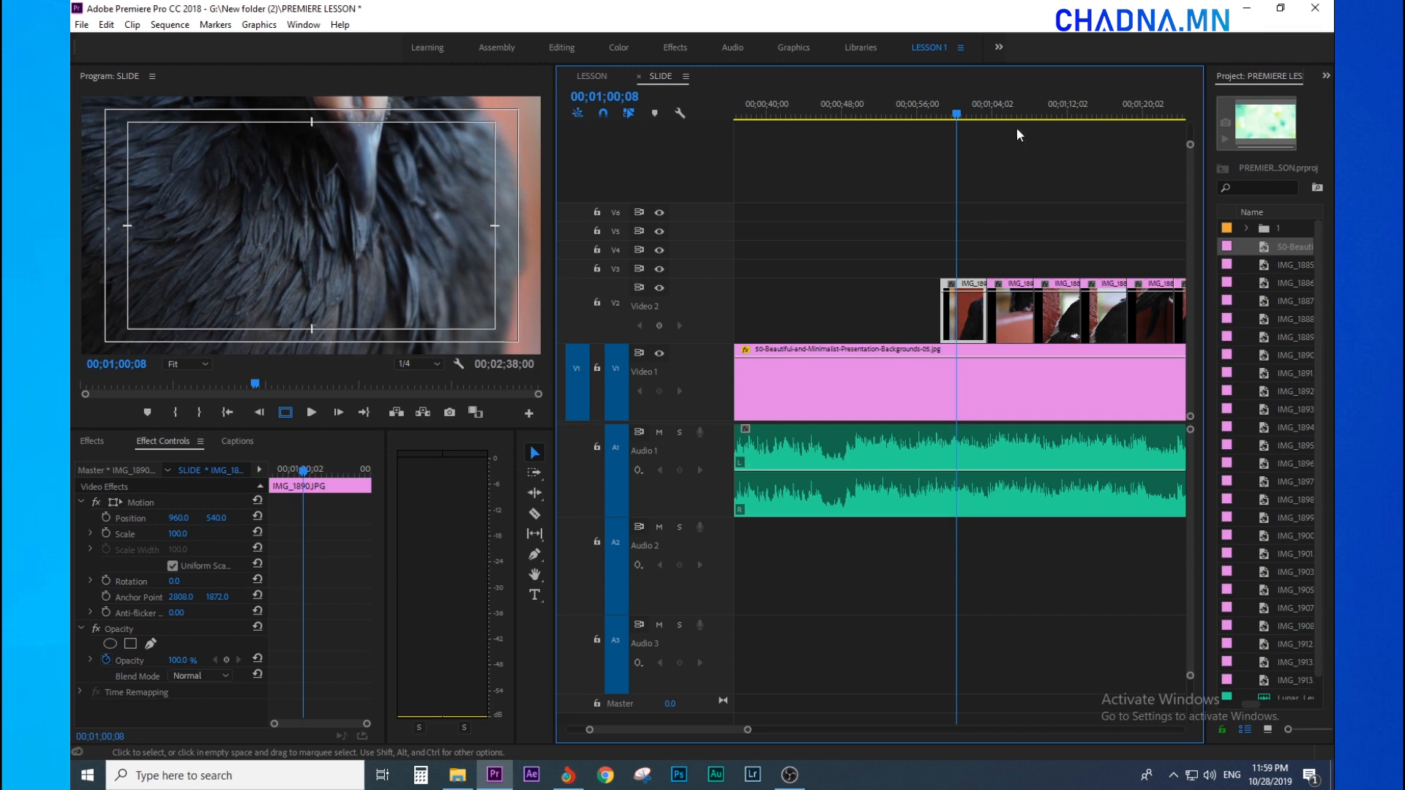
{"action": "key", "text": "minus"}
{"action": "key", "text": "minus"}
{"action": "left_click_drag", "start_coordinate": [1024, 311], "coordinate": [779, 313]}
Return the playhead to the start of the sequence, briefly play the opening photos and save the project.
{"action": "left_click_drag", "start_coordinate": [768, 110], "coordinate": [711, 128]}
{"action": "key", "text": "equal"}
{"action": "key", "text": "equal"}
{"action": "key", "text": "equal"}
{"action": "key", "text": "space"}
{"action": "key", "text": "space"}
{"action": "key", "text": "equal"}
{"action": "key", "text": "minus"}
{"action": "key", "text": "equal"}
{"action": "left_click", "coordinate": [778, 172]}
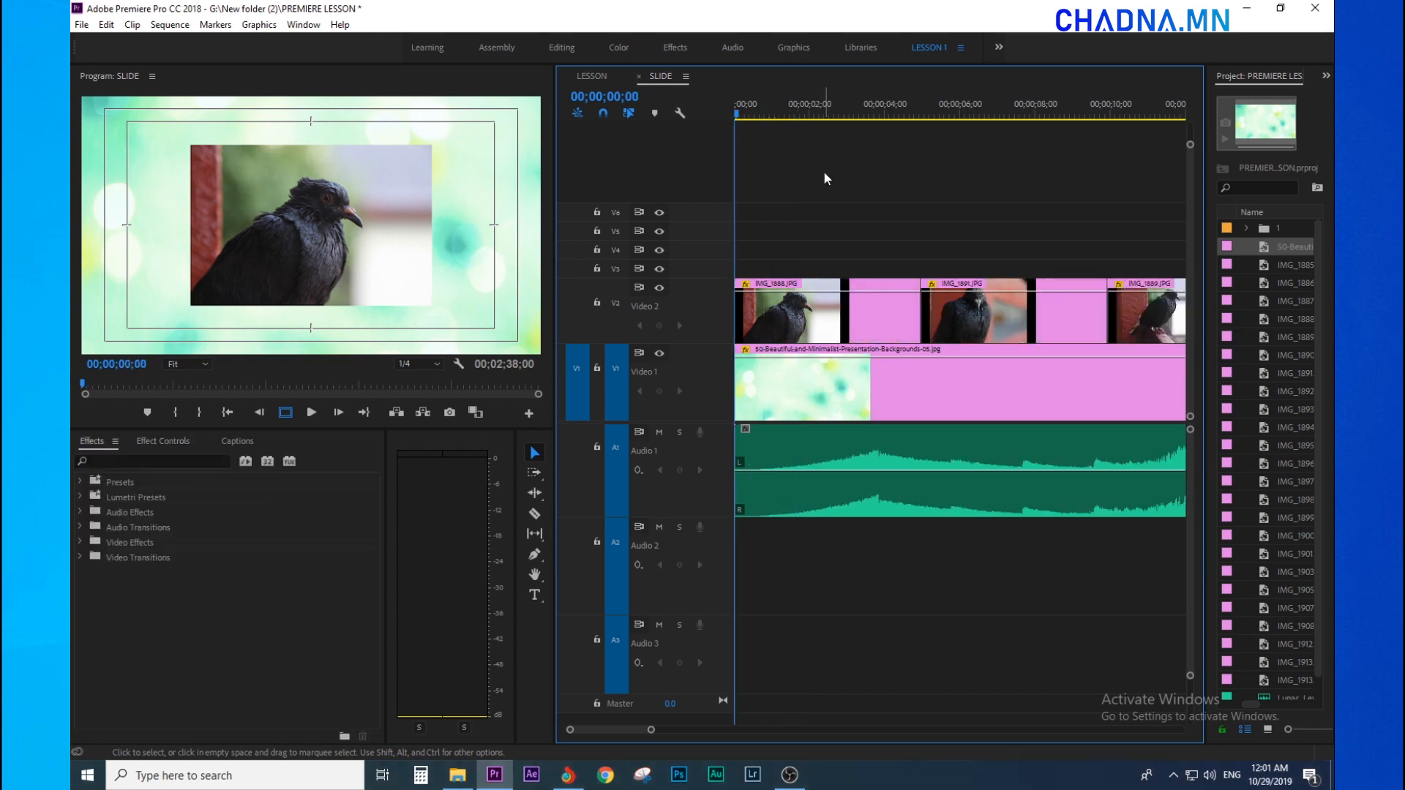
{"action": "key", "text": "ctrl+s"}
Find Radial Shadow among the Perspective video effects and apply it to the IMG_1888 clip.
{"action": "left_click", "coordinate": [89, 462]}
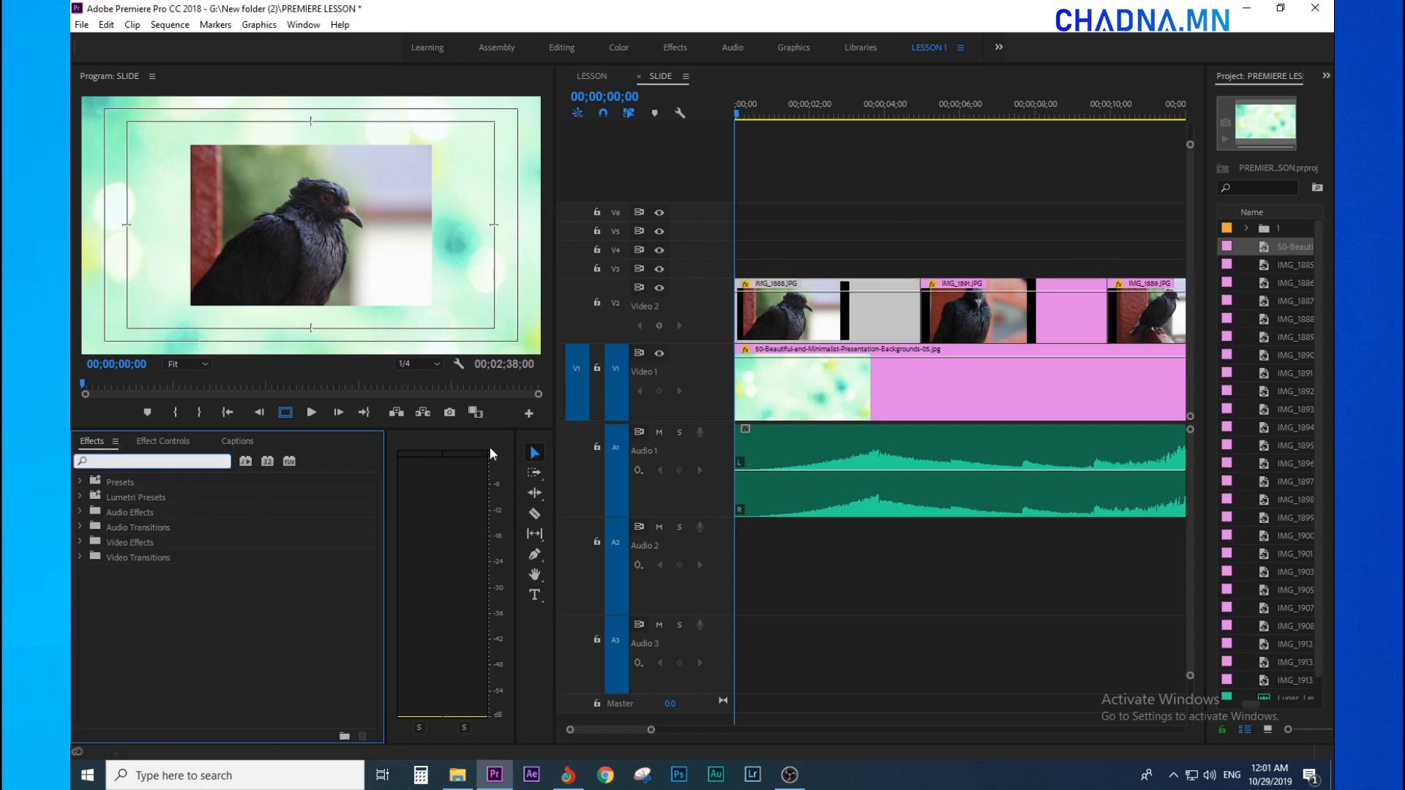
{"action": "left_click", "coordinate": [144, 461]}
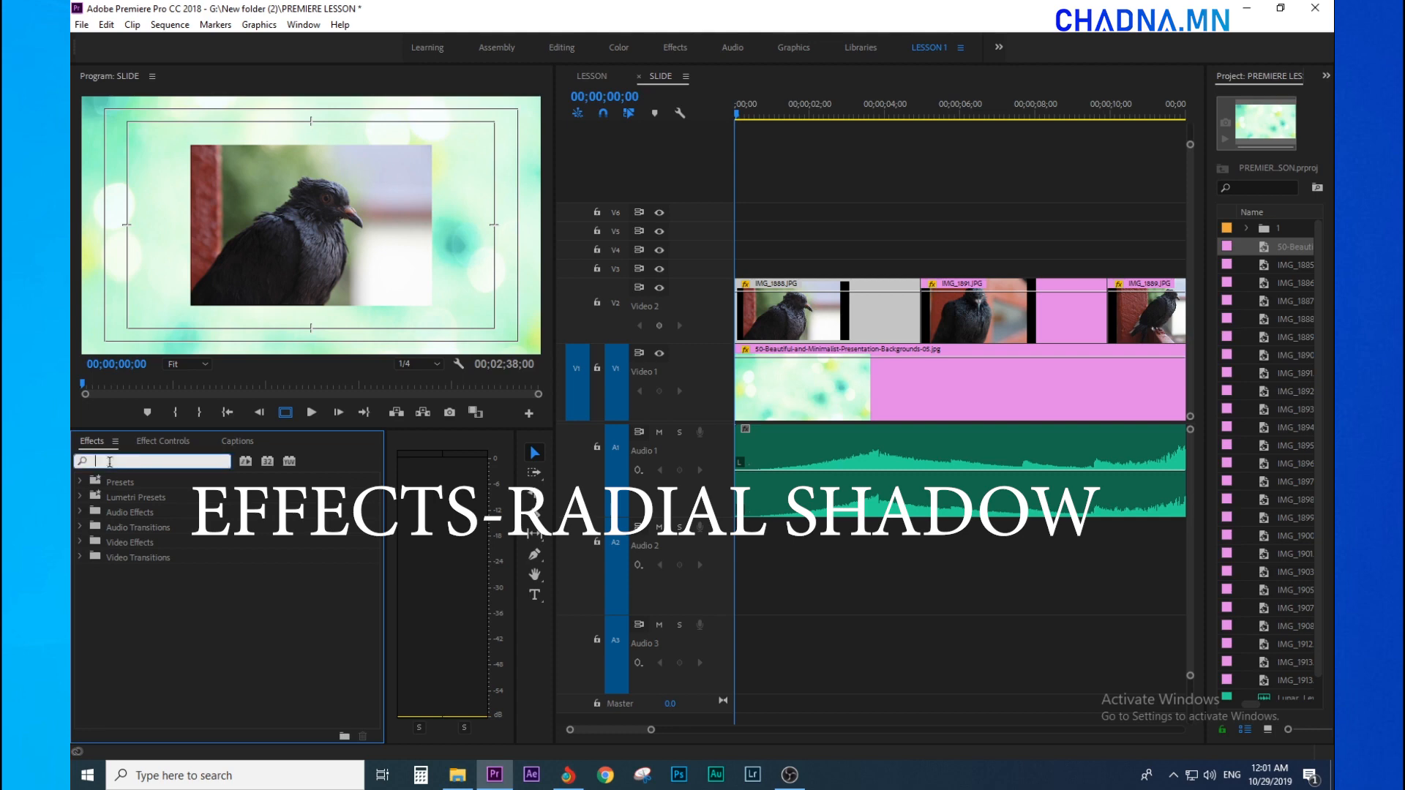
{"action": "left_click", "coordinate": [82, 542]}
{"action": "scroll", "coordinate": [265, 687], "scroll_direction": "down", "scroll_amount": 1}
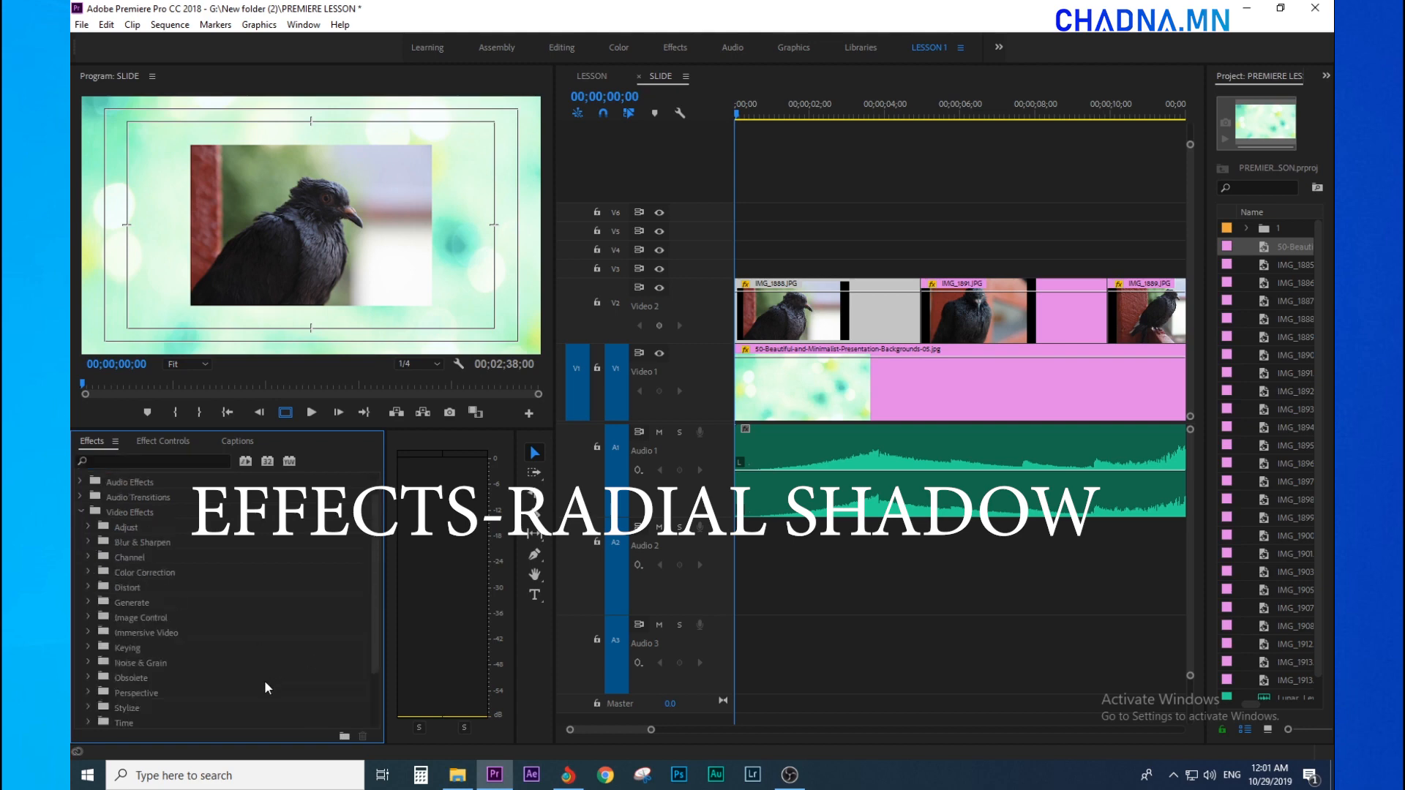
{"action": "left_click", "coordinate": [89, 693]}
{"action": "left_click", "coordinate": [124, 633]}
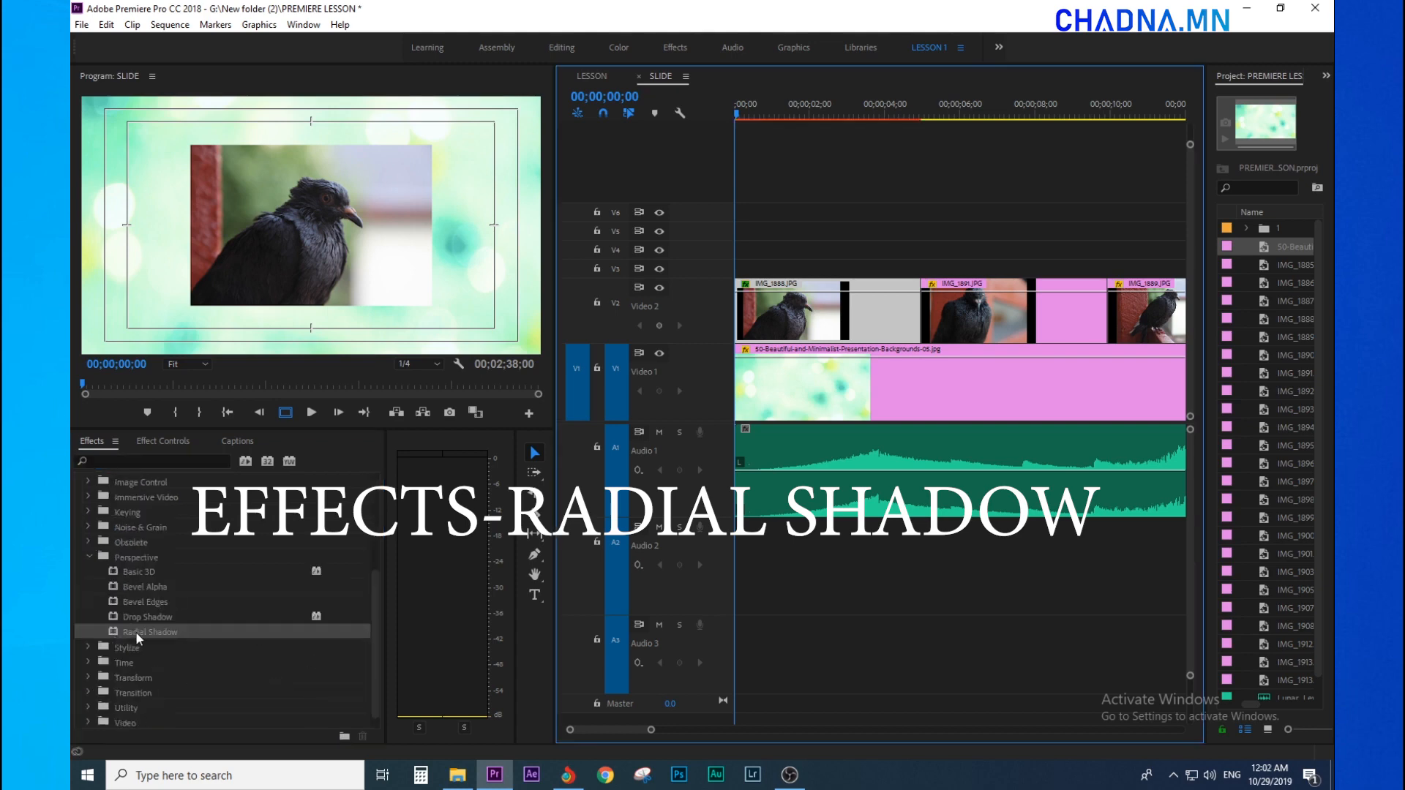
{"action": "left_click", "coordinate": [770, 112]}
{"action": "left_click", "coordinate": [116, 637]}
{"action": "left_click_drag", "start_coordinate": [116, 638], "coordinate": [790, 311]}
Park the playhead at 00;00;01;17 on the IMG_1888 clip and set its Radial Shadow color to orange.
{"action": "left_click_drag", "start_coordinate": [795, 115], "coordinate": [844, 139]}
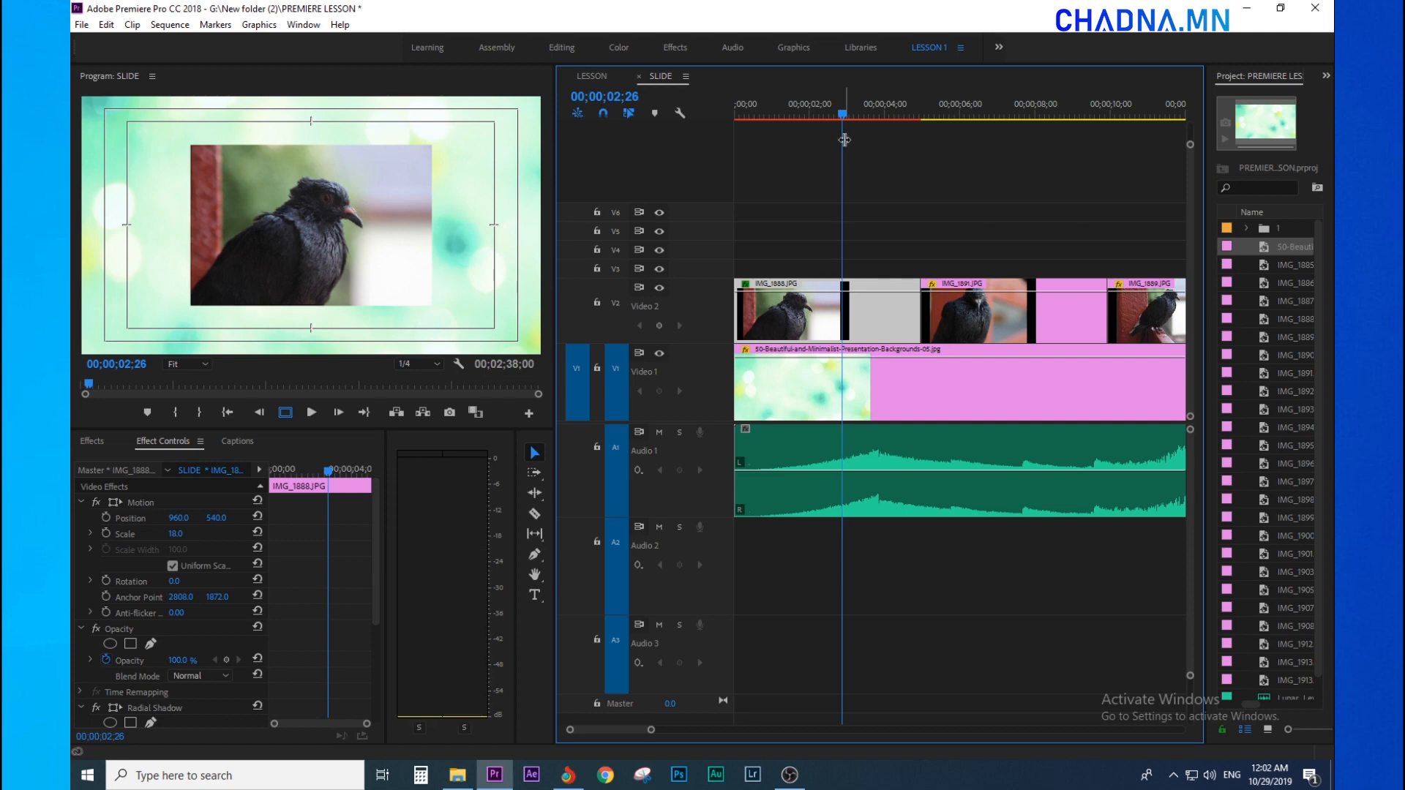
{"action": "key", "text": "="}
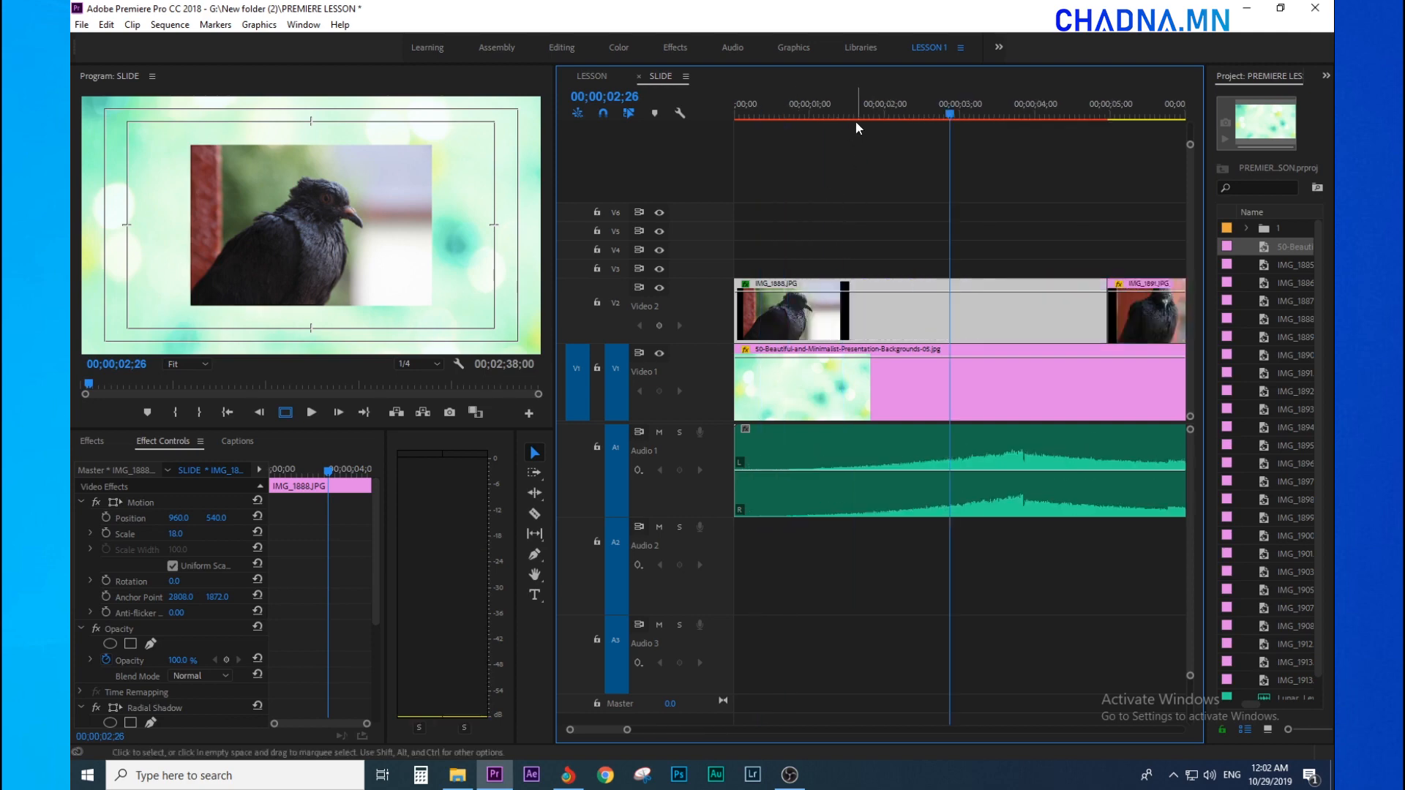
{"action": "left_click", "coordinate": [855, 117]}
{"action": "left_click", "coordinate": [822, 324]}
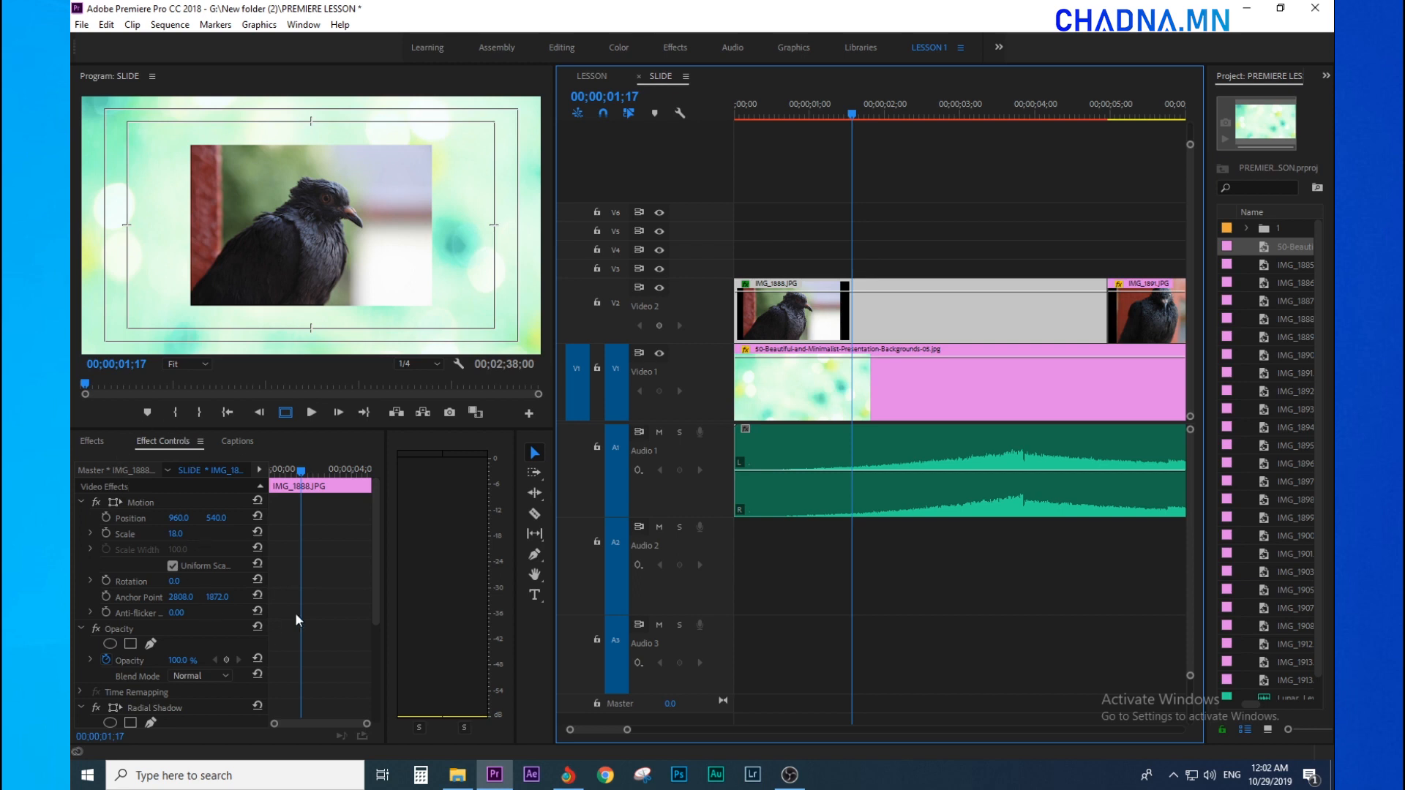
{"action": "scroll", "coordinate": [296, 615], "scroll_direction": "down", "scroll_amount": 5}
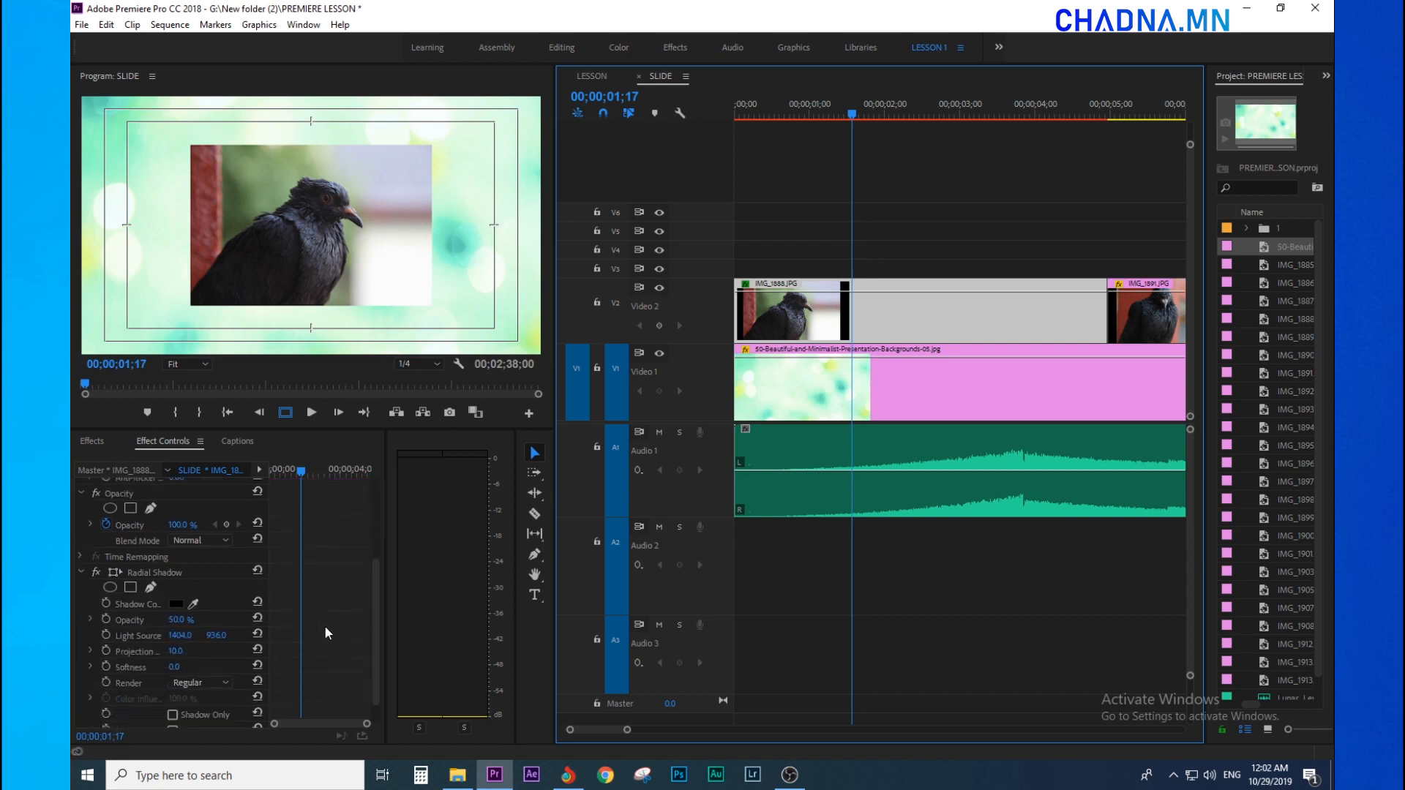
{"action": "left_click", "coordinate": [176, 605]}
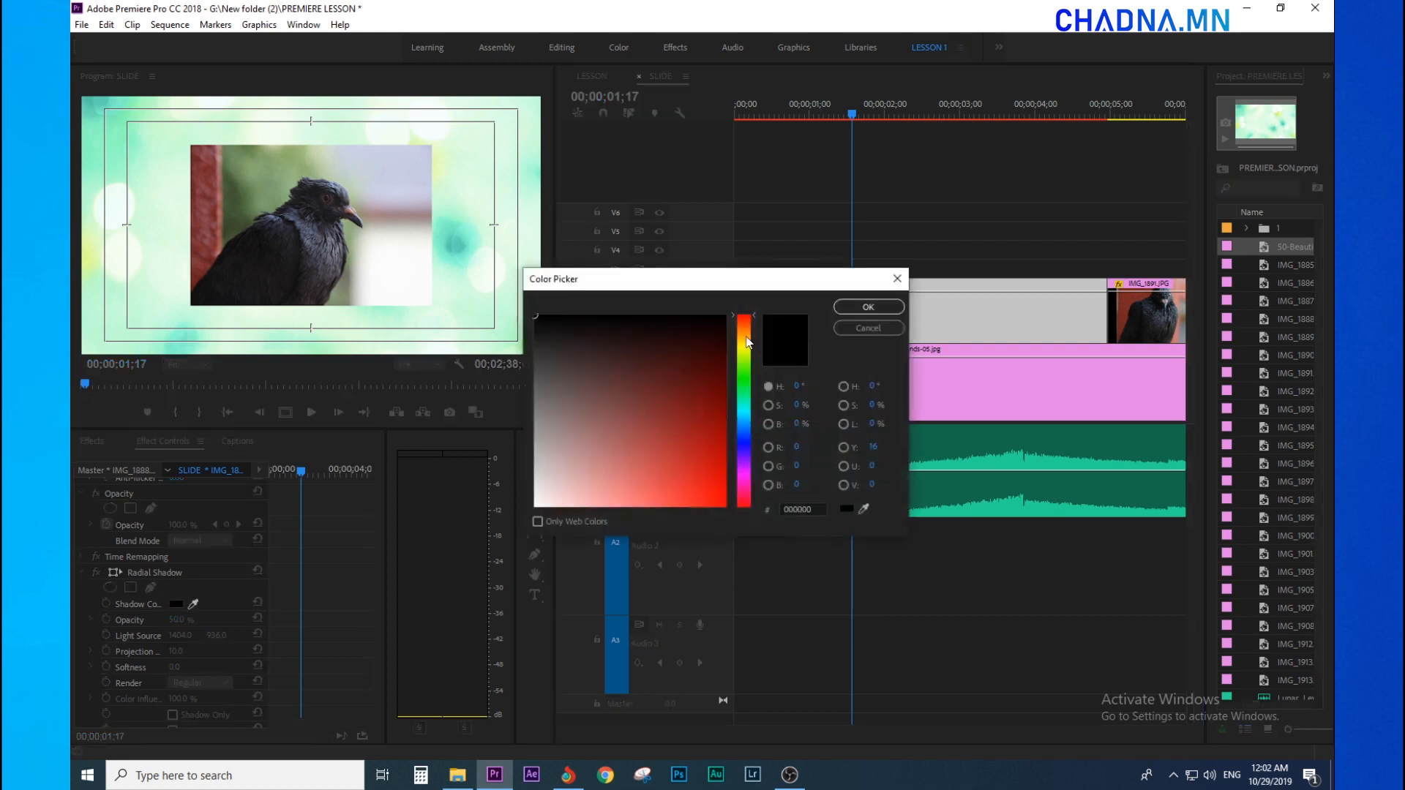
{"action": "left_click", "coordinate": [751, 353]}
{"action": "mouse_move", "coordinate": [745, 344]}
{"action": "left_mouse_down"}
{"action": "mouse_move", "coordinate": [746, 328]}
{"action": "mouse_move", "coordinate": [758, 335]}
{"action": "left_mouse_up"}
{"action": "left_click", "coordinate": [706, 507]}
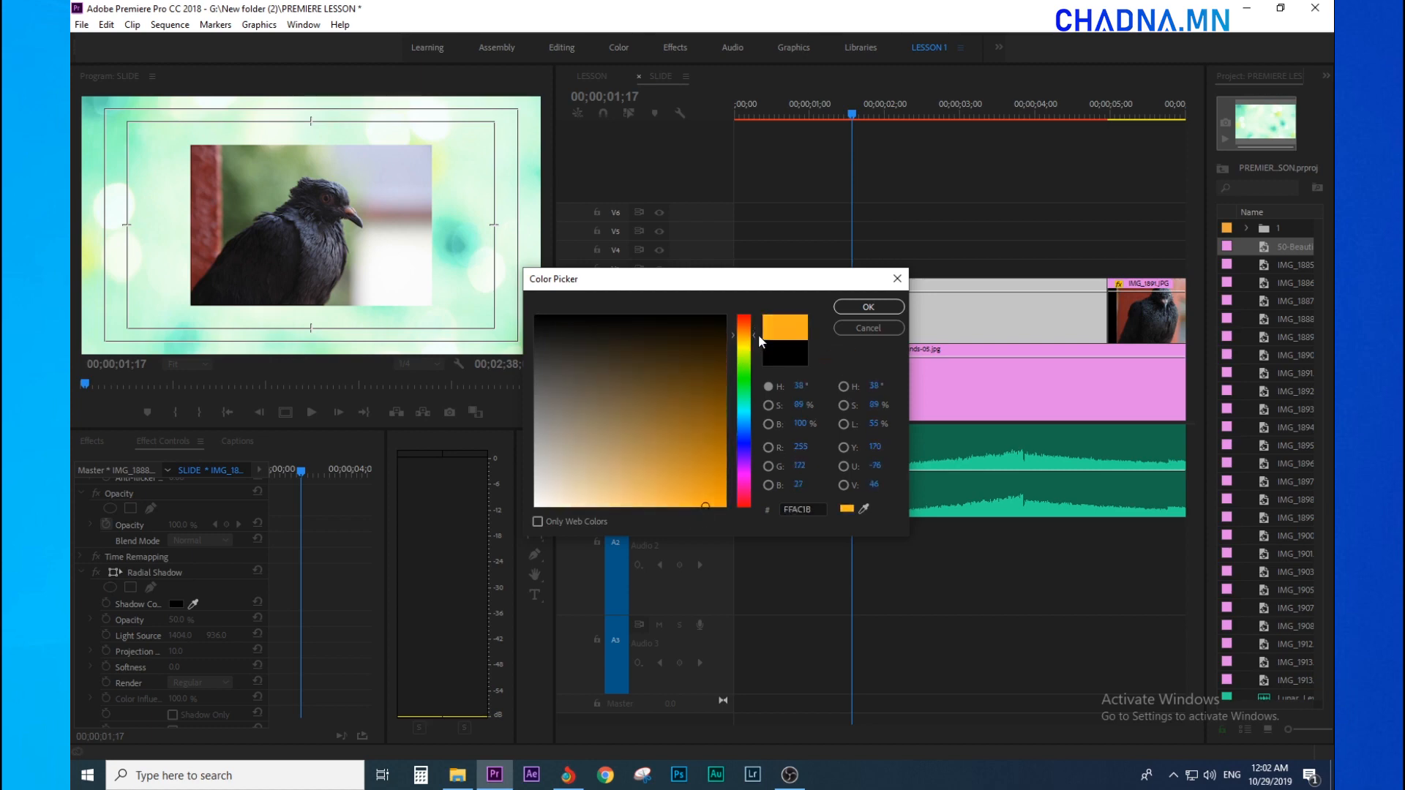
{"action": "left_click_drag", "start_coordinate": [721, 502], "coordinate": [729, 519]}
{"action": "left_click", "coordinate": [869, 307]}
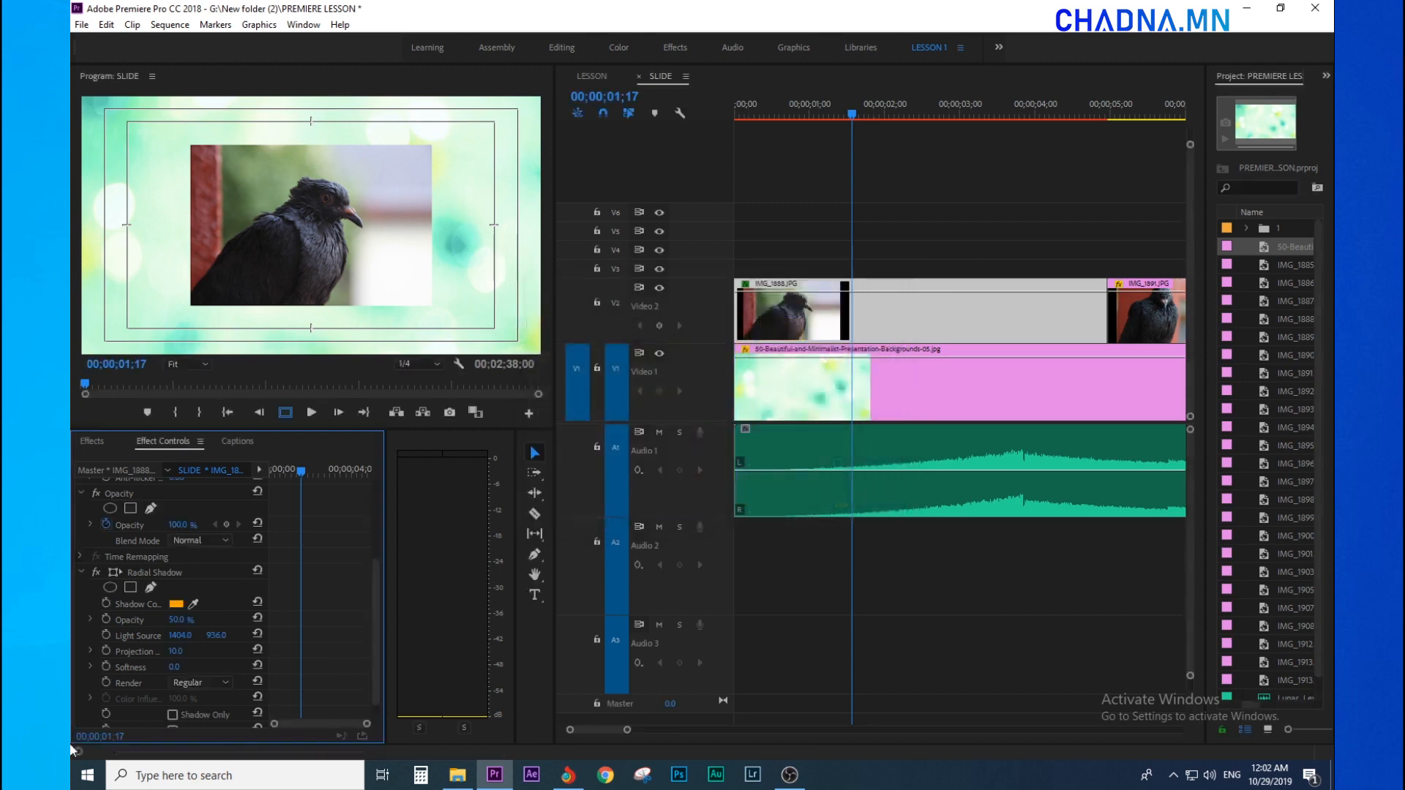
Try Shadow Only for the Radial Shadow, disable it again, enable Resize Layer and save the project.
{"action": "scroll", "coordinate": [202, 636], "scroll_direction": "down", "scroll_amount": 1}
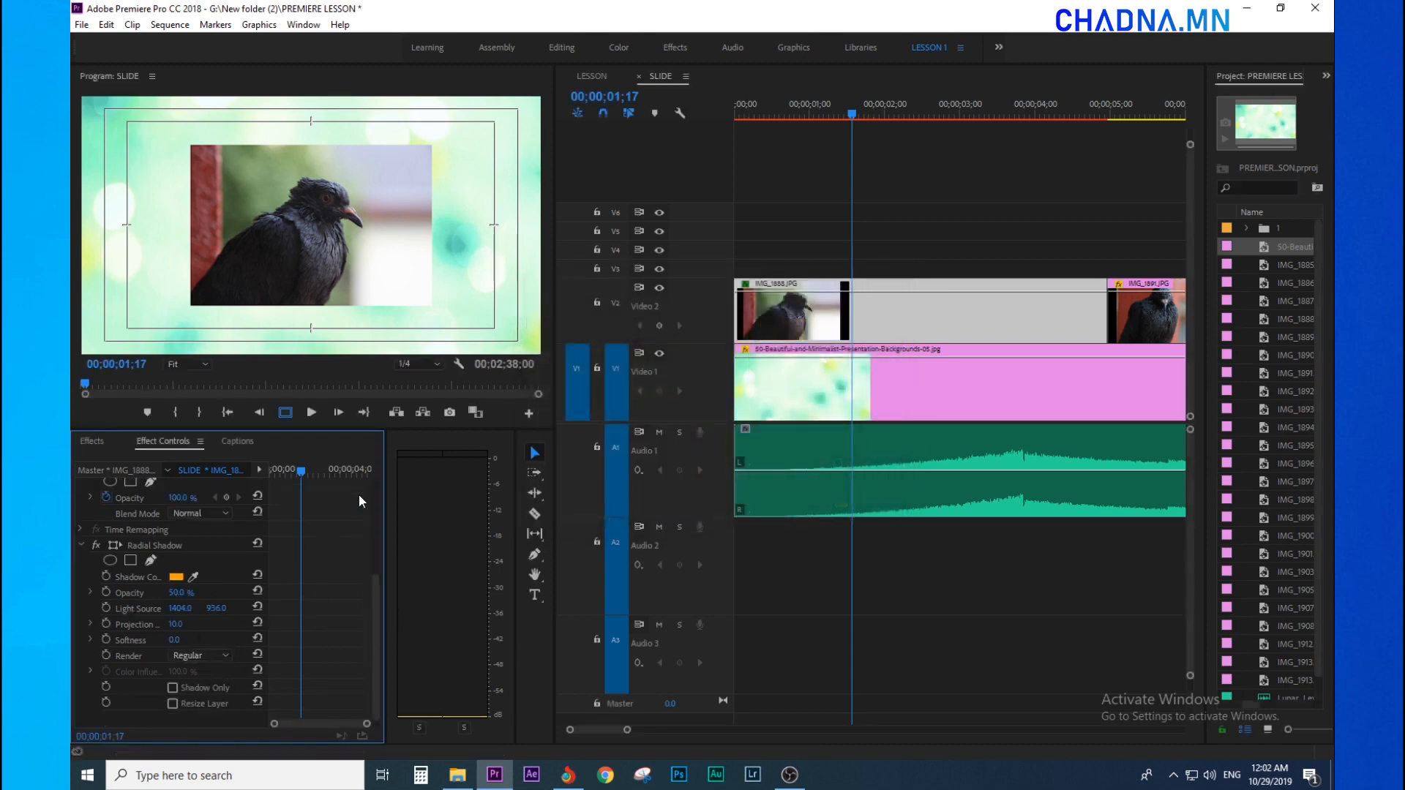
{"action": "left_click", "coordinate": [174, 687]}
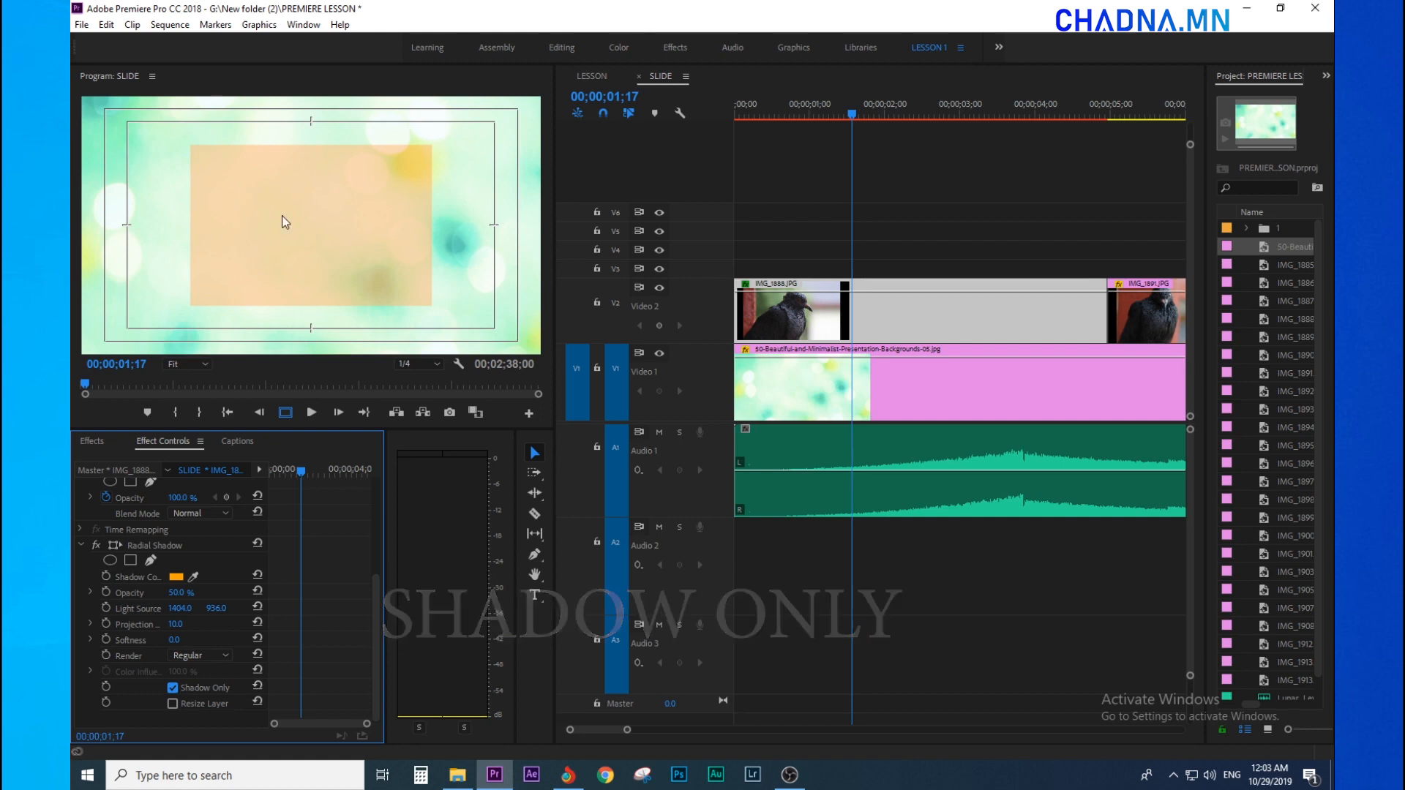
{"action": "left_click", "coordinate": [173, 688]}
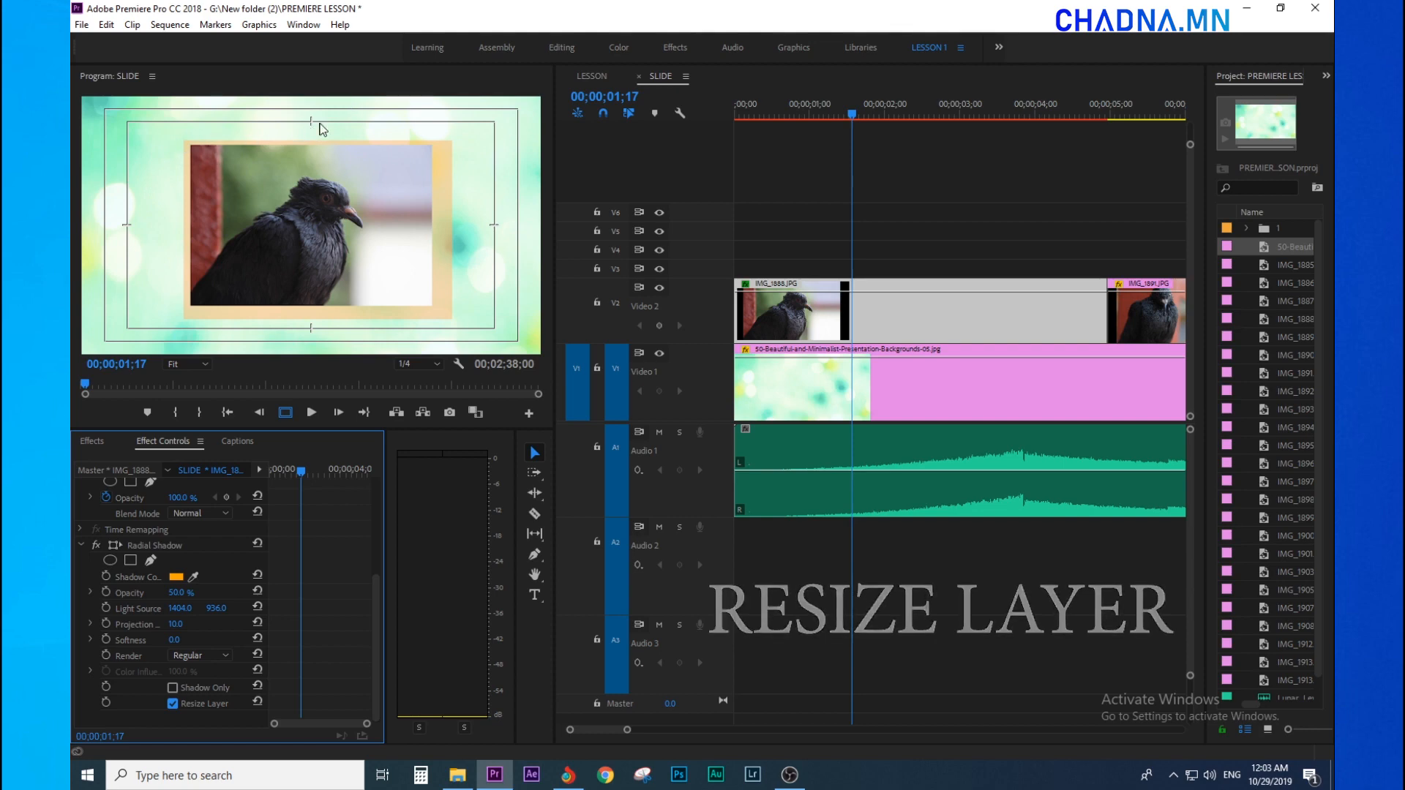
{"action": "key", "text": "ctrl+s"}
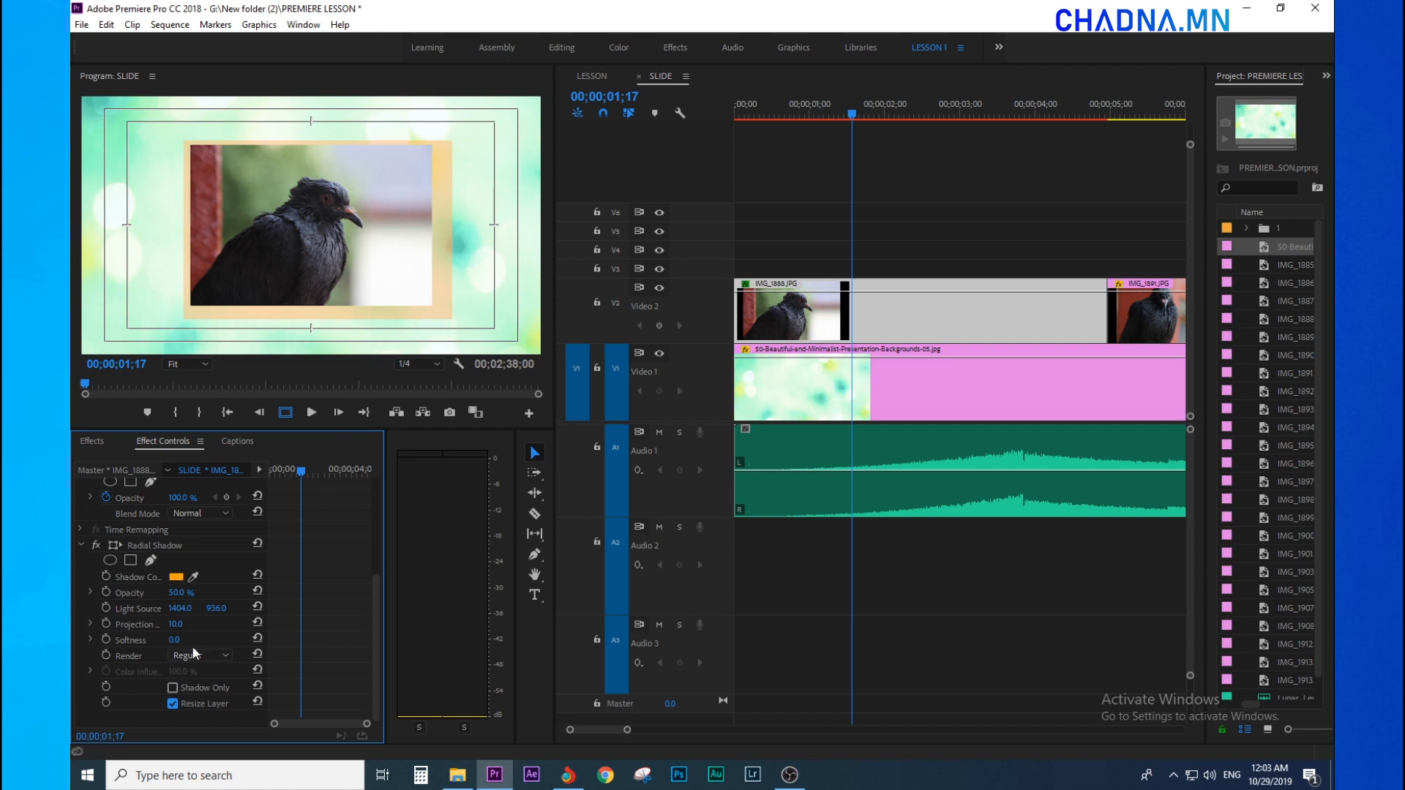
Set the Radial Shadow's light source to 2721, 1661 and its projection distance to 5 for an even border.
{"action": "left_click_drag", "start_coordinate": [180, 608], "coordinate": [81, 608]}
{"action": "left_click_drag", "start_coordinate": [180, 608], "coordinate": [600, 608]}
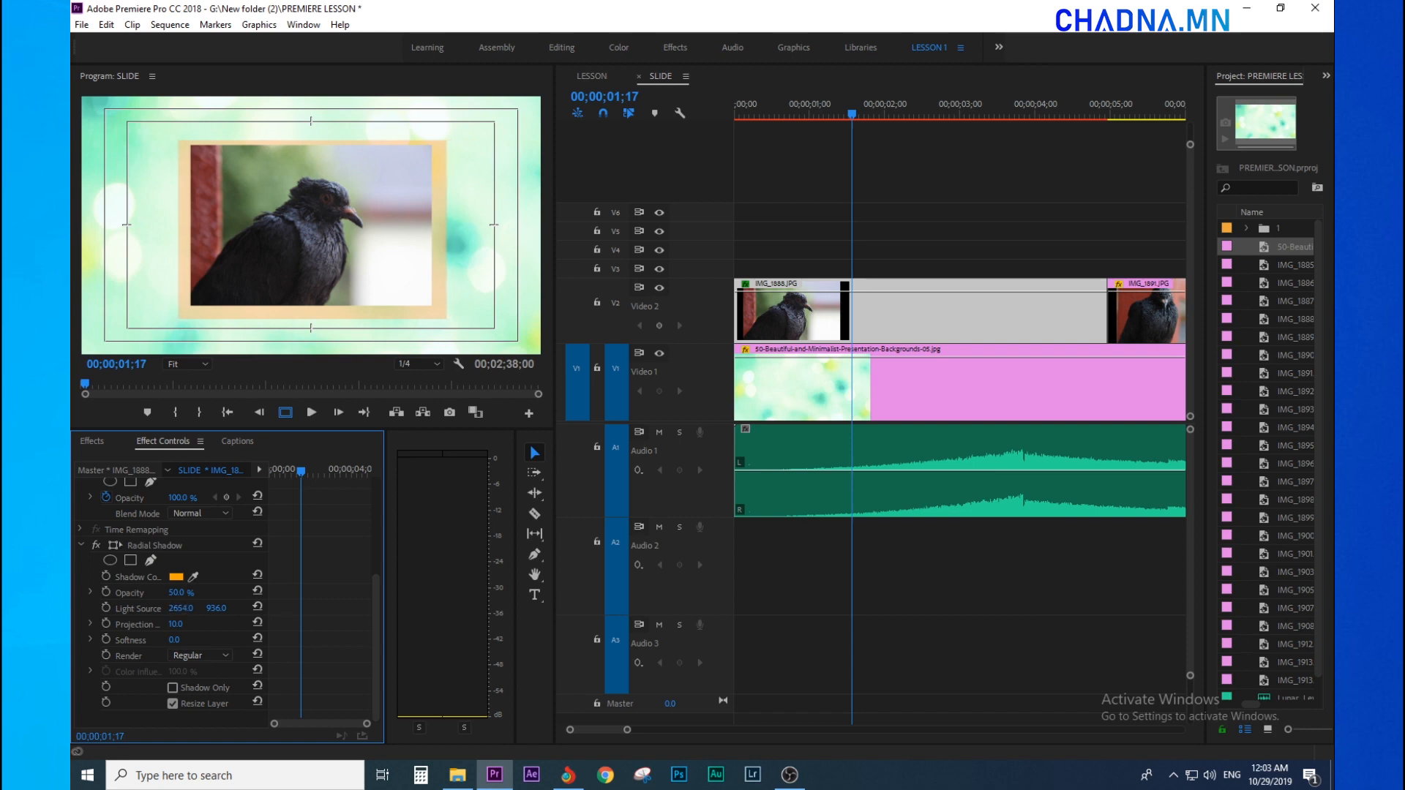
{"action": "left_click_drag", "start_coordinate": [183, 608], "coordinate": [183, 608]}
{"action": "left_click", "coordinate": [188, 624]}
{"action": "type", "text": "5"}
{"action": "key", "text": "Return"}
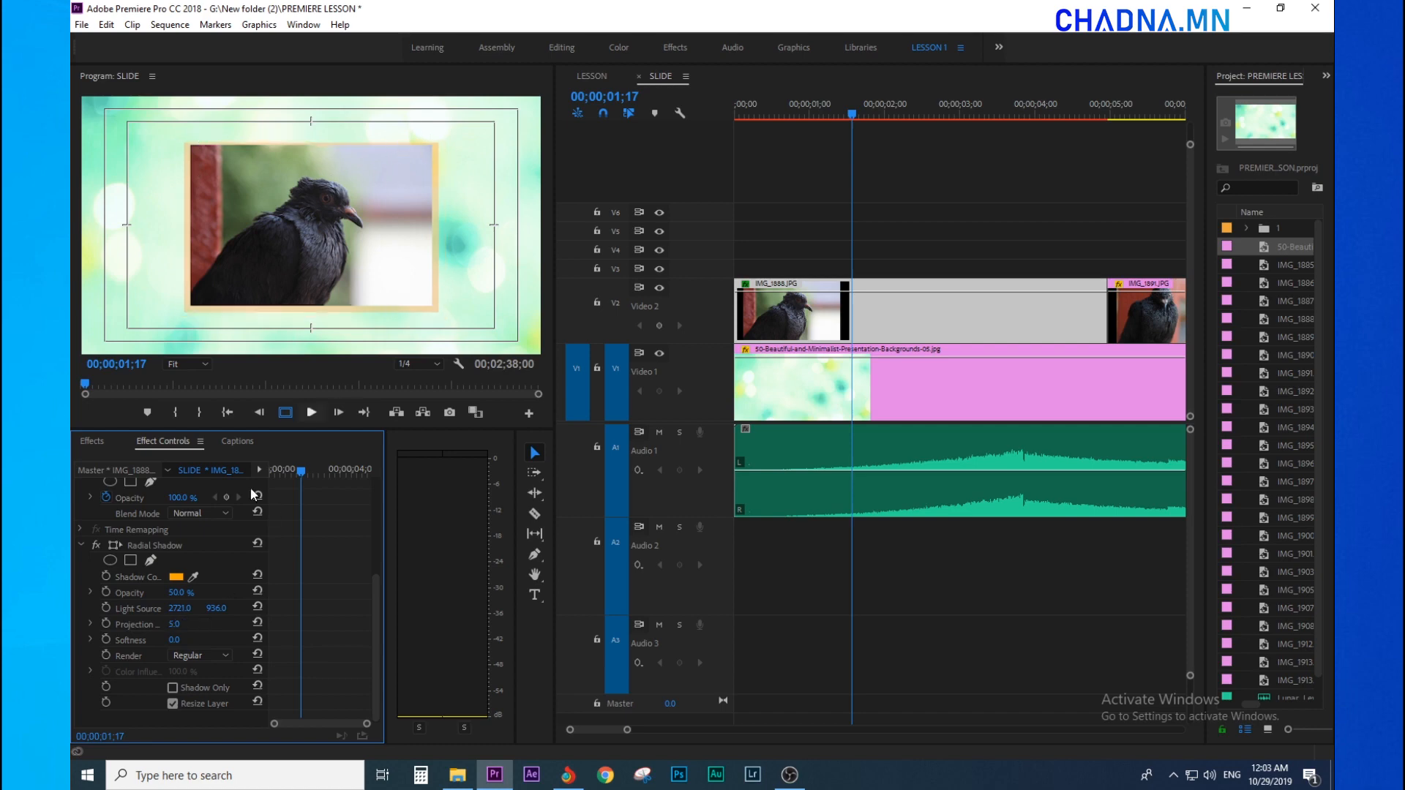
{"action": "left_click_drag", "start_coordinate": [216, 608], "coordinate": [246, 608]}
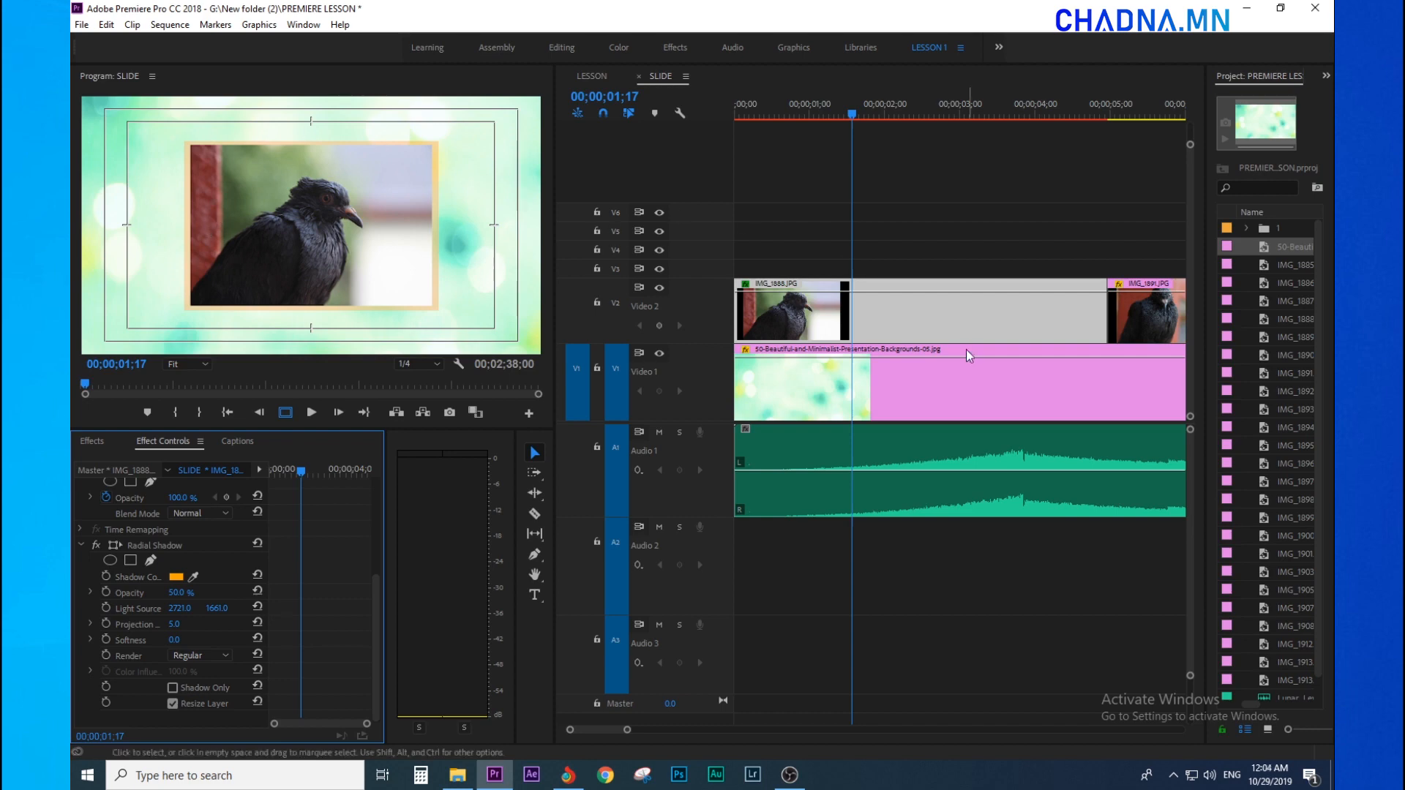
Raise the Radial Shadow's opacity to 100% and play the IMG_1888 clip from the start.
{"action": "left_click", "coordinate": [889, 329]}
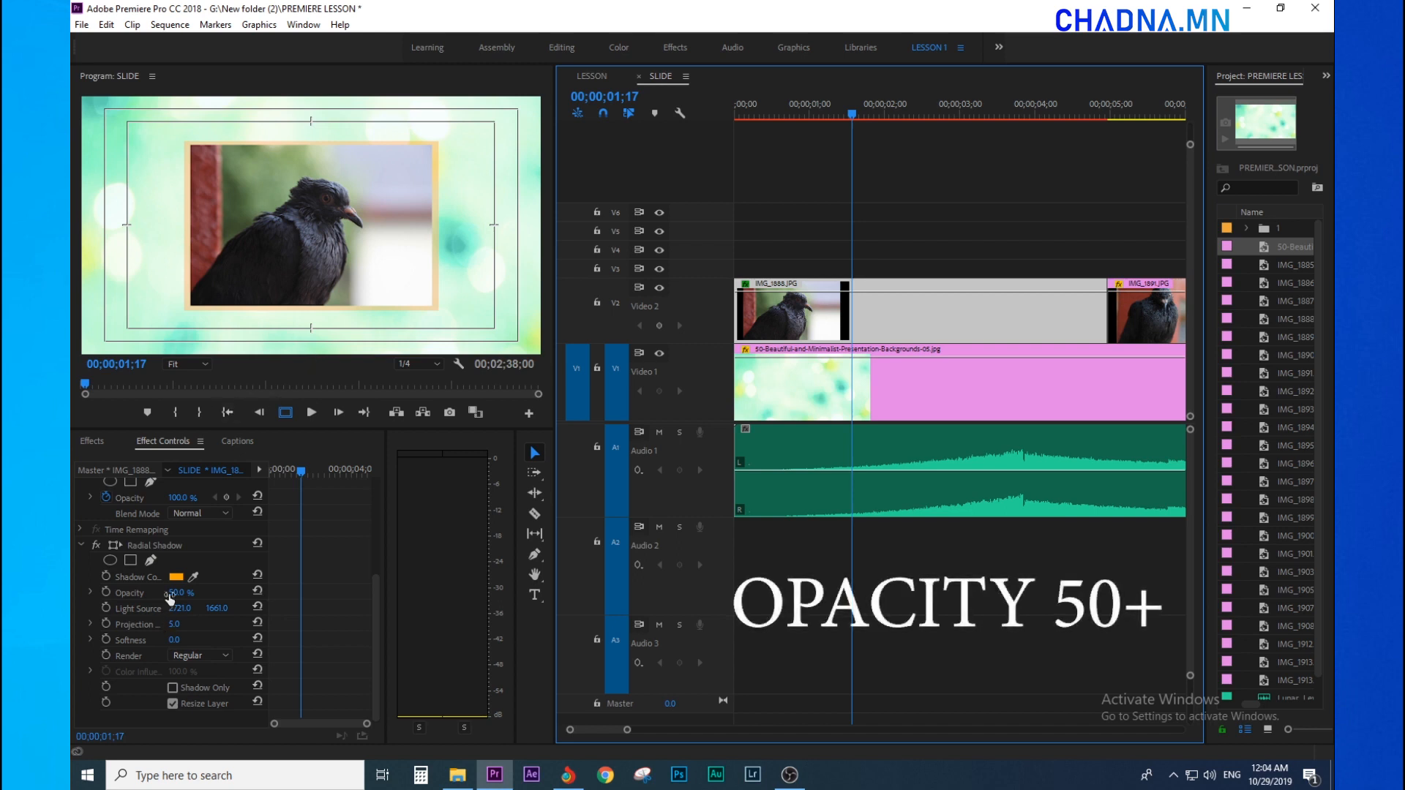
{"action": "mouse_move", "coordinate": [175, 595]}
{"action": "left_mouse_down"}
{"action": "mouse_move", "coordinate": [153, 596]}
{"action": "mouse_move", "coordinate": [189, 596]}
{"action": "left_mouse_up"}
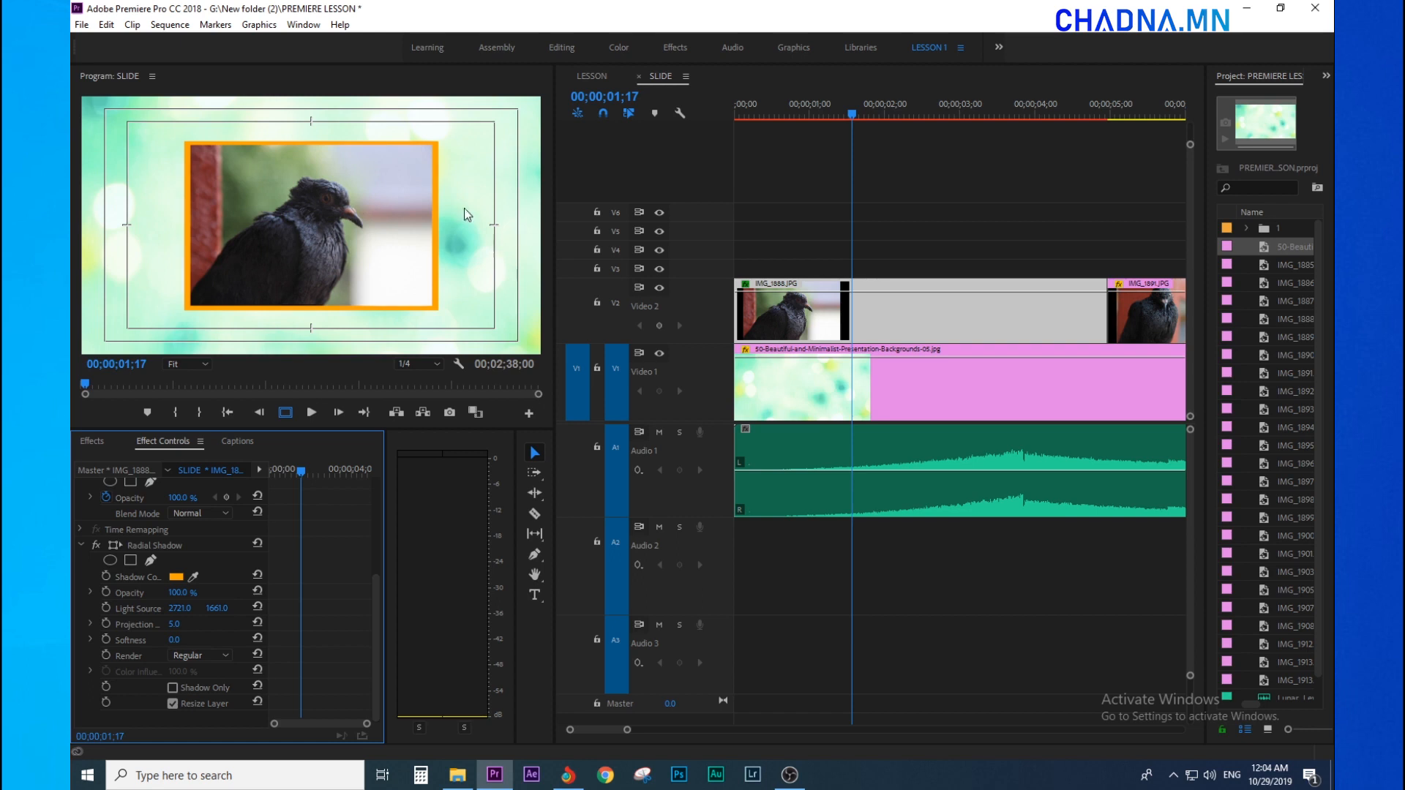
{"action": "left_click_drag", "start_coordinate": [860, 108], "coordinate": [706, 115]}
{"action": "key", "text": "space"}
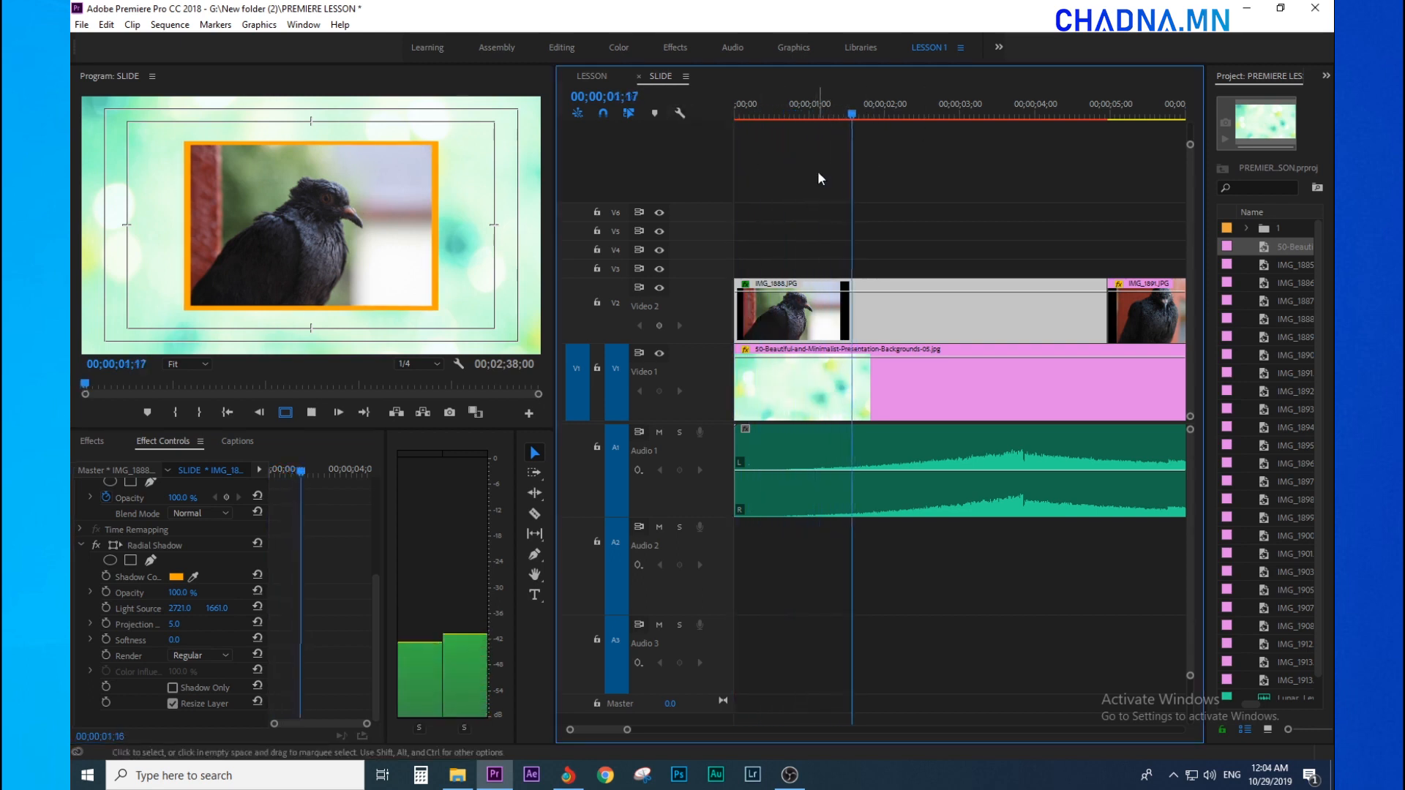
{"action": "key", "text": "space"}
Add two opacity keyframes that fade in the IMG_1888 clip from its start to about 1.7 seconds, and play the fade.
{"action": "left_click", "coordinate": [829, 291], "text": "ctrl"}
{"action": "left_click", "coordinate": [865, 292], "text": "ctrl"}
{"action": "left_click_drag", "start_coordinate": [829, 292], "coordinate": [737, 338]}
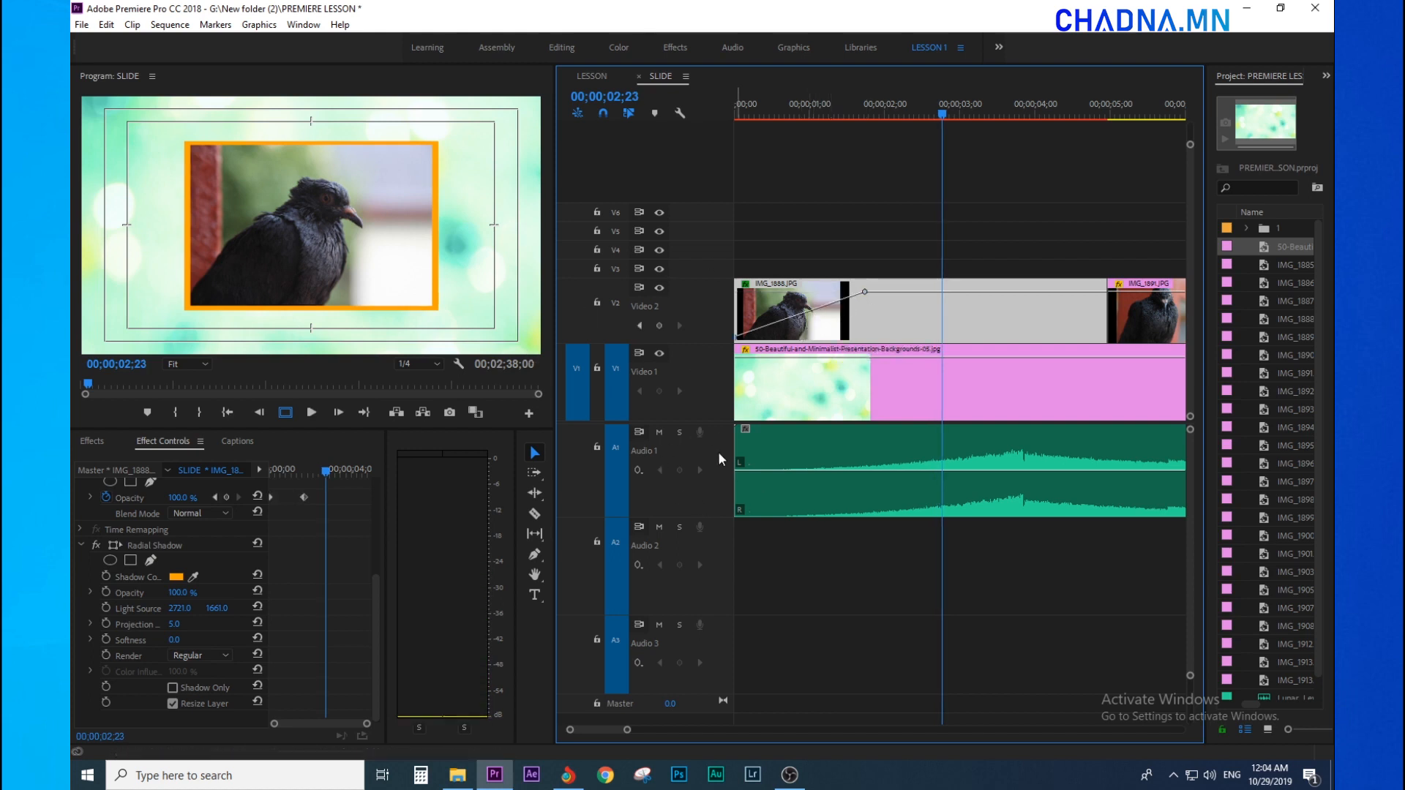
{"action": "left_click", "coordinate": [794, 452]}
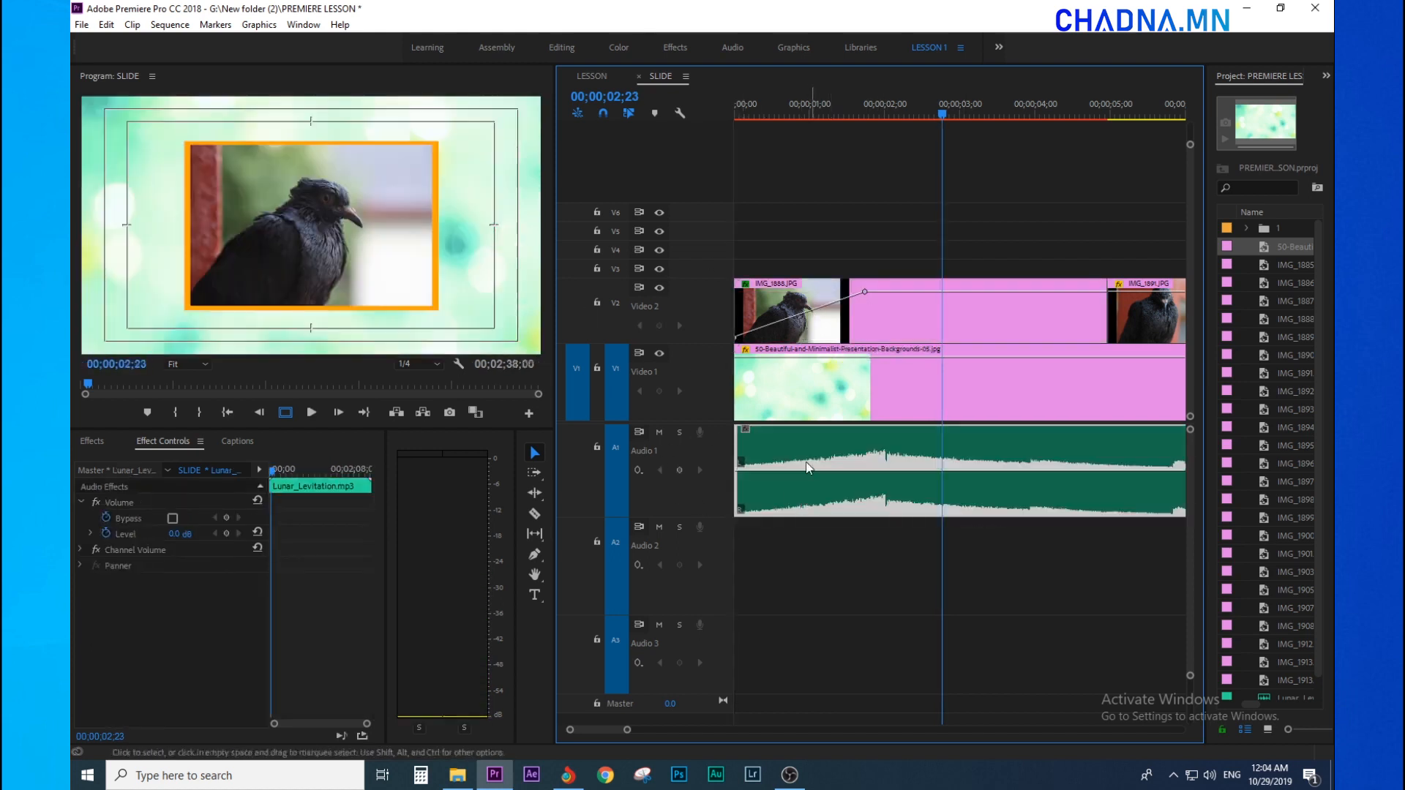
{"action": "left_click_drag", "start_coordinate": [800, 103], "coordinate": [704, 97]}
{"action": "key", "text": "space"}
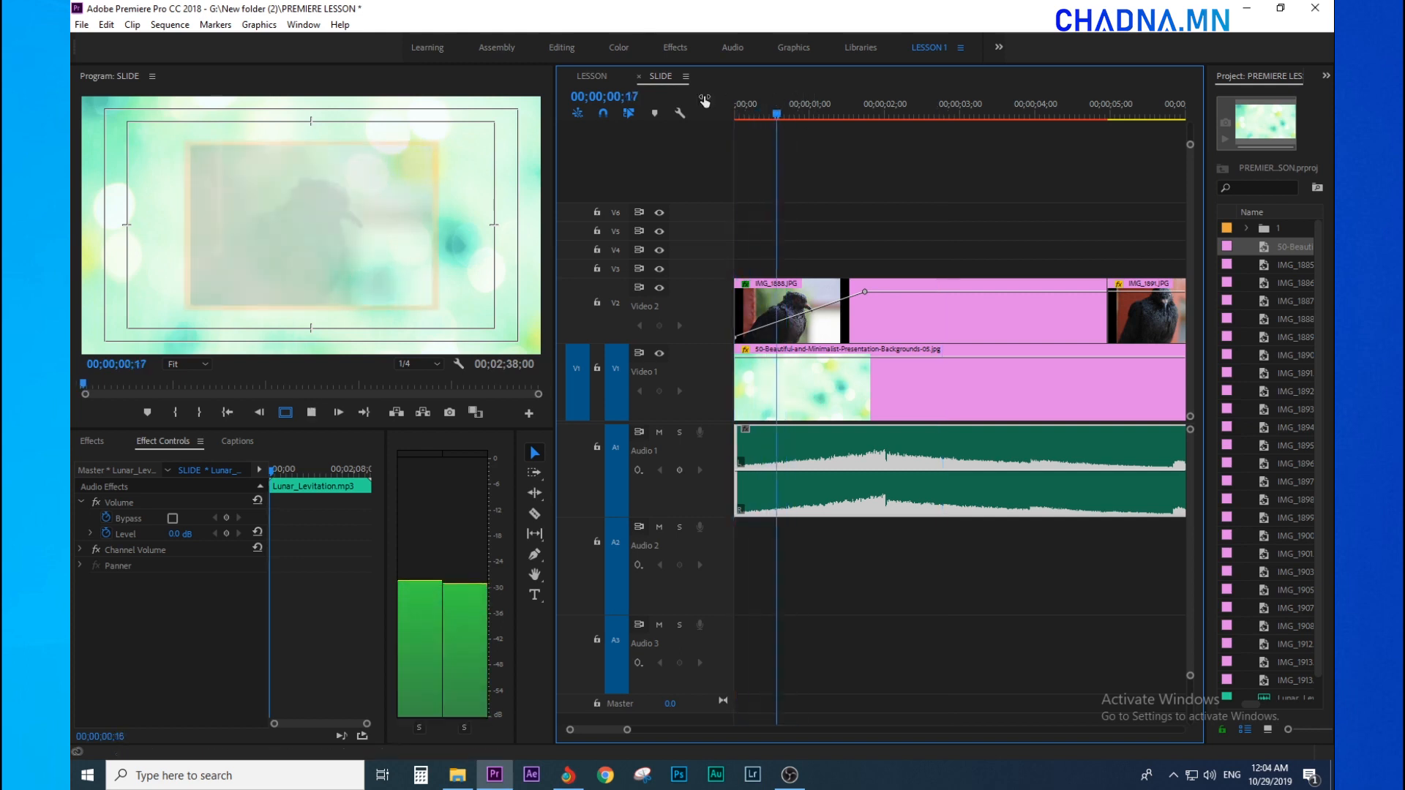
{"action": "key", "text": "space"}
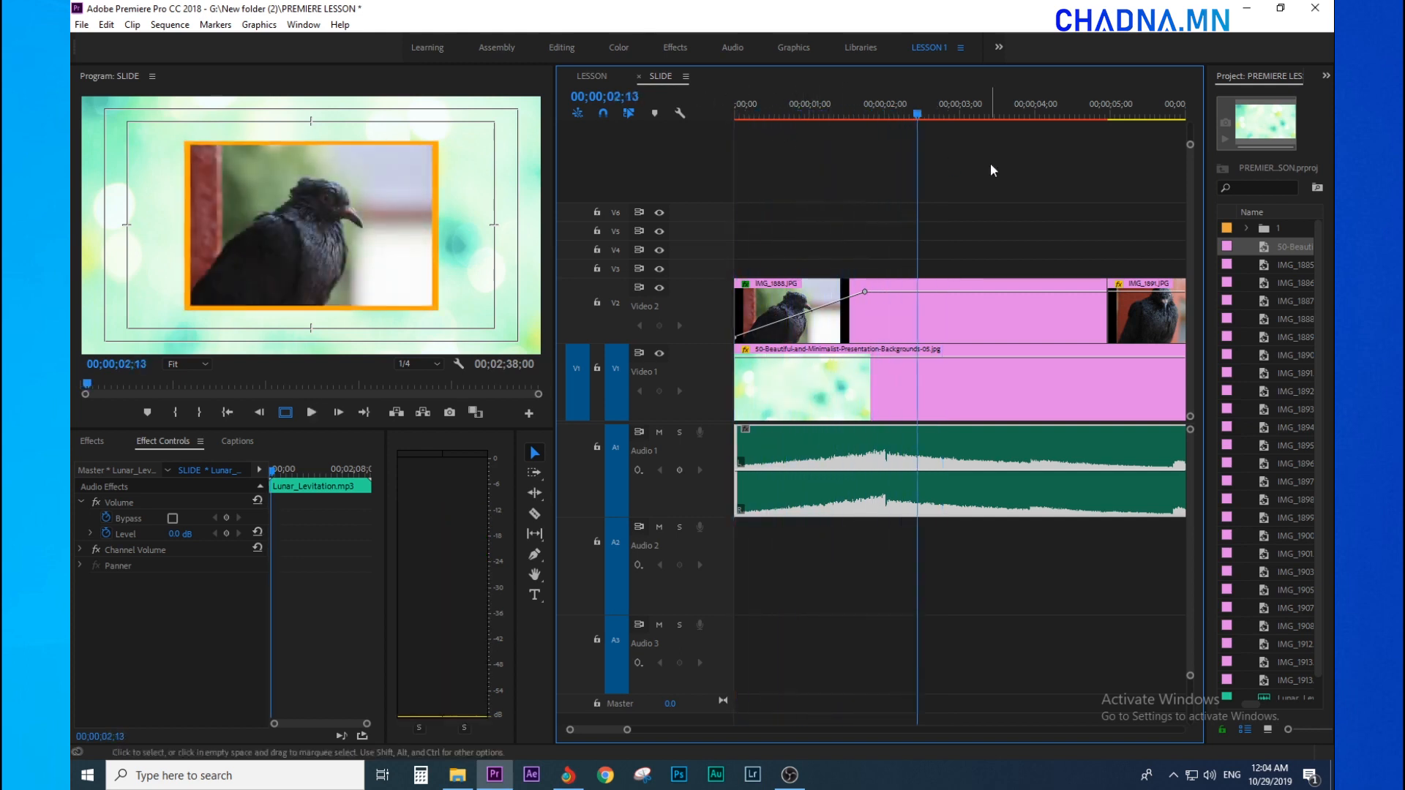
{"action": "key", "text": "space"}
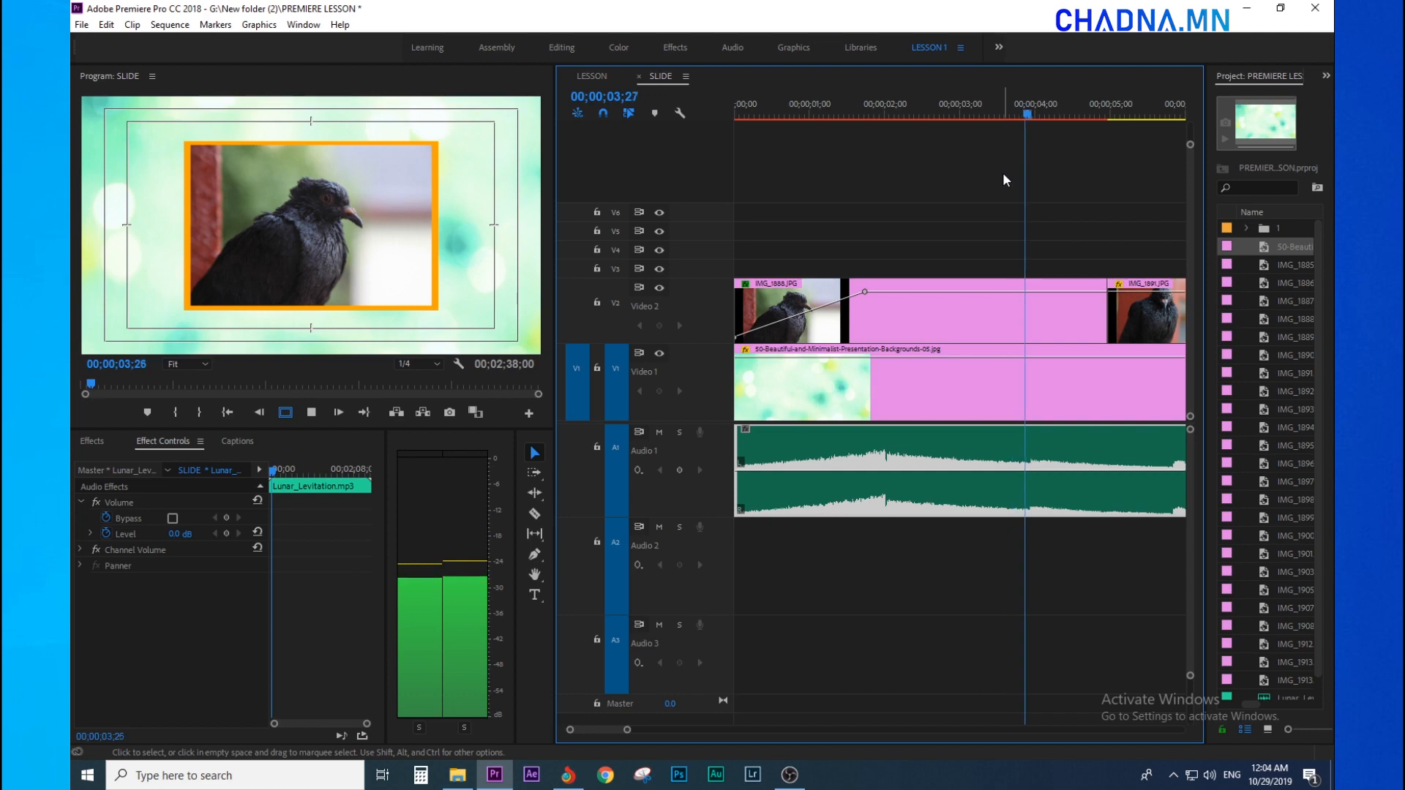
Stop playback on the IMG_1891 clip, scale the clip down to 19 and set its vertical position to 610.
{"action": "key", "text": "space"}
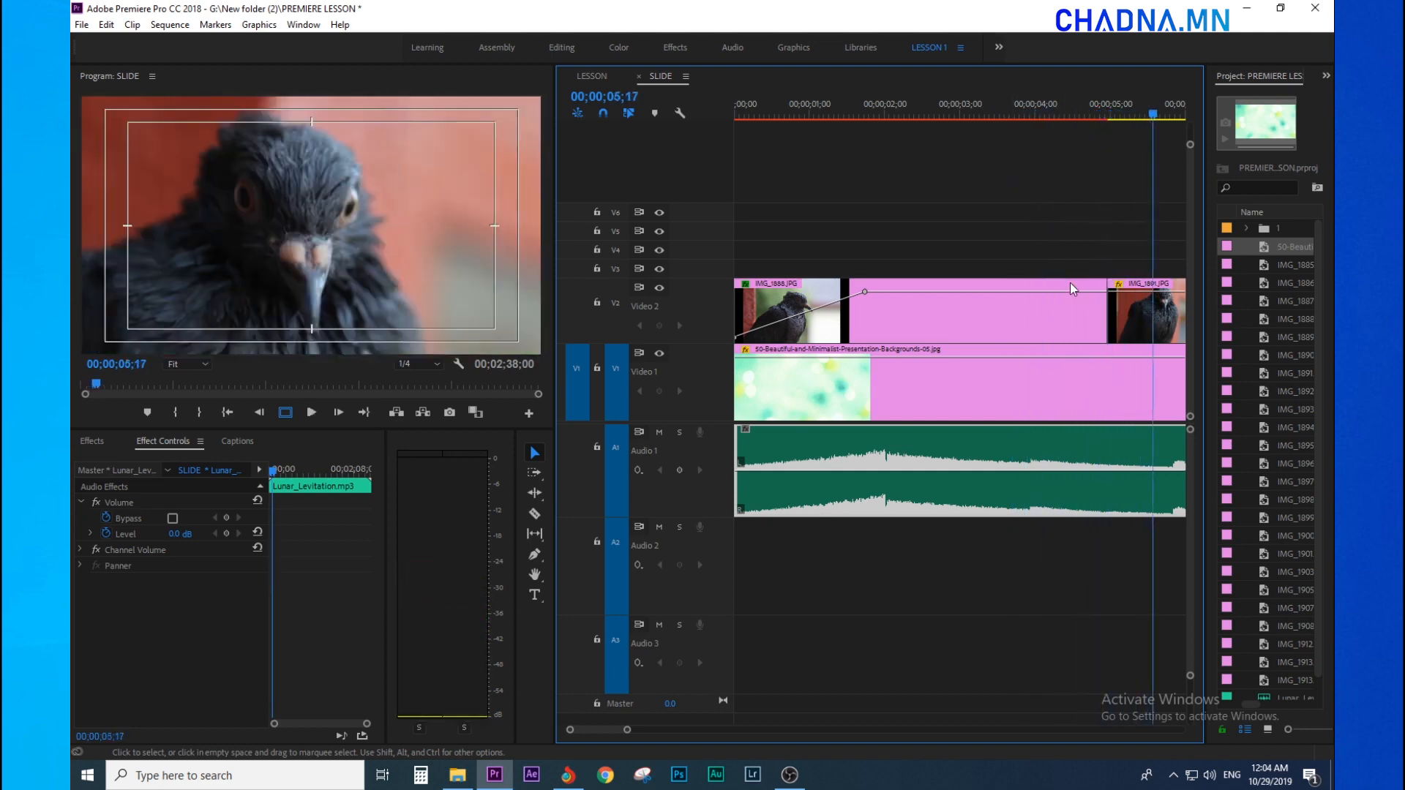
{"action": "left_click", "coordinate": [1144, 325]}
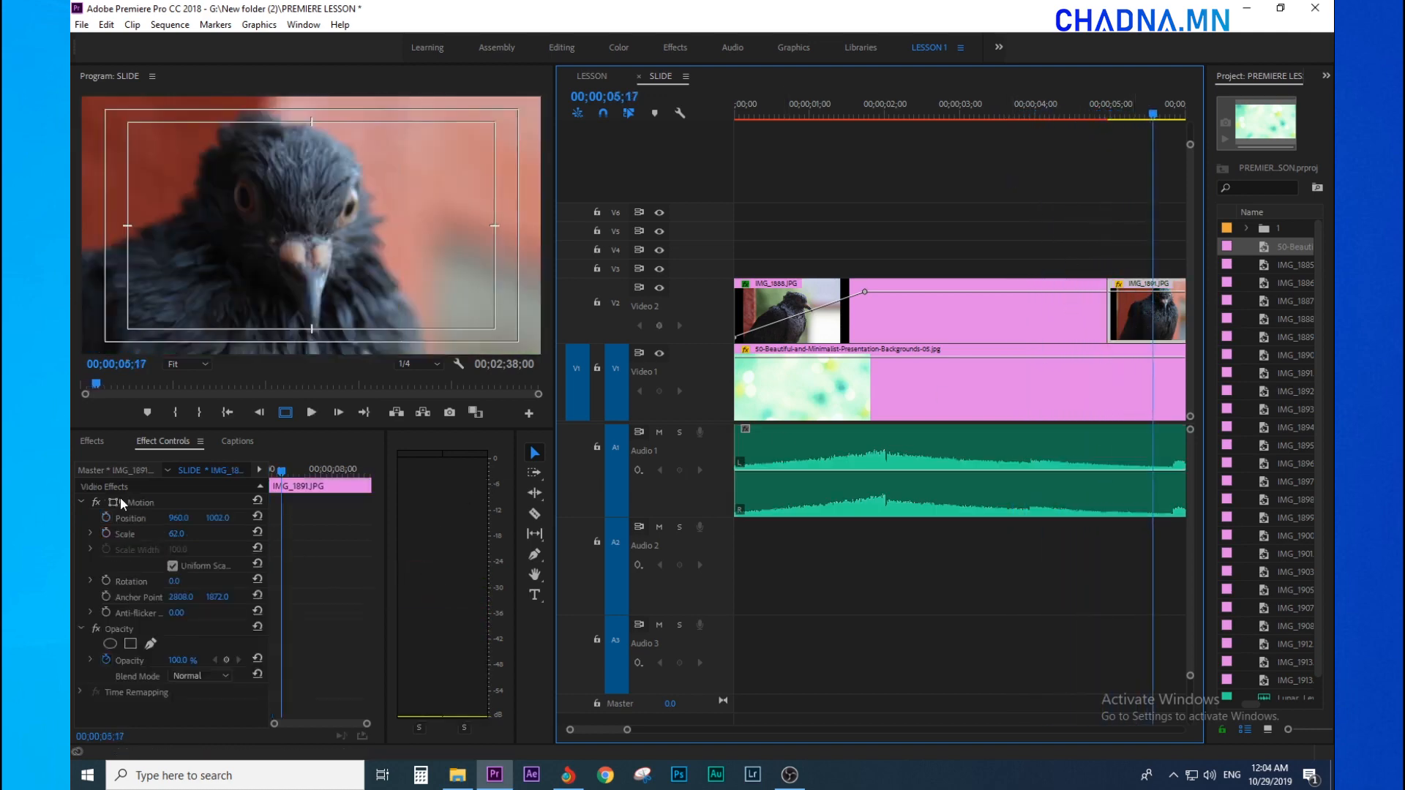
{"action": "left_click_drag", "start_coordinate": [184, 533], "coordinate": [224, 519]}
Find the Crop effect and apply it to the IMG_1891 clip.
{"action": "left_click", "coordinate": [93, 441]}
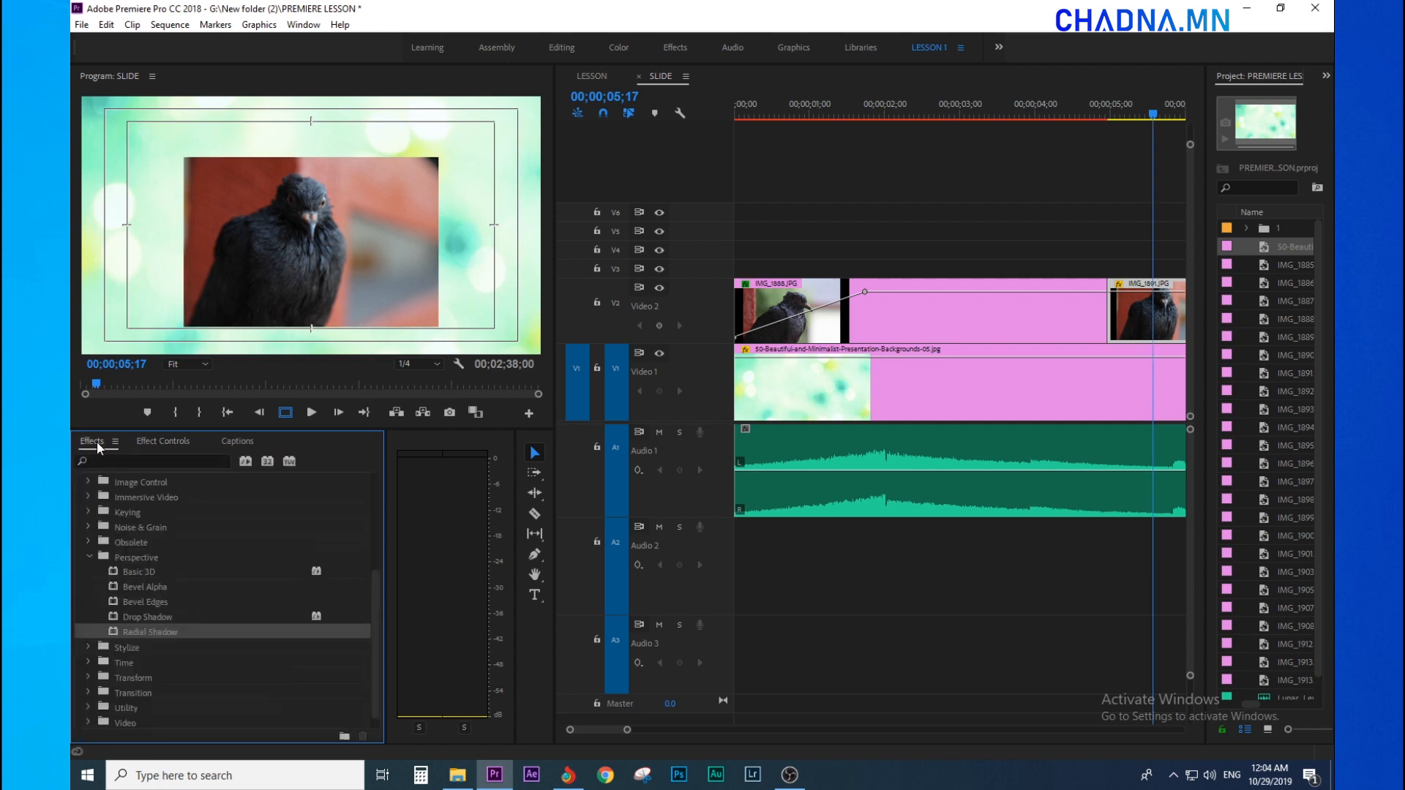
{"action": "left_click", "coordinate": [109, 460]}
{"action": "type", "text": "crop"}
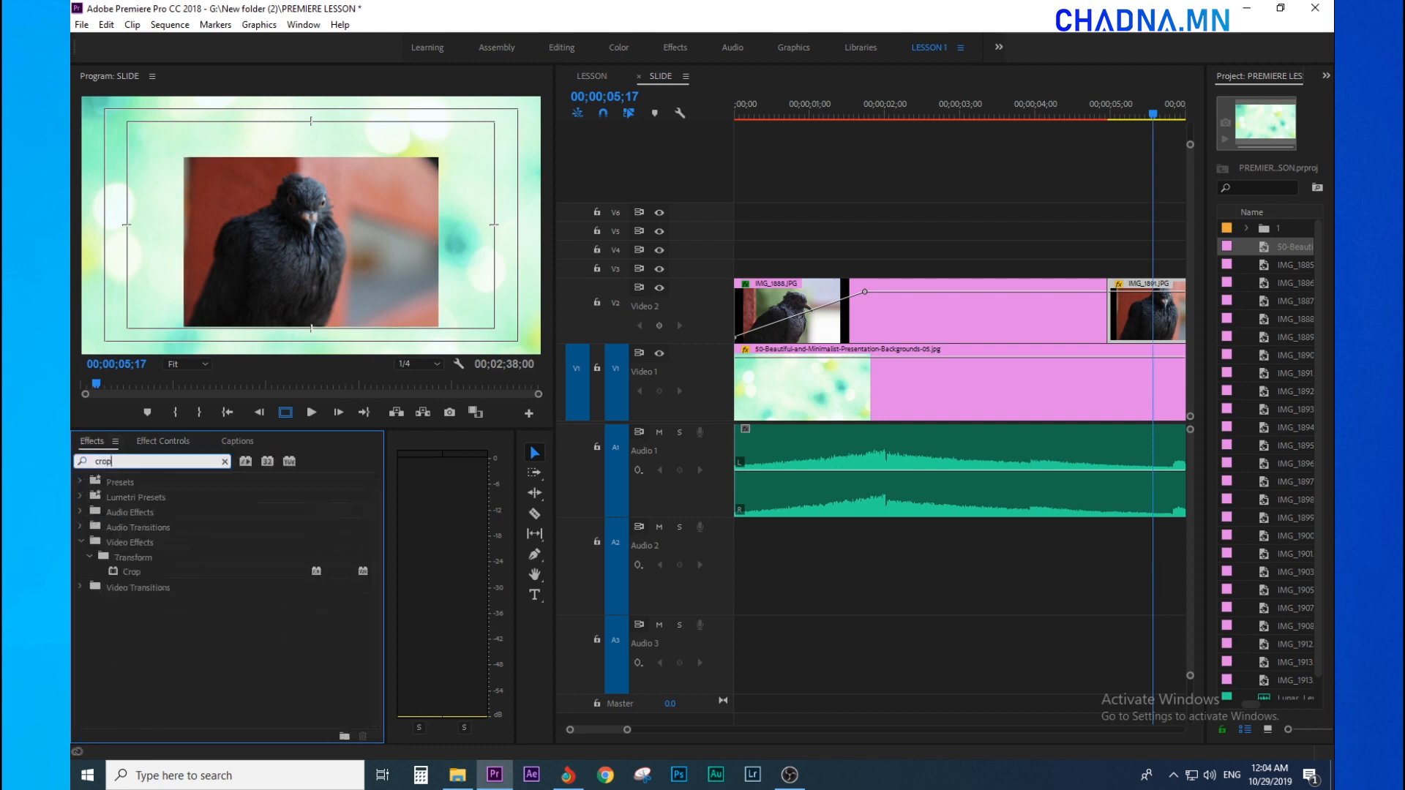
{"action": "left_click_drag", "start_coordinate": [131, 571], "coordinate": [1146, 309]}
{"action": "left_click", "coordinate": [156, 442]}
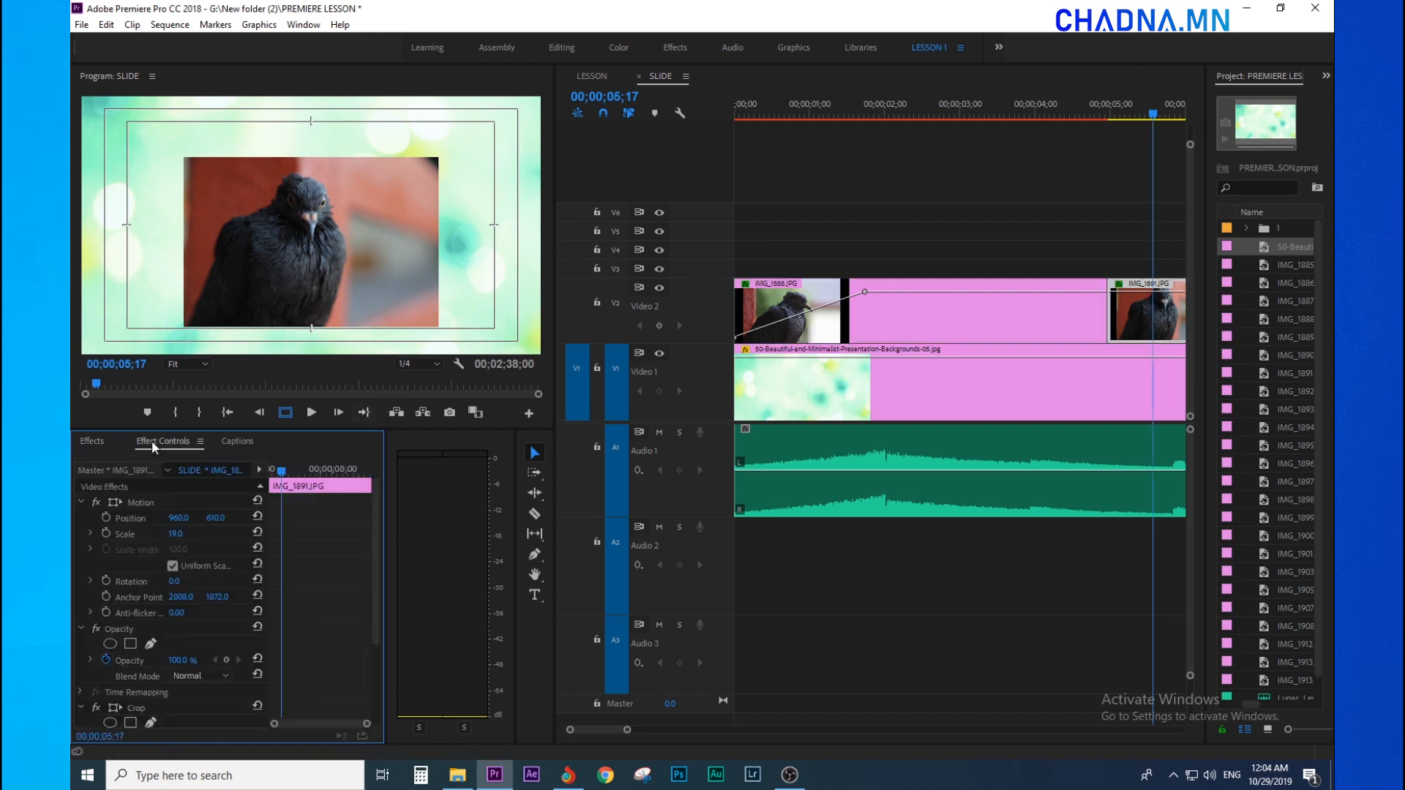
Crop the IMG_1891 clip by Left 24%, Top 8% and Bottom 44%, and enlarge its scale to 46.
{"action": "scroll", "coordinate": [243, 639], "scroll_direction": "down", "scroll_amount": 4}
{"action": "left_click_drag", "start_coordinate": [175, 624], "coordinate": [177, 674]}
{"action": "scroll", "coordinate": [290, 586], "scroll_direction": "up", "scroll_amount": 5}
{"action": "left_click_drag", "start_coordinate": [175, 524], "coordinate": [208, 528]}
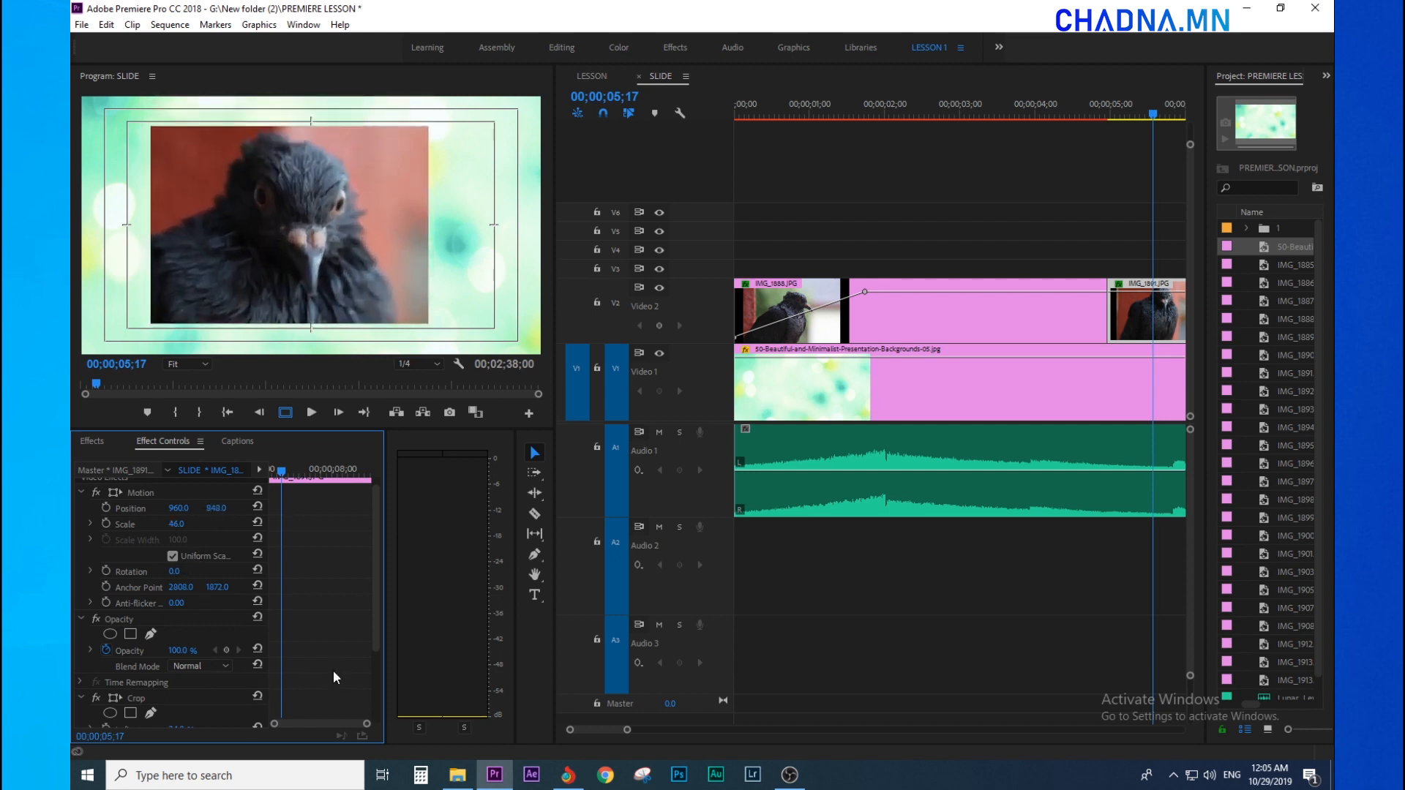
Set the IMG_1891 clip's Right crop to 34%, its scale to 43 and its position to 1047, 823.
{"action": "left_click", "coordinate": [851, 229]}
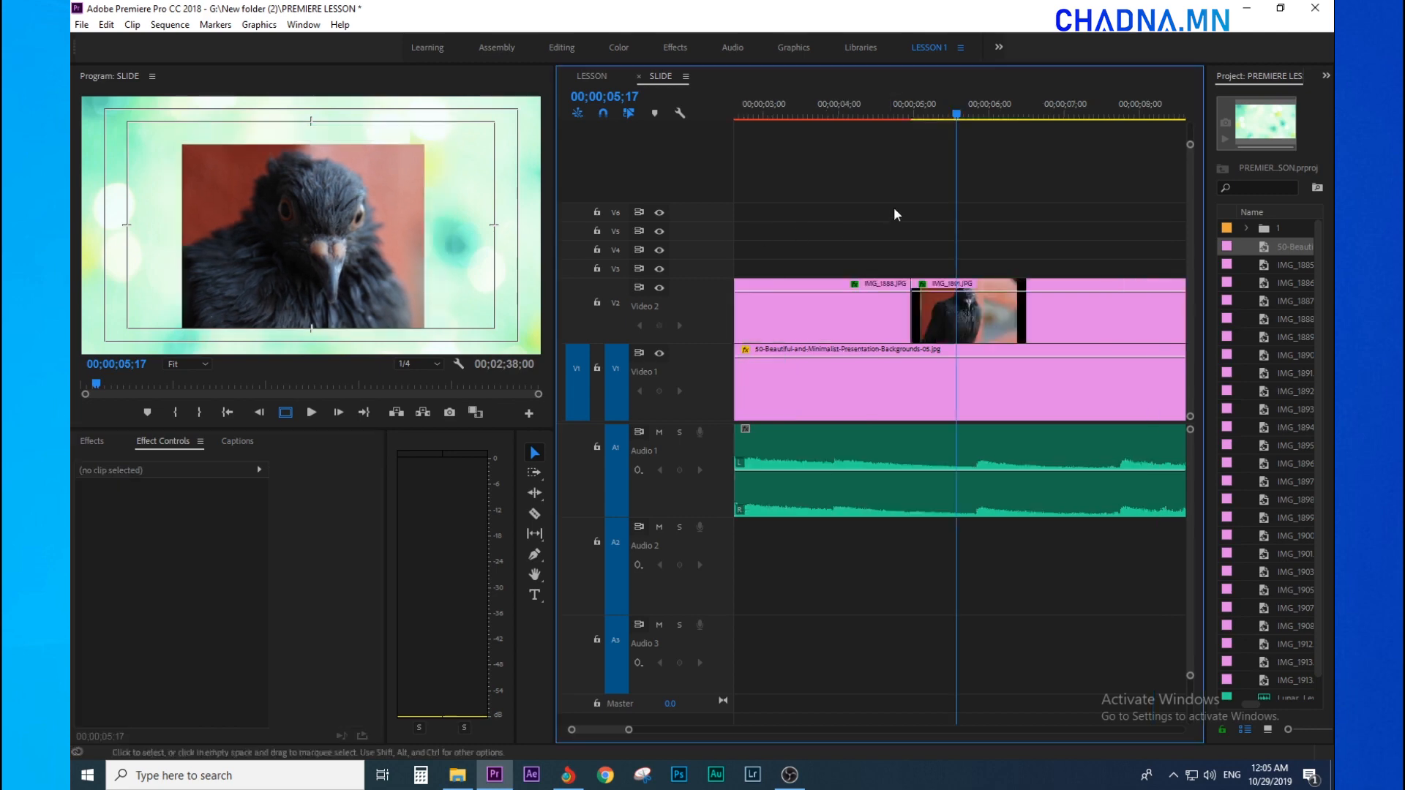
{"action": "left_click", "coordinate": [932, 298]}
{"action": "scroll", "coordinate": [356, 562], "scroll_direction": "down", "scroll_amount": 2}
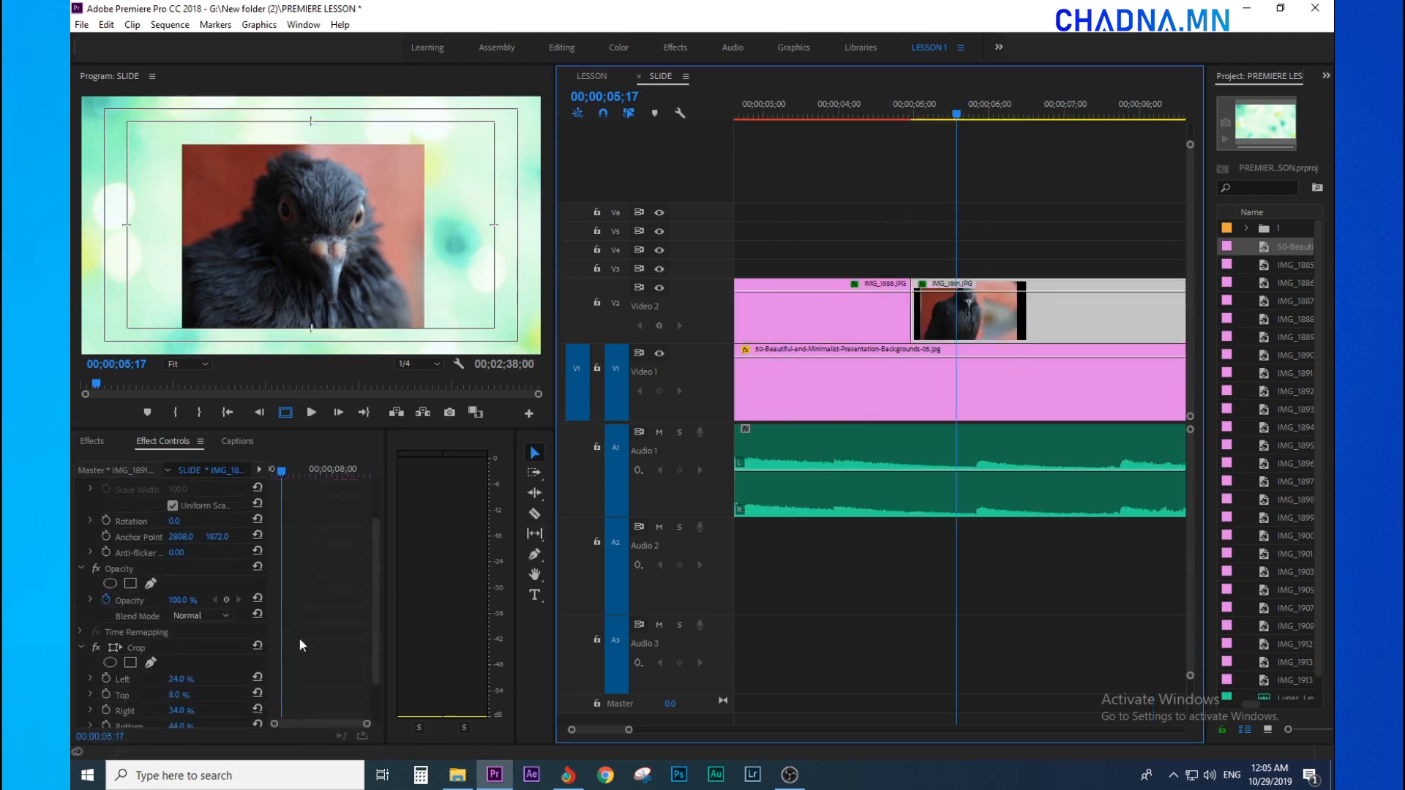
{"action": "scroll", "coordinate": [187, 543], "scroll_direction": "up", "scroll_amount": 2}
{"action": "left_click", "coordinate": [301, 621]}
{"action": "left_click_drag", "start_coordinate": [216, 518], "coordinate": [198, 518]}
{"action": "left_click", "coordinate": [1023, 291]}
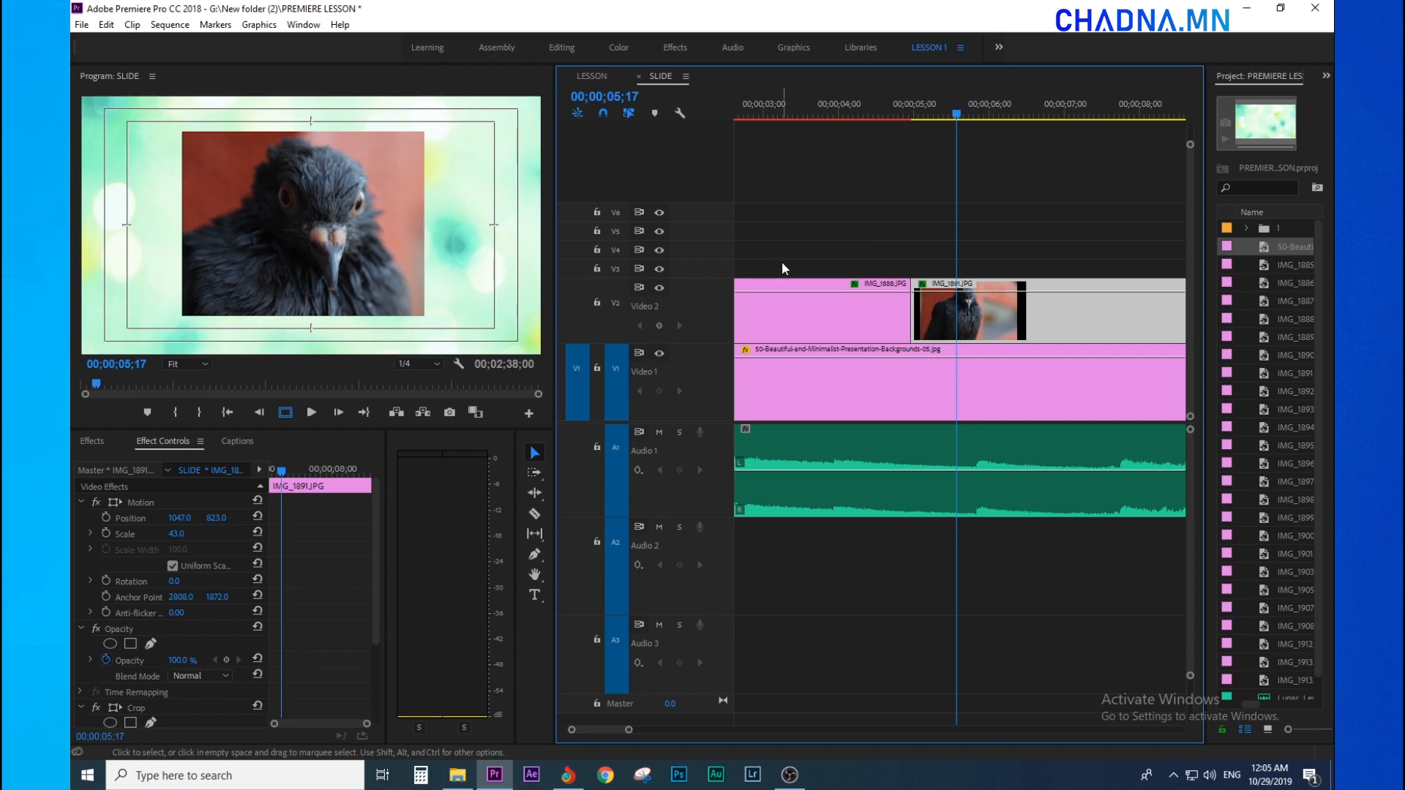
Create a new 1920 × 1080 legacy title at 29.97 fps with square pixels.
{"action": "left_click", "coordinate": [83, 24]}
{"action": "mouse_move", "coordinate": [128, 41]}
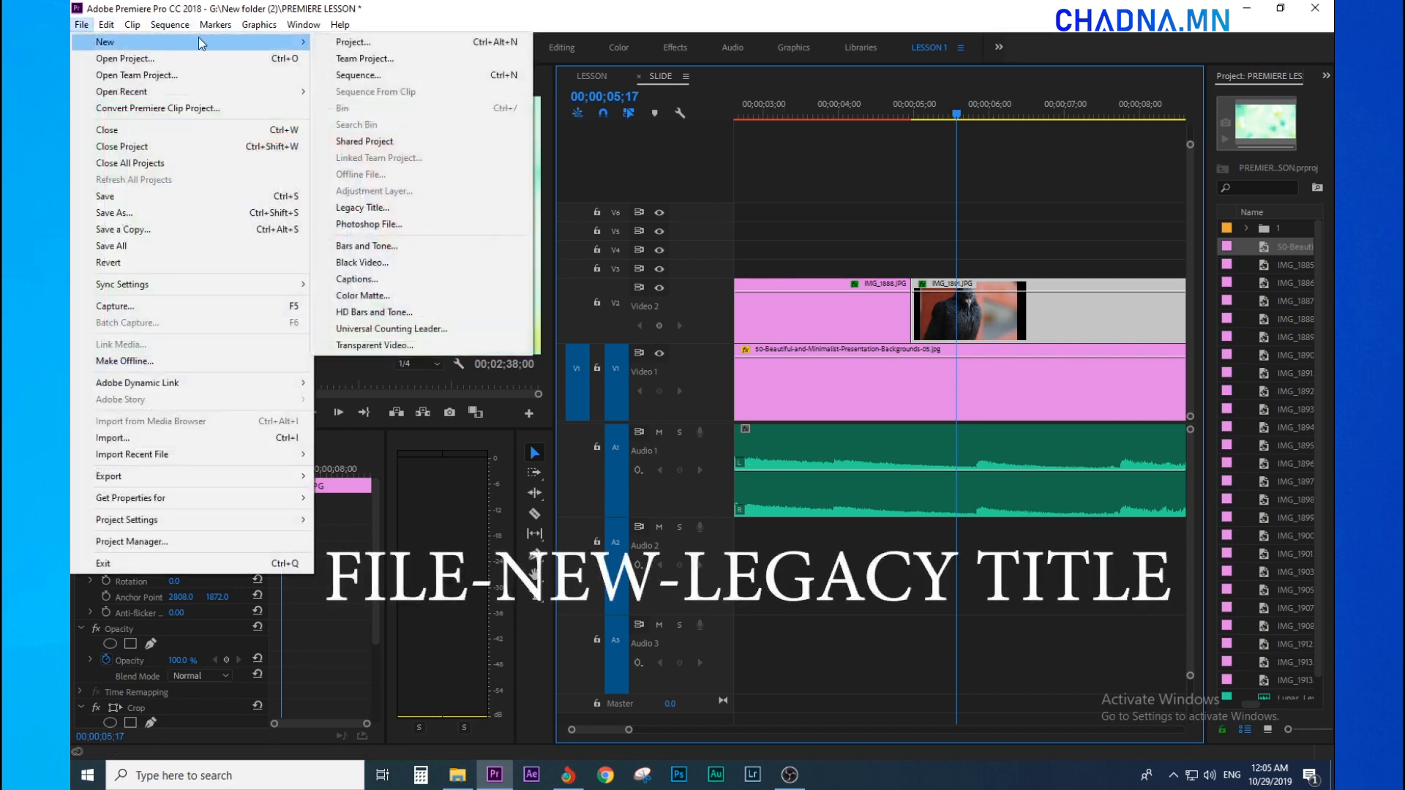
{"action": "left_click", "coordinate": [366, 208]}
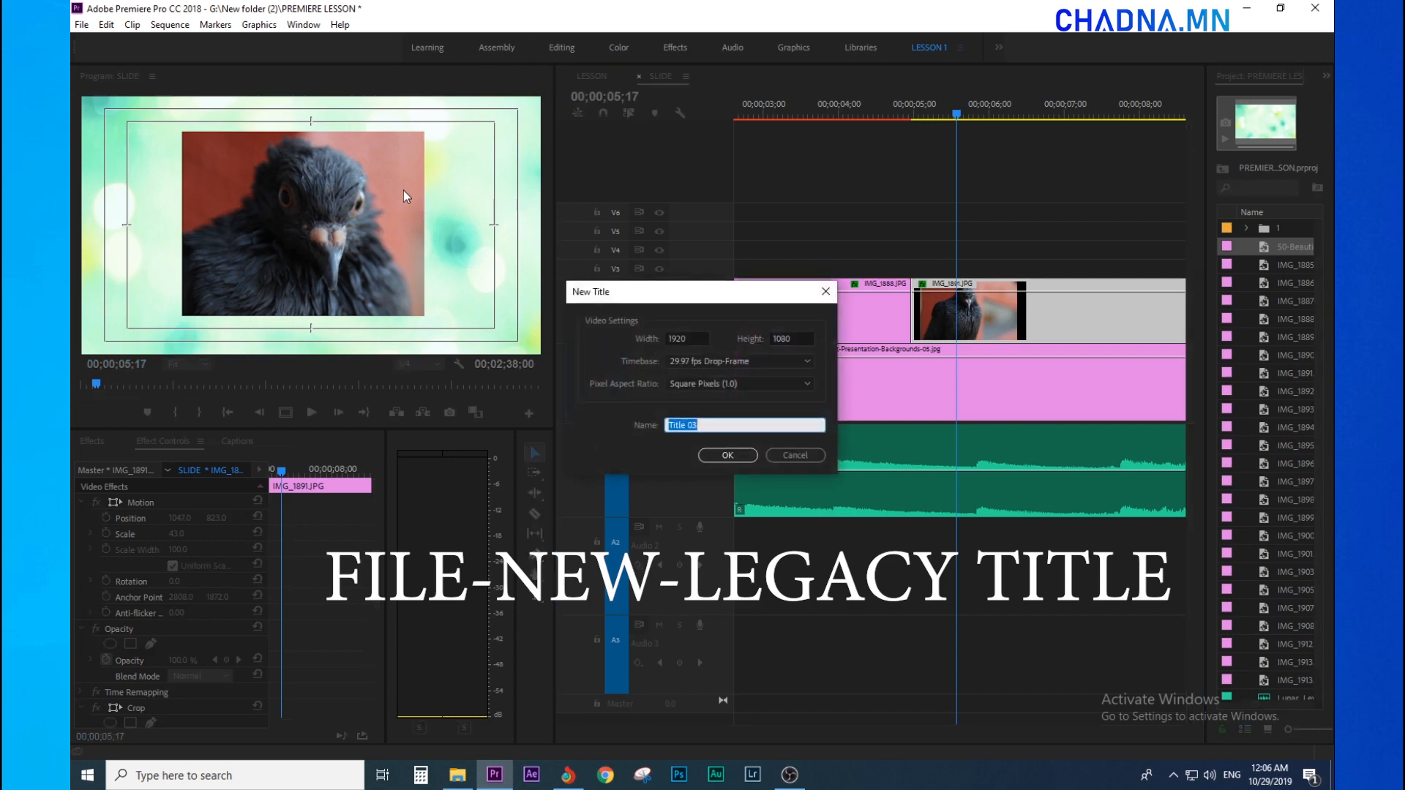
{"action": "left_click", "coordinate": [708, 456]}
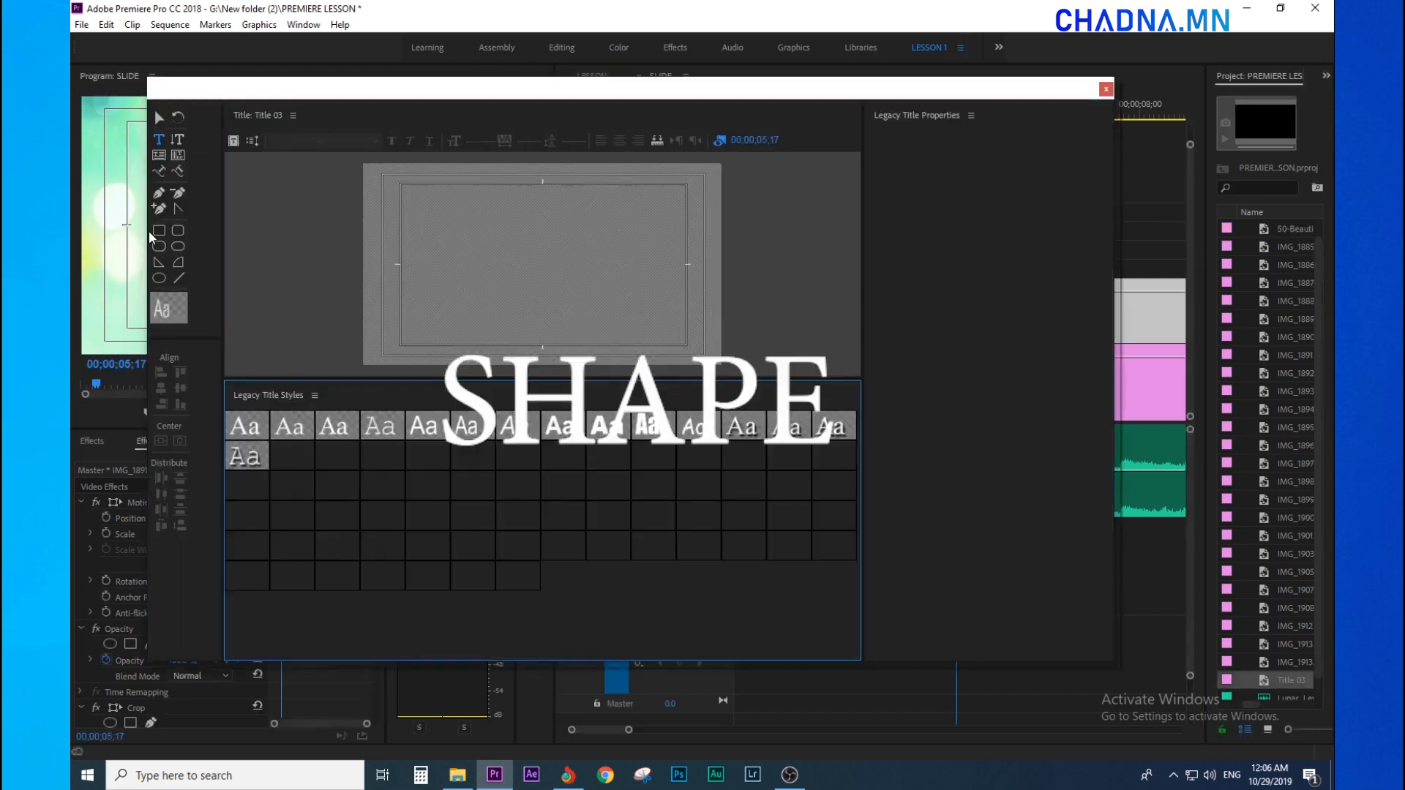
Enlarge the title canvas and draw a thin rectangle about 1049 × 36 along the photo's upper edge.
{"action": "left_click", "coordinate": [160, 230]}
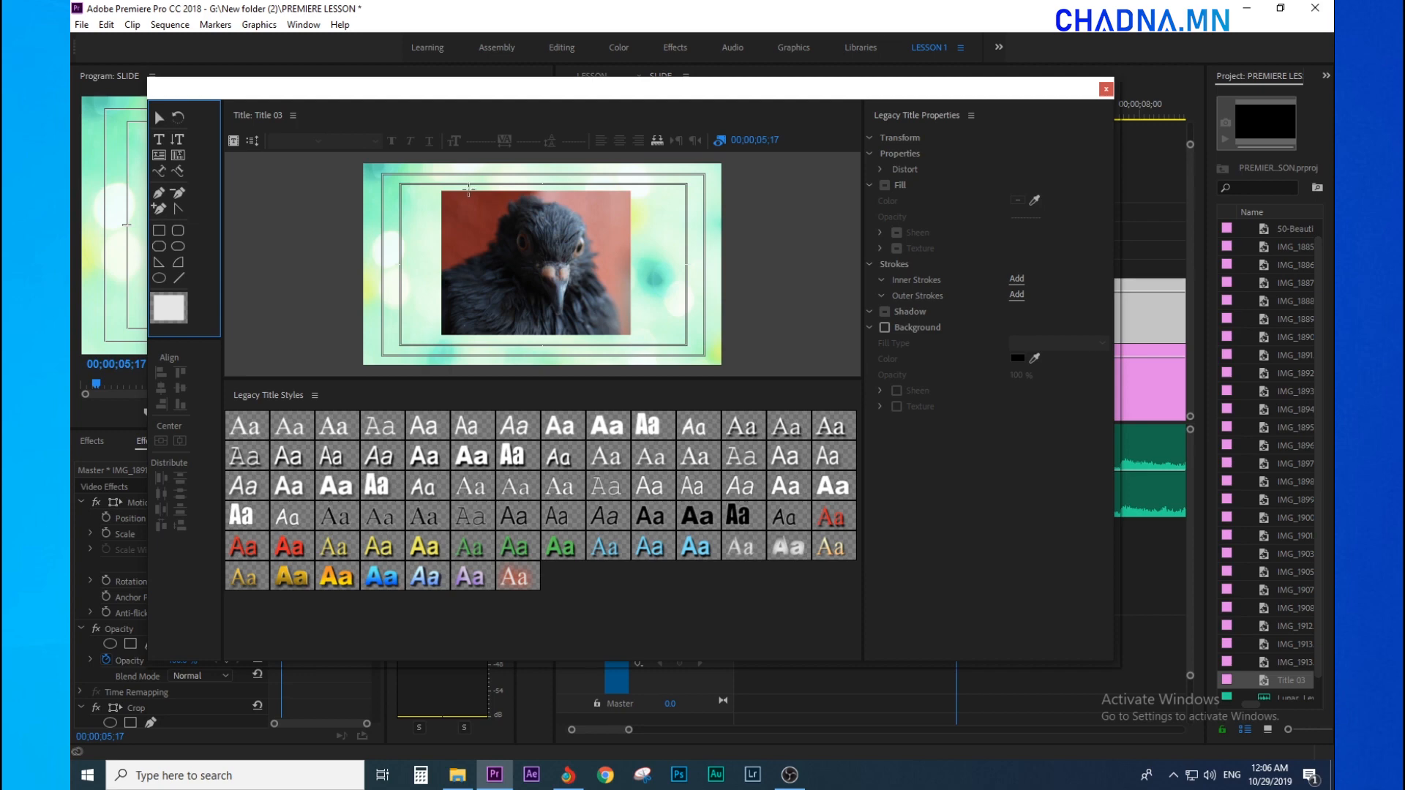
{"action": "left_click_drag", "start_coordinate": [644, 380], "coordinate": [615, 622]}
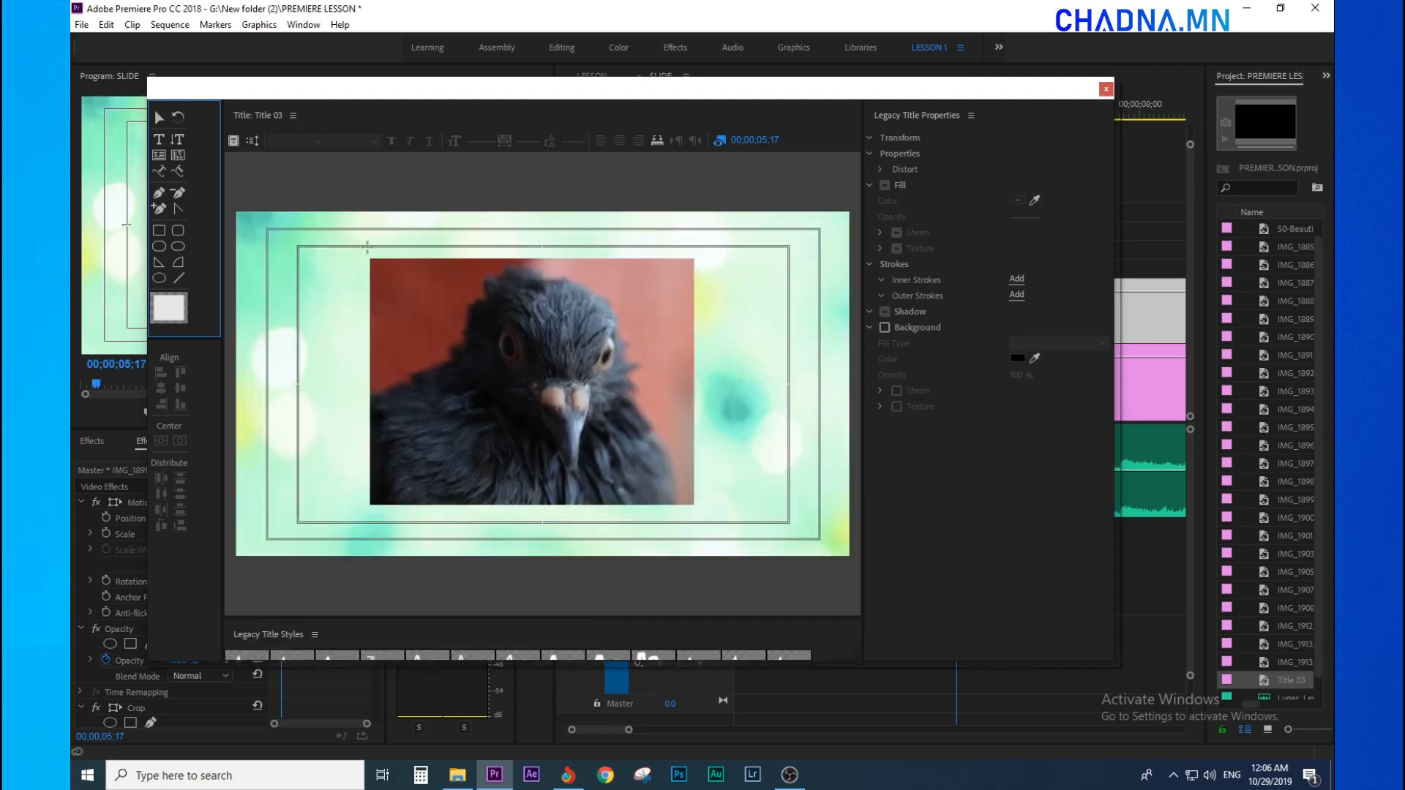
{"action": "left_click_drag", "start_coordinate": [366, 252], "coordinate": [699, 261]}
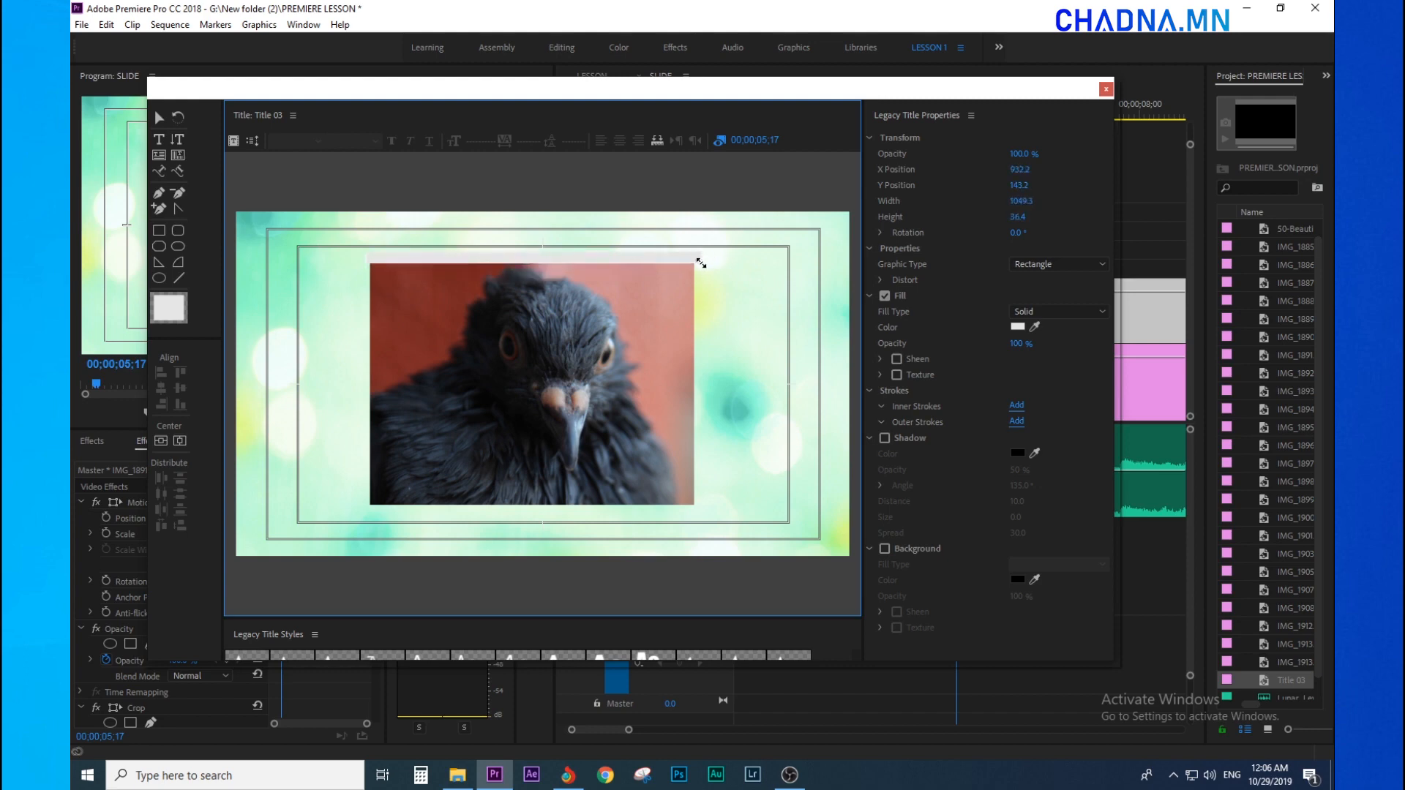
Set the rectangle's fill color to dark blue 0A006C.
{"action": "left_click", "coordinate": [1017, 327]}
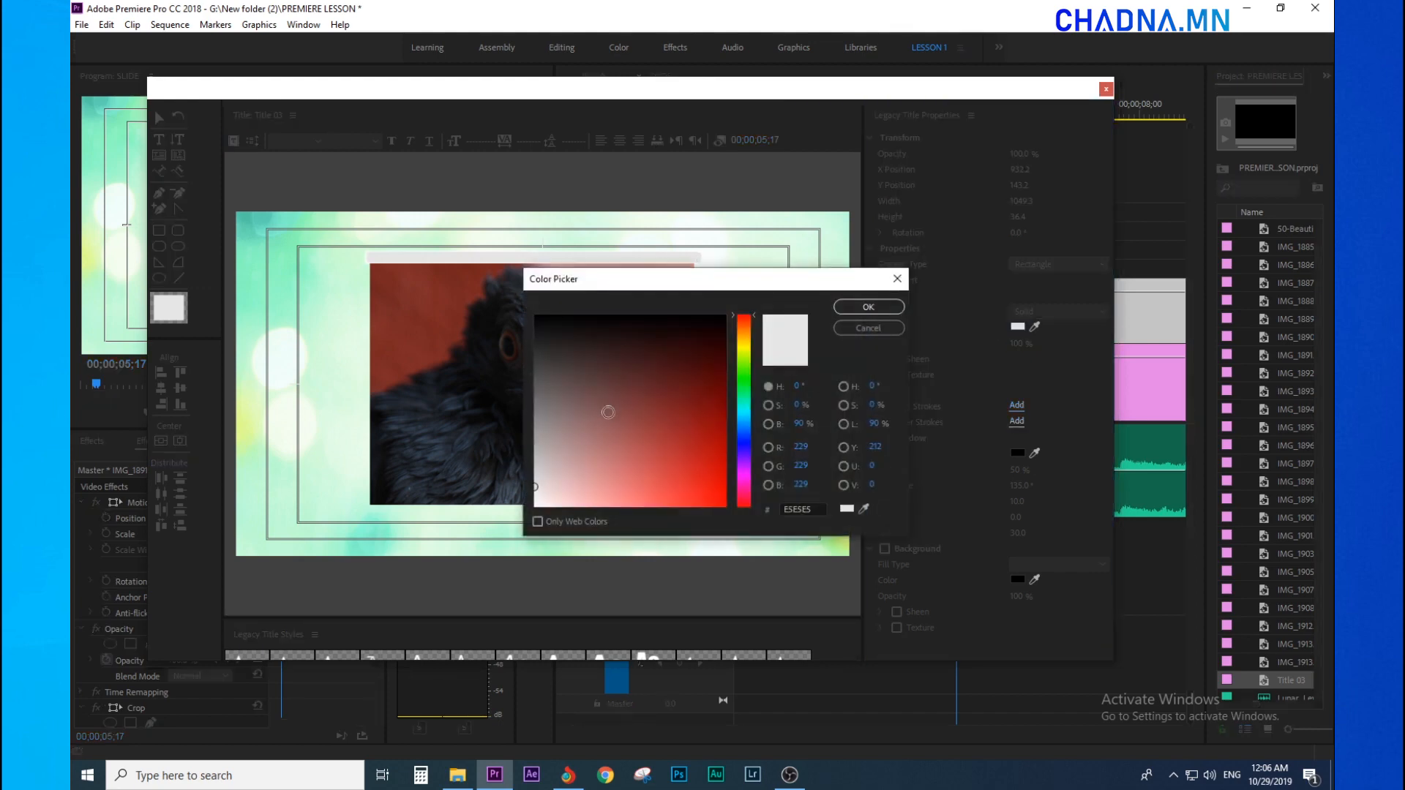
{"action": "mouse_move", "coordinate": [663, 421]}
{"action": "left_mouse_down"}
{"action": "mouse_move", "coordinate": [731, 492]}
{"action": "mouse_move", "coordinate": [749, 417]}
{"action": "left_mouse_up"}
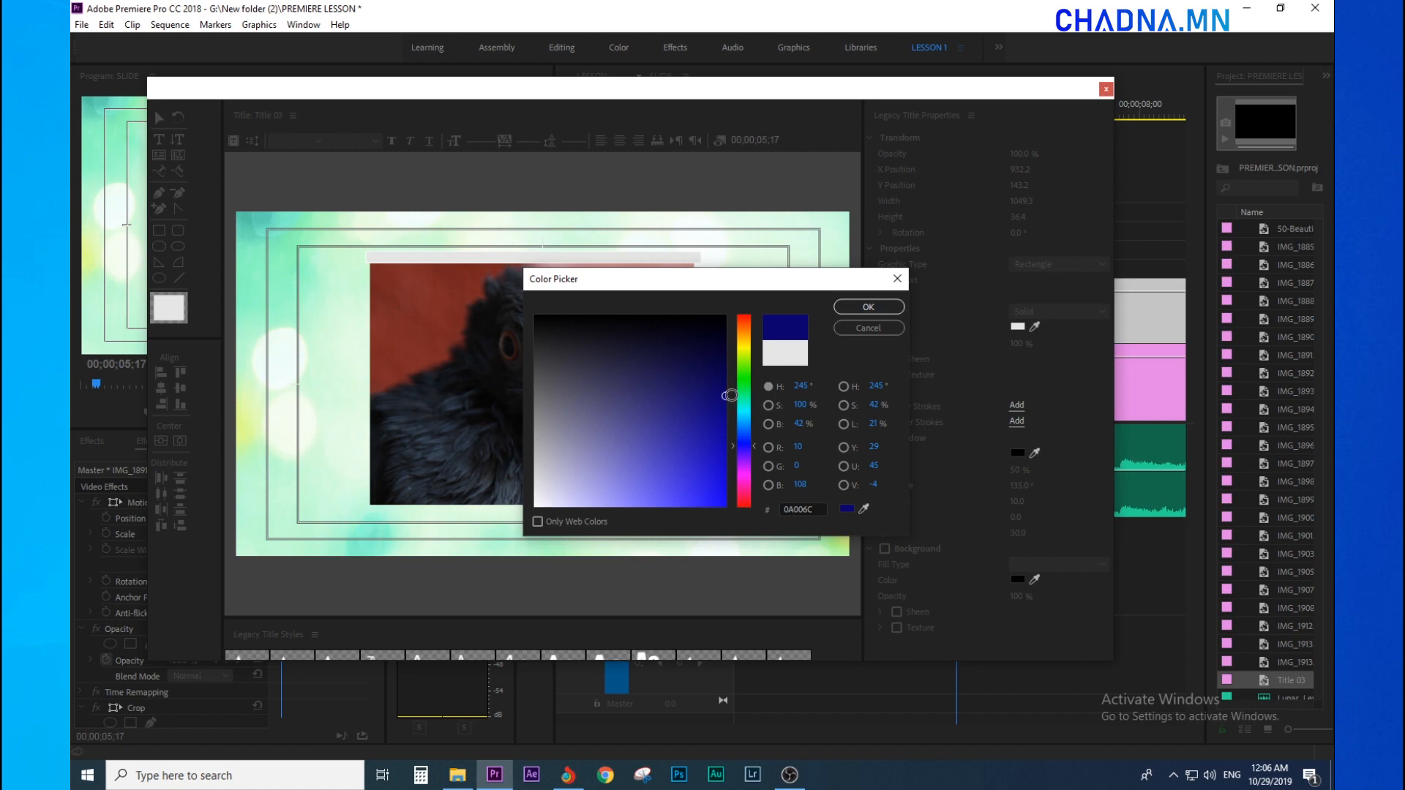
{"action": "left_click", "coordinate": [847, 309]}
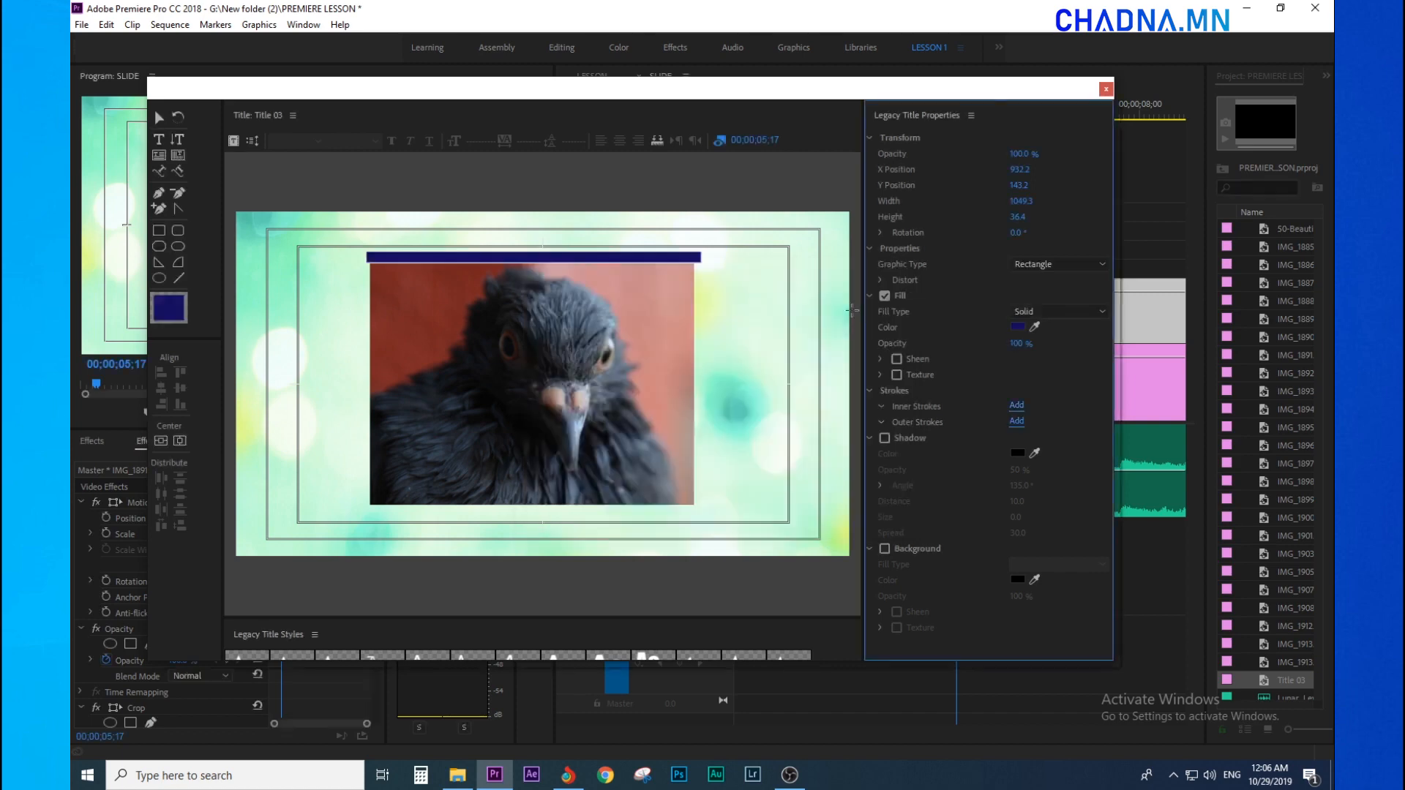
{"action": "left_click", "coordinate": [677, 261]}
Draw thin rectangles along the photo's left, lower and right edges, about 22 × 888, 1115 × 27 and 25 × 897.
{"action": "left_click", "coordinate": [161, 233]}
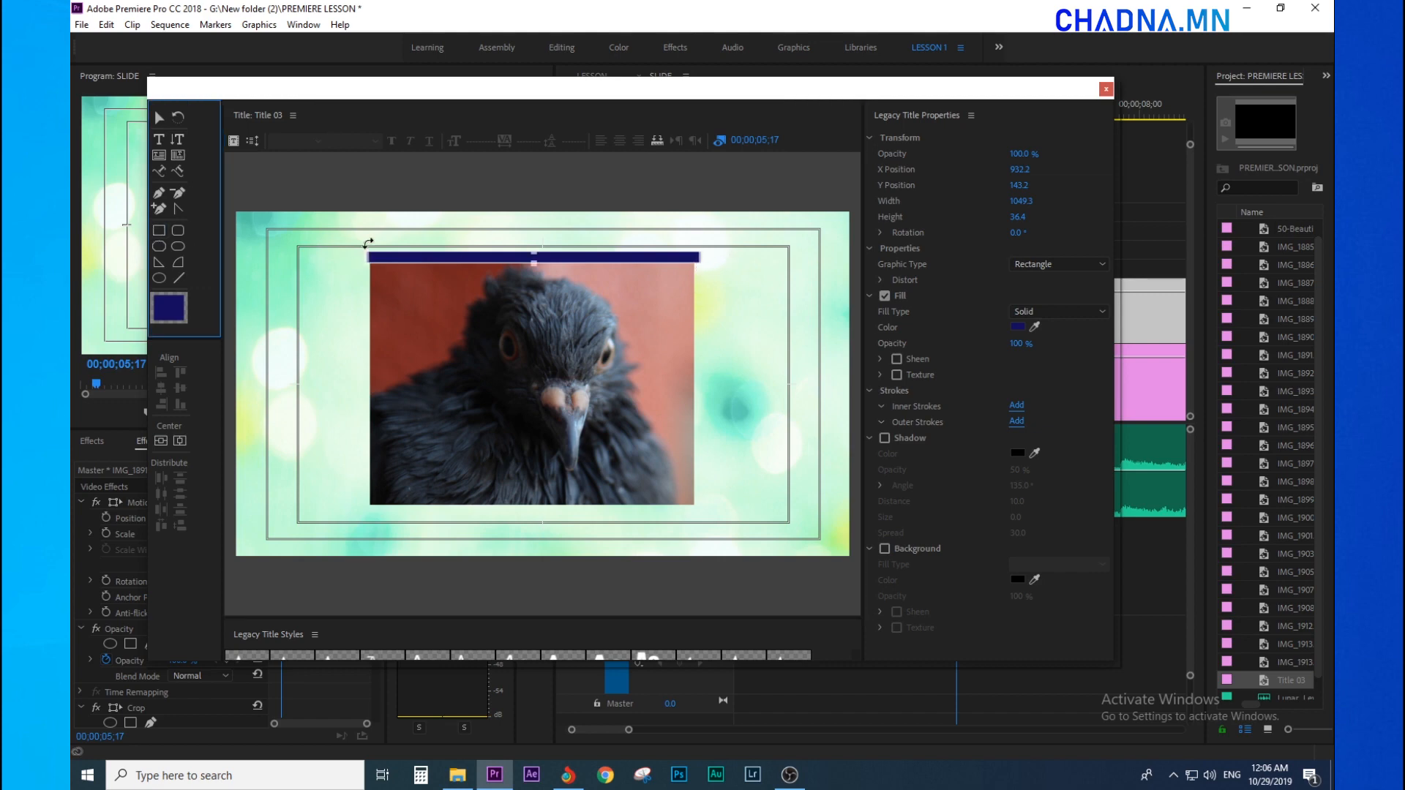
{"action": "left_click_drag", "start_coordinate": [368, 237], "coordinate": [363, 469]}
{"action": "left_click_drag", "start_coordinate": [363, 517], "coordinate": [374, 521]}
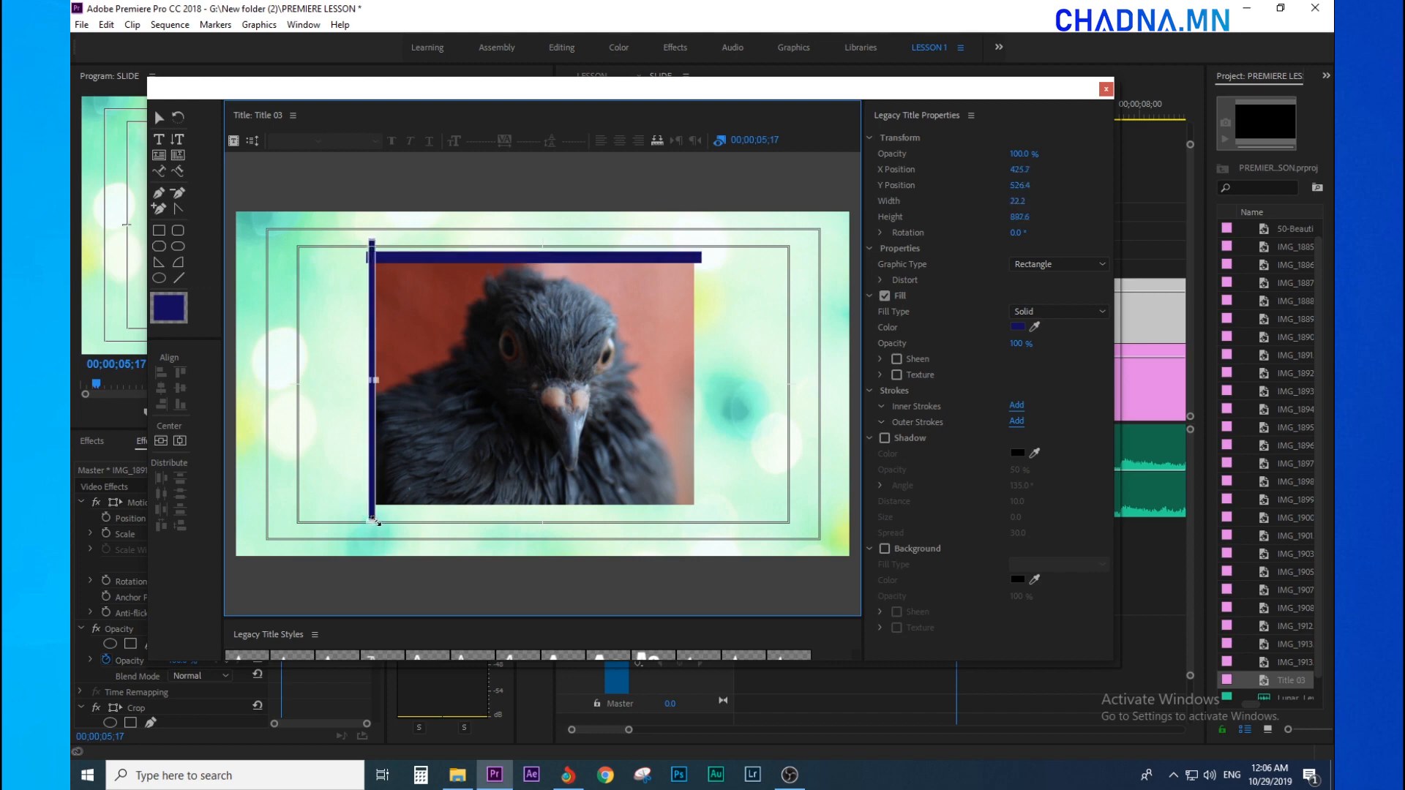
{"action": "left_click_drag", "start_coordinate": [401, 506], "coordinate": [704, 508]}
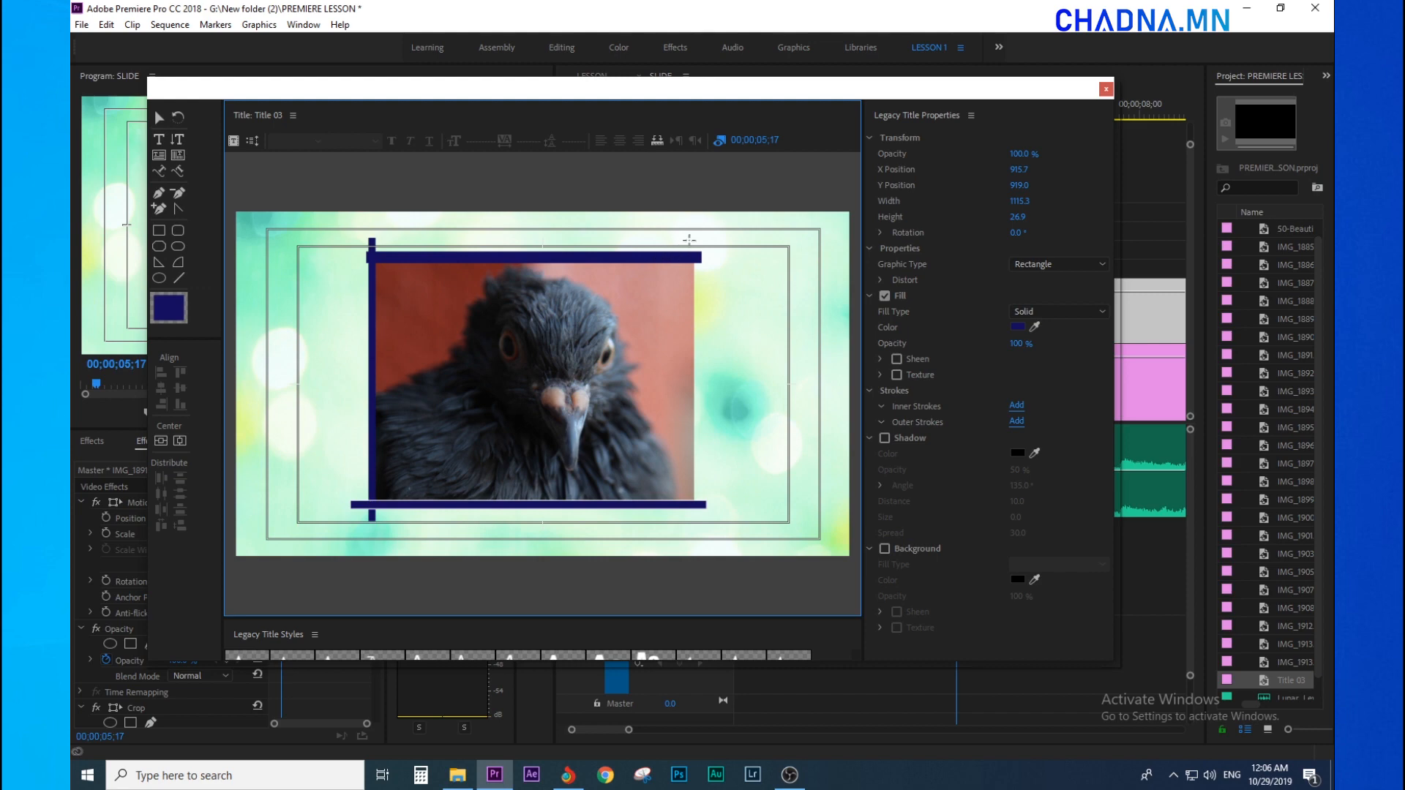
{"action": "left_click_drag", "start_coordinate": [689, 240], "coordinate": [696, 526]}
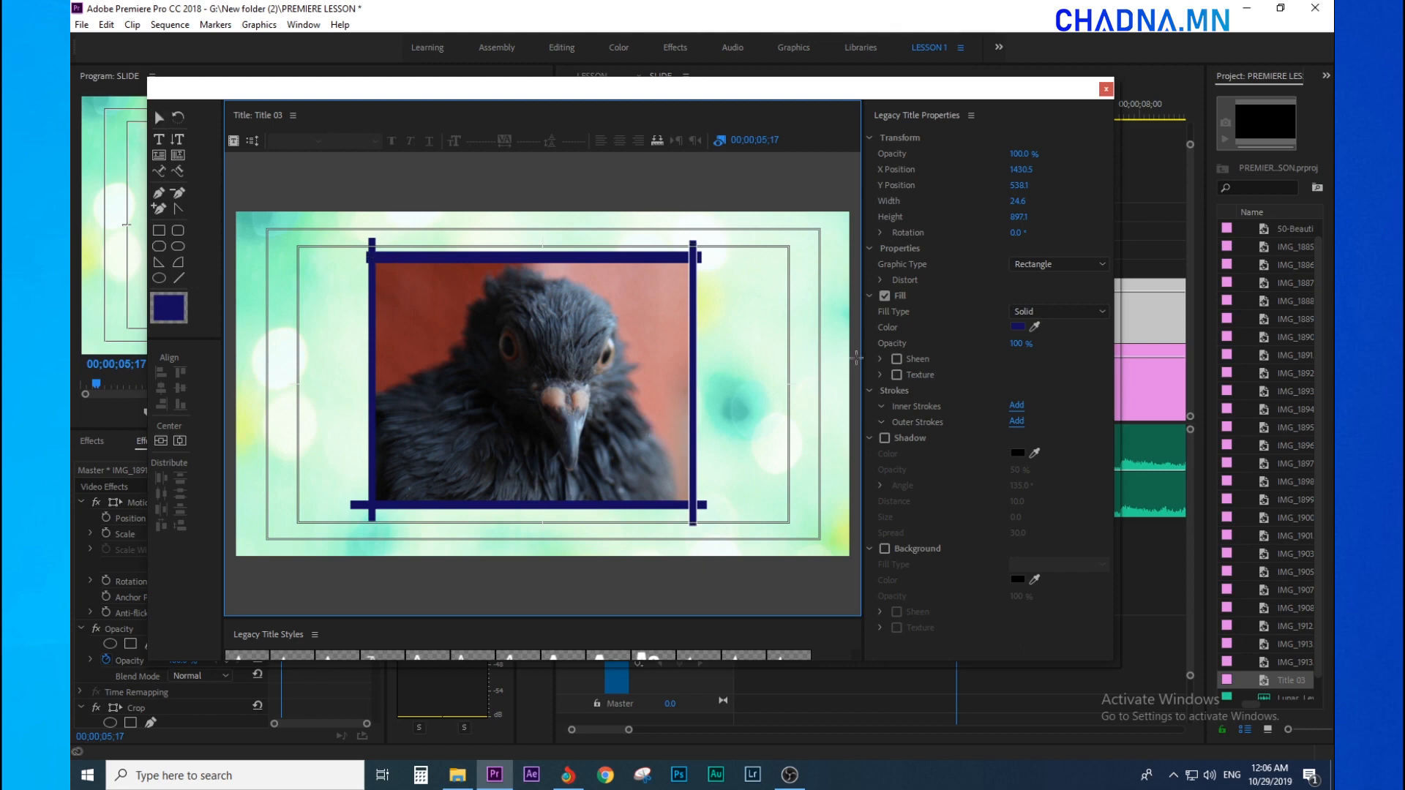
Reduce the height of the frame's upper bar to about 25.
{"action": "left_click", "coordinate": [159, 117]}
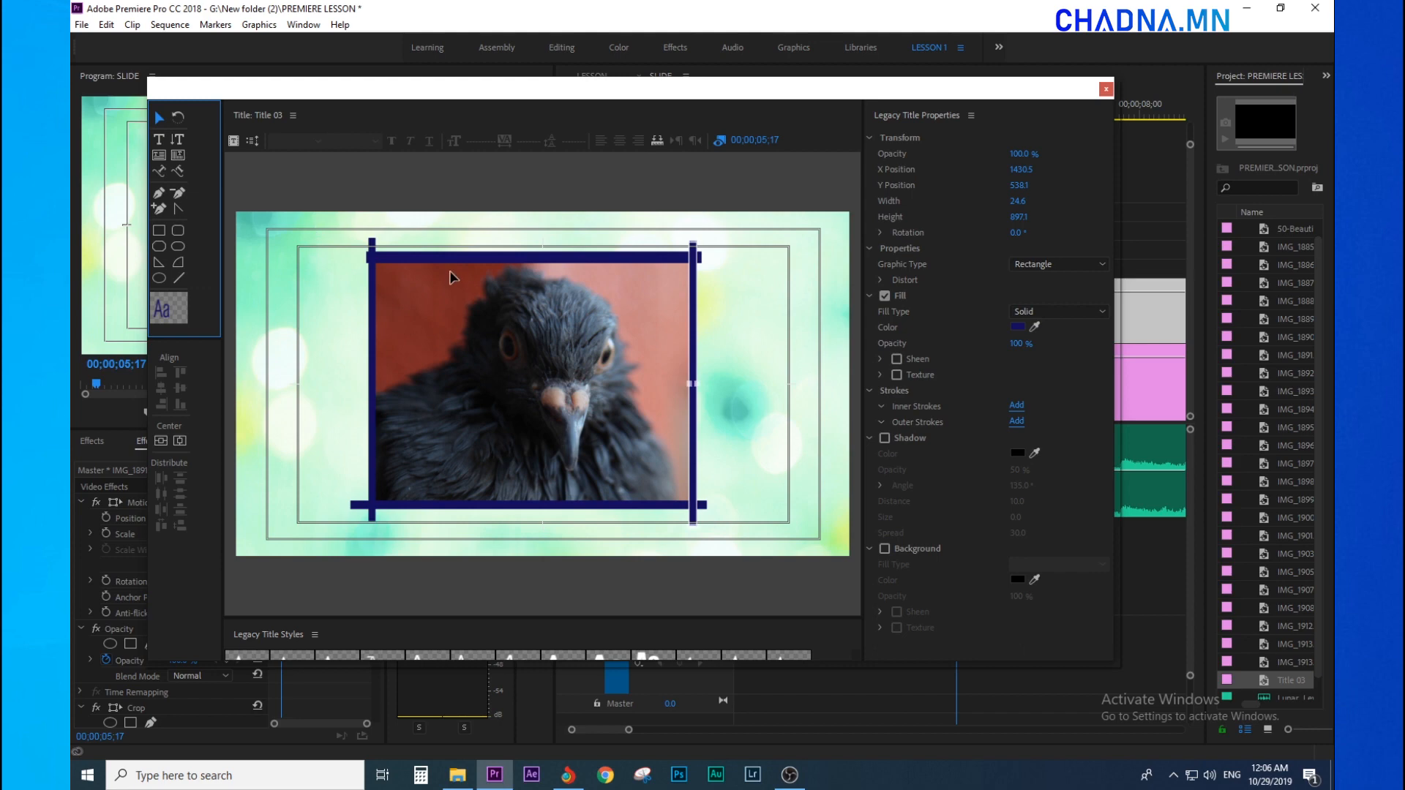
{"action": "left_click", "coordinate": [446, 258]}
{"action": "left_click", "coordinate": [581, 507]}
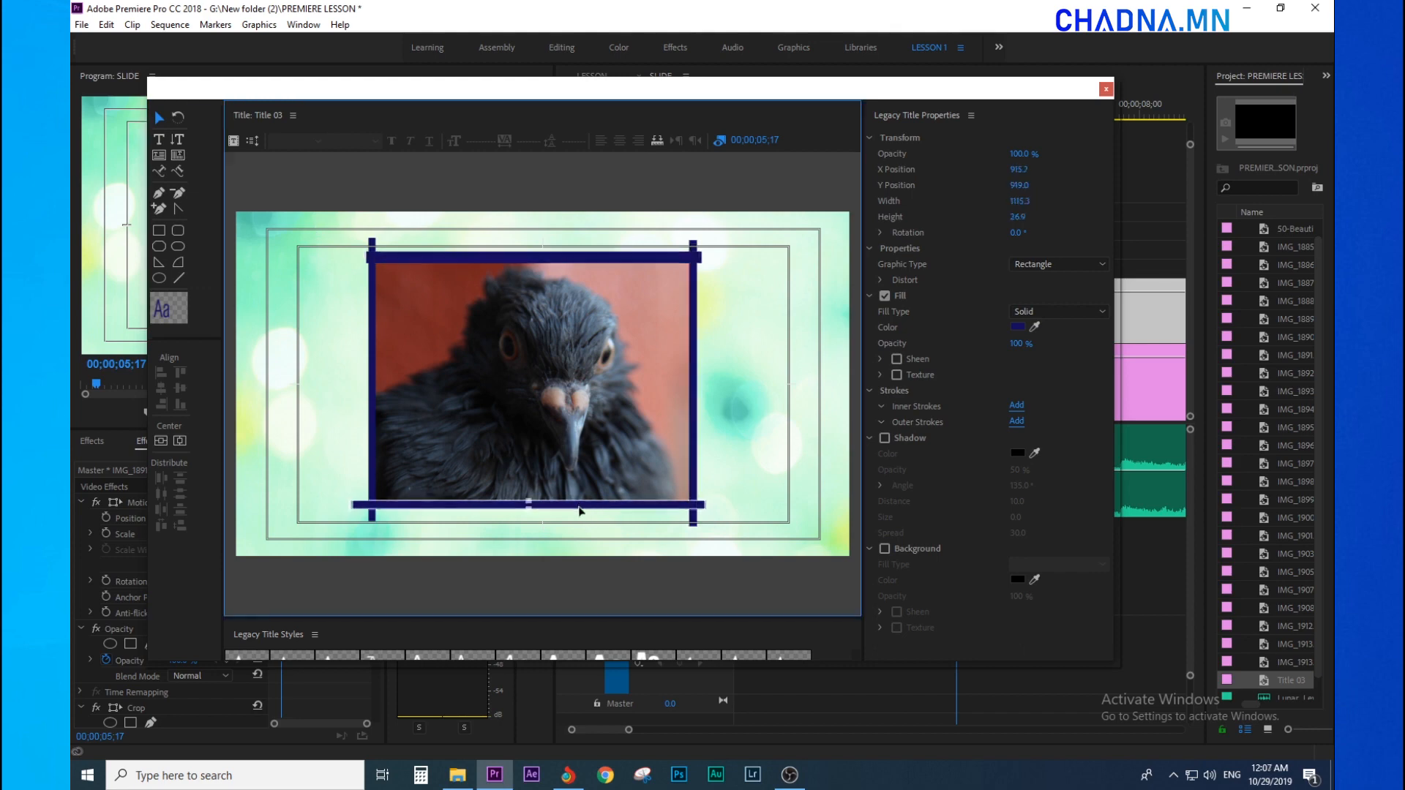
{"action": "left_click", "coordinate": [545, 258]}
{"action": "left_click_drag", "start_coordinate": [534, 264], "coordinate": [534, 257]}
{"action": "left_click", "coordinate": [558, 235]}
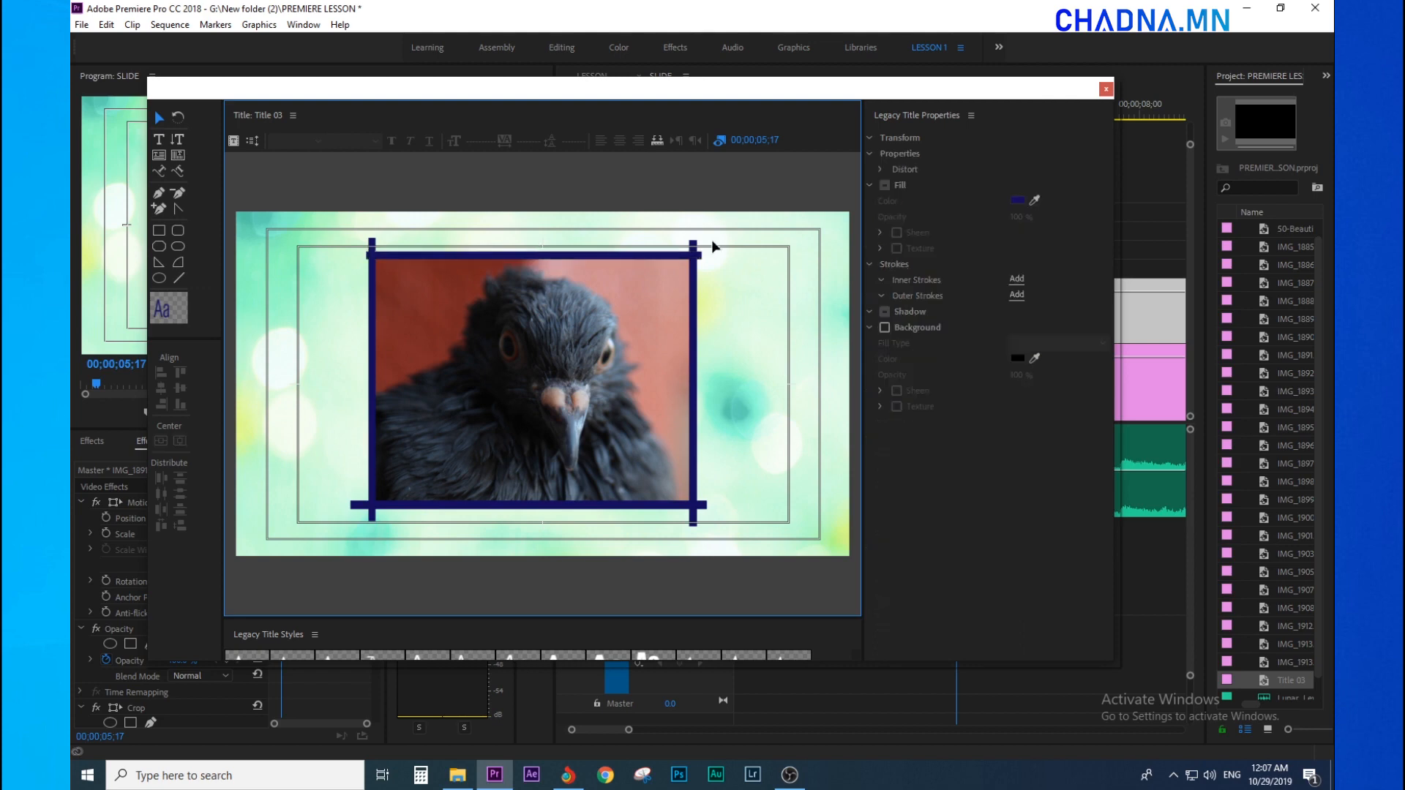
Shorten the upper ends of the right and left bars to meet the upper bar, at heights of about 863 and 845.
{"action": "left_click", "coordinate": [649, 257]}
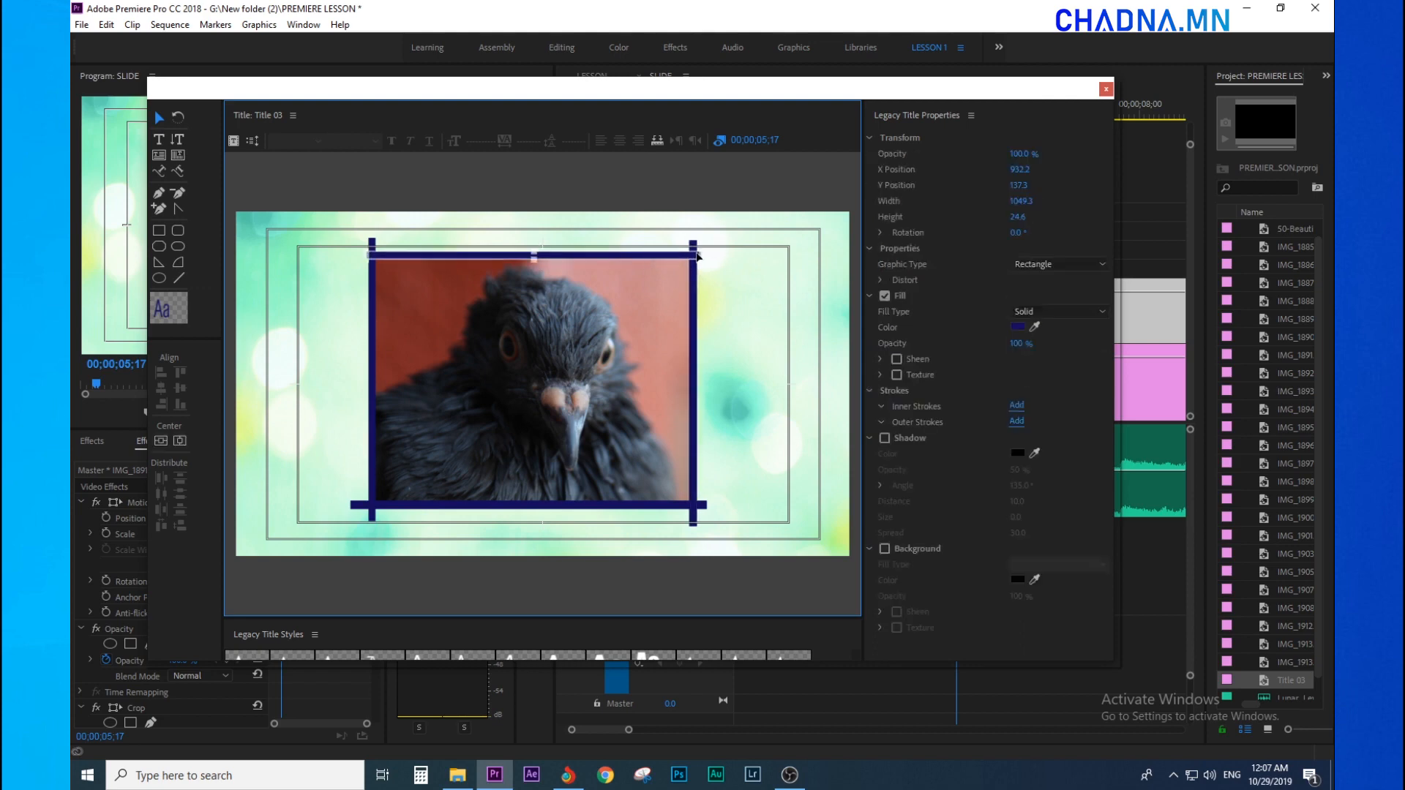
{"action": "left_click", "coordinate": [690, 242]}
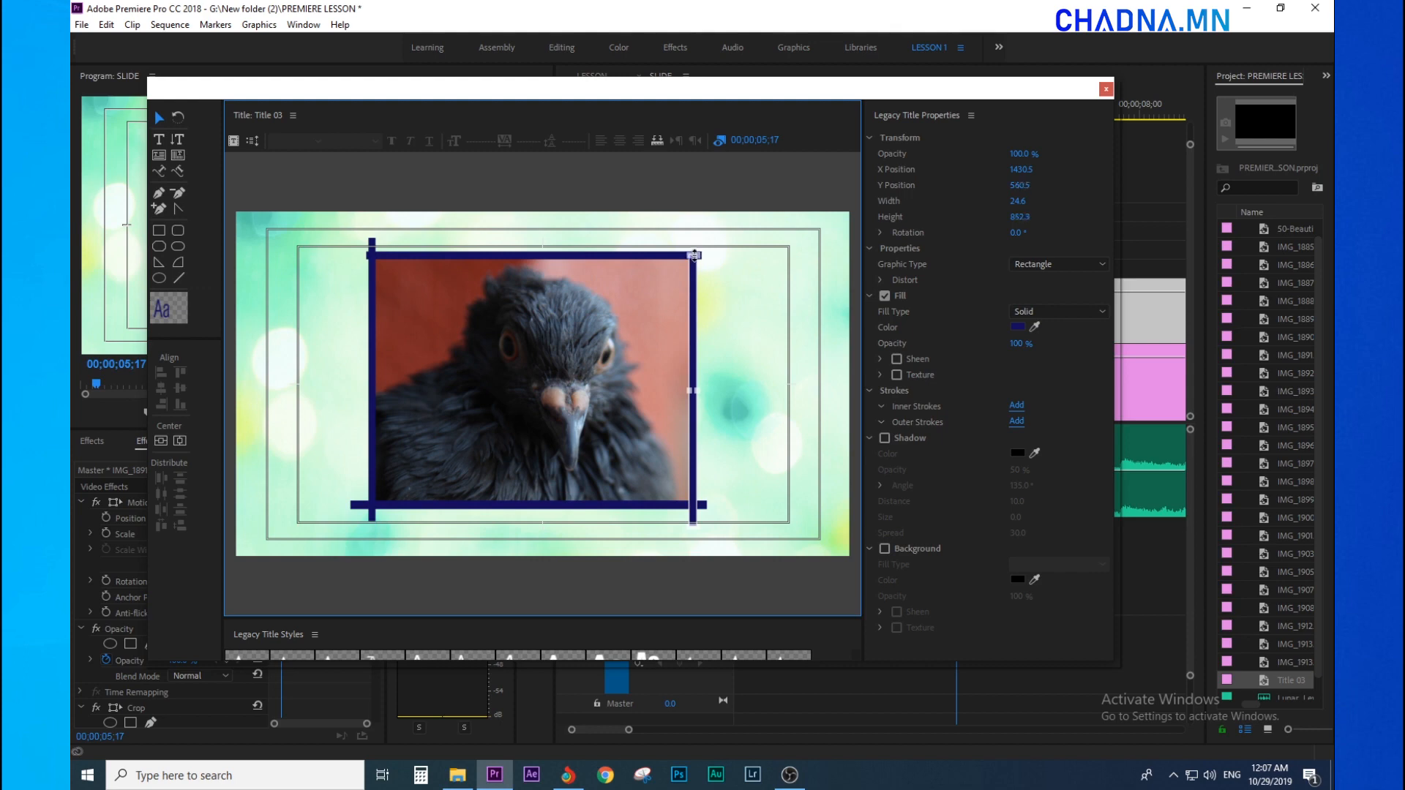
{"action": "left_click", "coordinate": [634, 230]}
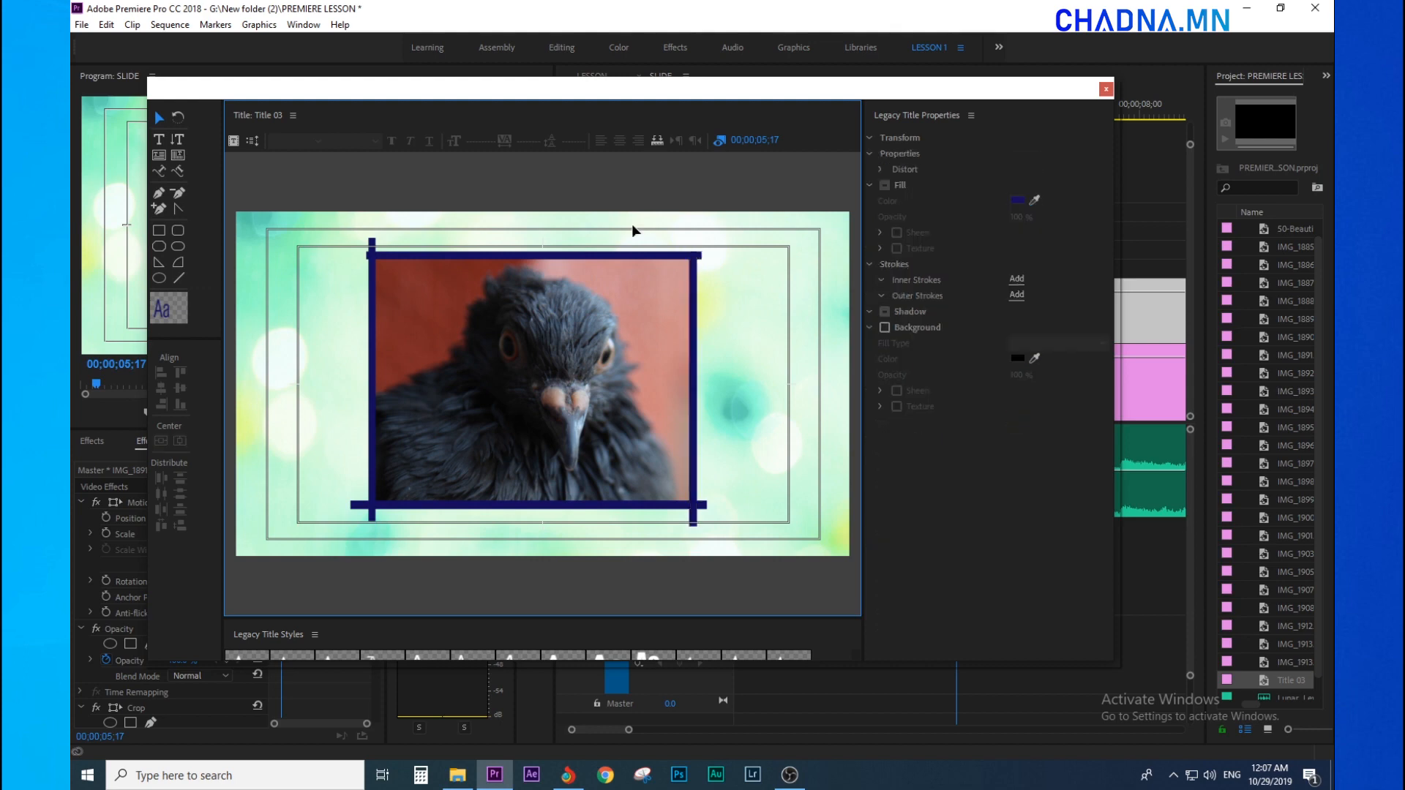
{"action": "left_click", "coordinate": [371, 249]}
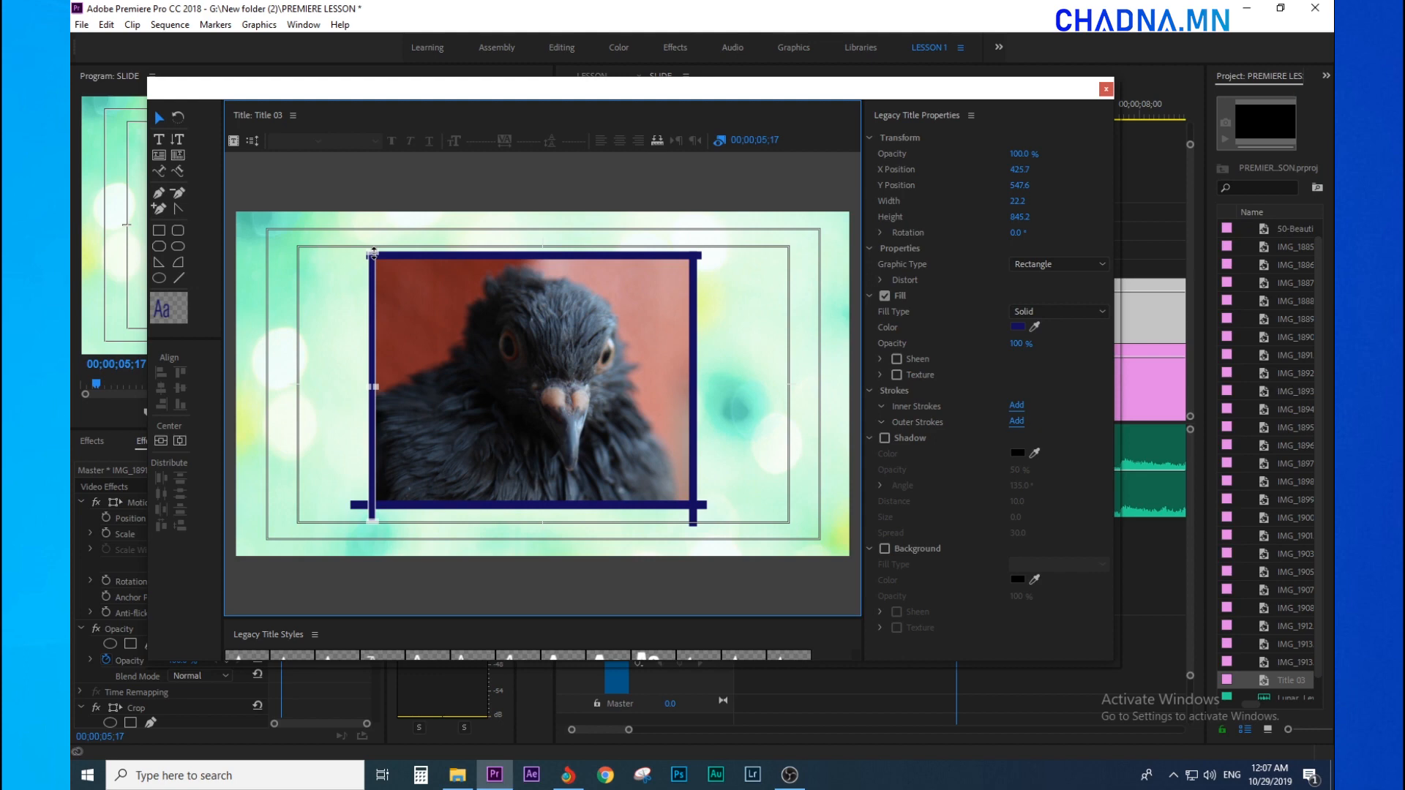
{"action": "left_click", "coordinate": [681, 256]}
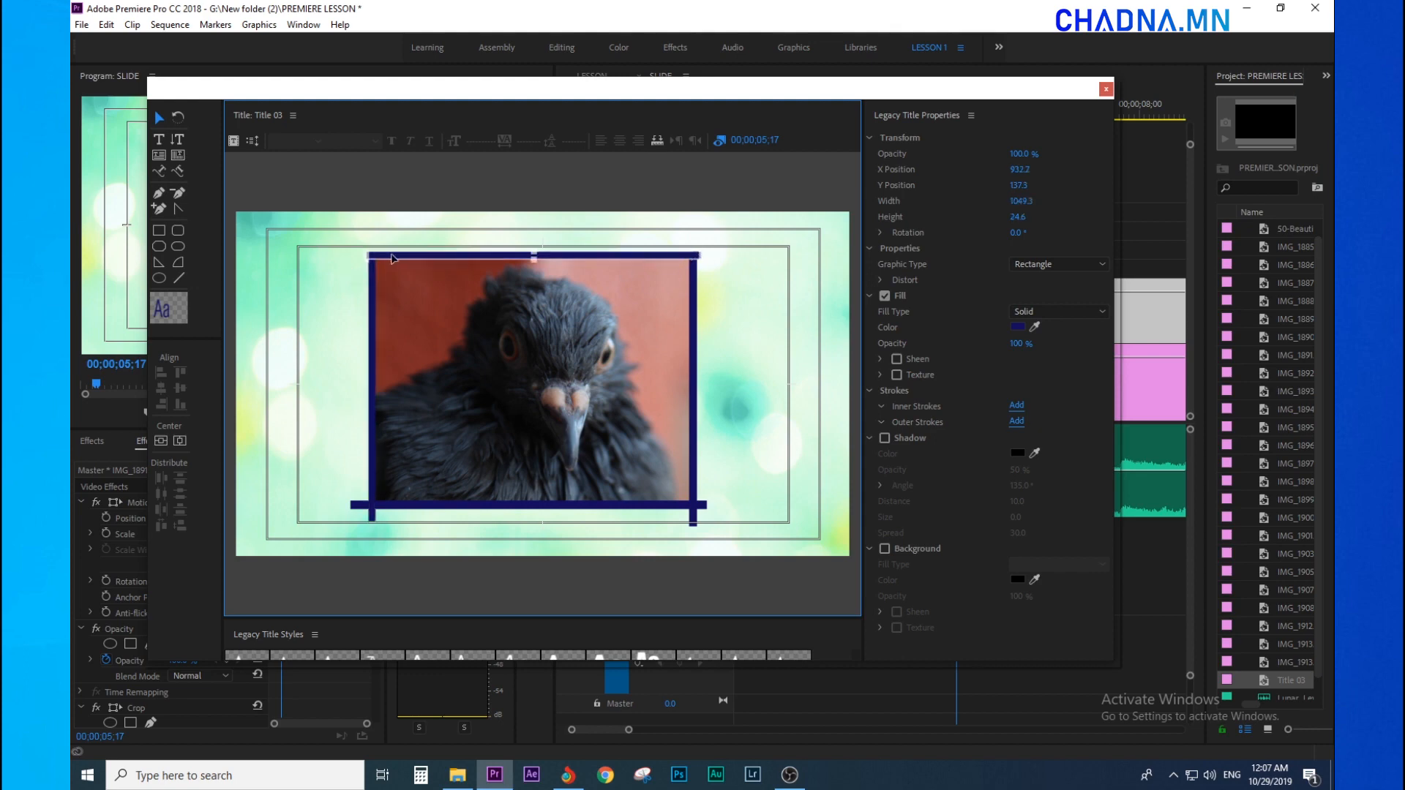
Shorten the lower bar at both ends and trim the lower ends of both side bars flush with it.
{"action": "left_click", "coordinate": [376, 504]}
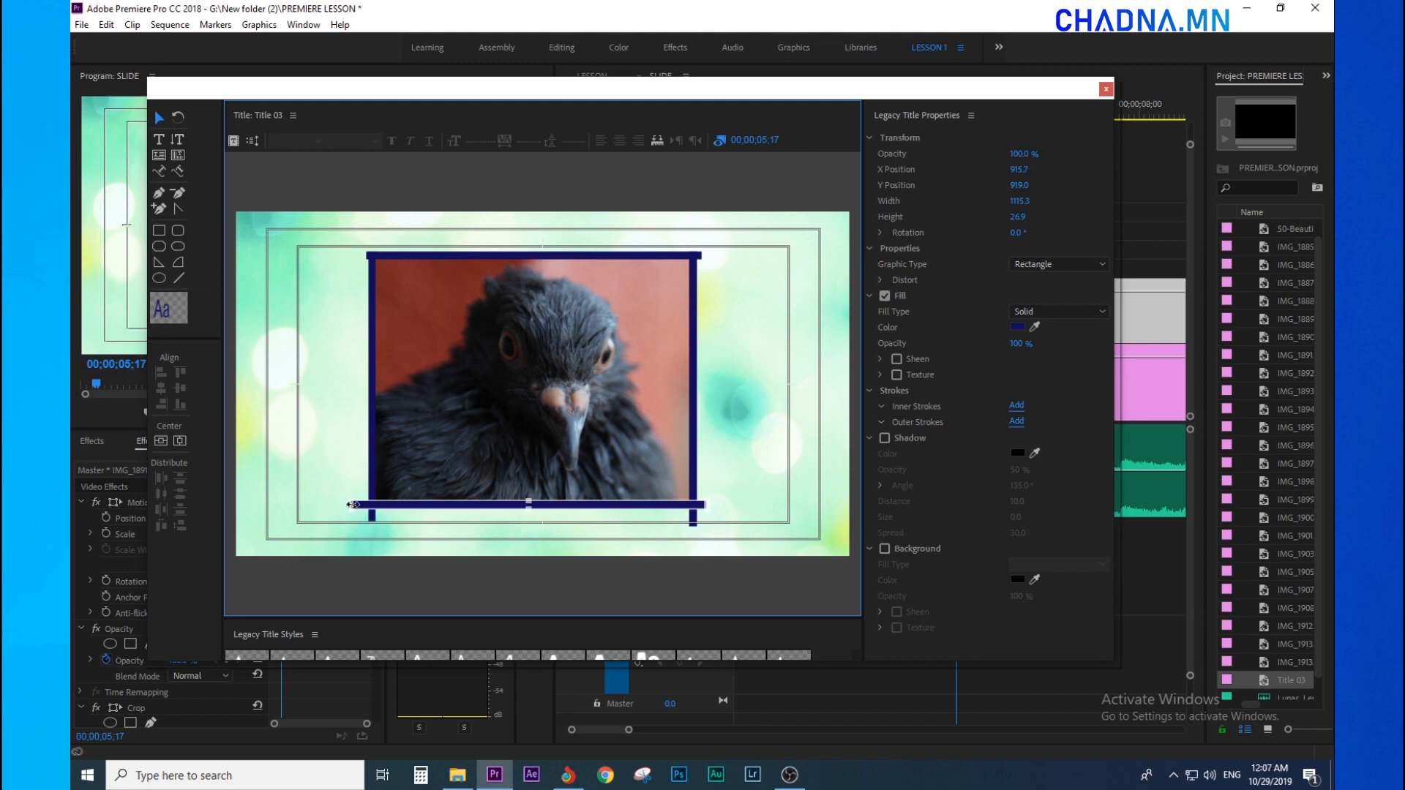
{"action": "left_click_drag", "start_coordinate": [706, 504], "coordinate": [693, 511]}
{"action": "left_click", "coordinate": [693, 521]}
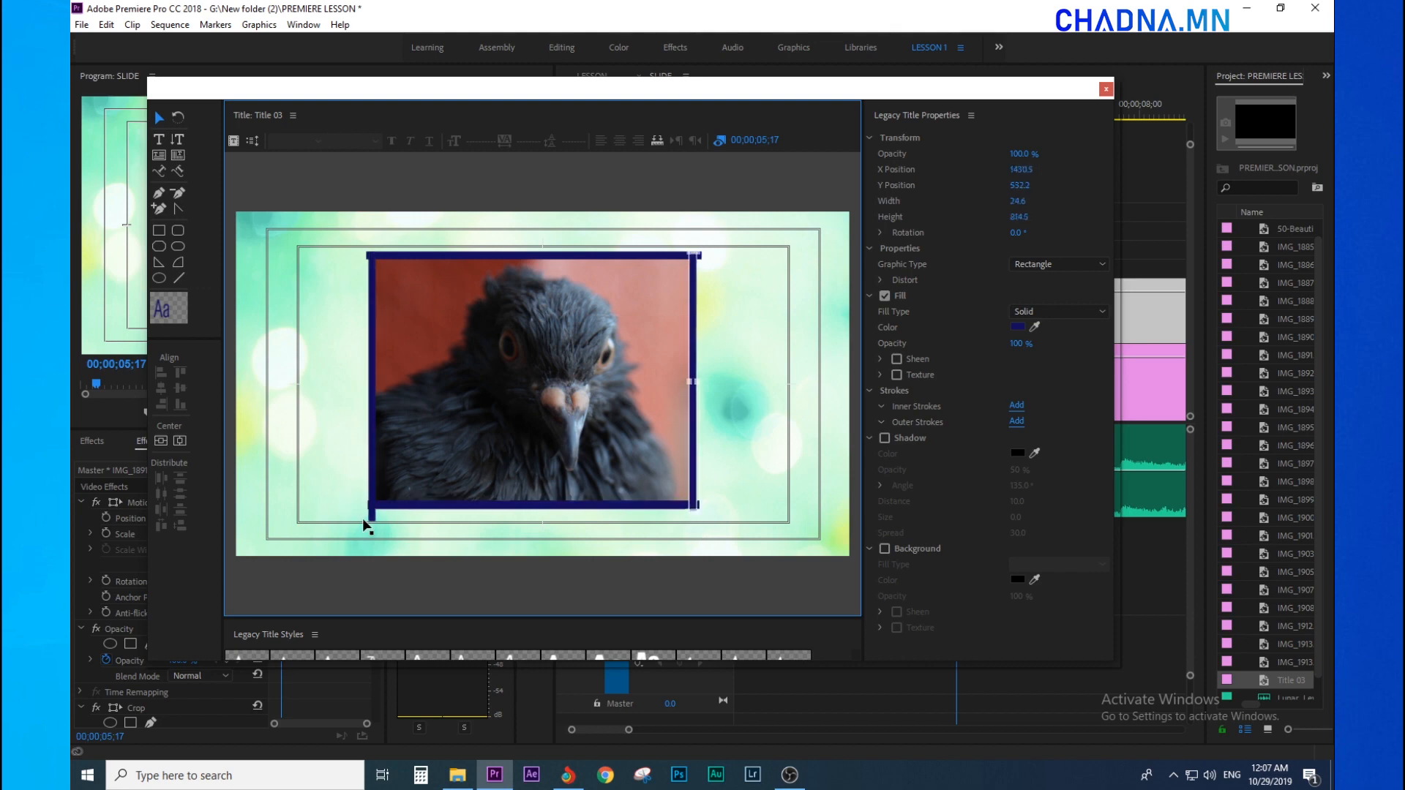
{"action": "left_click", "coordinate": [372, 518]}
{"action": "left_click_drag", "start_coordinate": [372, 524], "coordinate": [372, 510]}
Trim the upper and lower bars flush with the right bar's outer edge, making the upper bar about 1040 wide, and deselect.
{"action": "left_click", "coordinate": [696, 255]}
{"action": "left_click_drag", "start_coordinate": [701, 256], "coordinate": [697, 256]}
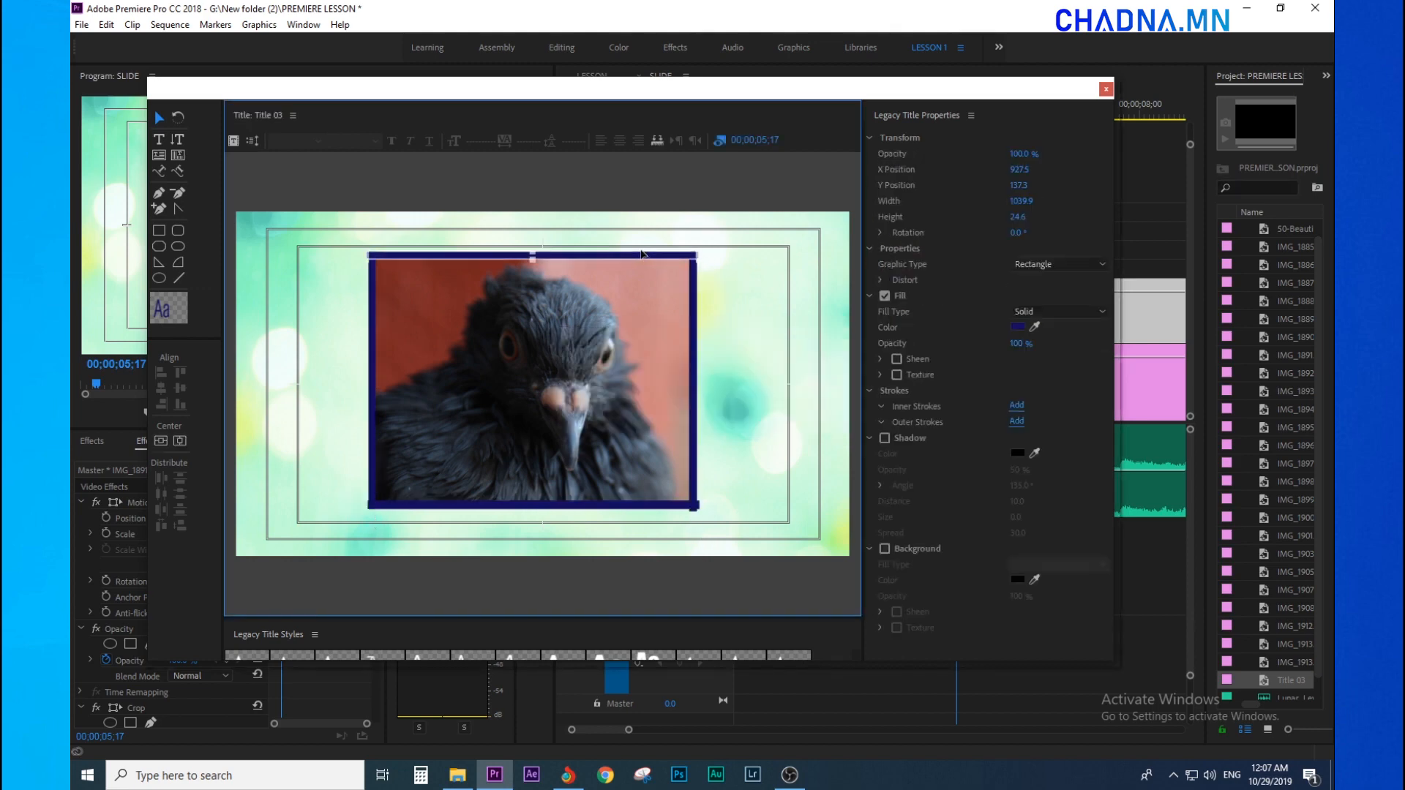
{"action": "left_click", "coordinate": [691, 502]}
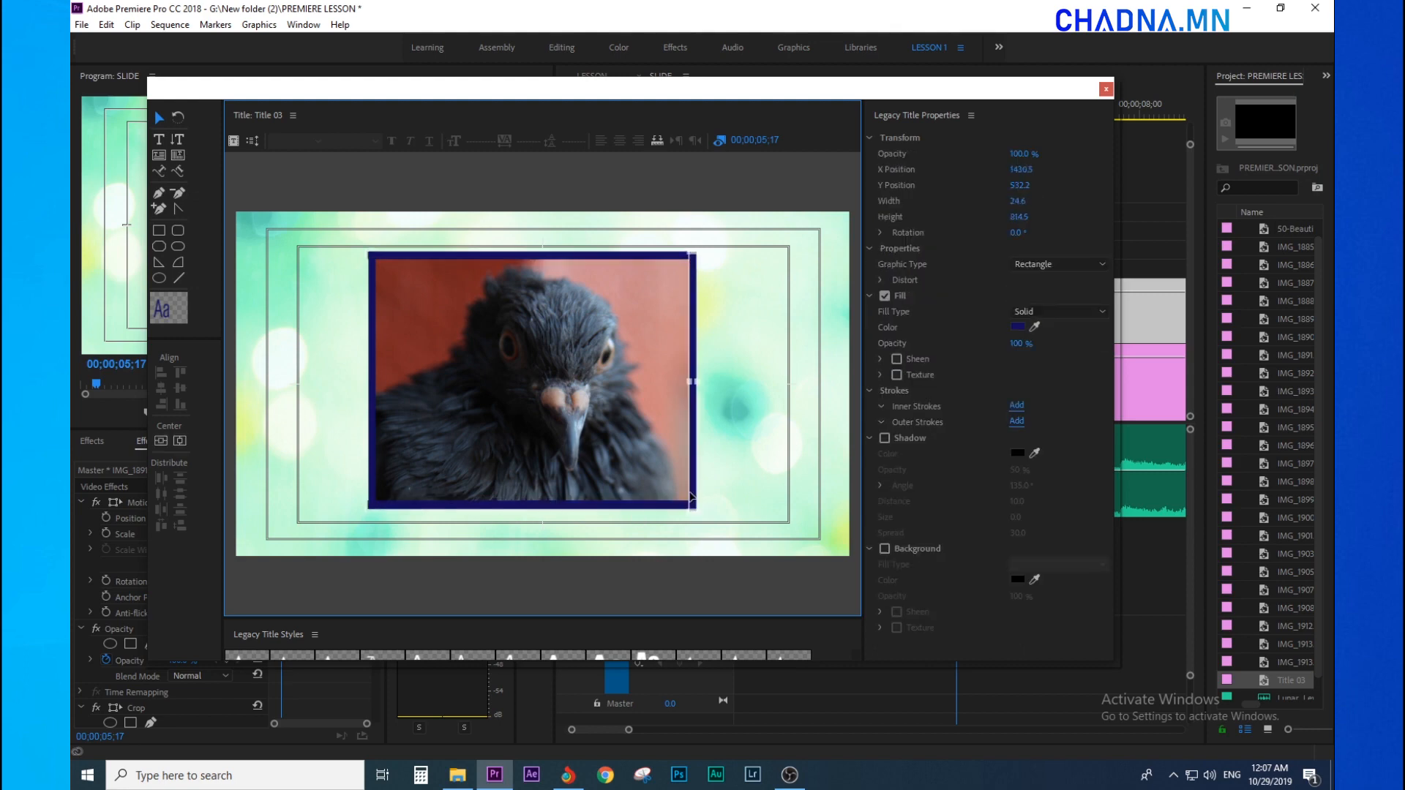
{"action": "left_click", "coordinate": [729, 477]}
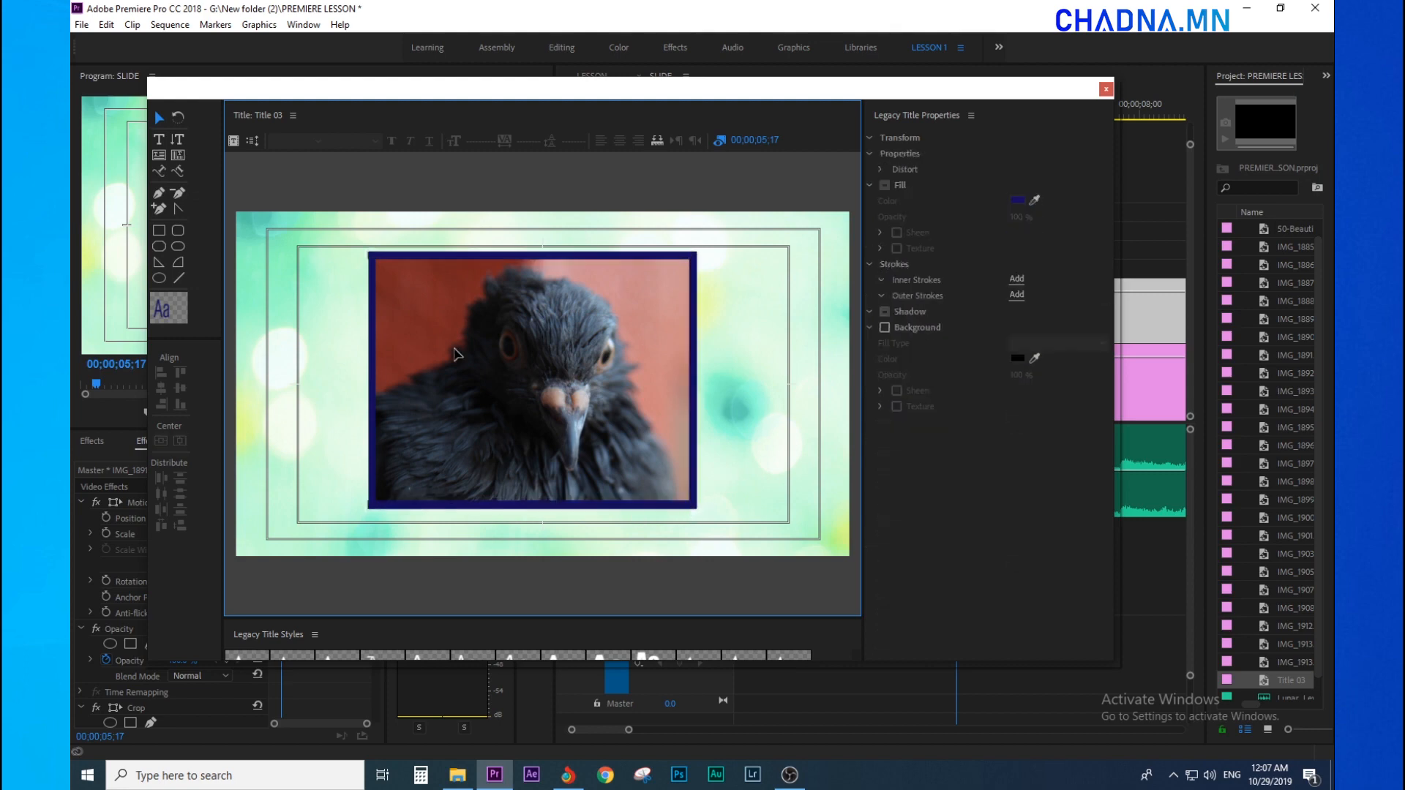
Nudge the frame's left bar slightly further left and close the title designer.
{"action": "left_click", "coordinate": [373, 379]}
{"action": "key", "text": "Left"}
{"action": "key", "text": "Left"}
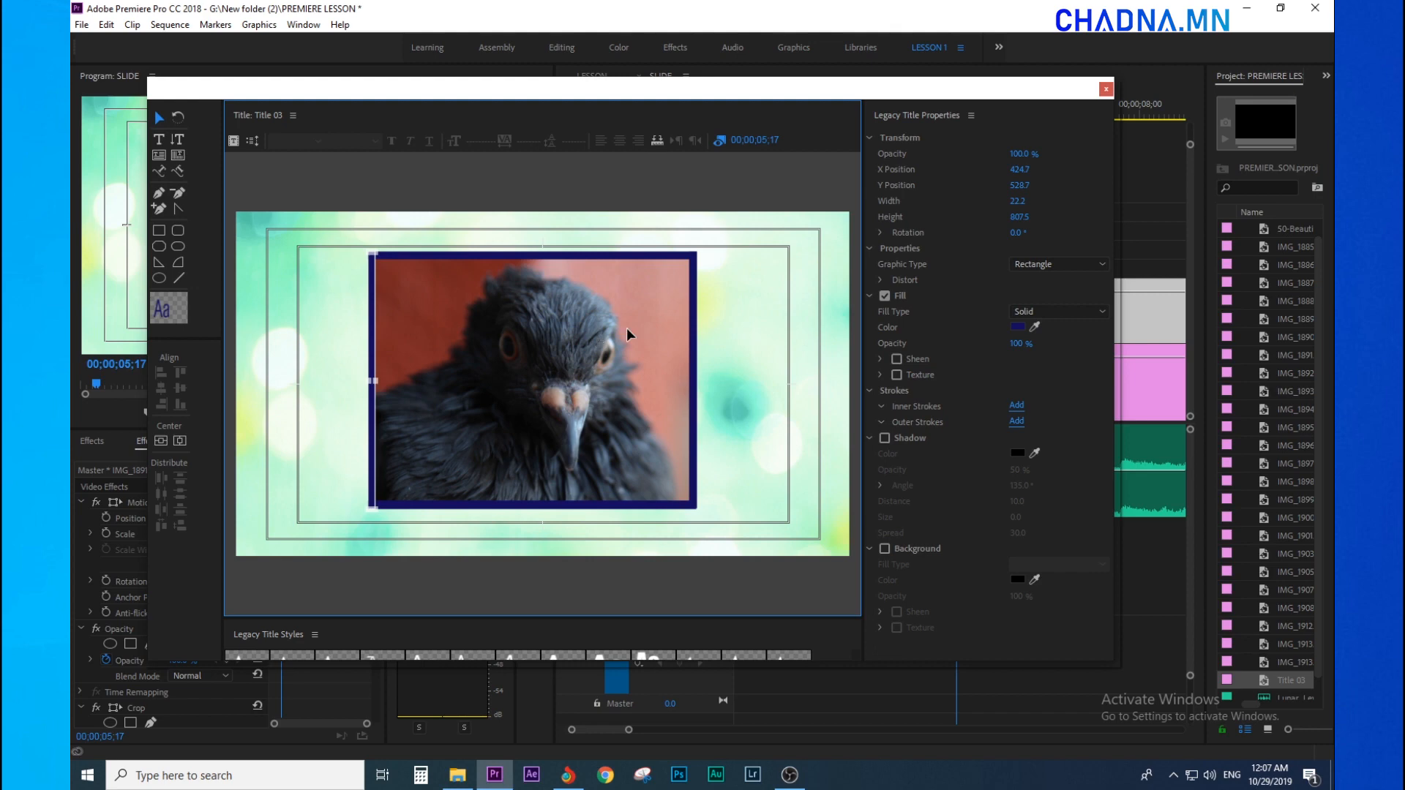
{"action": "left_click", "coordinate": [1105, 89]}
{"action": "left_click", "coordinate": [987, 267]}
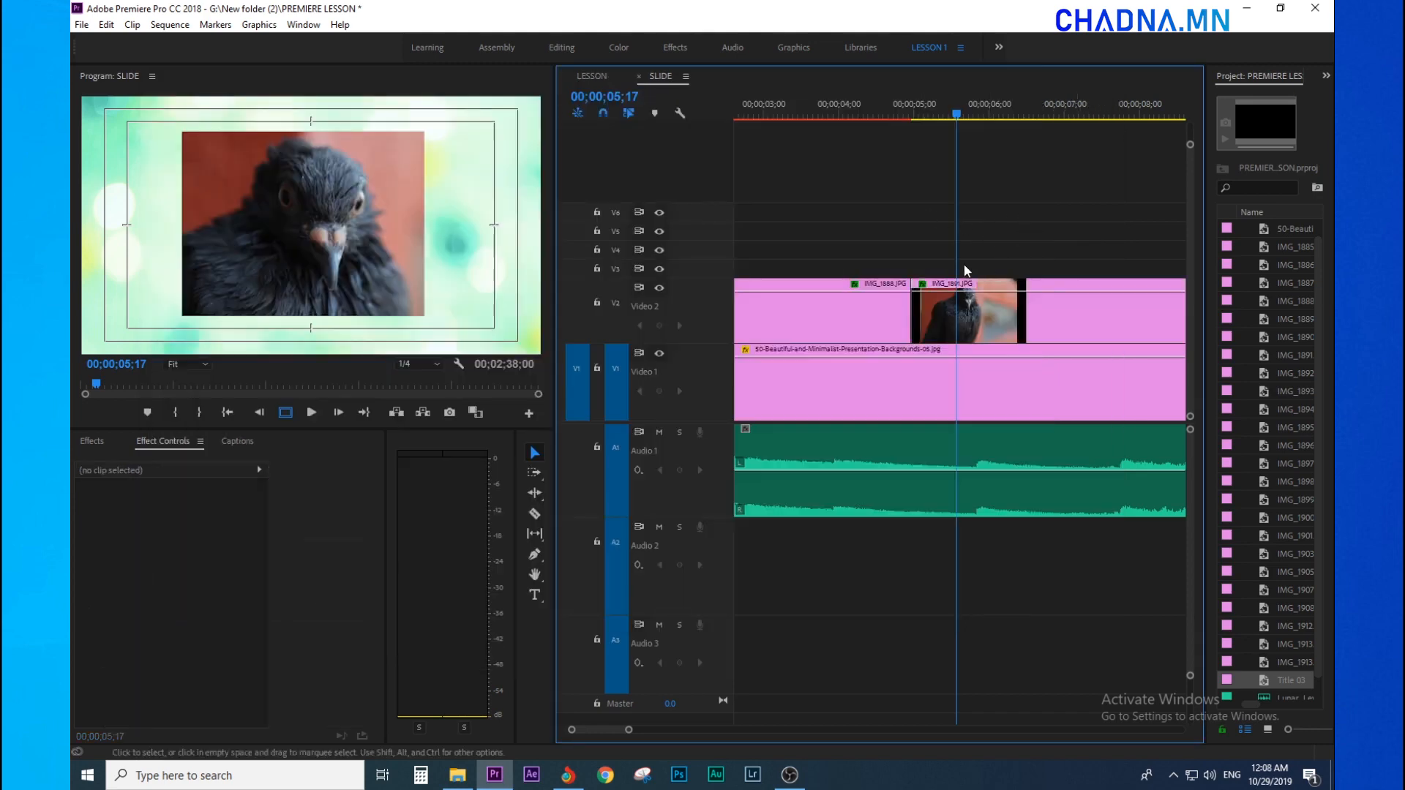
Place Title 03 on the V3 track directly above the IMG_1891 photo, aligned with its start.
{"action": "key", "text": "minus"}
{"action": "key", "text": "minus"}
{"action": "key", "text": "minus"}
{"action": "left_click_drag", "start_coordinate": [1264, 686], "coordinate": [790, 272]}
{"action": "key", "text": "equal"}
{"action": "key", "text": "equal"}
{"action": "key", "text": "equal"}
{"action": "left_click", "coordinate": [891, 115]}
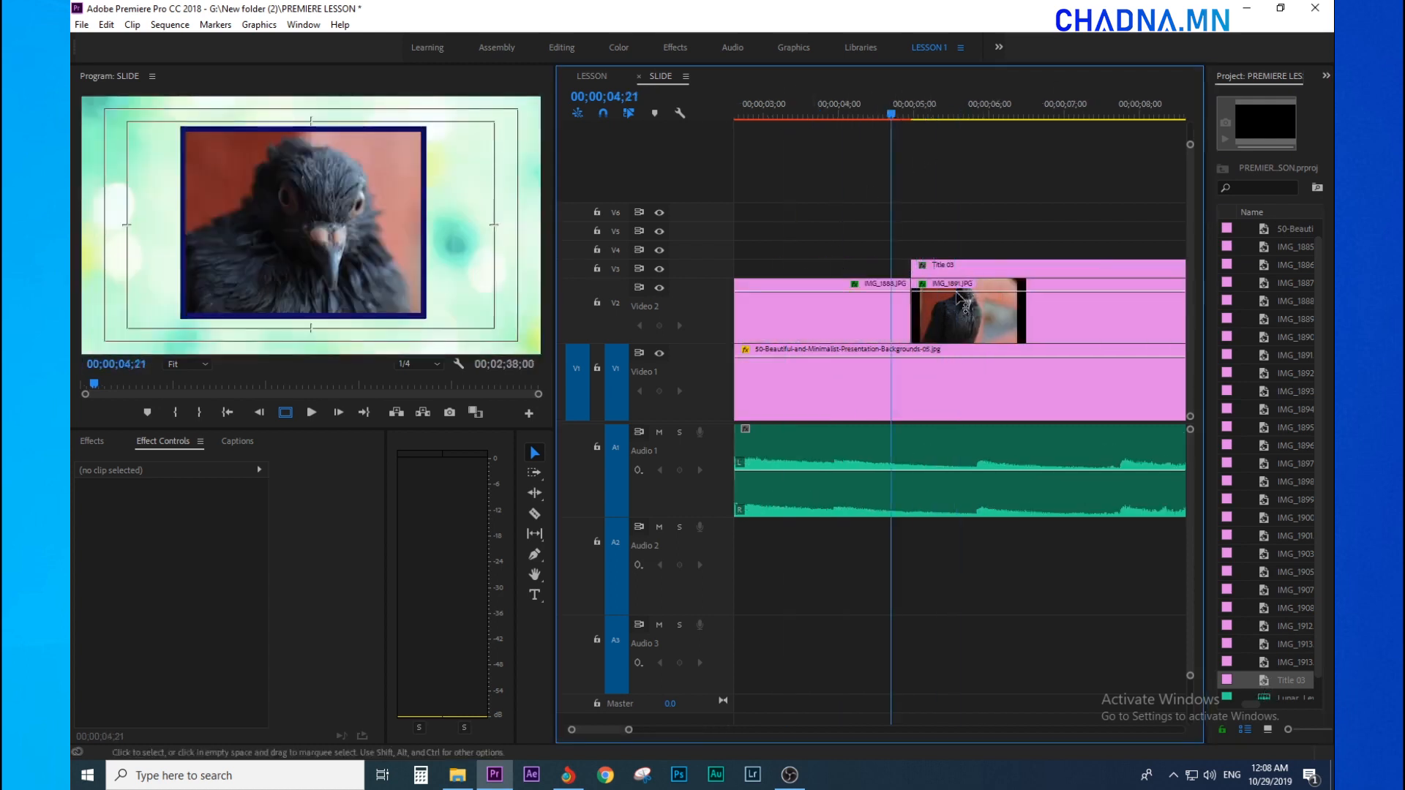
Play the IMG_1888 photo briefly and adjust its scale, settling on 19.
{"action": "key", "text": "minus"}
{"action": "key", "text": "minus"}
{"action": "left_click_drag", "start_coordinate": [838, 114], "coordinate": [788, 126]}
{"action": "key", "text": "equal"}
{"action": "left_click", "coordinate": [793, 304]}
{"action": "key", "text": "space"}
{"action": "key", "text": "space"}
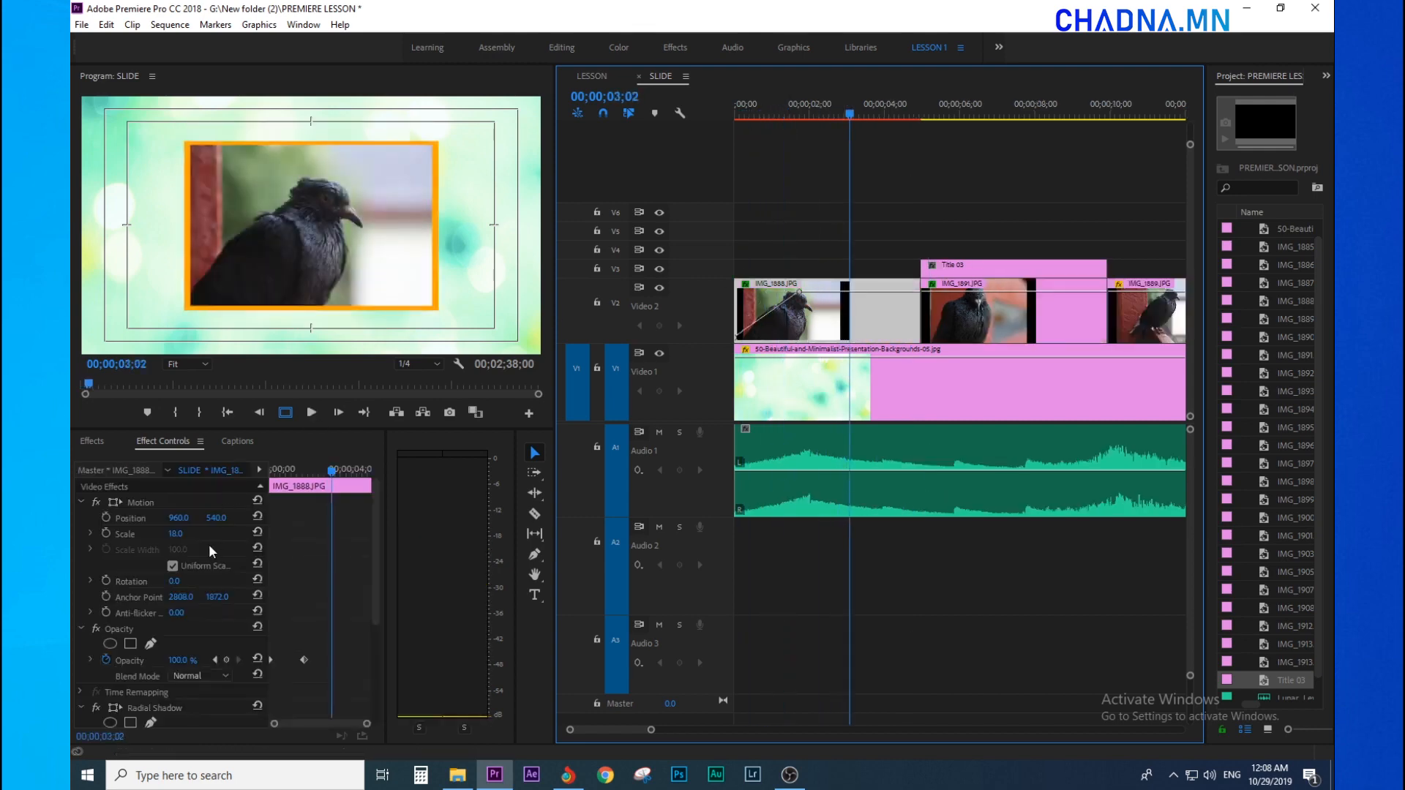
{"action": "mouse_move", "coordinate": [175, 534]}
{"action": "left_mouse_down"}
{"action": "mouse_move", "coordinate": [195, 533]}
{"action": "mouse_move", "coordinate": [175, 534]}
{"action": "left_mouse_up"}
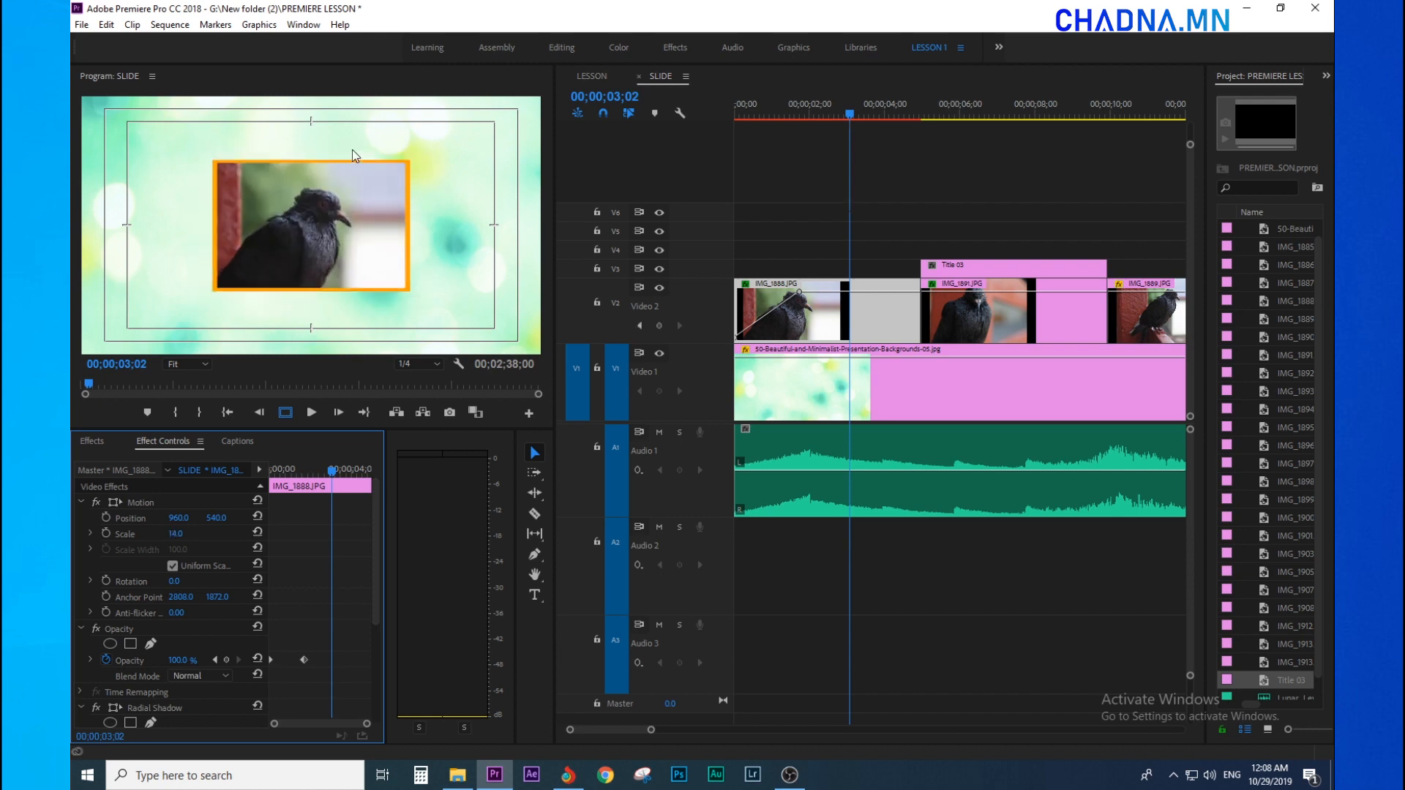
{"action": "key", "text": "equal"}
{"action": "left_click_drag", "start_coordinate": [184, 536], "coordinate": [175, 581]}
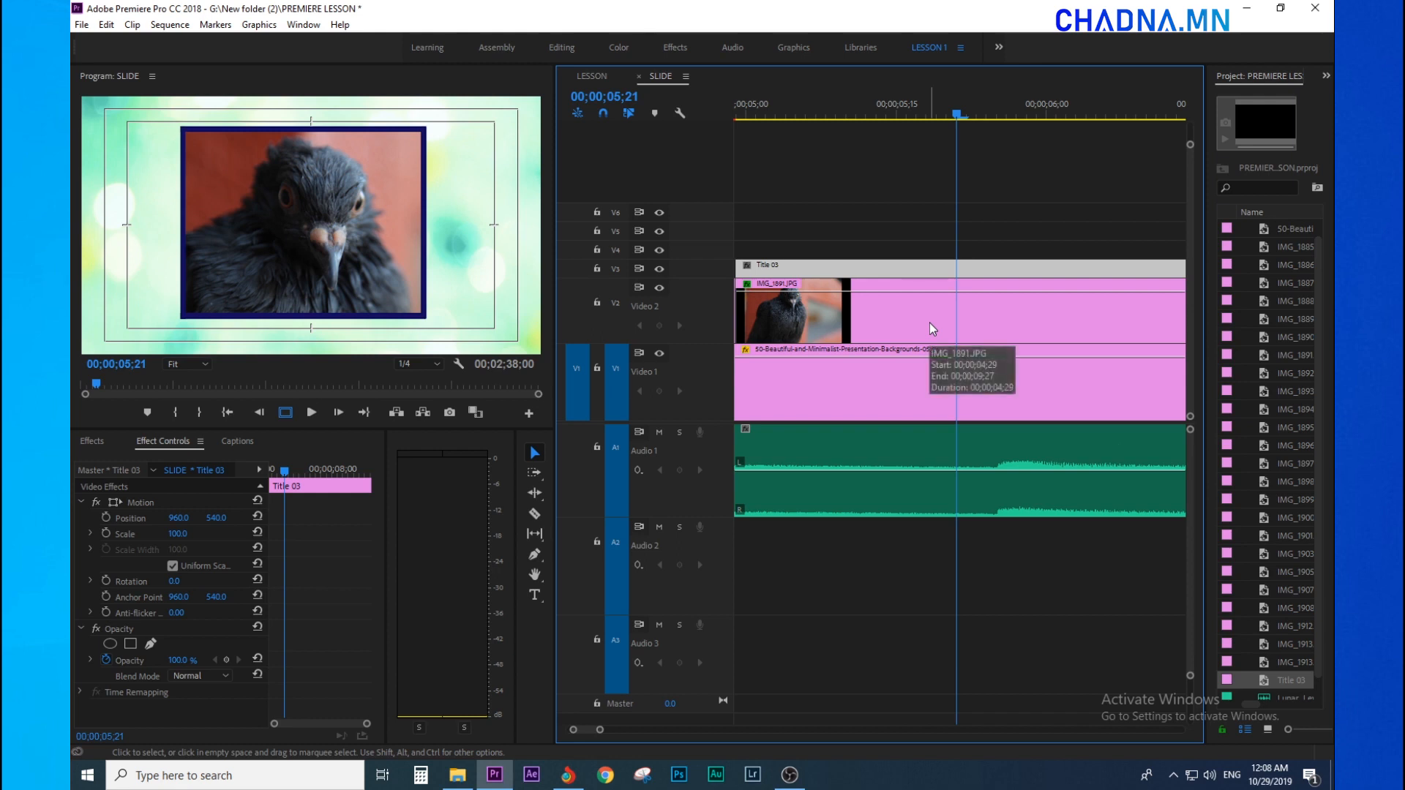
Save the project, shrink the IMG_1891 photo to a scale of 6 and set its horizontal position to 1081.
{"action": "key", "text": "minus"}
{"action": "left_click", "coordinate": [938, 309]}
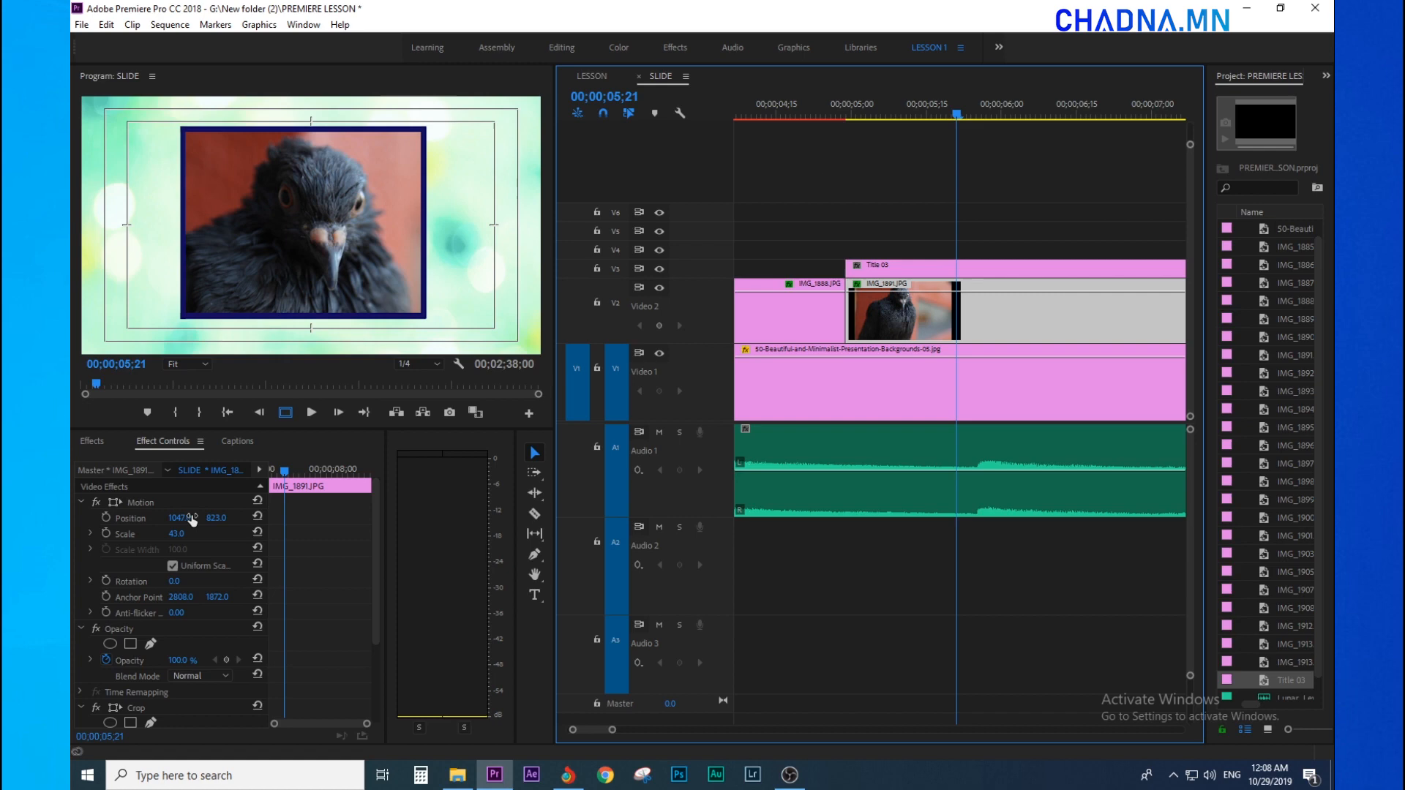
{"action": "key", "text": "ctrl+s"}
{"action": "mouse_move", "coordinate": [177, 534]}
{"action": "left_mouse_down"}
{"action": "mouse_move", "coordinate": [150, 542]}
{"action": "mouse_move", "coordinate": [187, 542]}
{"action": "left_mouse_up"}
{"action": "left_click", "coordinate": [974, 310]}
{"action": "left_click_drag", "start_coordinate": [177, 520], "coordinate": [183, 519]}
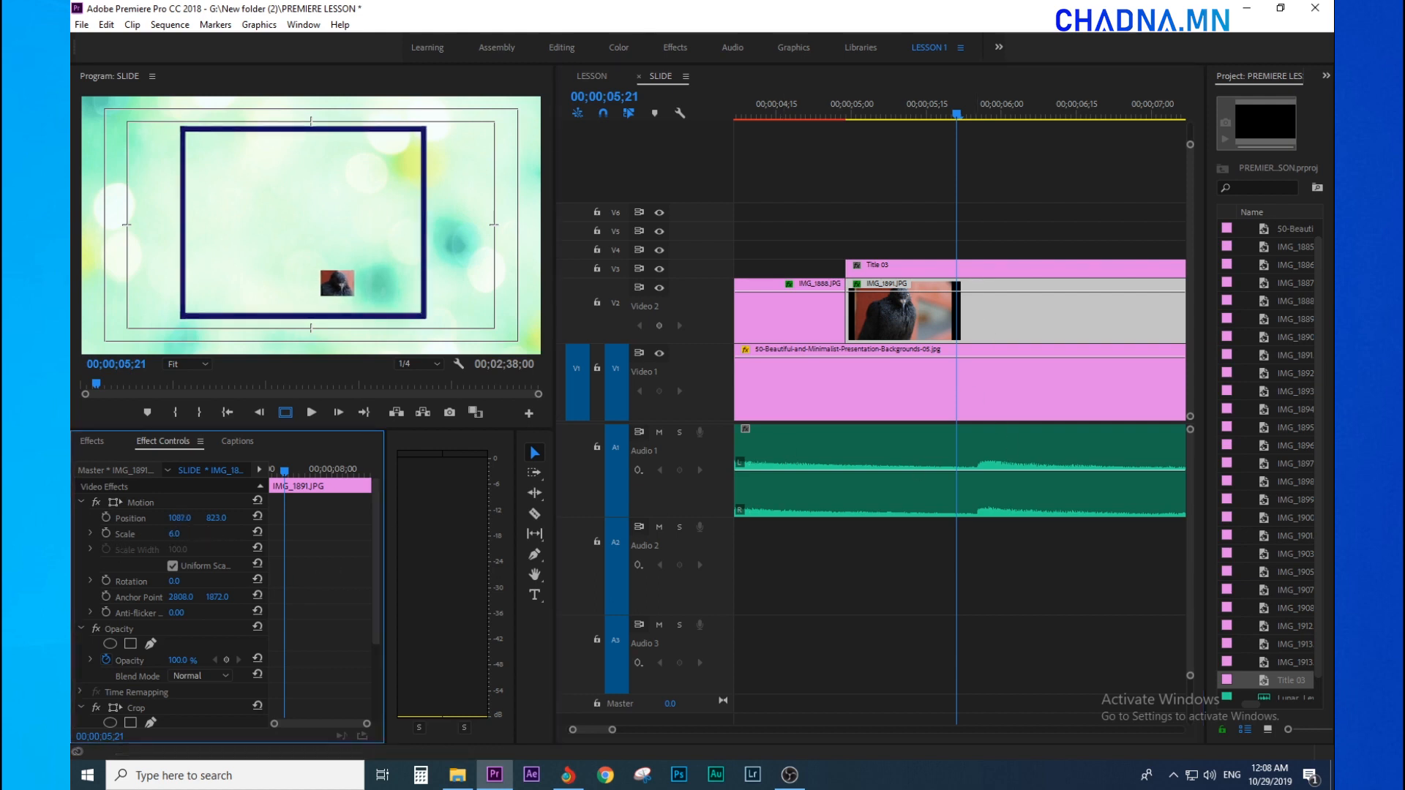
Scale Title 03 down to 20 and add Scale and Position keyframes to it.
{"action": "left_click", "coordinate": [957, 276]}
{"action": "left_click", "coordinate": [957, 277]}
{"action": "left_click_drag", "start_coordinate": [175, 534], "coordinate": [119, 533]}
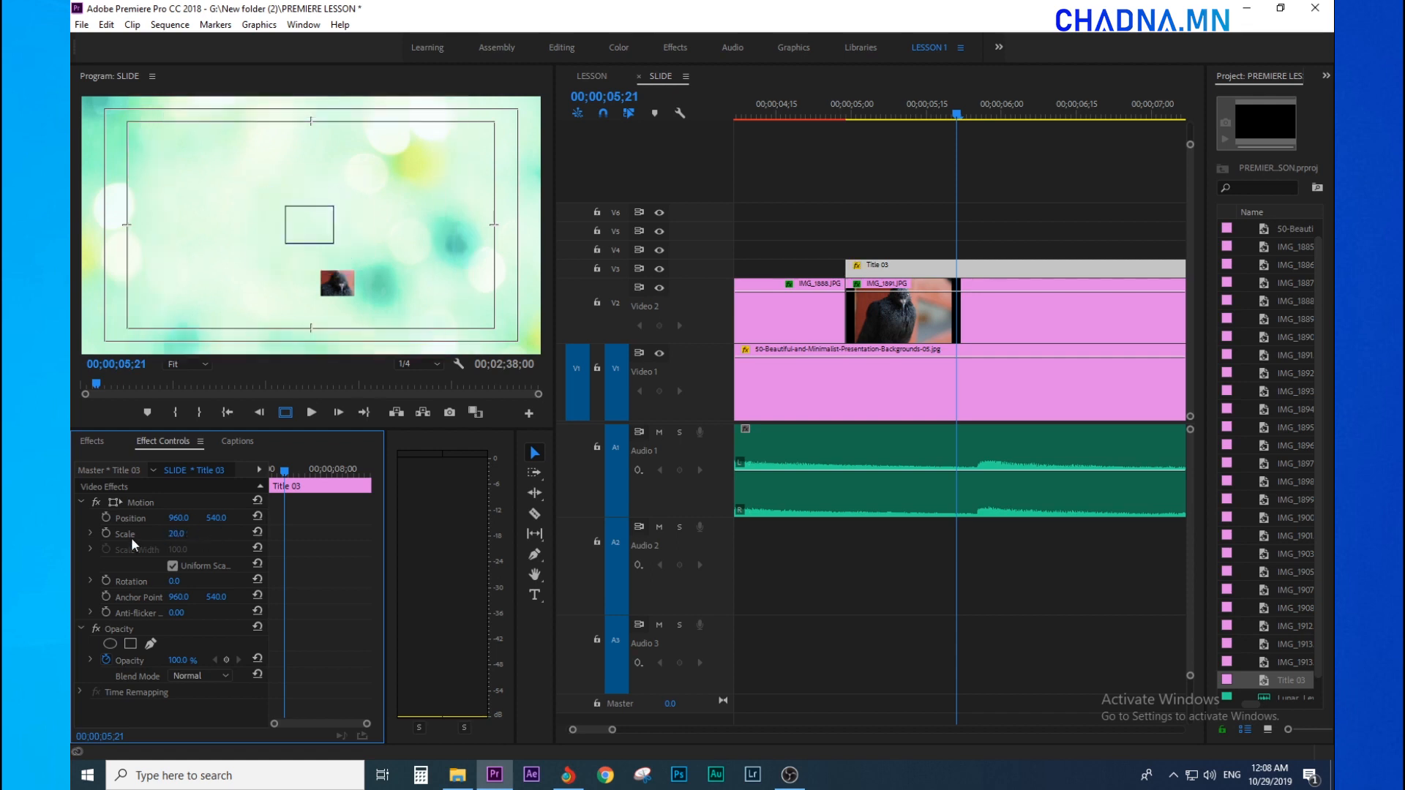
{"action": "left_click", "coordinate": [106, 534]}
{"action": "left_click", "coordinate": [106, 518]}
{"action": "left_click", "coordinate": [291, 469]}
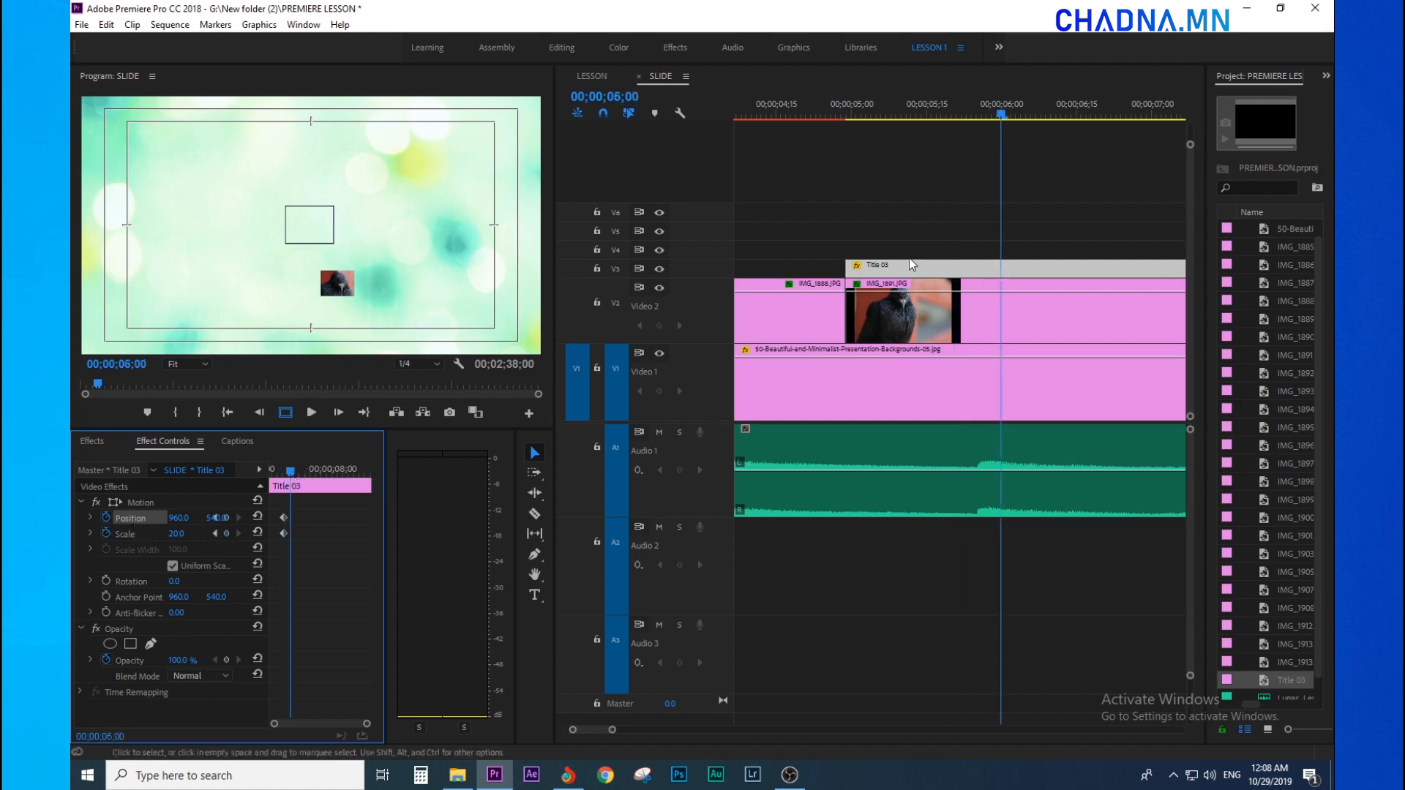
Undo the keyframes and the scale and position changes on Title 03 and the IMG_1891 photo.
{"action": "key", "text": "ctrl+z"}
{"action": "key", "text": "ctrl+z"}
{"action": "key", "text": "ctrl+z"}
{"action": "key", "text": "ctrl+z"}
{"action": "key", "text": "ctrl+z"}
{"action": "key", "text": "ctrl+z"}
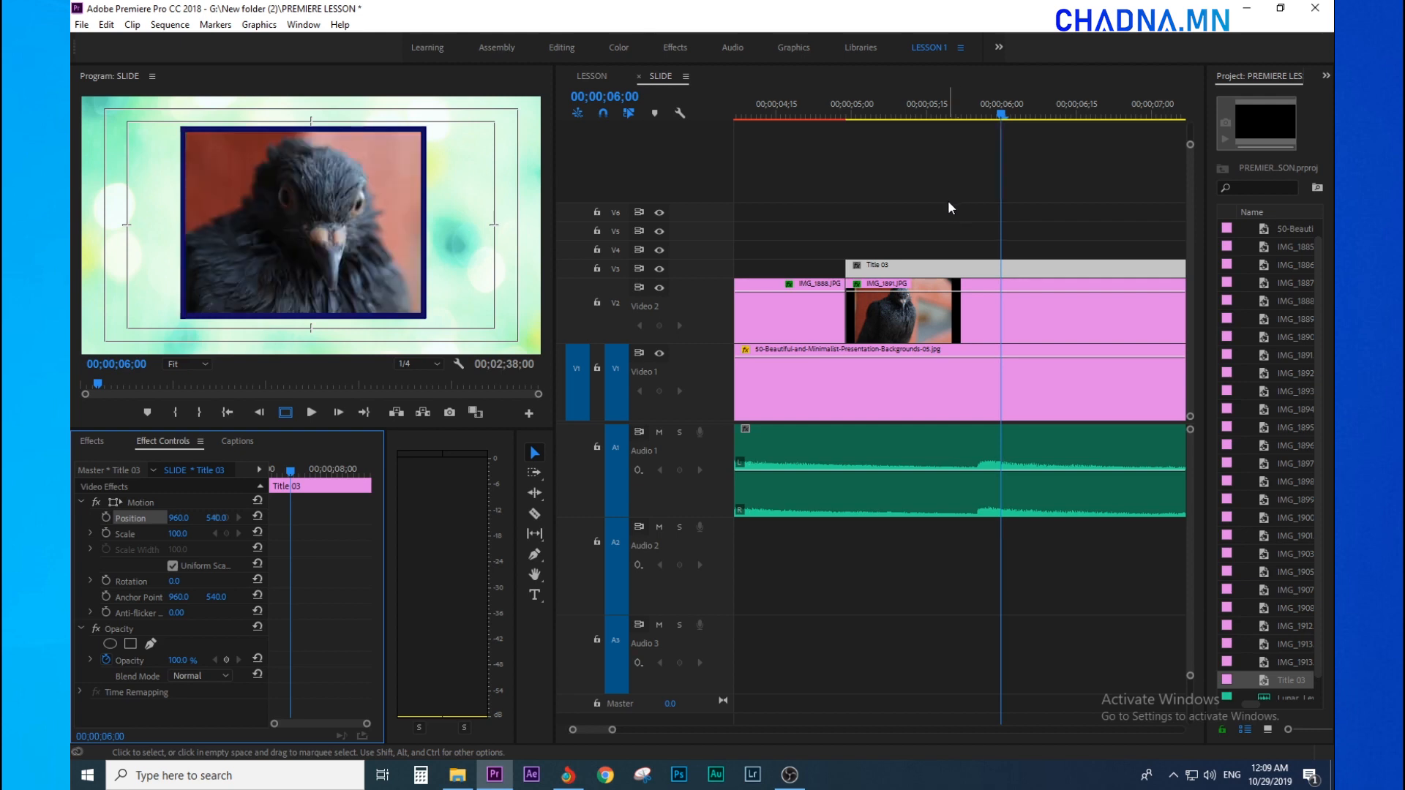
{"action": "left_click", "coordinate": [947, 199]}
{"action": "key", "text": "minus"}
{"action": "key", "text": "minus"}
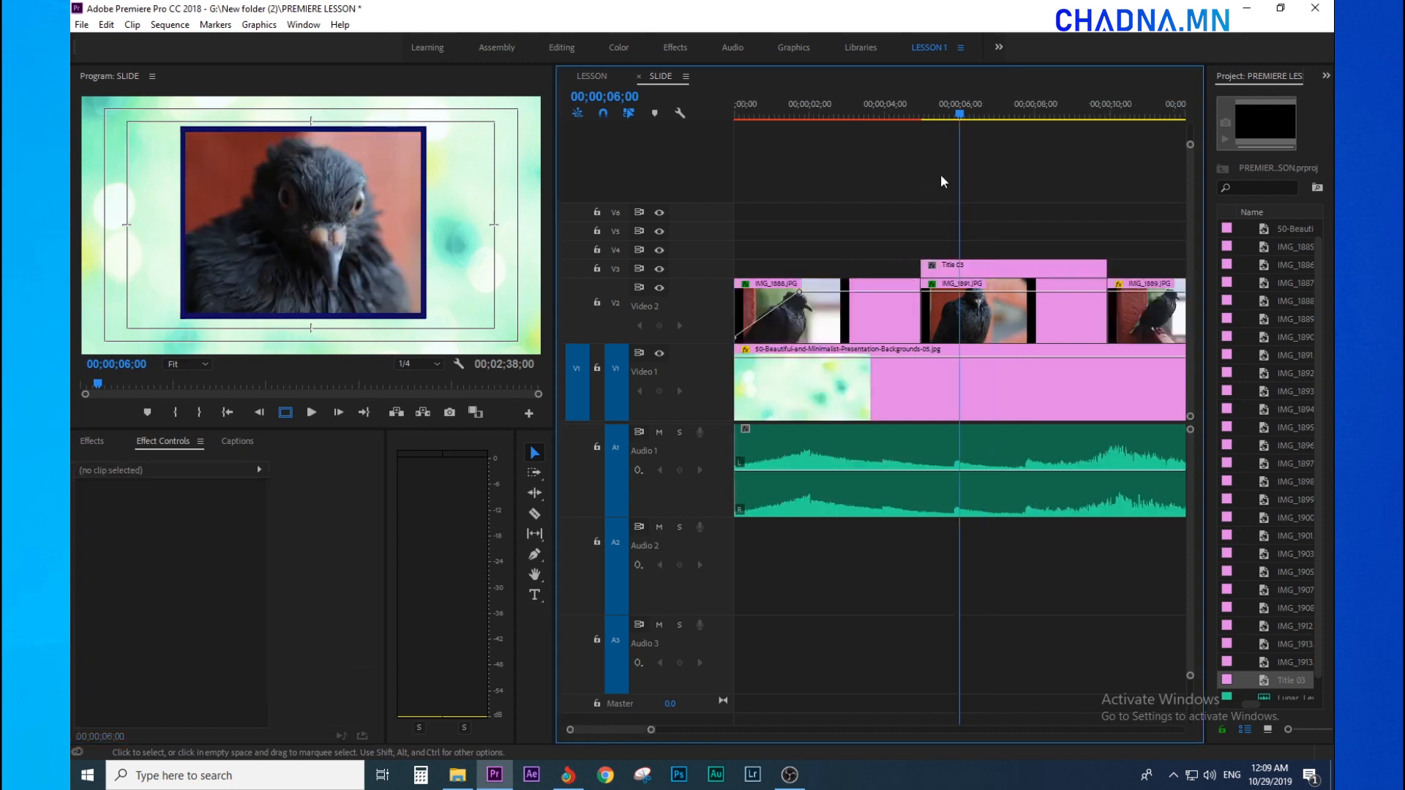
{"action": "key", "text": "minus"}
{"action": "key", "text": "equal"}
{"action": "key", "text": "equal"}
{"action": "key", "text": "minus"}
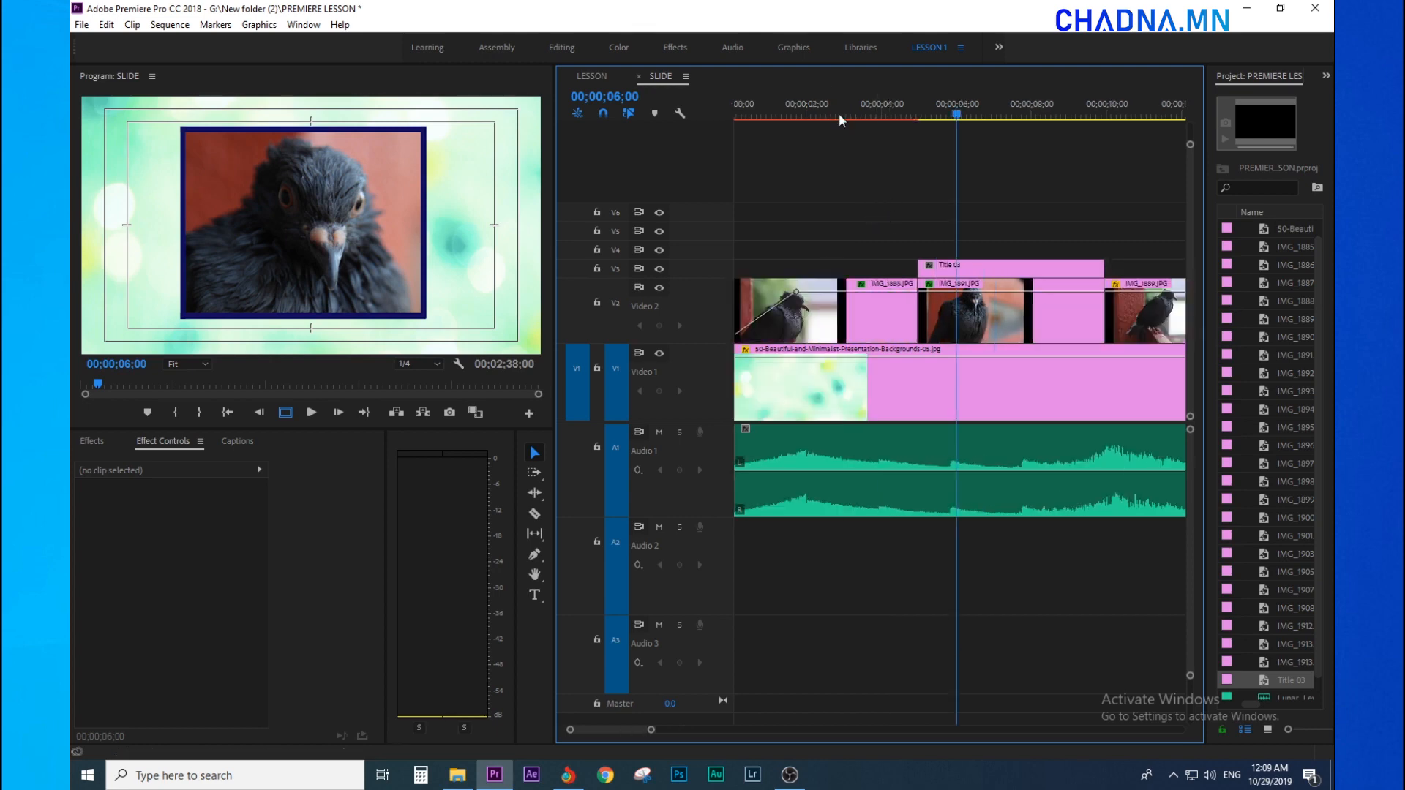
{"action": "key", "text": "minus"}
{"action": "key", "text": "minus"}
{"action": "key", "text": "equal"}
{"action": "key", "text": "equal"}
{"action": "key", "text": "minus"}
{"action": "key", "text": "equal"}
{"action": "key", "text": "minus"}
Play the title-framed IMG_1891 photo and compare it with the orange-bordered IMG_1888 photo and its effect settings.
{"action": "left_click_drag", "start_coordinate": [870, 115], "coordinate": [902, 151]}
{"action": "key", "text": "equal"}
{"action": "key", "text": "minus"}
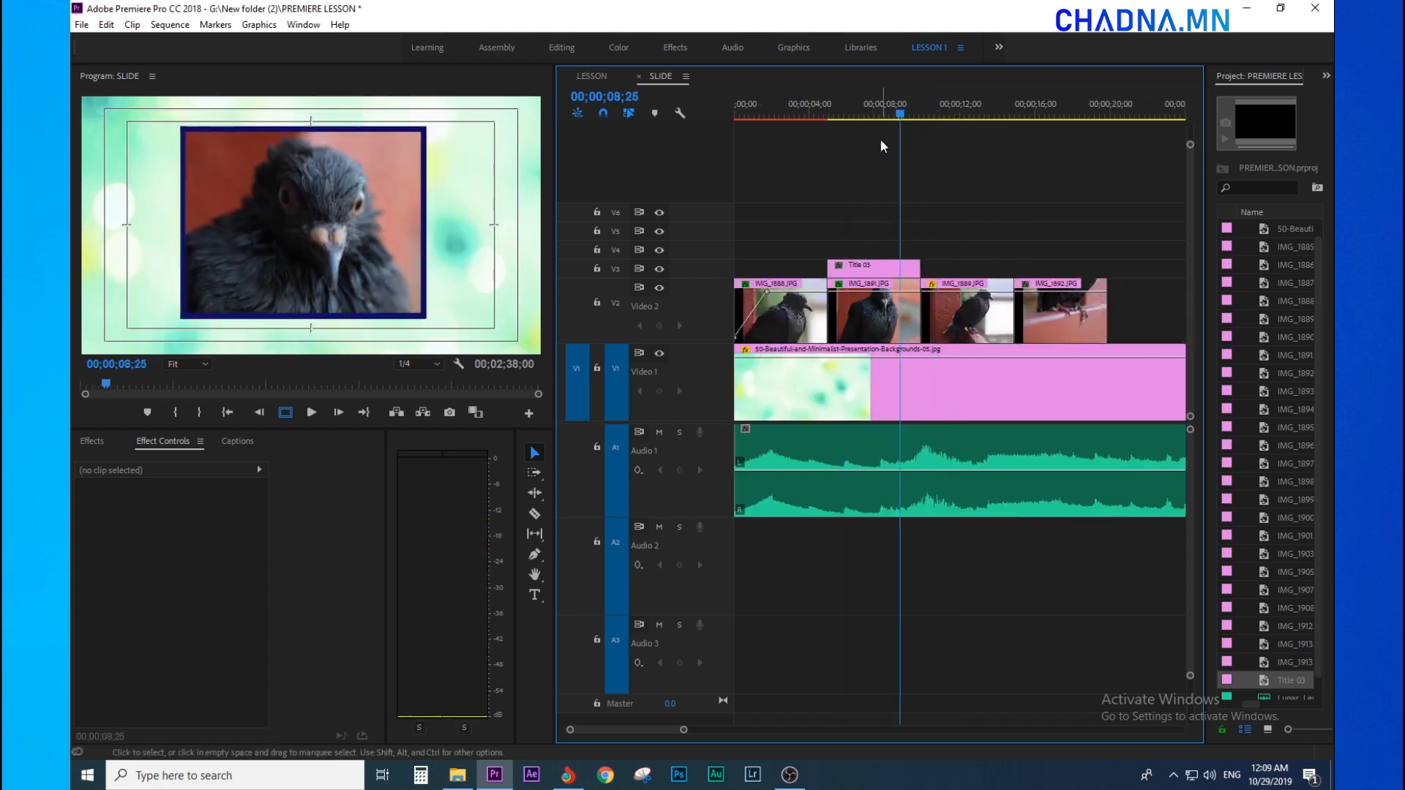
{"action": "left_click", "coordinate": [825, 112]}
{"action": "key", "text": "space"}
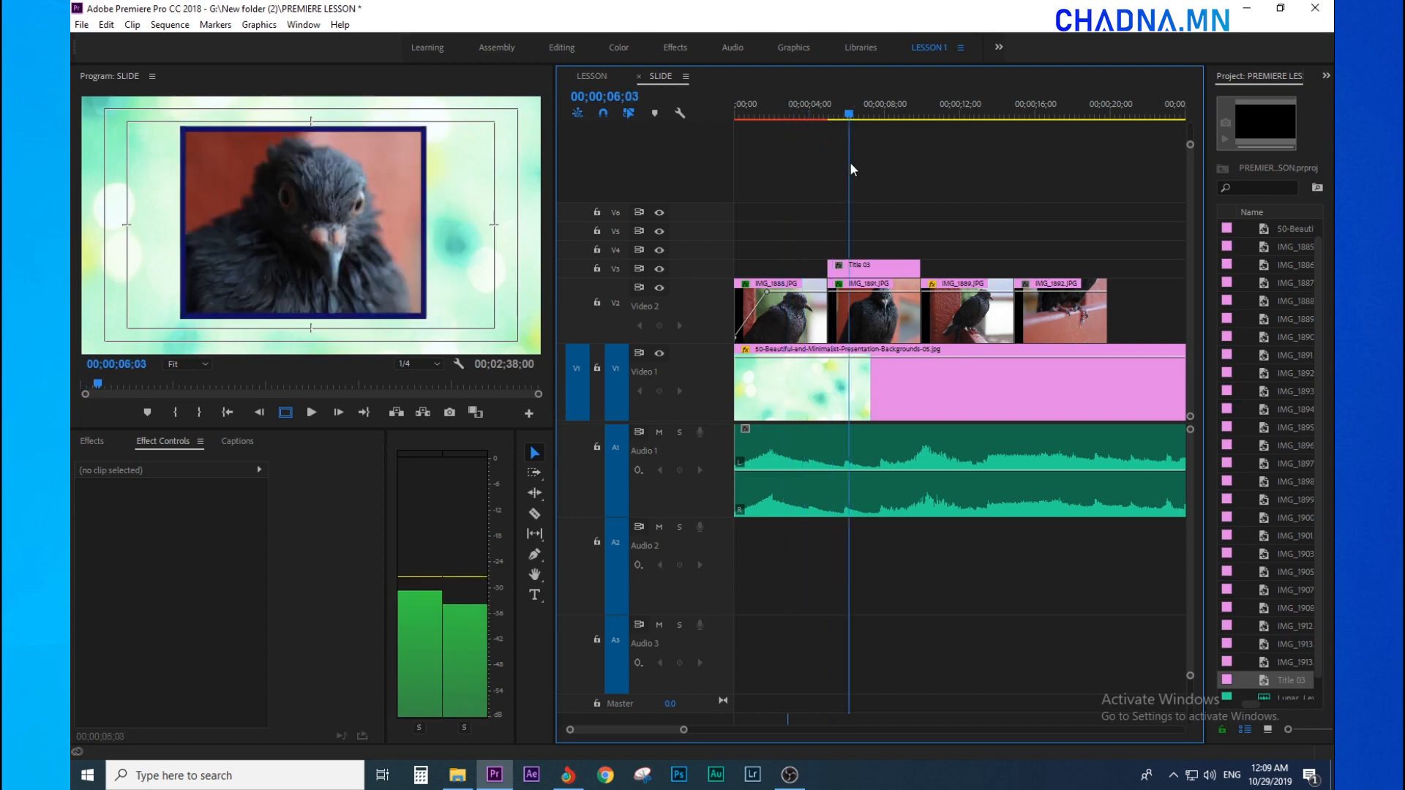
{"action": "mouse_move", "coordinate": [829, 199]}
{"action": "left_mouse_down"}
{"action": "mouse_move", "coordinate": [805, 206]}
{"action": "mouse_move", "coordinate": [868, 191]}
{"action": "mouse_move", "coordinate": [806, 206]}
{"action": "left_mouse_up"}
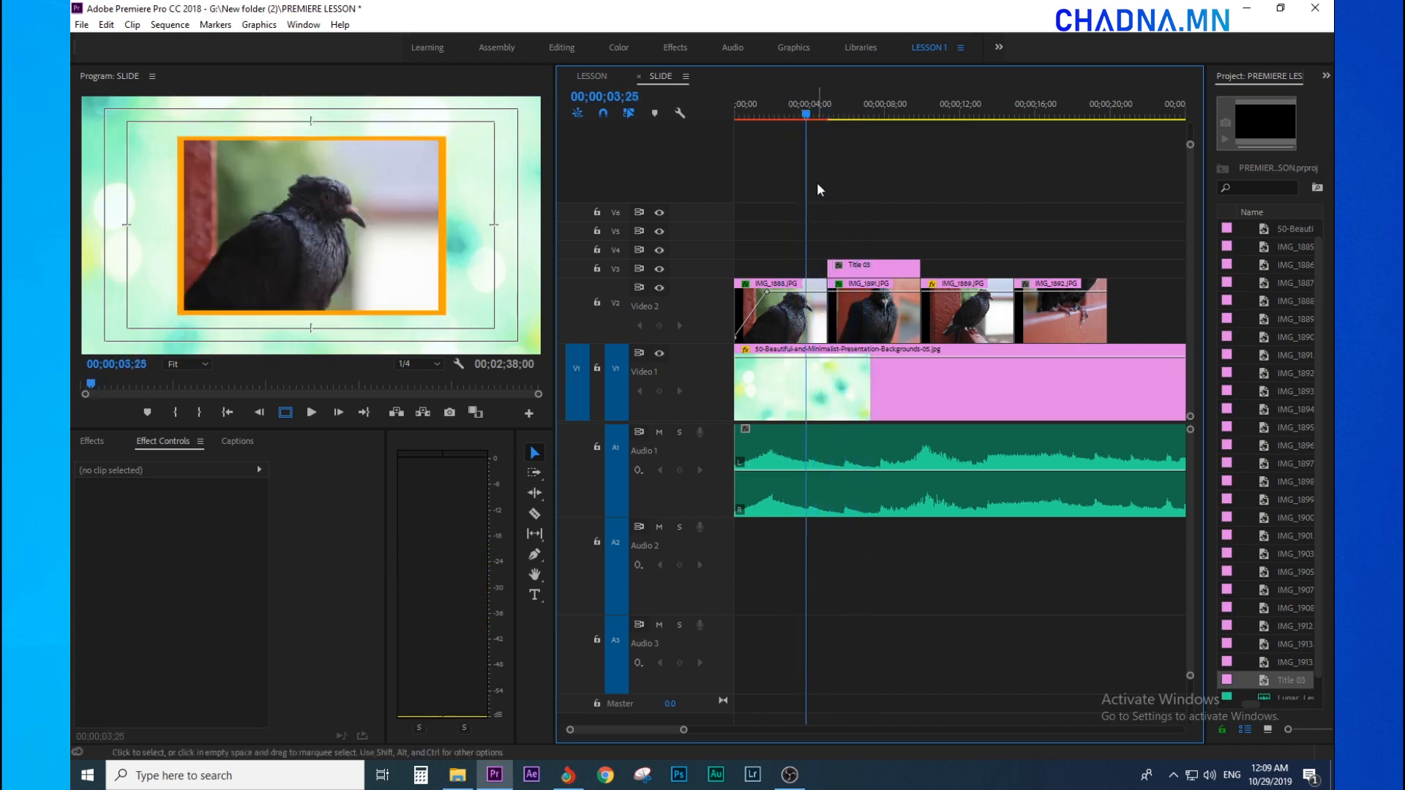
{"action": "key", "text": "equal"}
{"action": "left_click_drag", "start_coordinate": [934, 113], "coordinate": [859, 135]}
{"action": "left_click", "coordinate": [859, 300]}
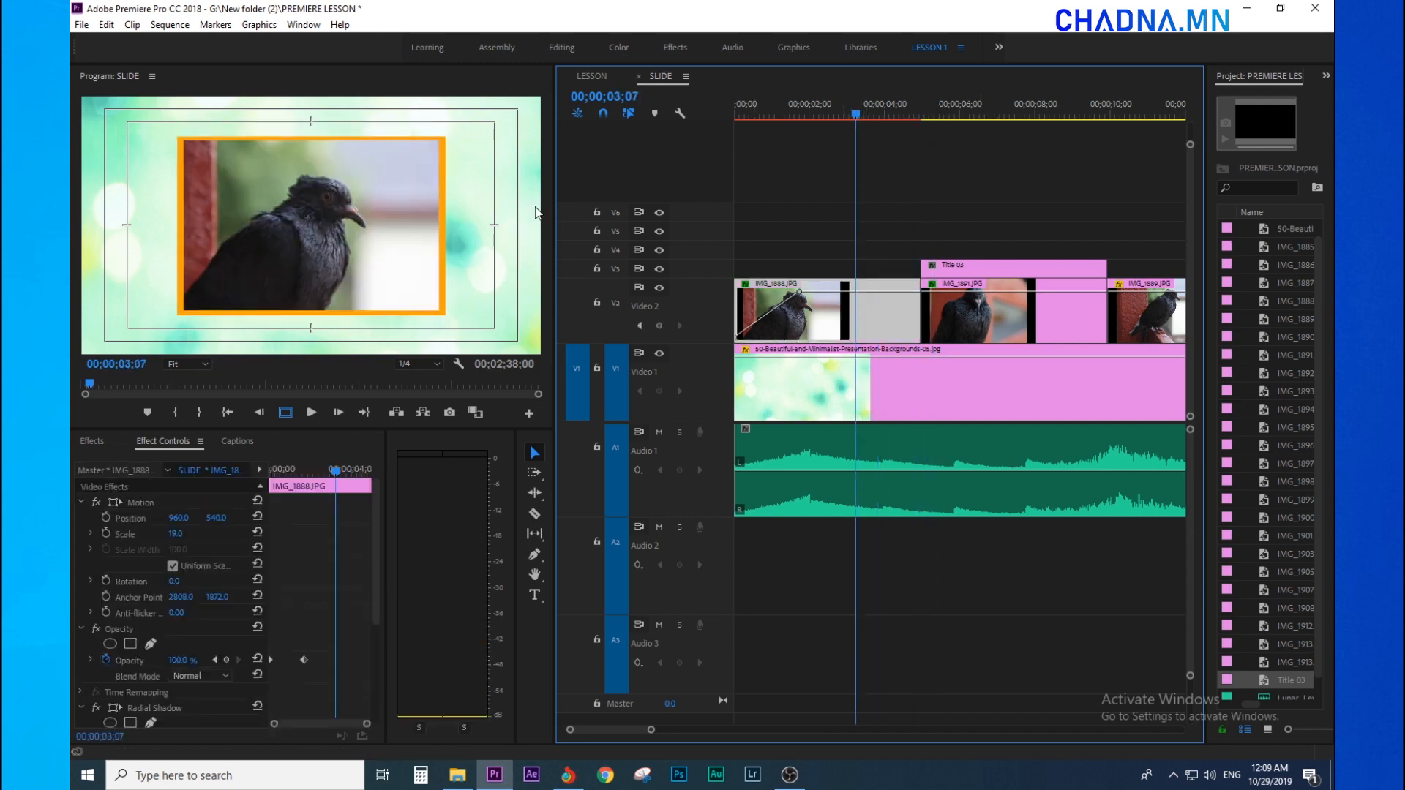
Set the IMG_1889 photo's scale to 18.
{"action": "left_click", "coordinate": [1036, 115]}
{"action": "key", "text": "minus"}
{"action": "left_click", "coordinate": [893, 269]}
{"action": "left_click", "coordinate": [974, 114]}
{"action": "key", "text": "equal"}
{"action": "left_click", "coordinate": [907, 314]}
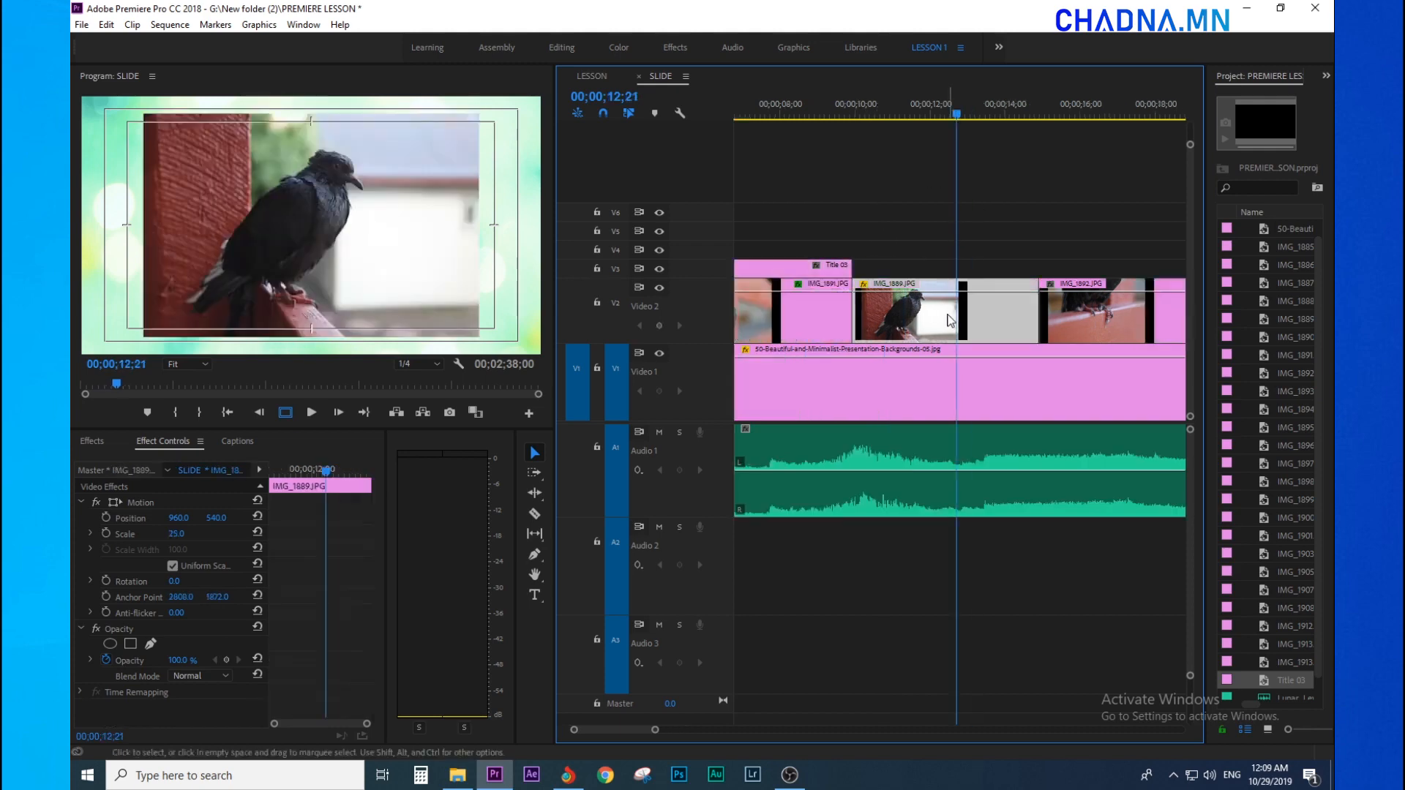
{"action": "left_click_drag", "start_coordinate": [178, 534], "coordinate": [172, 534]}
Copy the Radial Shadow effect from IMG_1888 to IMG_1889 and save the project.
{"action": "left_click", "coordinate": [781, 320]}
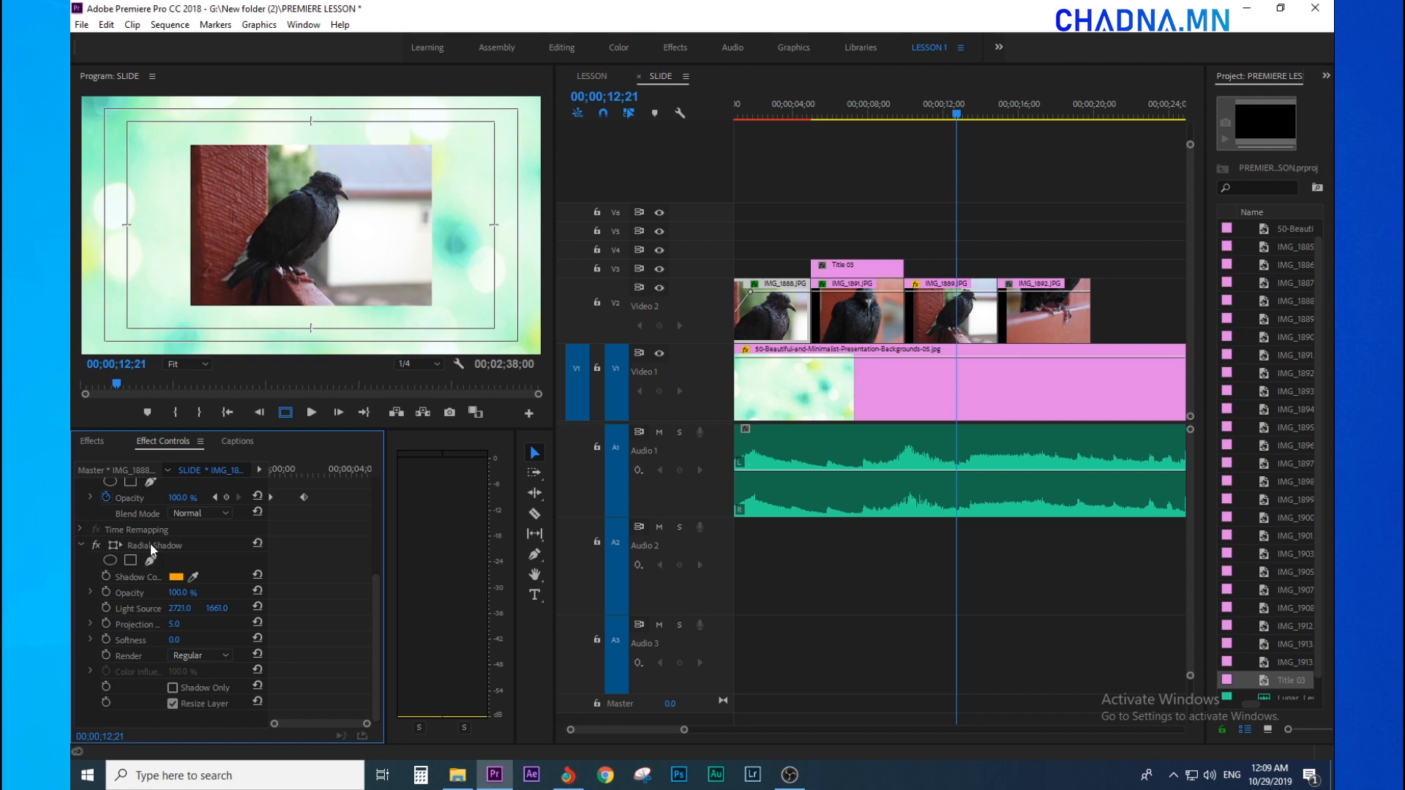
{"action": "right_click", "coordinate": [151, 550]}
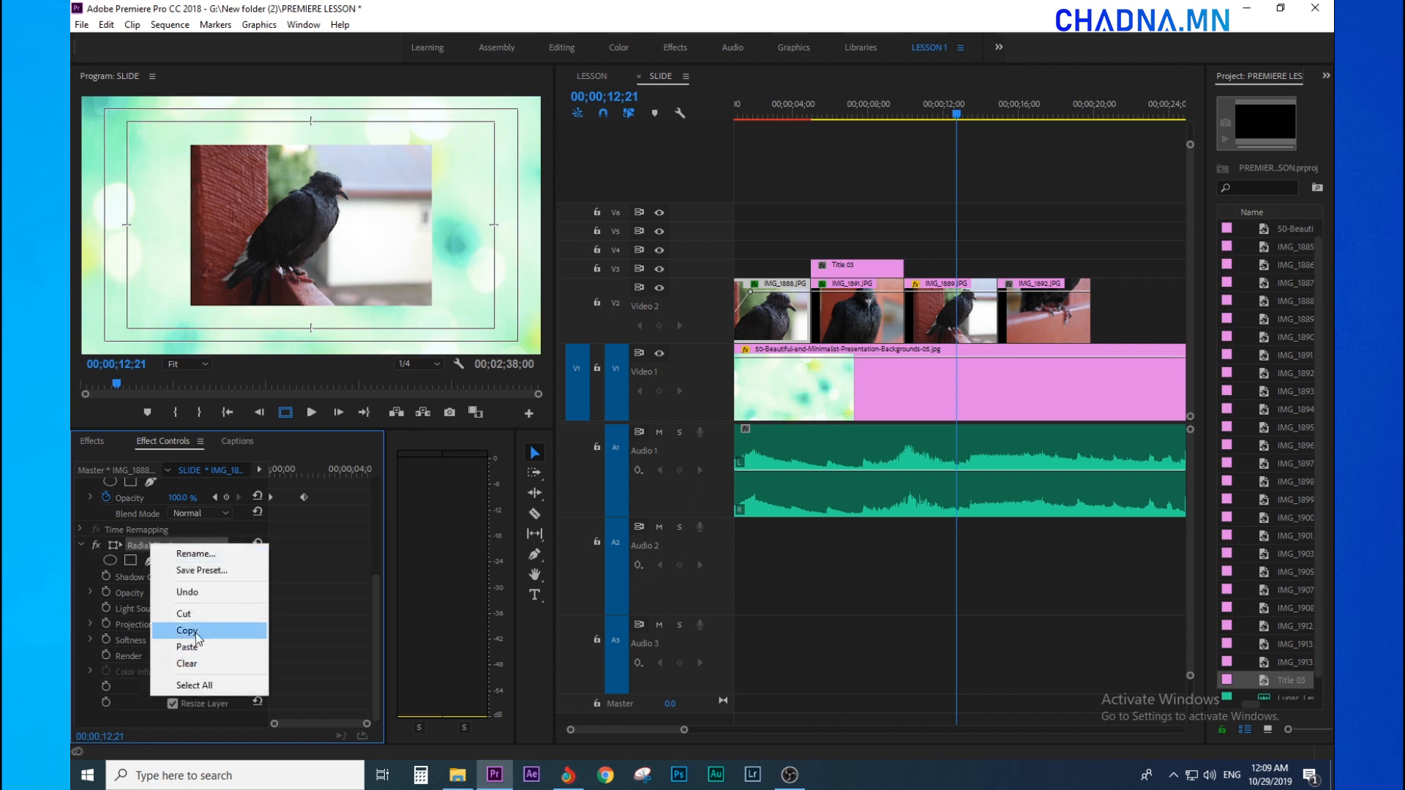
{"action": "left_click", "coordinate": [192, 632]}
{"action": "left_click", "coordinate": [960, 325]}
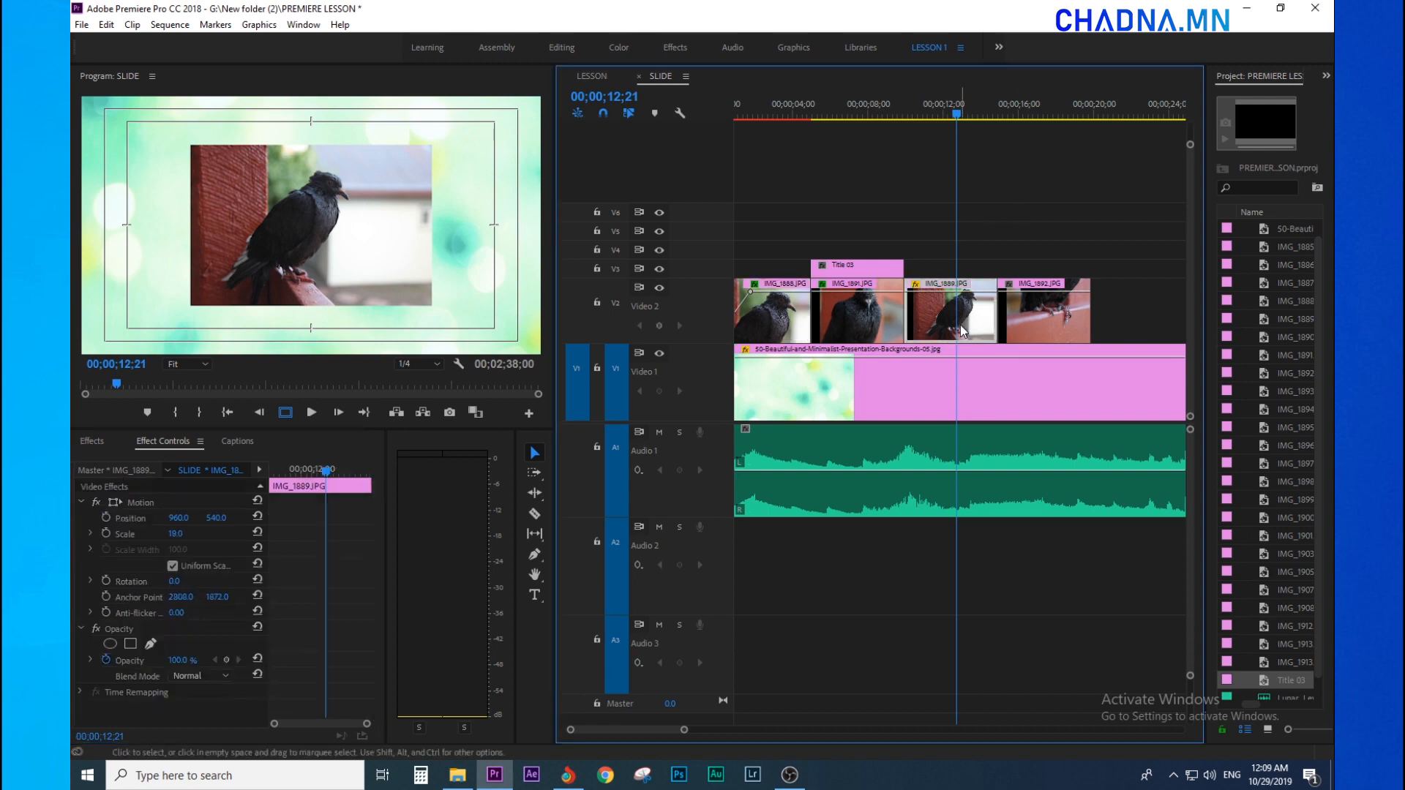
{"action": "key", "text": "ctrl+v"}
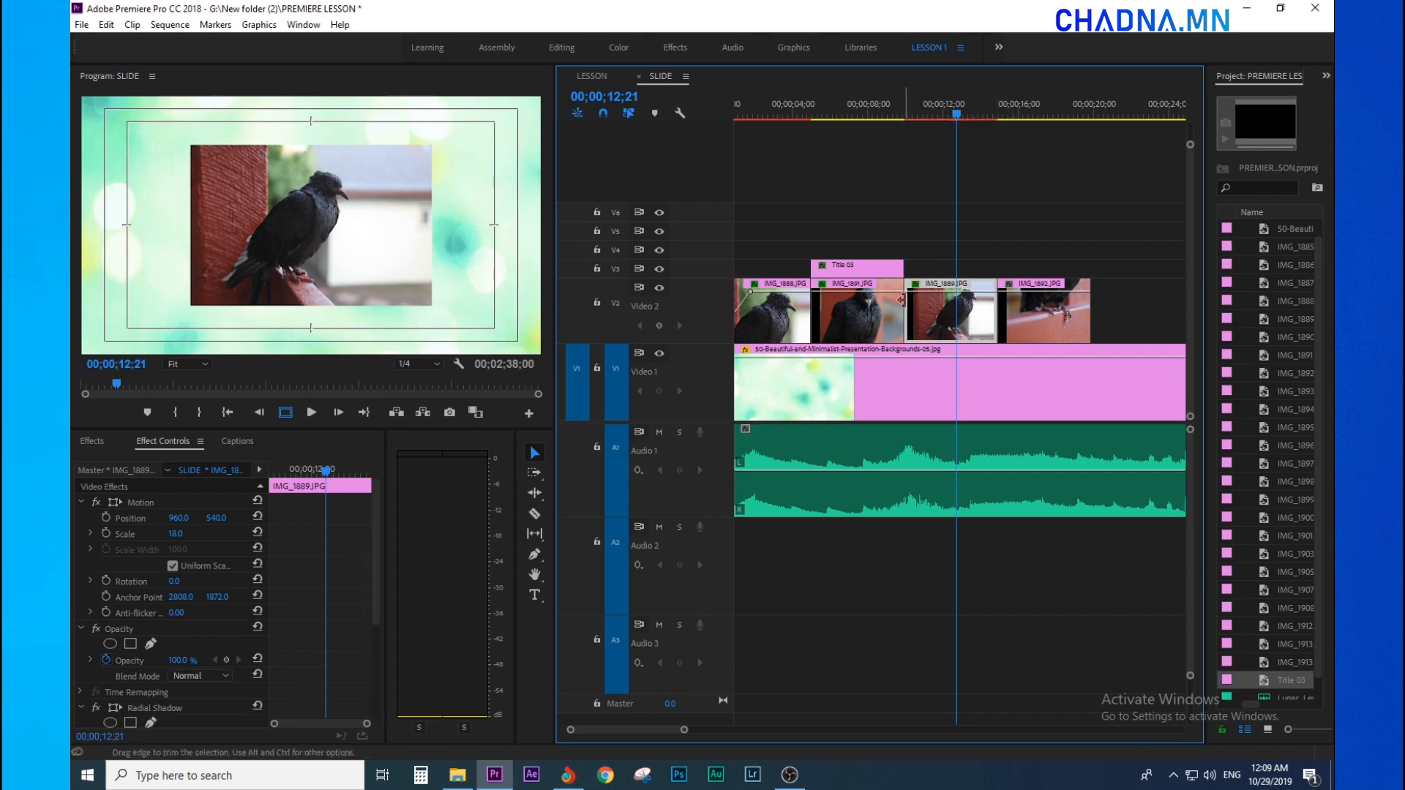
{"action": "key", "text": "ctrl+s"}
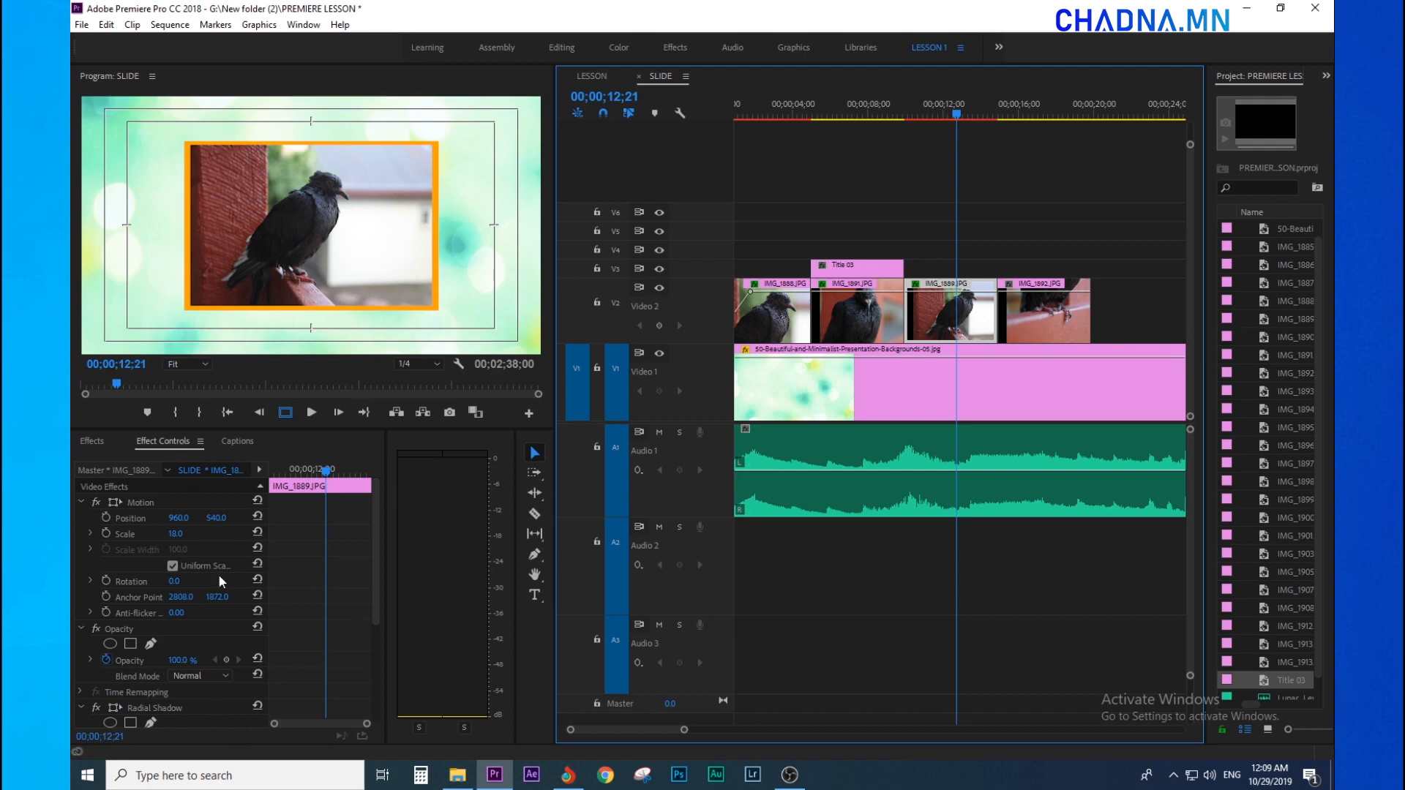
Paste the Radial Shadow effect onto the IMG_1892 photo and change its shadow color to red FF0036.
{"action": "key", "text": "ctrl+v"}
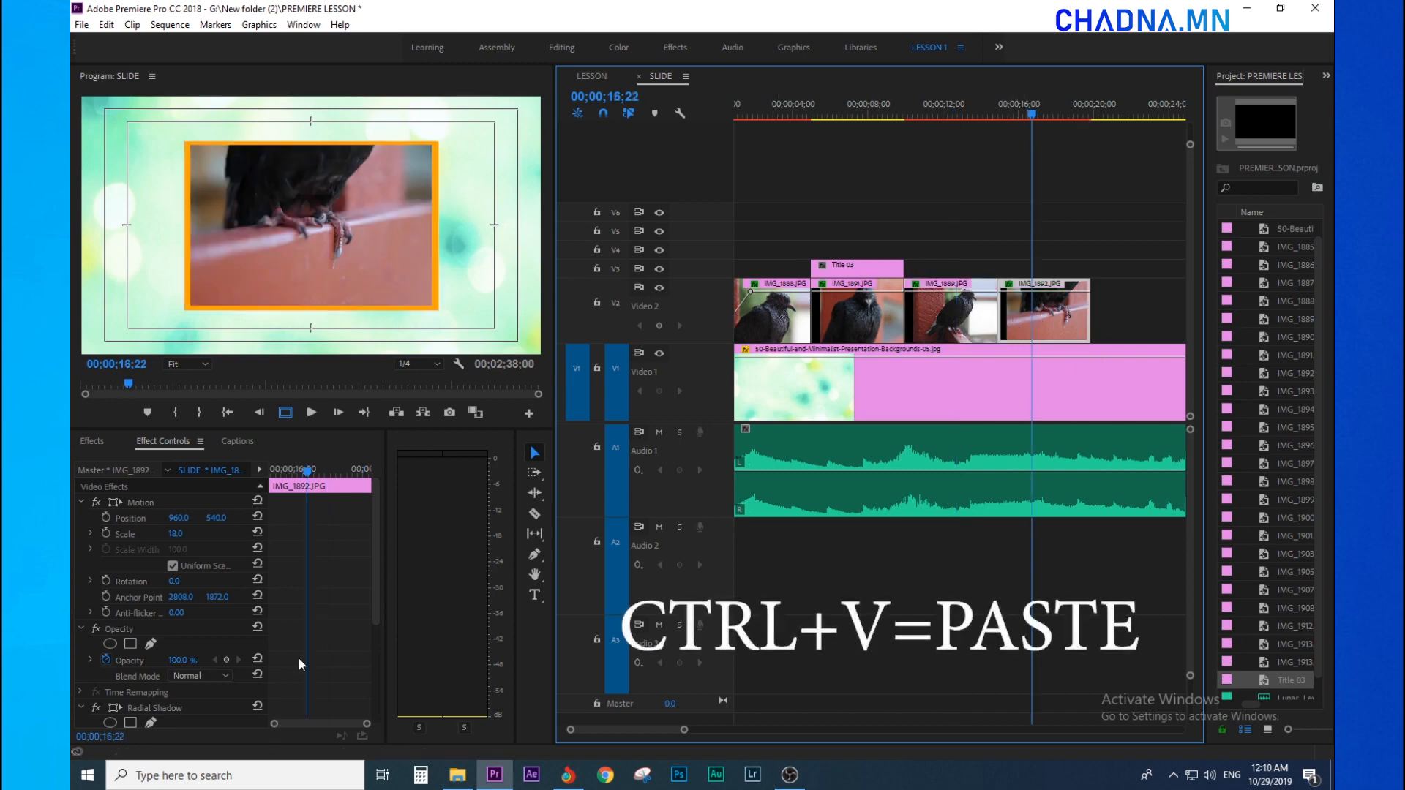
{"action": "scroll", "coordinate": [297, 657], "scroll_direction": "down", "scroll_amount": 3}
{"action": "left_click", "coordinate": [177, 648]}
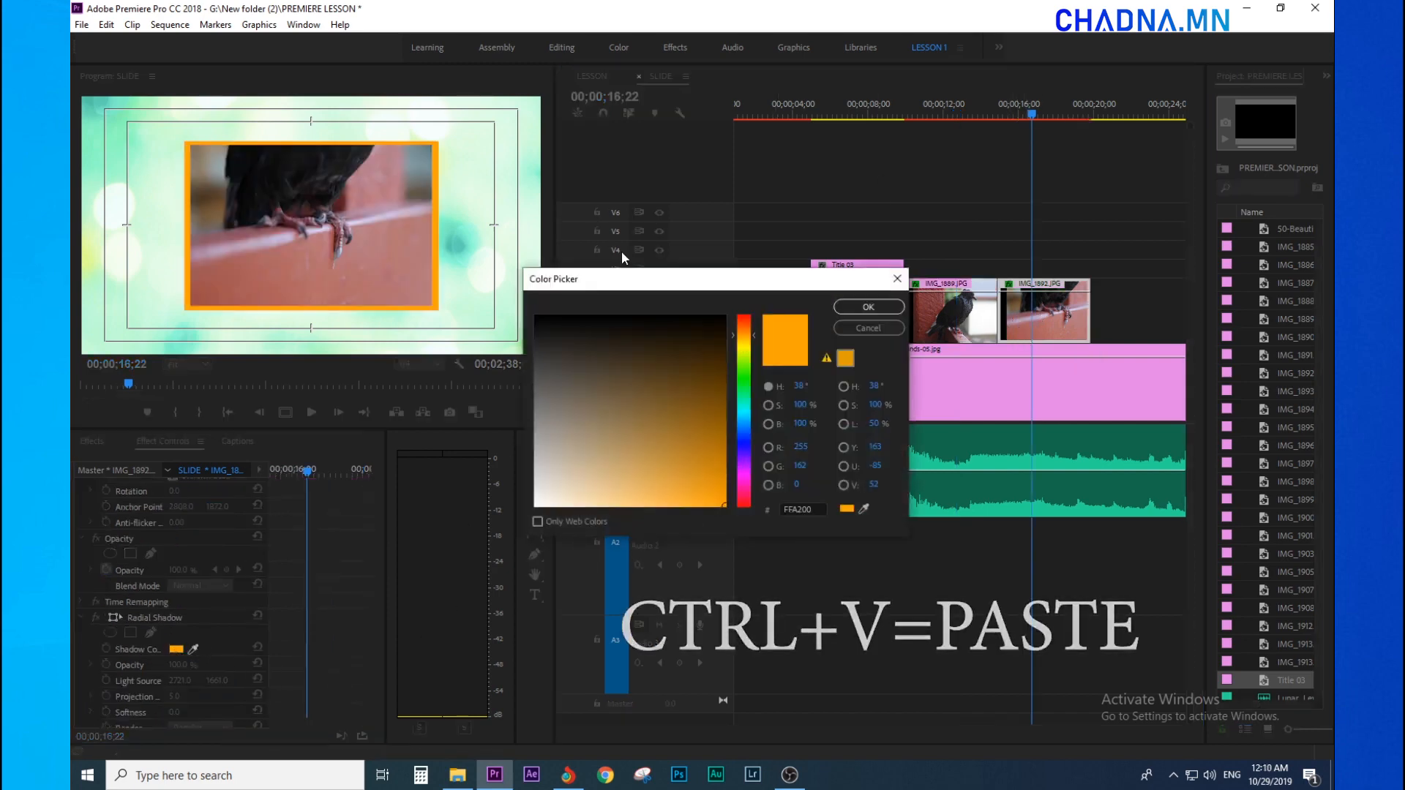
{"action": "left_click_drag", "start_coordinate": [743, 380], "coordinate": [749, 499]}
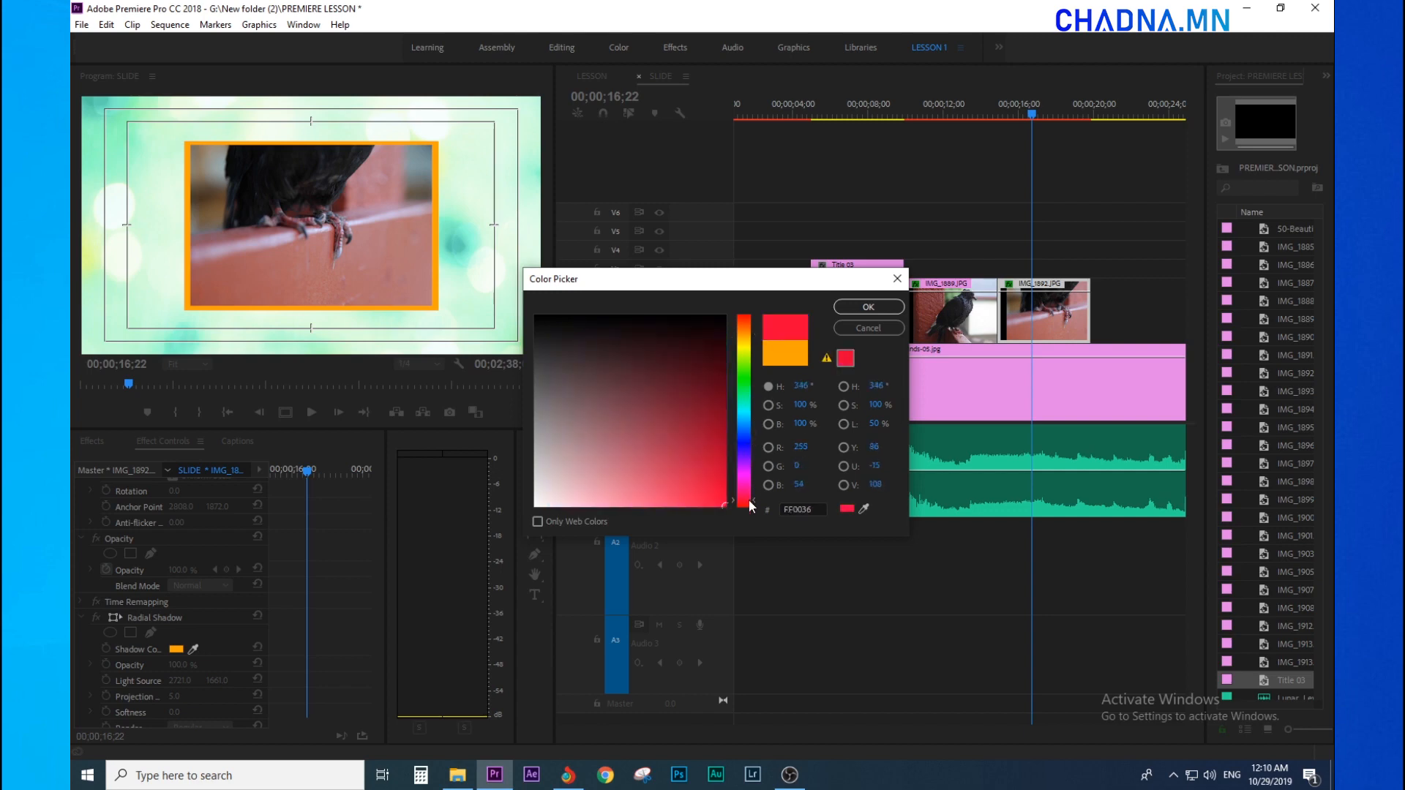
{"action": "left_click", "coordinate": [862, 308]}
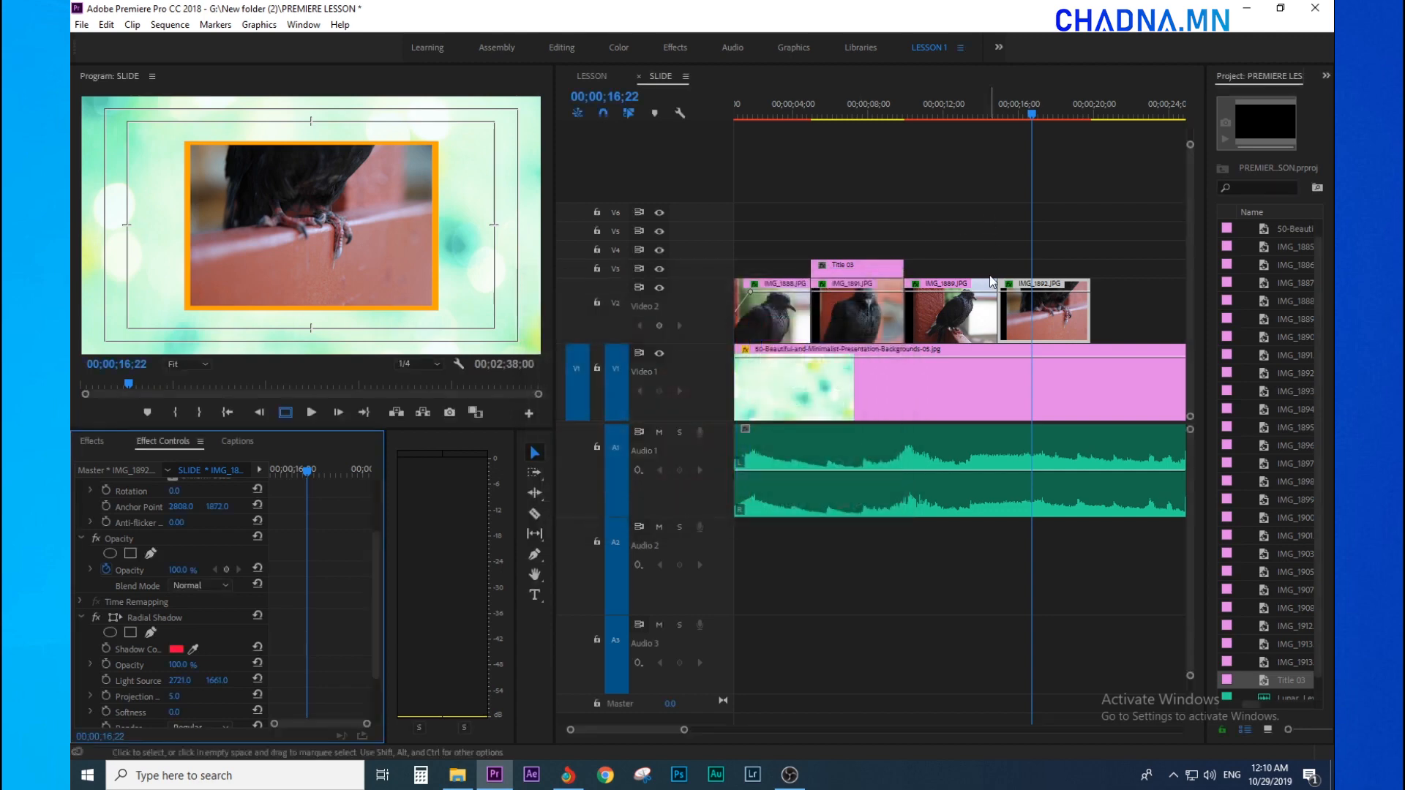
Change the Radial Shadow color of the IMG_1889 photo to dark purple.
{"action": "left_click_drag", "start_coordinate": [761, 110], "coordinate": [928, 139]}
{"action": "left_click", "coordinate": [938, 327]}
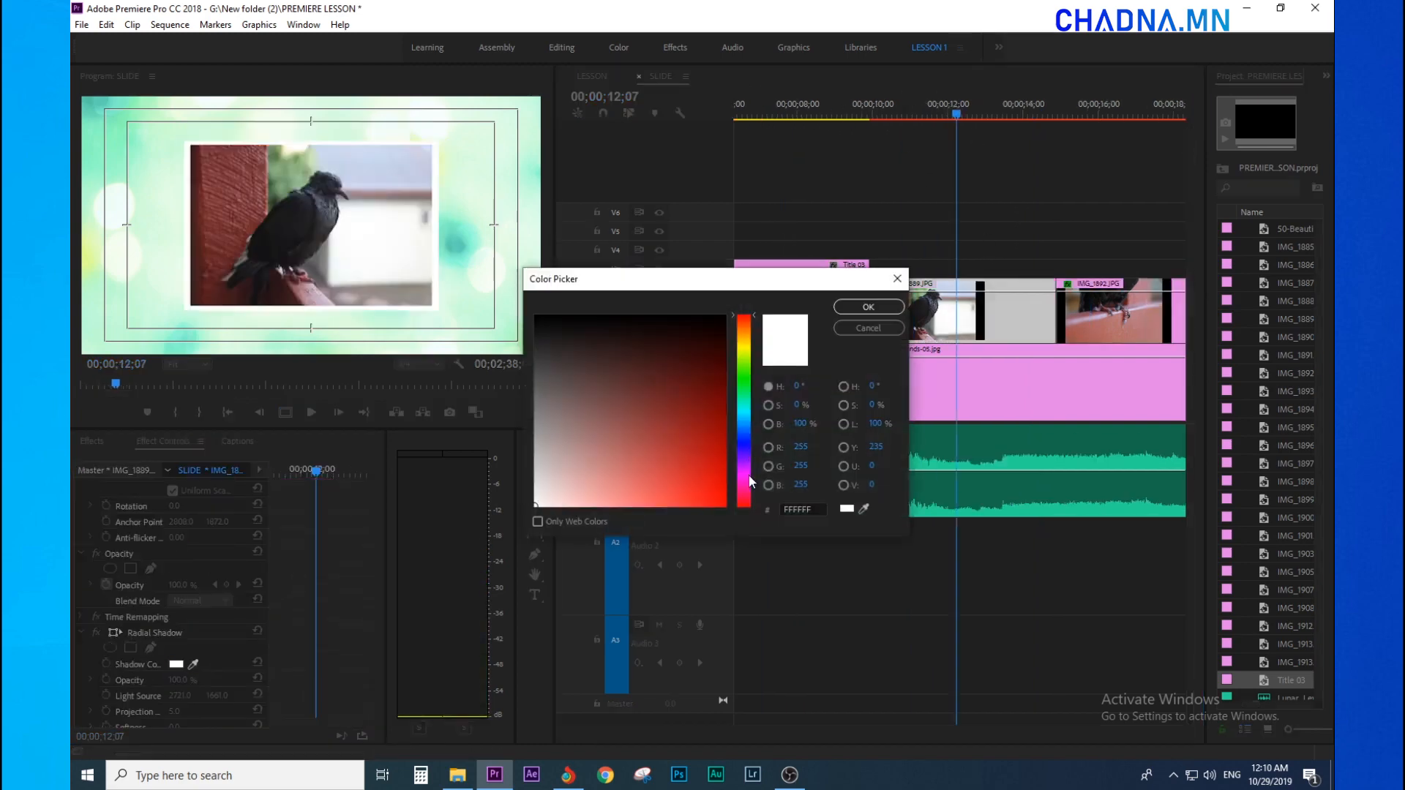
{"action": "left_click", "coordinate": [750, 481]}
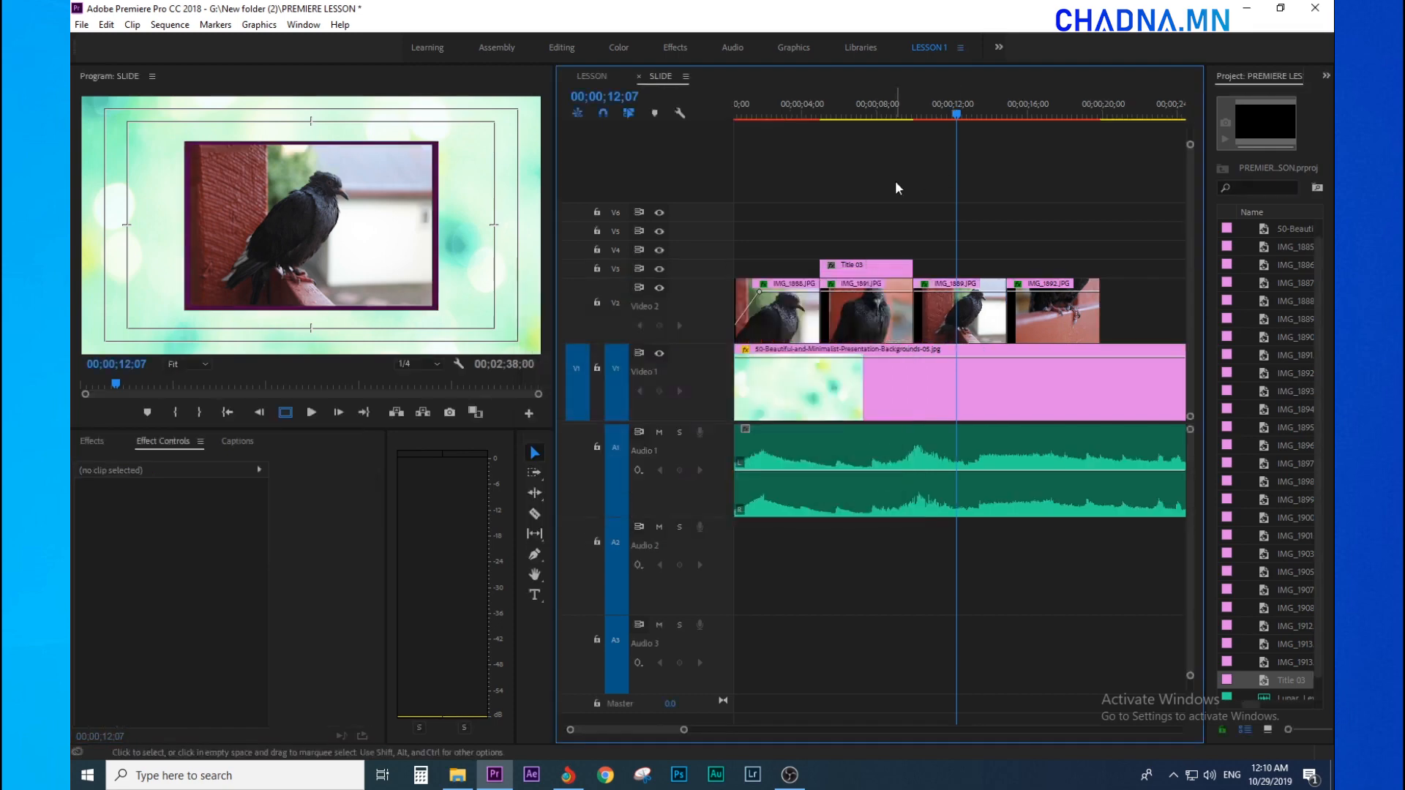
Play the sequence from its start to review the borders on the four photos.
{"action": "left_click", "coordinate": [999, 165]}
{"action": "key", "text": "minus"}
{"action": "left_click_drag", "start_coordinate": [765, 104], "coordinate": [894, 148]}
{"action": "key", "text": "minus"}
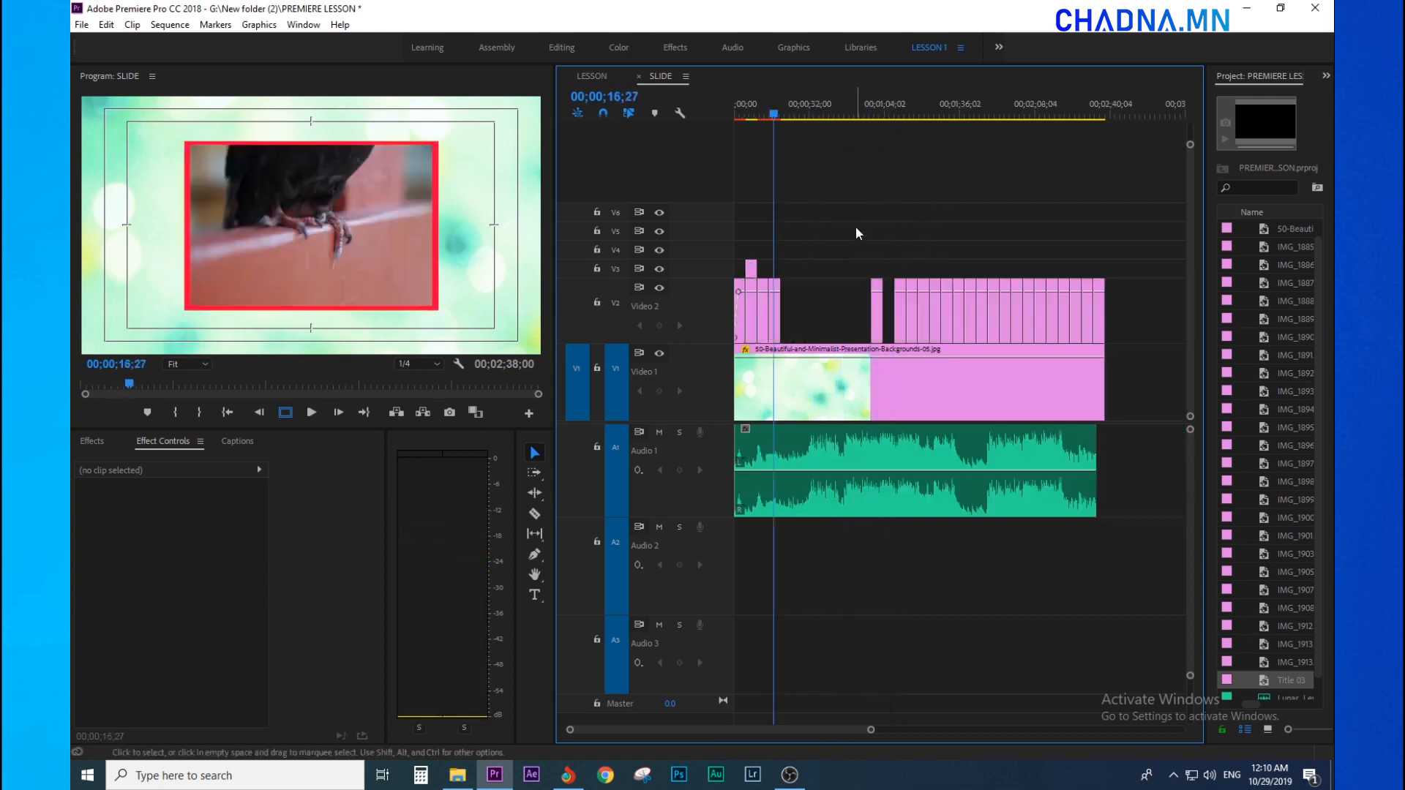
{"action": "key", "text": "equal"}
{"action": "key", "text": "Home"}
{"action": "key", "text": "space"}
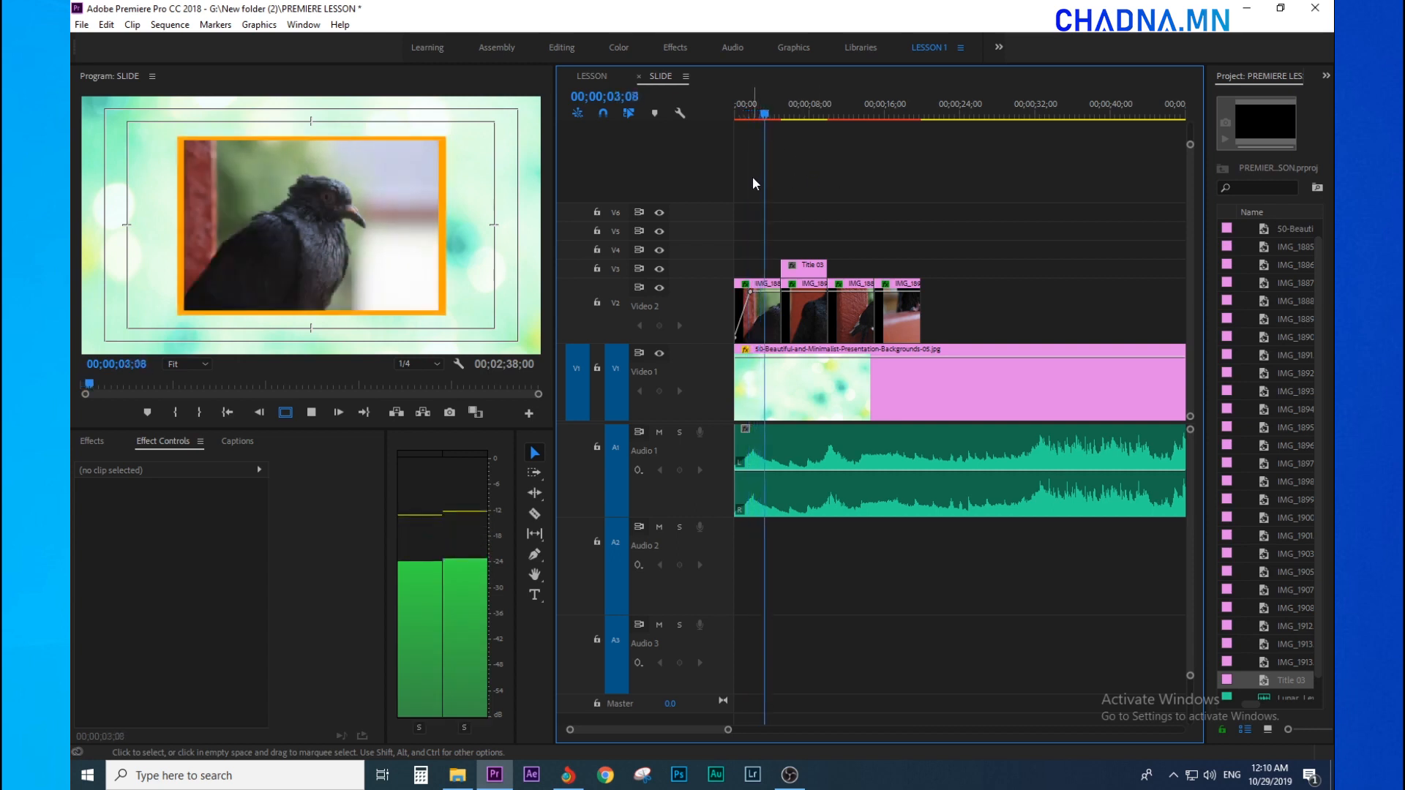
{"action": "key", "text": "equal"}
{"action": "key", "text": "equal"}
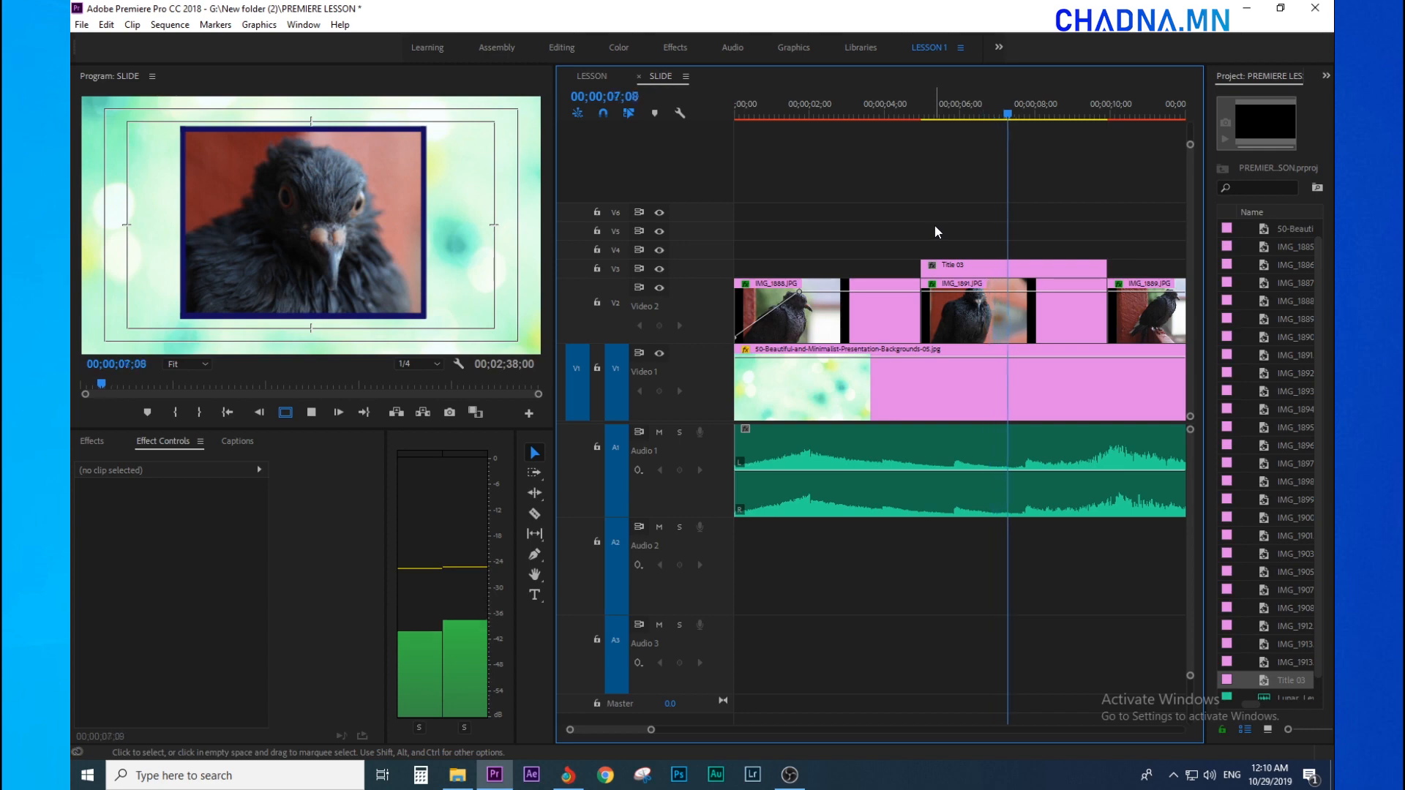
{"action": "key", "text": "minus"}
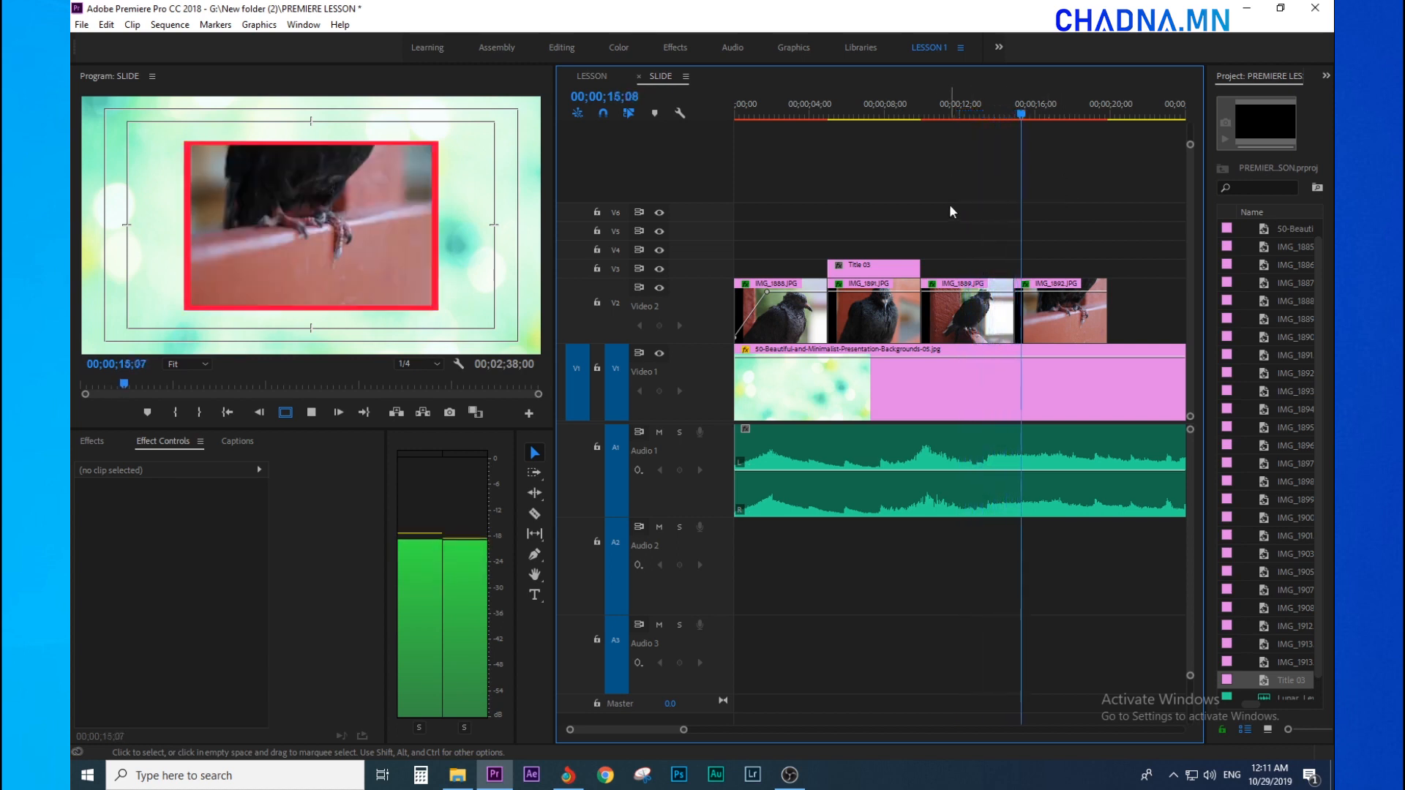
{"action": "key", "text": "minus"}
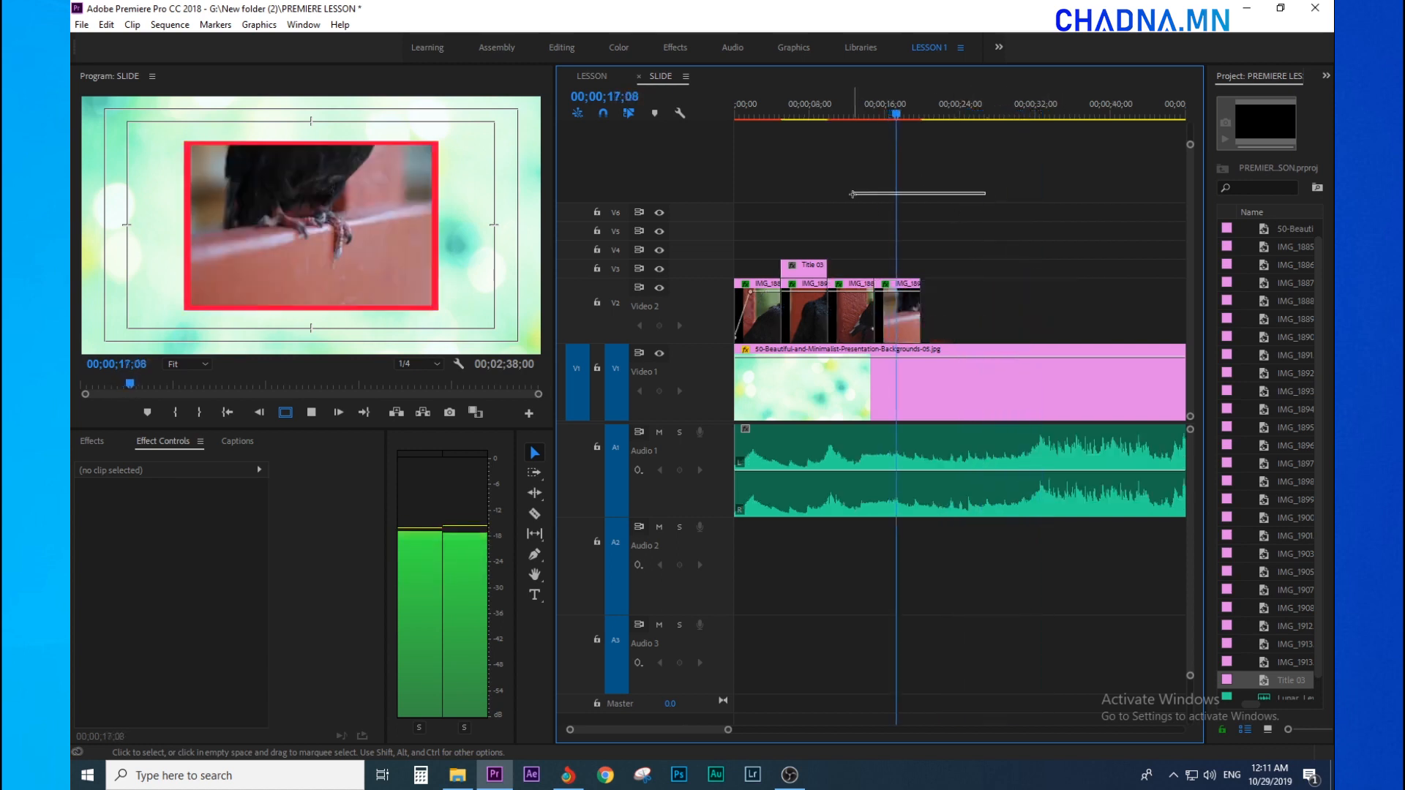
{"action": "key", "text": "equal"}
{"action": "key", "text": "minus"}
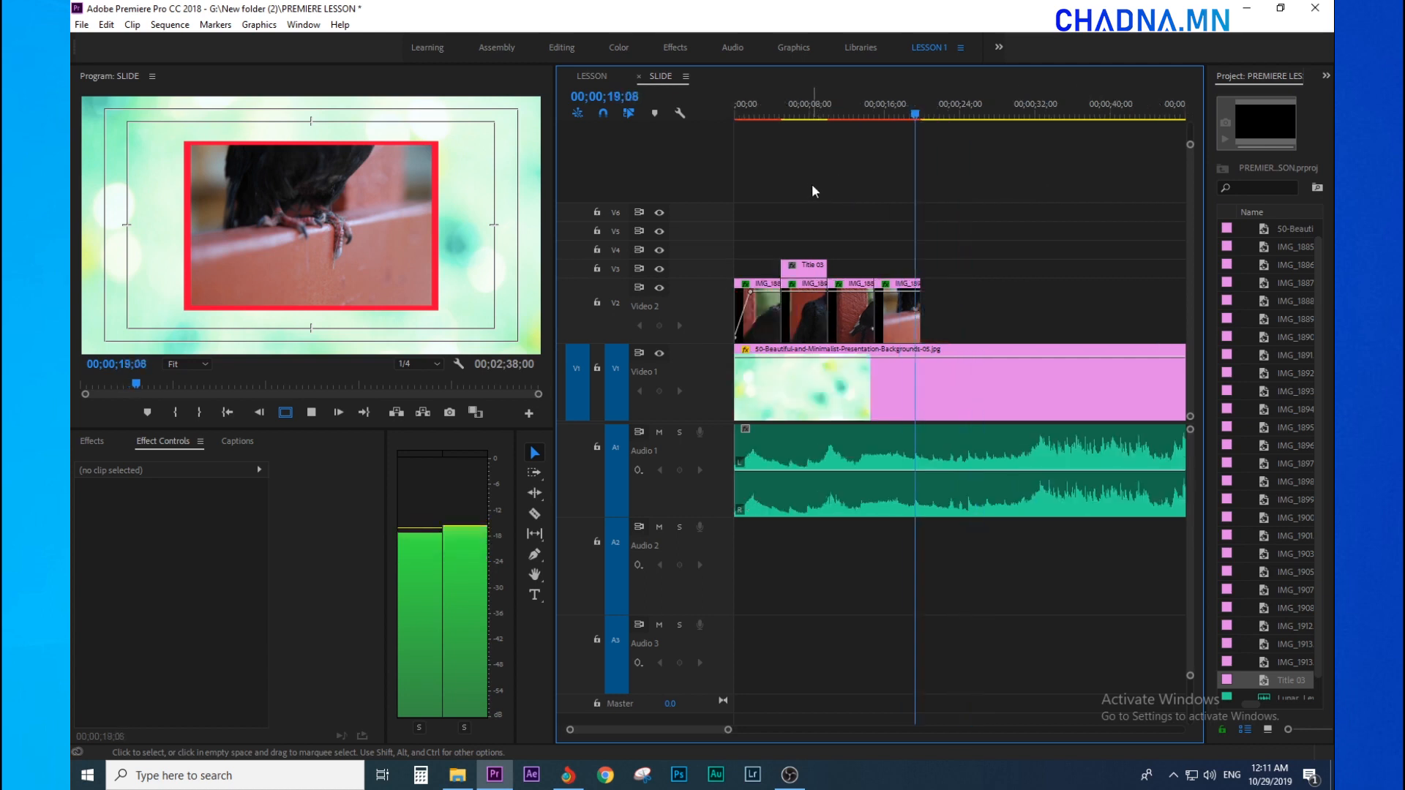
Return to the start of the sequence and briefly play the first photo around 00;00;04;00.
{"action": "left_click_drag", "start_coordinate": [871, 121], "coordinate": [724, 168]}
{"action": "key", "text": "minus"}
{"action": "key", "text": "equal"}
{"action": "key", "text": "equal"}
{"action": "key", "text": "equal"}
{"action": "key", "text": "equal"}
{"action": "key", "text": "minus"}
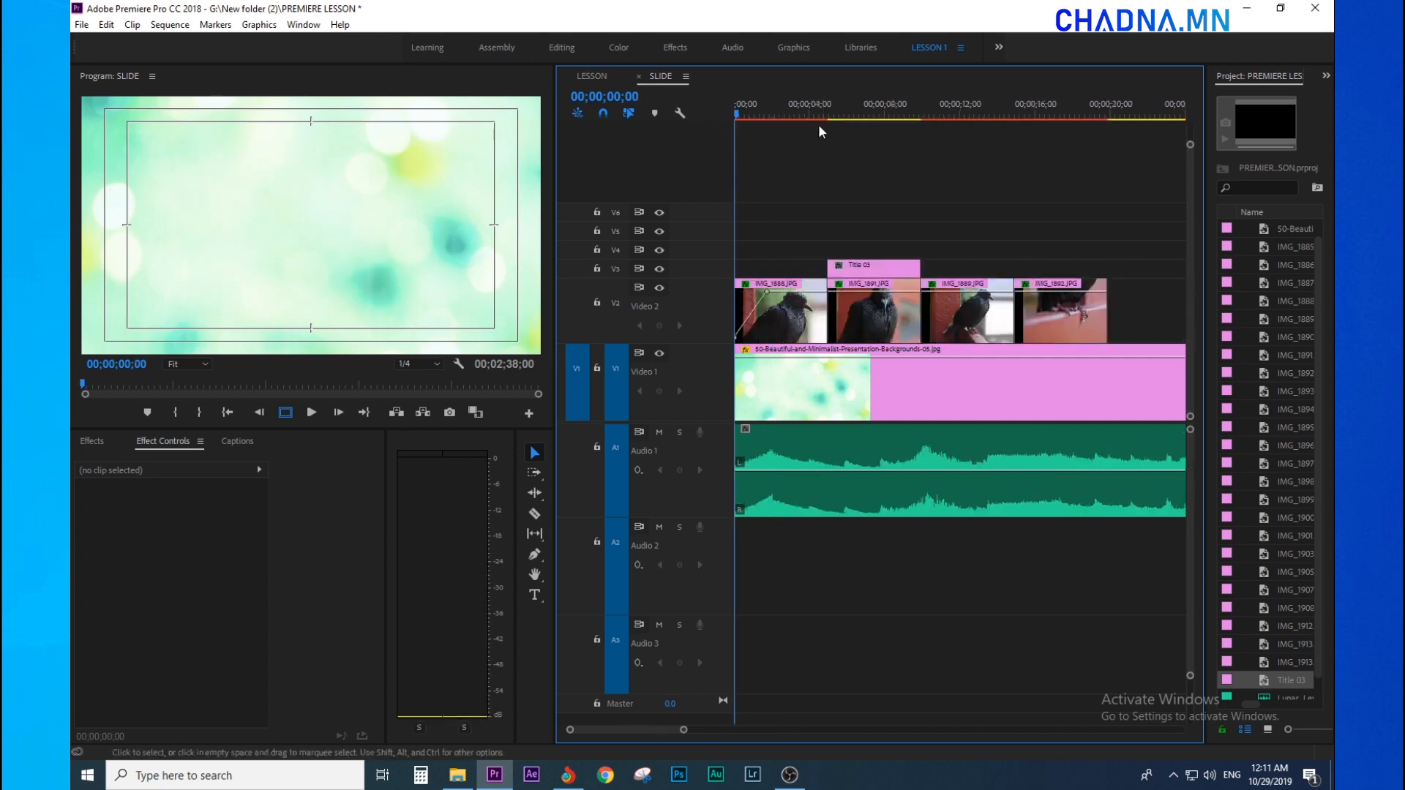
{"action": "left_click", "coordinate": [798, 112]}
{"action": "key", "text": "space"}
{"action": "key", "text": "space"}
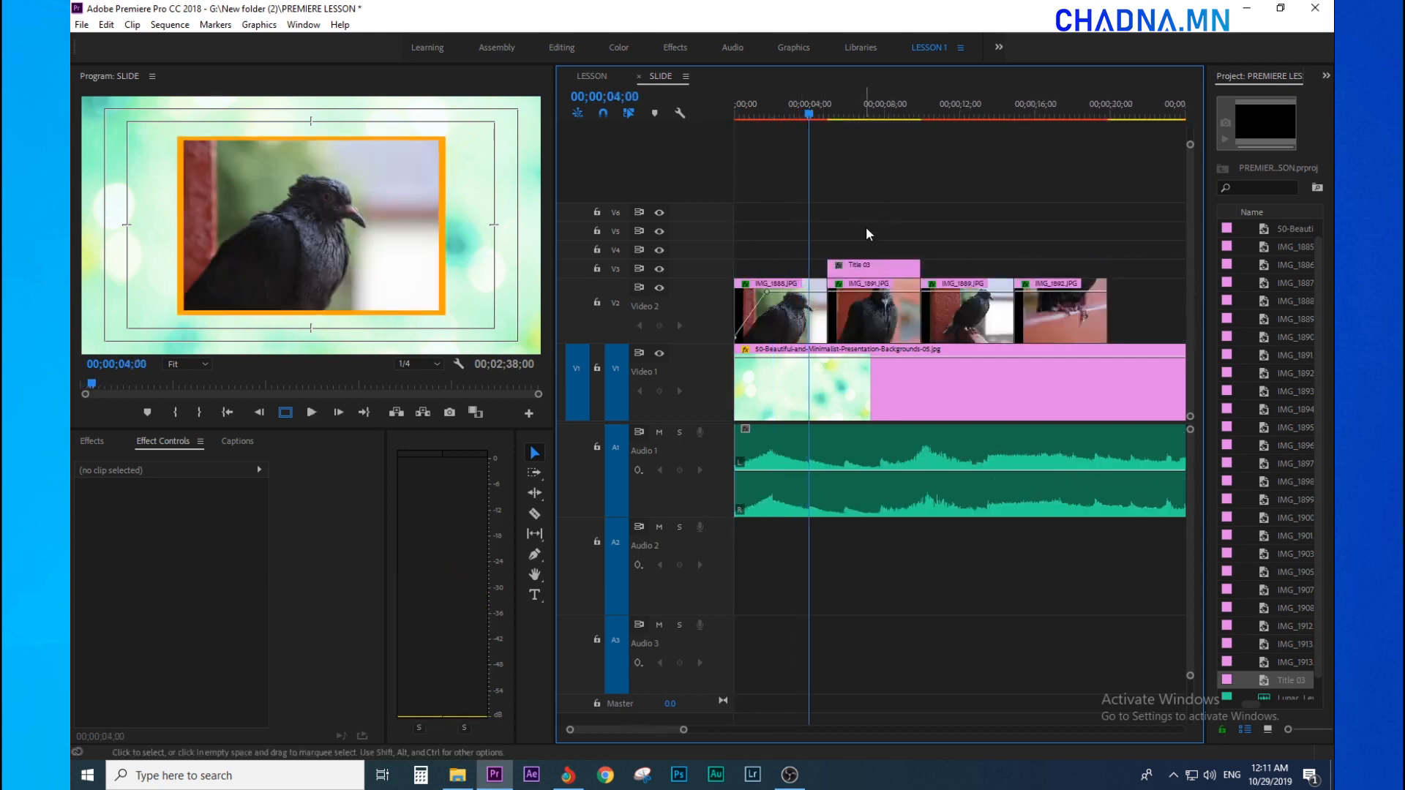
Delete the Title 03 border clip above IMG_1891 and check the photo borders across the sequence.
{"action": "left_click", "coordinate": [874, 266]}
{"action": "left_click_drag", "start_coordinate": [849, 109], "coordinate": [870, 136]}
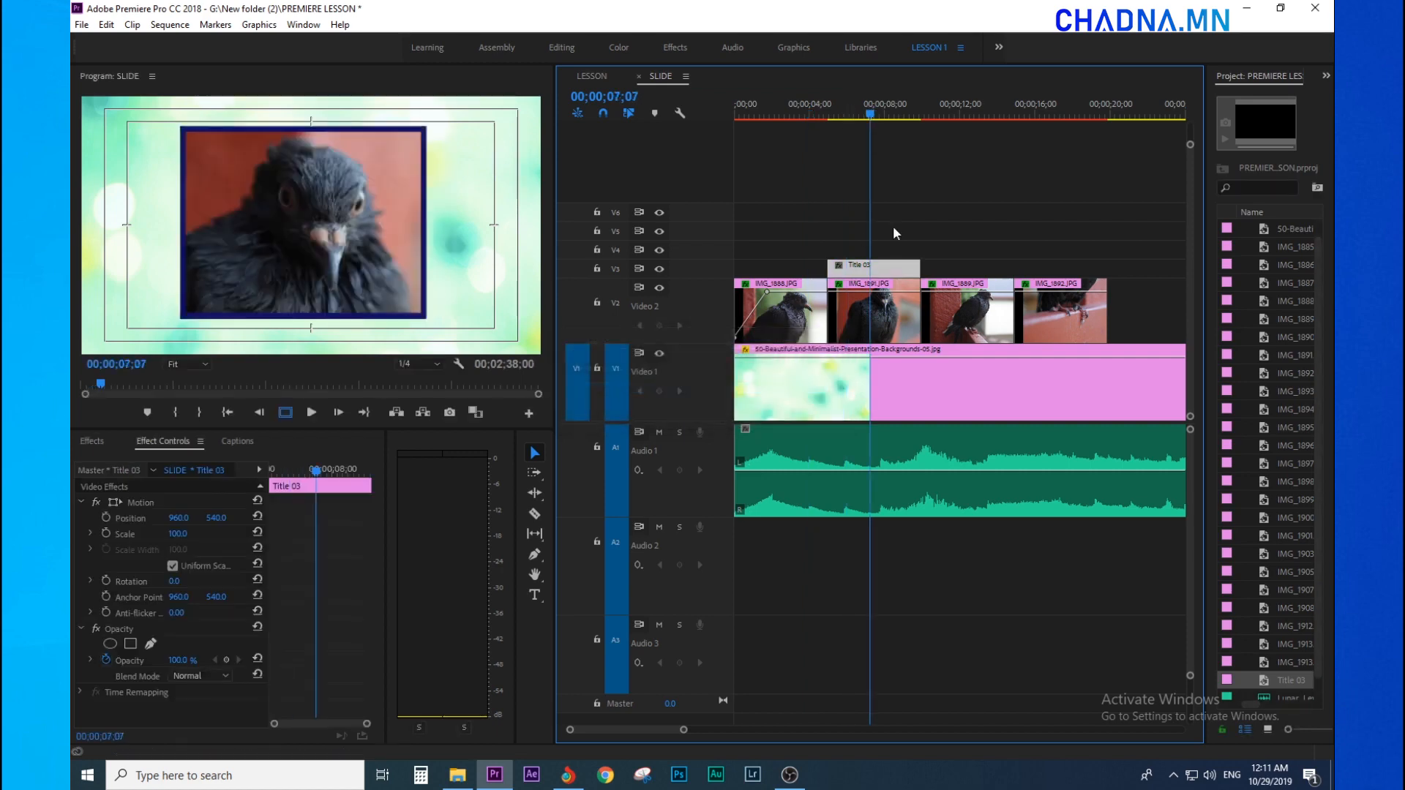
{"action": "key", "text": "Delete"}
{"action": "left_click", "coordinate": [888, 316]}
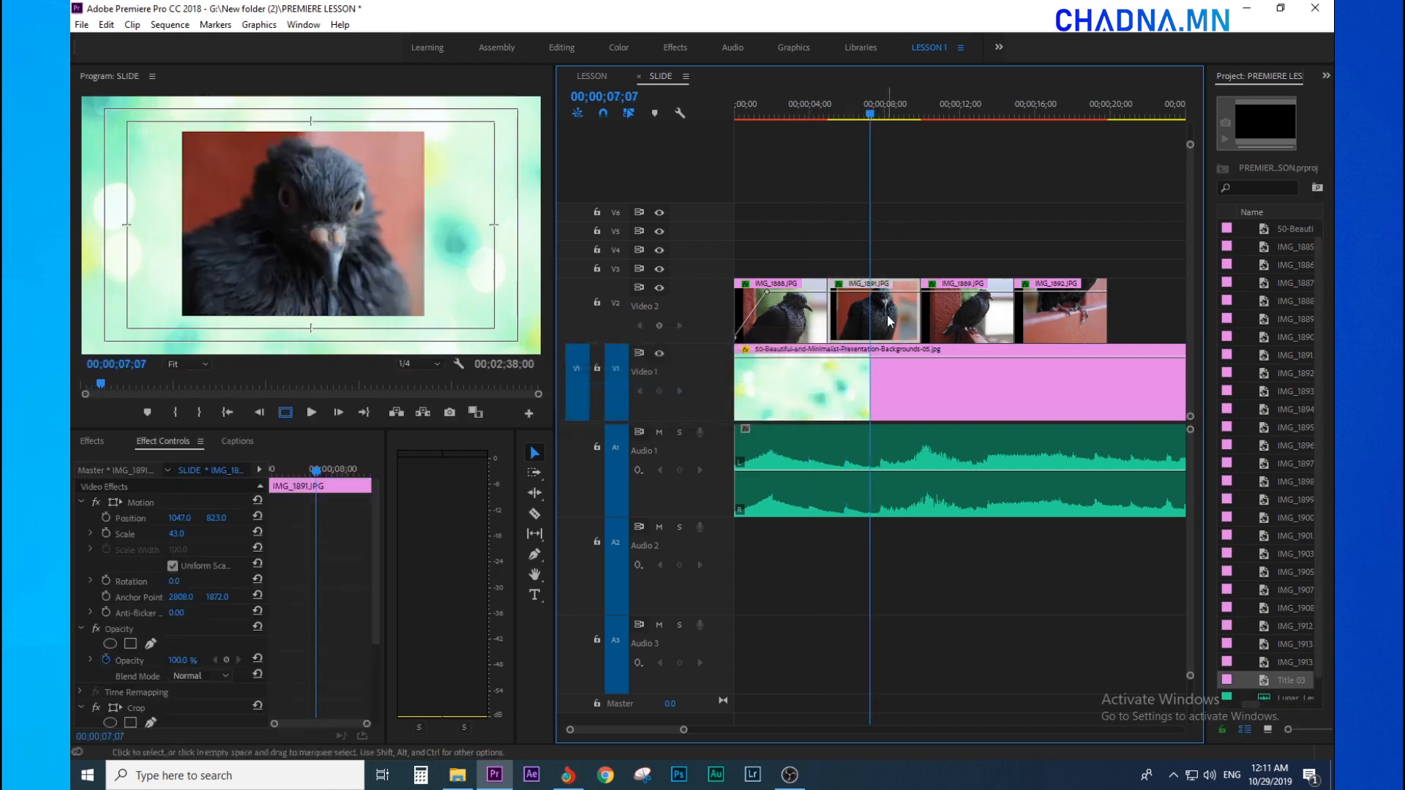
{"action": "left_click_drag", "start_coordinate": [871, 111], "coordinate": [1054, 104]}
{"action": "left_click_drag", "start_coordinate": [985, 131], "coordinate": [847, 153]}
Try staggering the photos with IMG_1891 on V3, IMG_1889 on V4 and IMG_1892 on V5.
{"action": "left_click_drag", "start_coordinate": [879, 196], "coordinate": [1039, 299]}
{"action": "left_click_drag", "start_coordinate": [885, 315], "coordinate": [886, 268]}
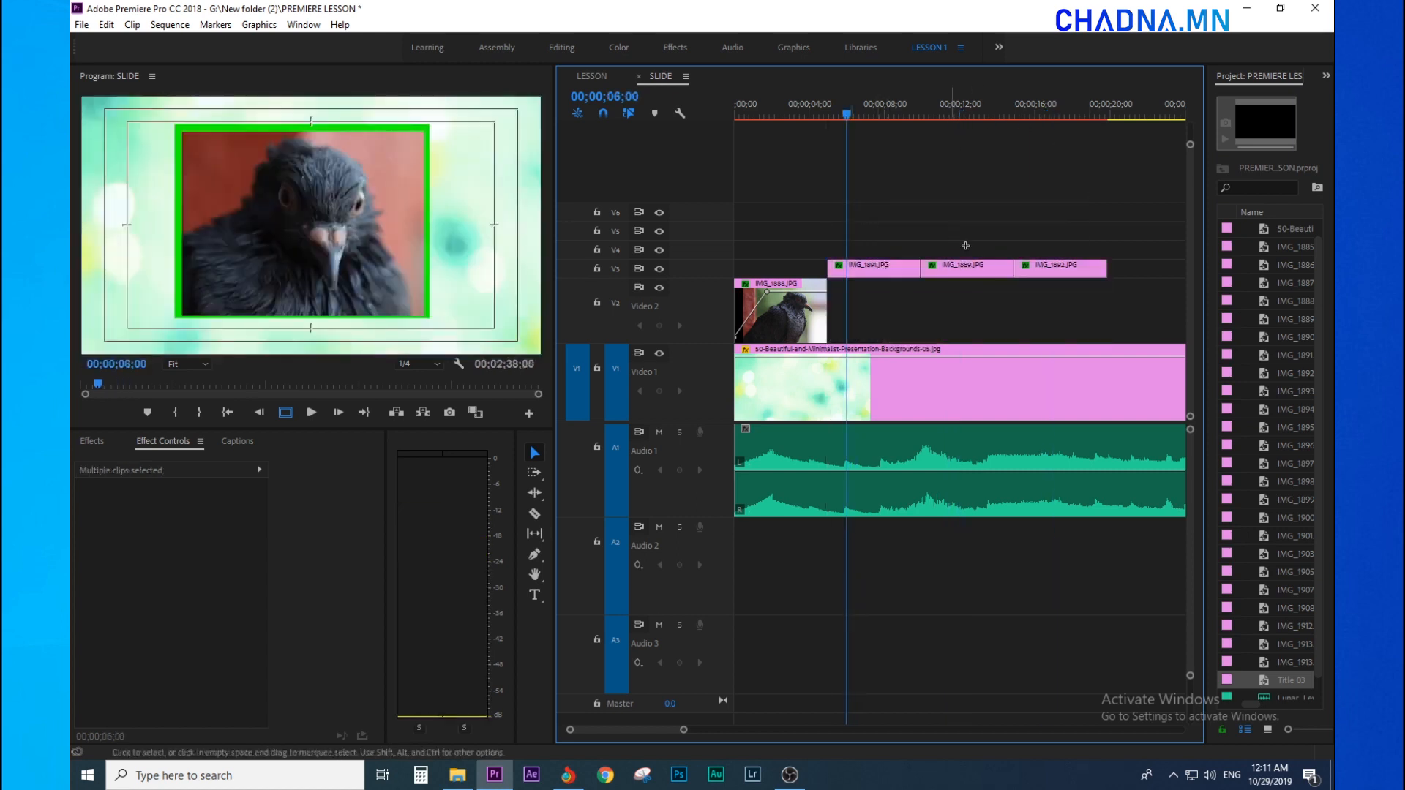
{"action": "left_click_drag", "start_coordinate": [983, 272], "coordinate": [983, 247]}
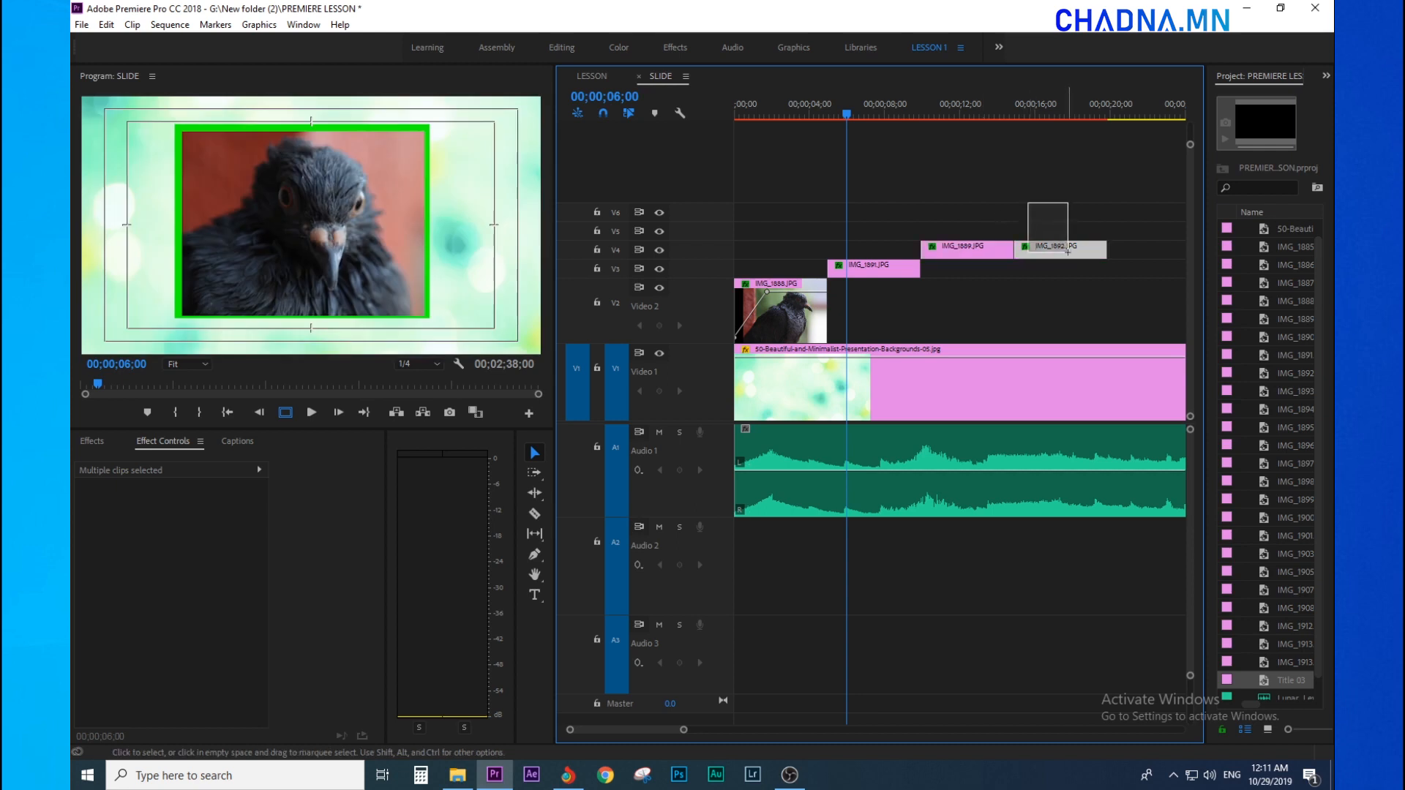
{"action": "left_click_drag", "start_coordinate": [1067, 251], "coordinate": [1067, 232]}
Try extending the IMG_1888 photo on V2 so it runs beneath the staggered photos.
{"action": "left_click_drag", "start_coordinate": [840, 110], "coordinate": [810, 116]}
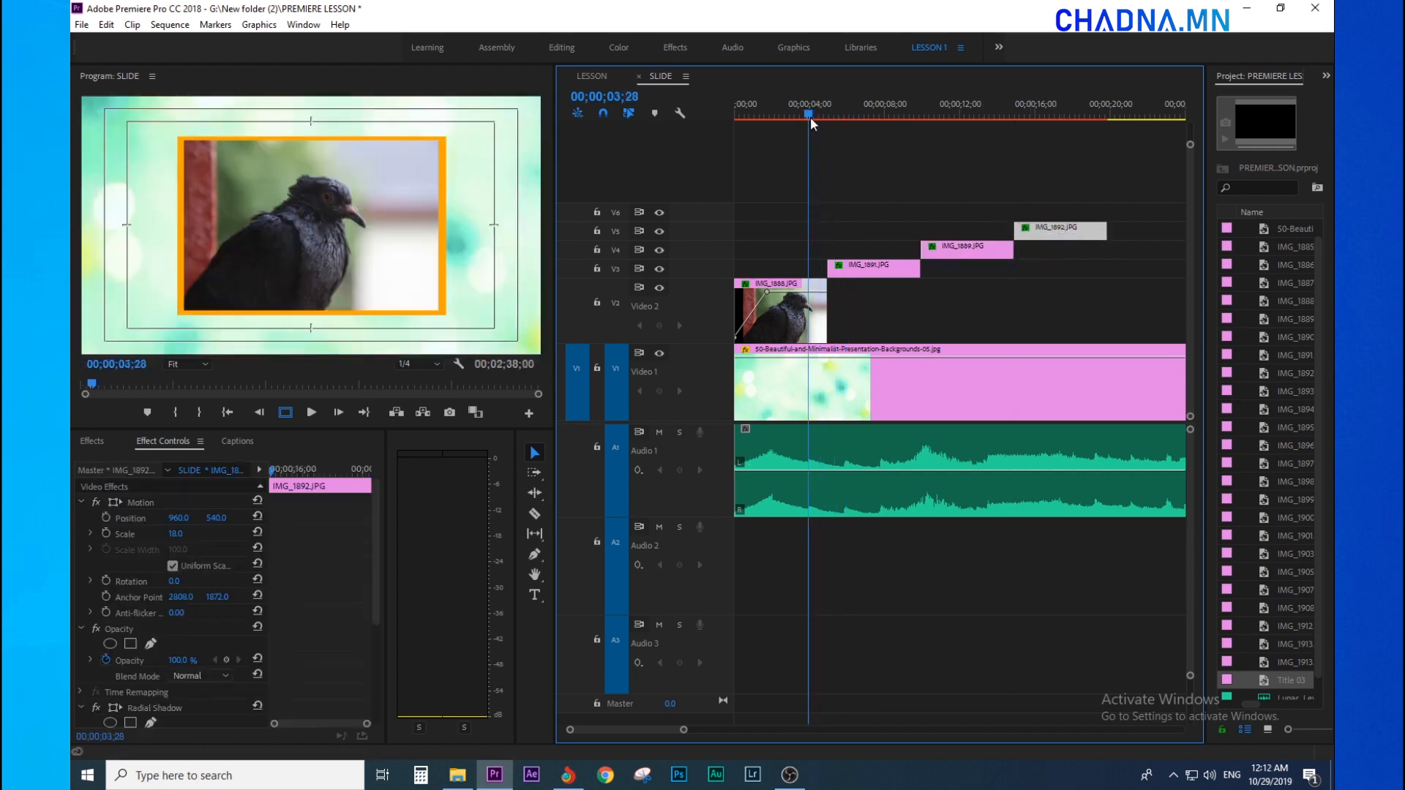
{"action": "key", "text": "minus"}
{"action": "left_click_drag", "start_coordinate": [882, 305], "coordinate": [1027, 305]}
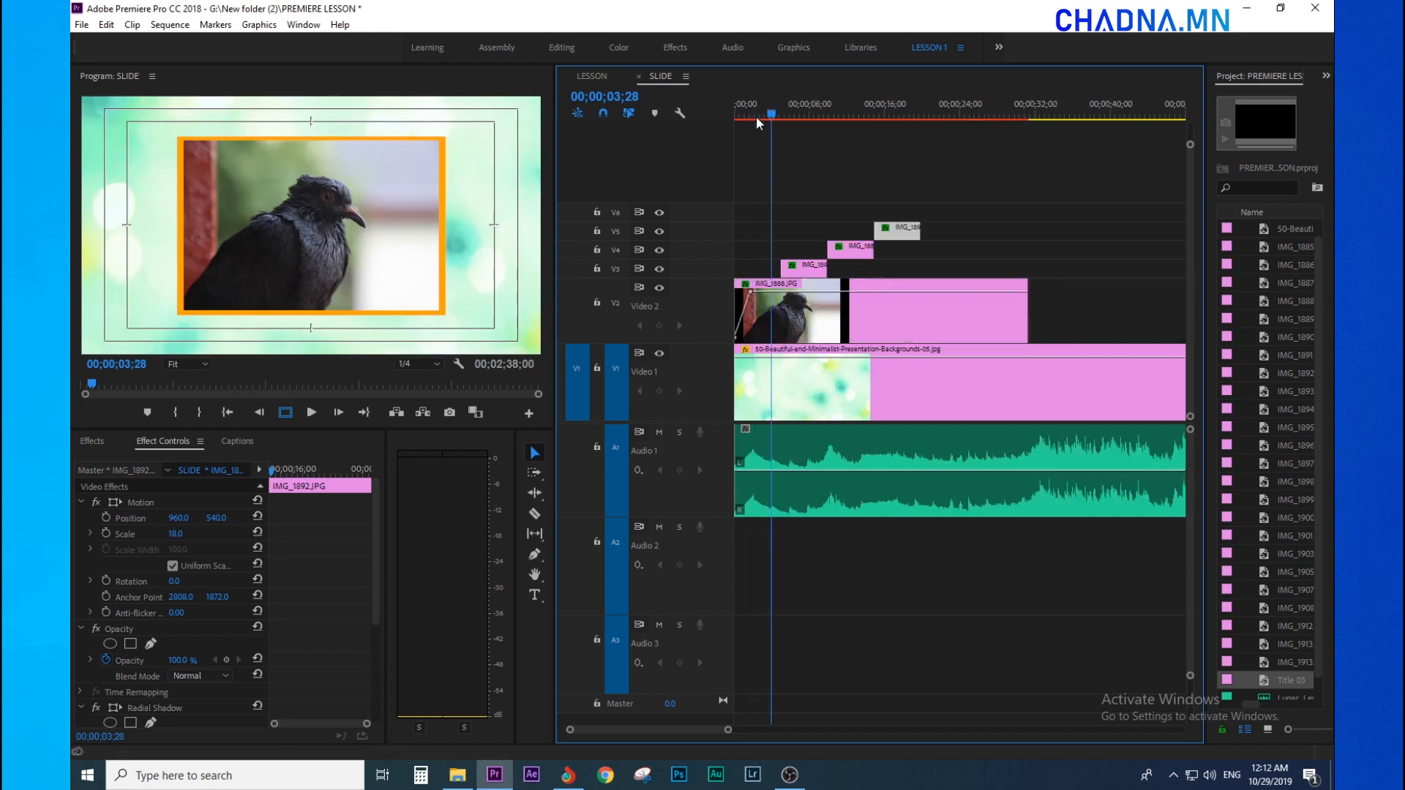
{"action": "key", "text": "equal"}
Play the sequence from its start to find the music beat for the first photo change.
{"action": "key", "text": "space"}
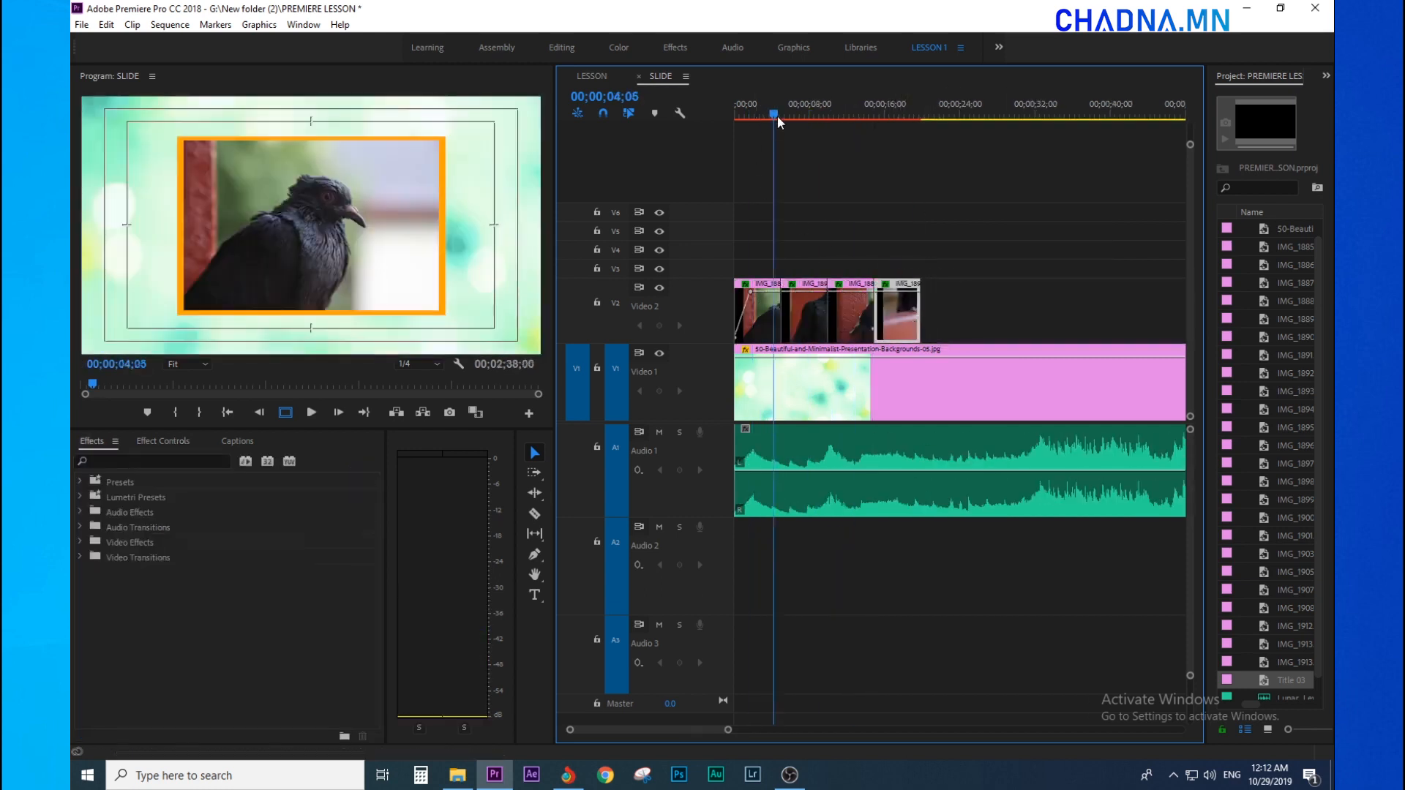
{"action": "left_click_drag", "start_coordinate": [778, 116], "coordinate": [691, 127]}
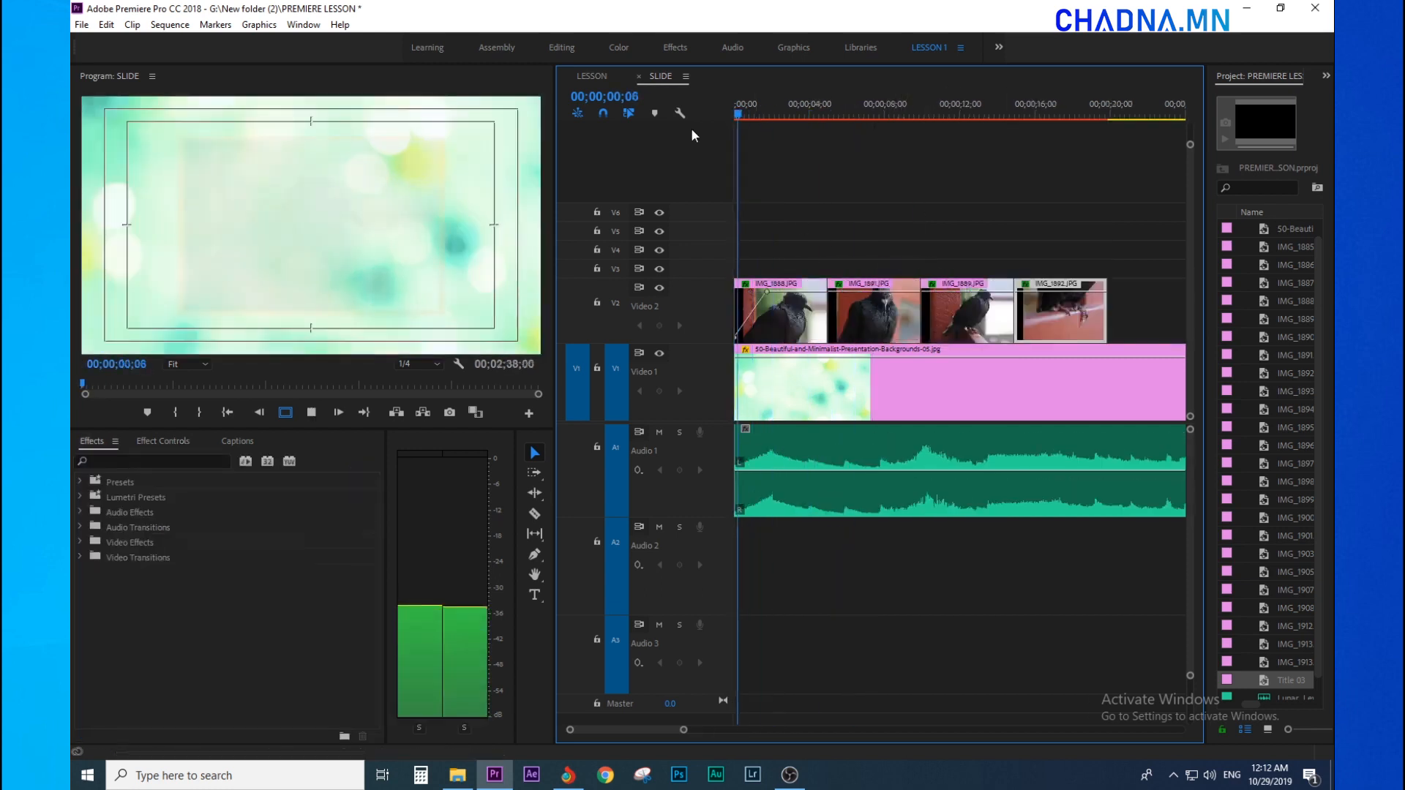
{"action": "key", "text": "space"}
{"action": "key", "text": "minus"}
{"action": "key", "text": "equal"}
{"action": "key", "text": "equal"}
{"action": "key", "text": "space"}
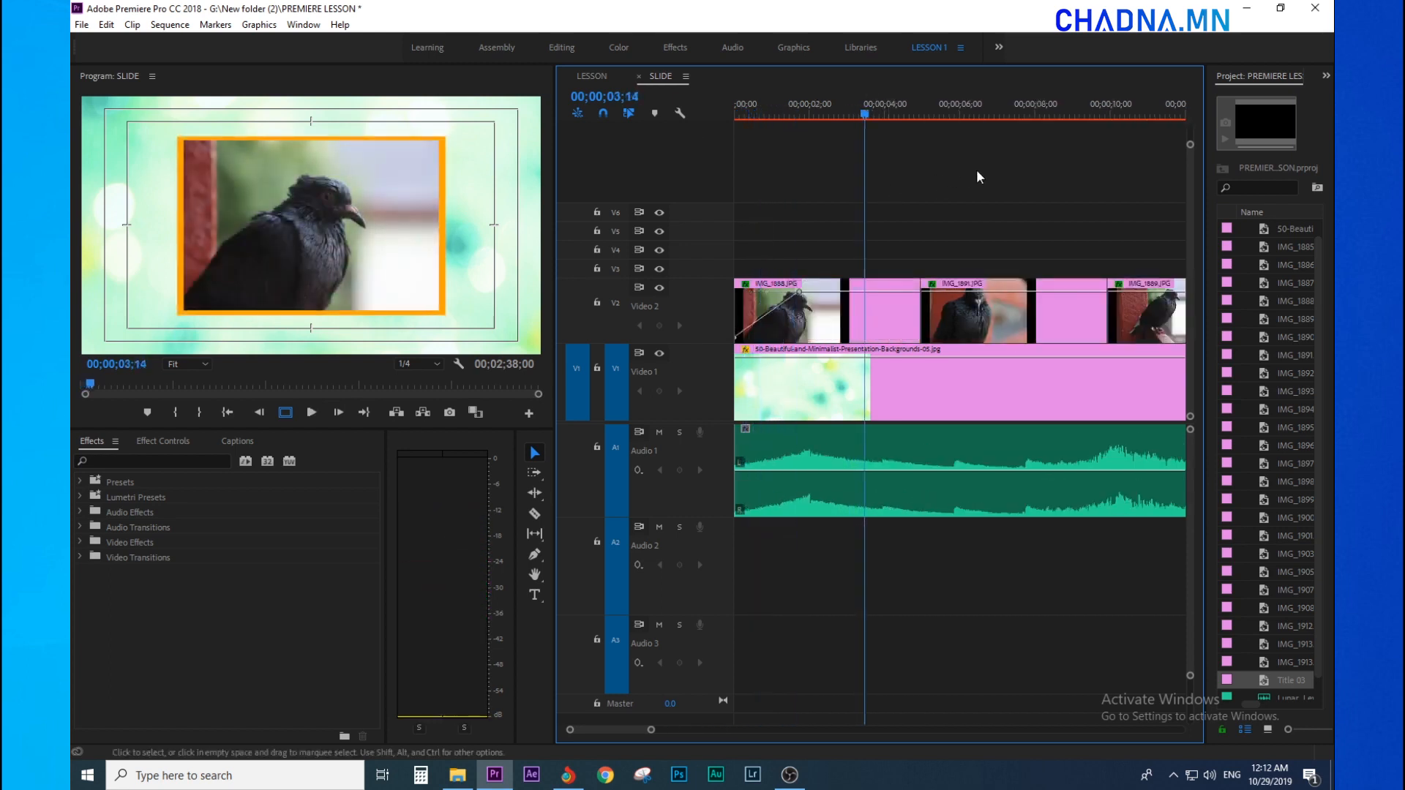
Save the project and shift IMG_1891, IMG_1889 and IMG_1892 along V2 to open a gap after IMG_1888.
{"action": "key", "text": "ctrl+s"}
{"action": "key", "text": "minus"}
{"action": "left_click_drag", "start_coordinate": [1172, 225], "coordinate": [884, 331]}
Shorten IMG_1888 to end on the beat at about 00;00;03;28 and place IMG_1891 directly after it.
{"action": "left_click", "coordinate": [792, 119]}
{"action": "key", "text": "space"}
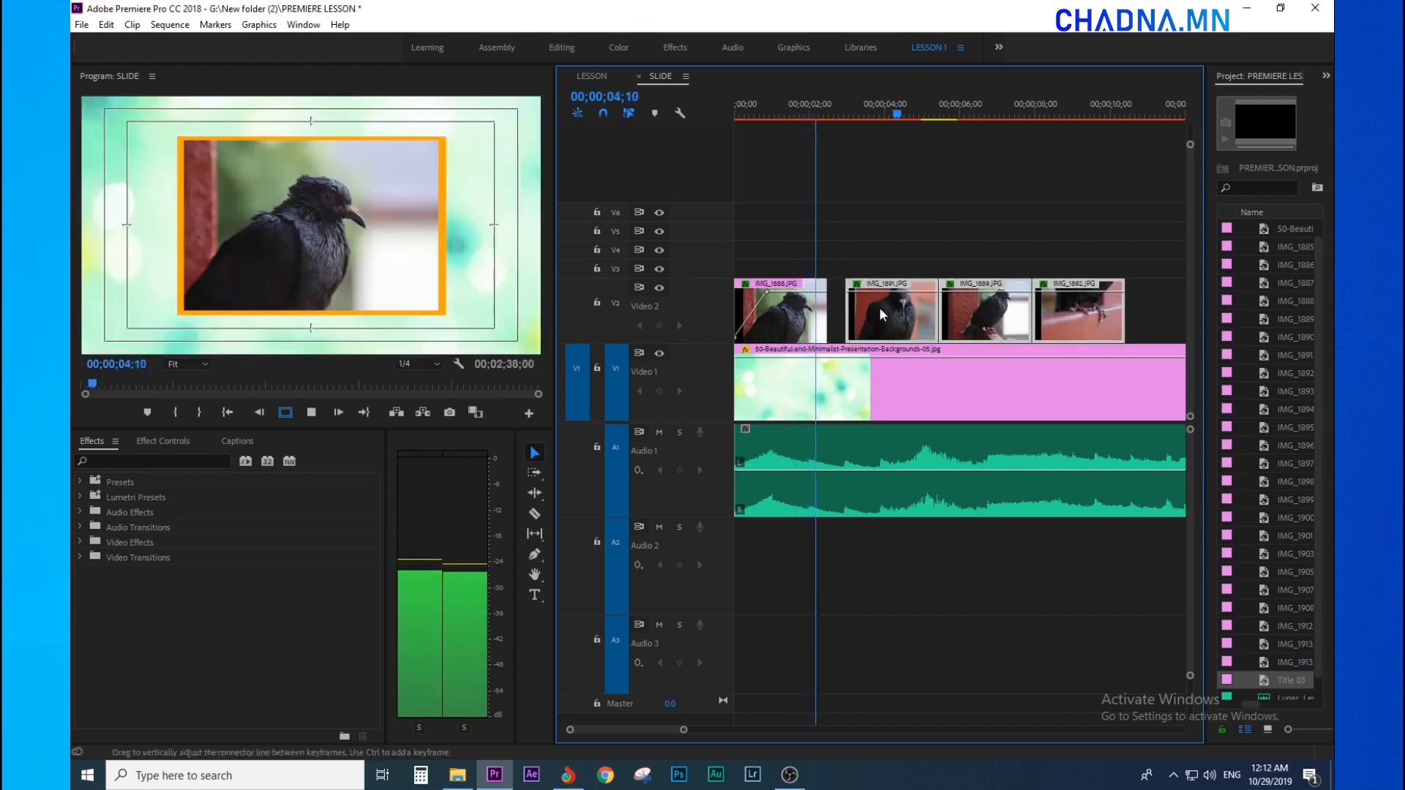
{"action": "key", "text": "space"}
{"action": "key", "text": "equal"}
{"action": "left_click_drag", "start_coordinate": [958, 329], "coordinate": [868, 340]}
{"action": "key", "text": "minus"}
{"action": "key", "text": "minus"}
{"action": "left_click_drag", "start_coordinate": [989, 234], "coordinate": [1013, 317]}
{"action": "left_click_drag", "start_coordinate": [1006, 327], "coordinate": [930, 327]}
Trim IMG_1891 to end on the beat at about 00;00;05;24 and pull IMG_1889 up against it.
{"action": "key", "text": "space"}
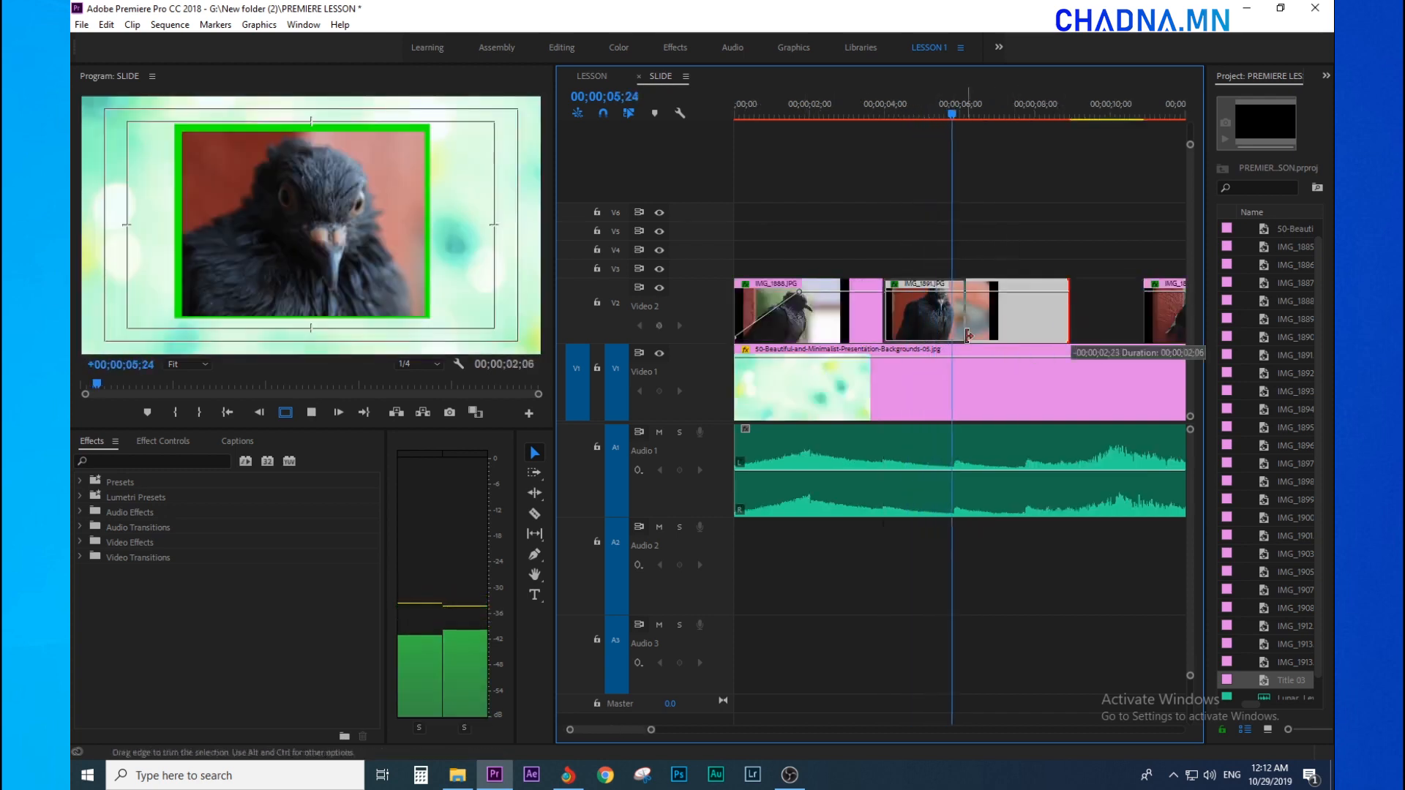
{"action": "key", "text": "space"}
{"action": "key", "text": "equal"}
{"action": "left_click_drag", "start_coordinate": [915, 337], "coordinate": [926, 336]}
{"action": "key", "text": "minus"}
{"action": "key", "text": "minus"}
{"action": "left_click_drag", "start_coordinate": [1008, 222], "coordinate": [1028, 302]}
{"action": "left_click_drag", "start_coordinate": [950, 331], "coordinate": [887, 331]}
Shorten IMG_1889 to end just before 8 seconds and place IMG_1892 directly after it, ending at about 10 seconds.
{"action": "key", "text": "equal"}
{"action": "left_click_drag", "start_coordinate": [1123, 329], "coordinate": [925, 330]}
{"action": "key", "text": "minus"}
{"action": "key", "text": "minus"}
Play the sequence from its start to check the four photo cuts against the music.
{"action": "key", "text": "Home"}
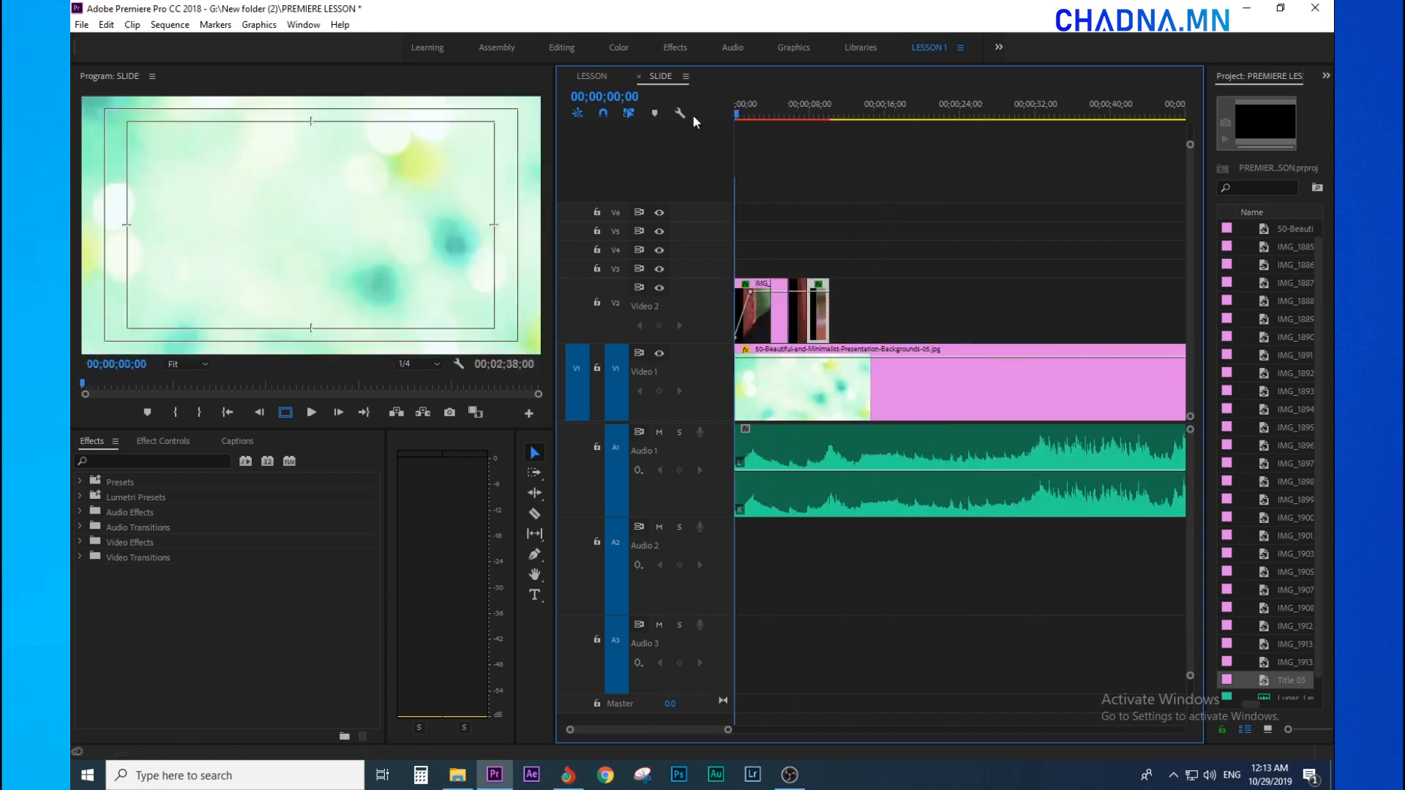
{"action": "key", "text": "space"}
{"action": "key", "text": "equal"}
{"action": "key", "text": "equal"}
{"action": "key", "text": "equal"}
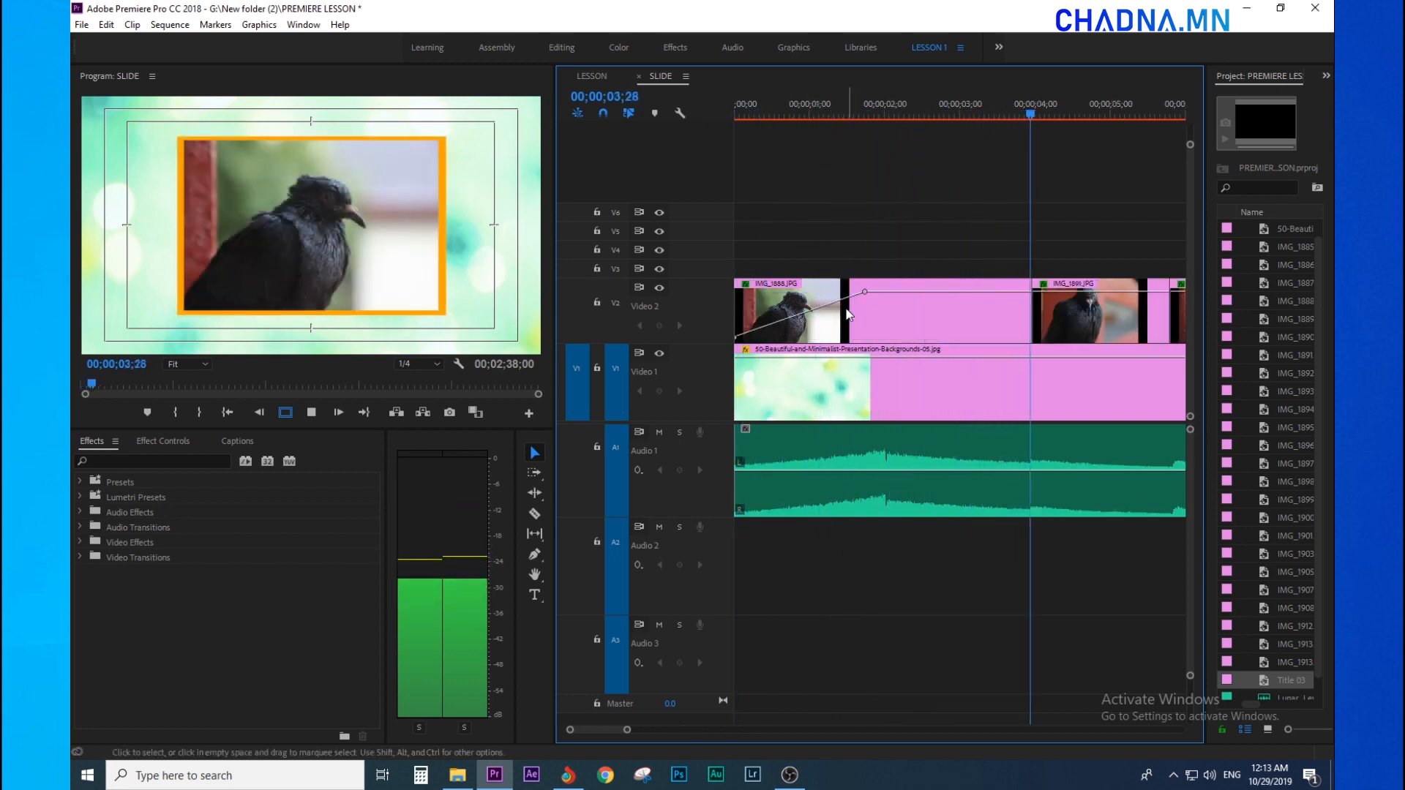
{"action": "key", "text": "minus"}
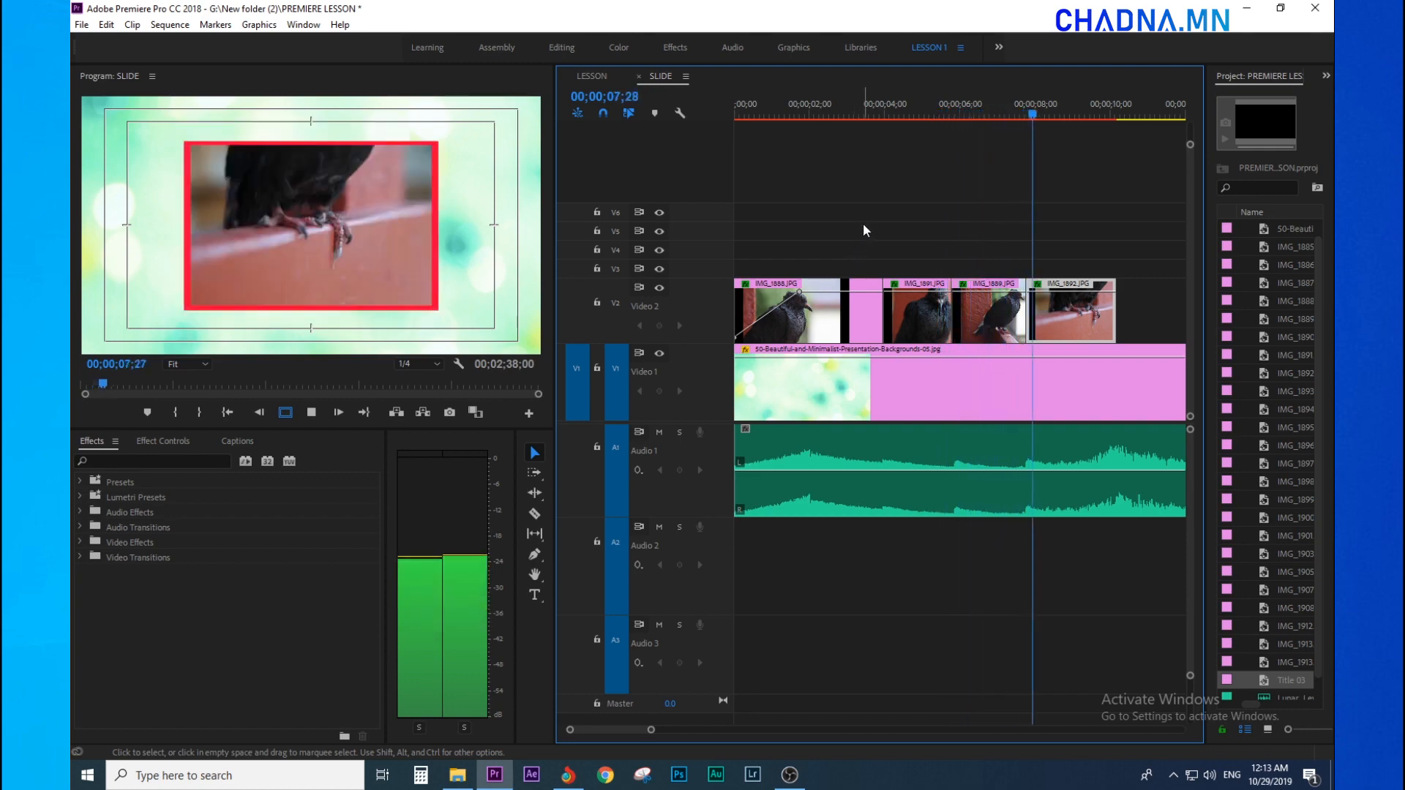
{"action": "key", "text": "minus"}
{"action": "key", "text": "minus"}
{"action": "key", "text": "minus"}
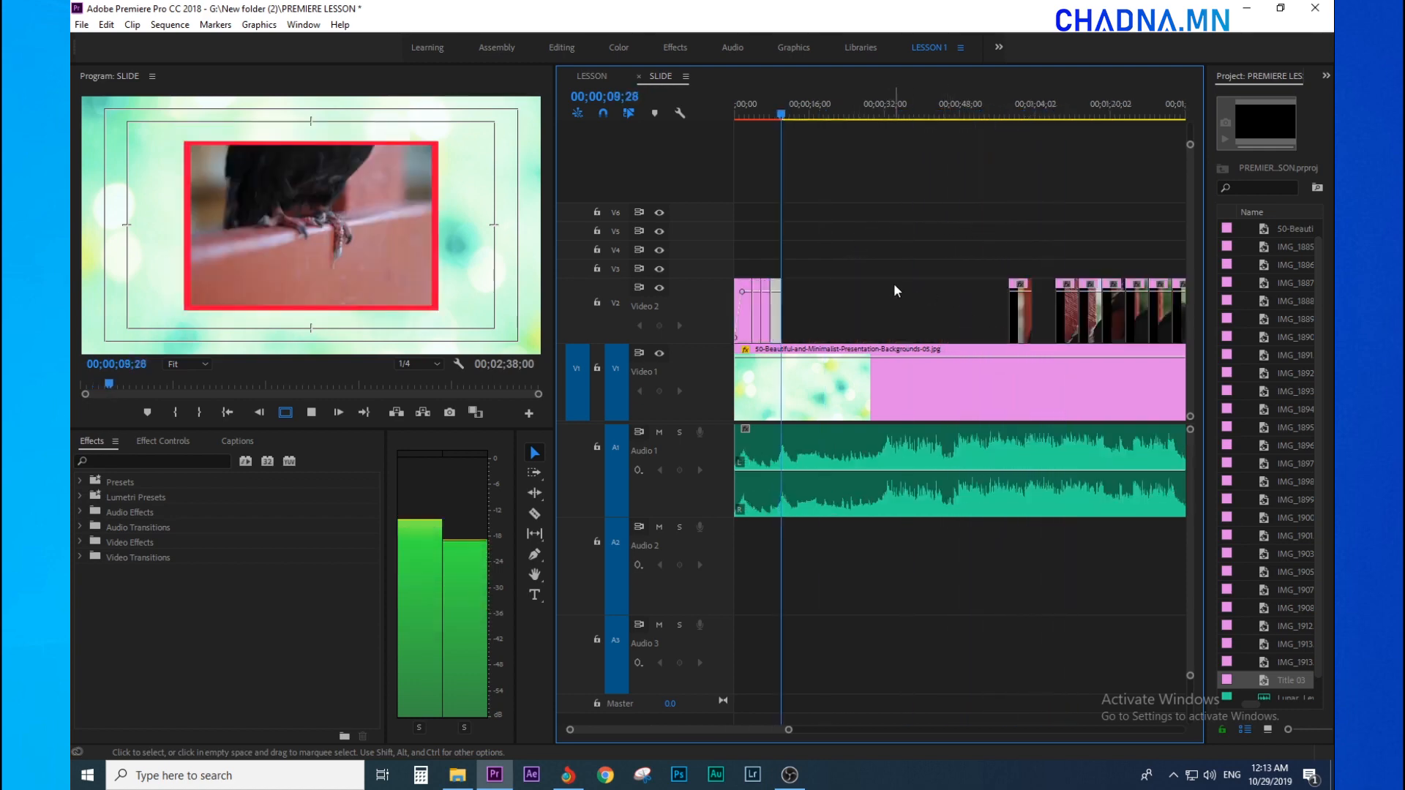
Ripple-delete the empty gap after IMG_1892 on V2 so IMG_1890 follows it directly.
{"action": "right_click", "coordinate": [918, 304]}
{"action": "left_click", "coordinate": [928, 314]}
{"action": "key", "text": "equal"}
{"action": "key", "text": "equal"}
{"action": "key", "text": "equal"}
{"action": "key", "text": "equal"}
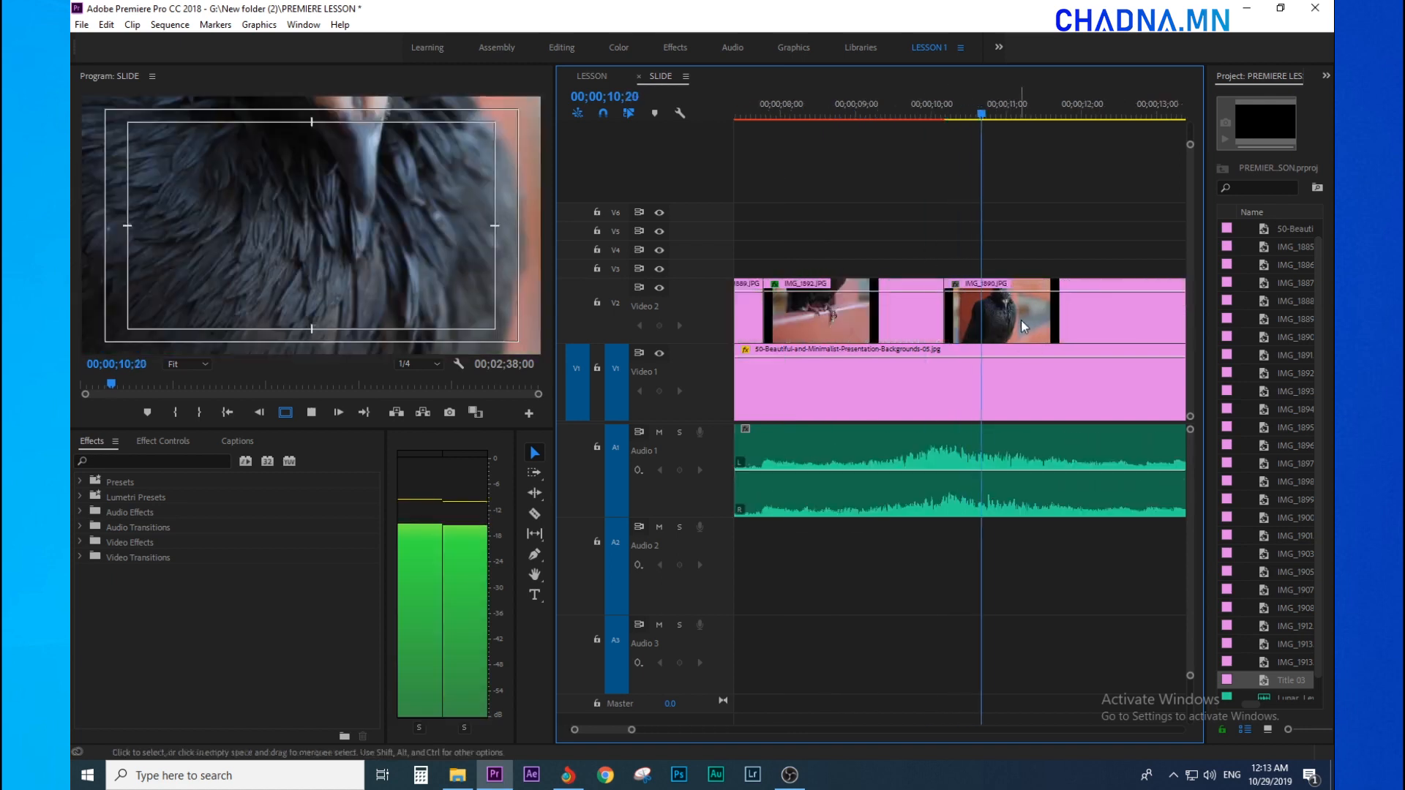
Shorten IMG_1890 to end at about 00;00;13;17 and ripple-delete the gap between it and IMG_1885.
{"action": "left_click", "coordinate": [1021, 319]}
{"action": "key", "text": "minus"}
{"action": "left_click_drag", "start_coordinate": [1139, 322], "coordinate": [1078, 320]}
{"action": "key", "text": "minus"}
{"action": "right_click", "coordinate": [1050, 312]}
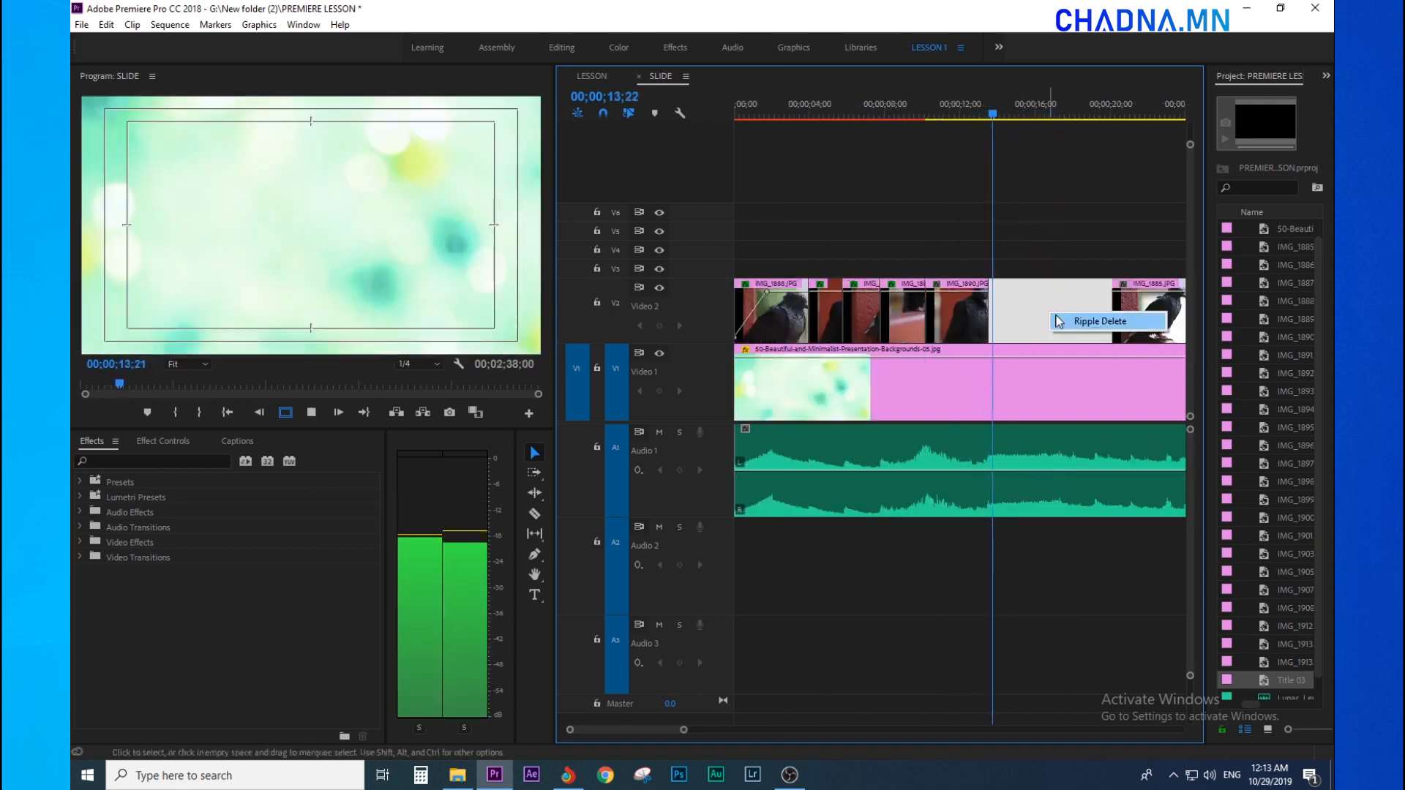
{"action": "left_click", "coordinate": [1059, 320]}
Move the remaining photos that follow IMG_1885 further along V2, leaving empty space after it.
{"action": "left_click_drag", "start_coordinate": [1083, 329], "coordinate": [1127, 326]}
{"action": "key", "text": "minus"}
{"action": "key", "text": "minus"}
{"action": "key", "text": "minus"}
{"action": "left_click_drag", "start_coordinate": [1070, 261], "coordinate": [926, 322]}
Scale down the IMG_1885 photo until the whole picture fits in the frame with the bokeh background around it.
{"action": "key", "text": "equal"}
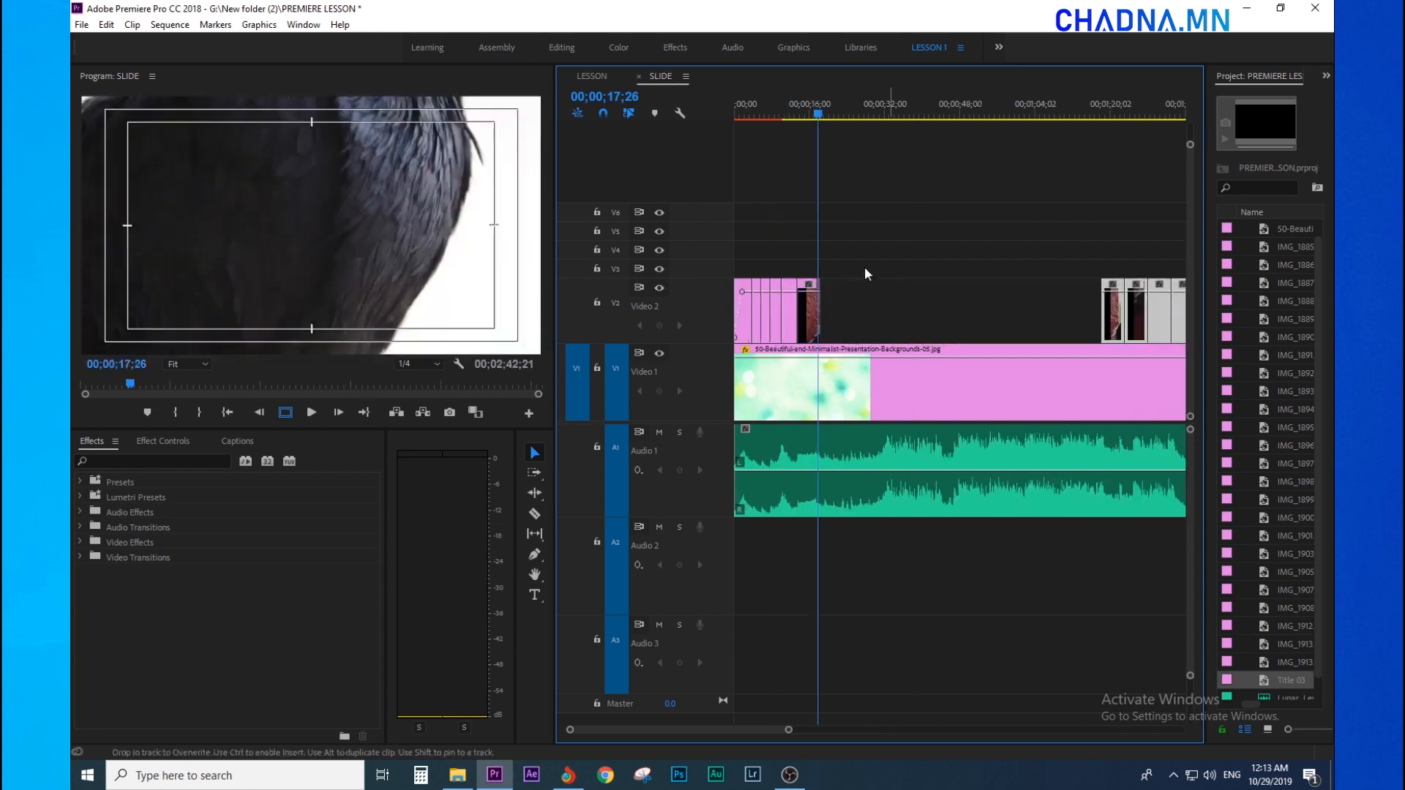
{"action": "key", "text": "equal"}
{"action": "key", "text": "equal"}
{"action": "key", "text": "equal"}
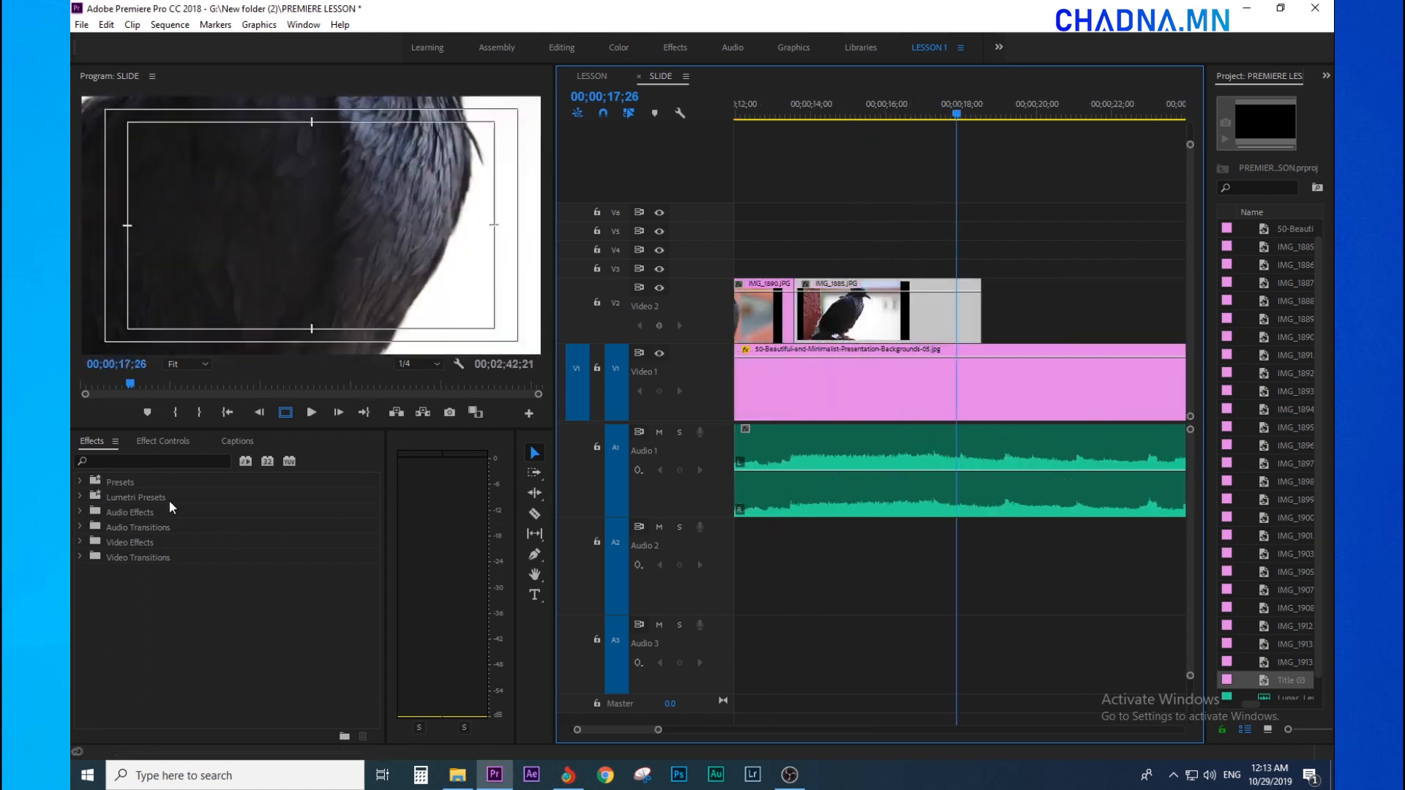
{"action": "left_click", "coordinate": [163, 441]}
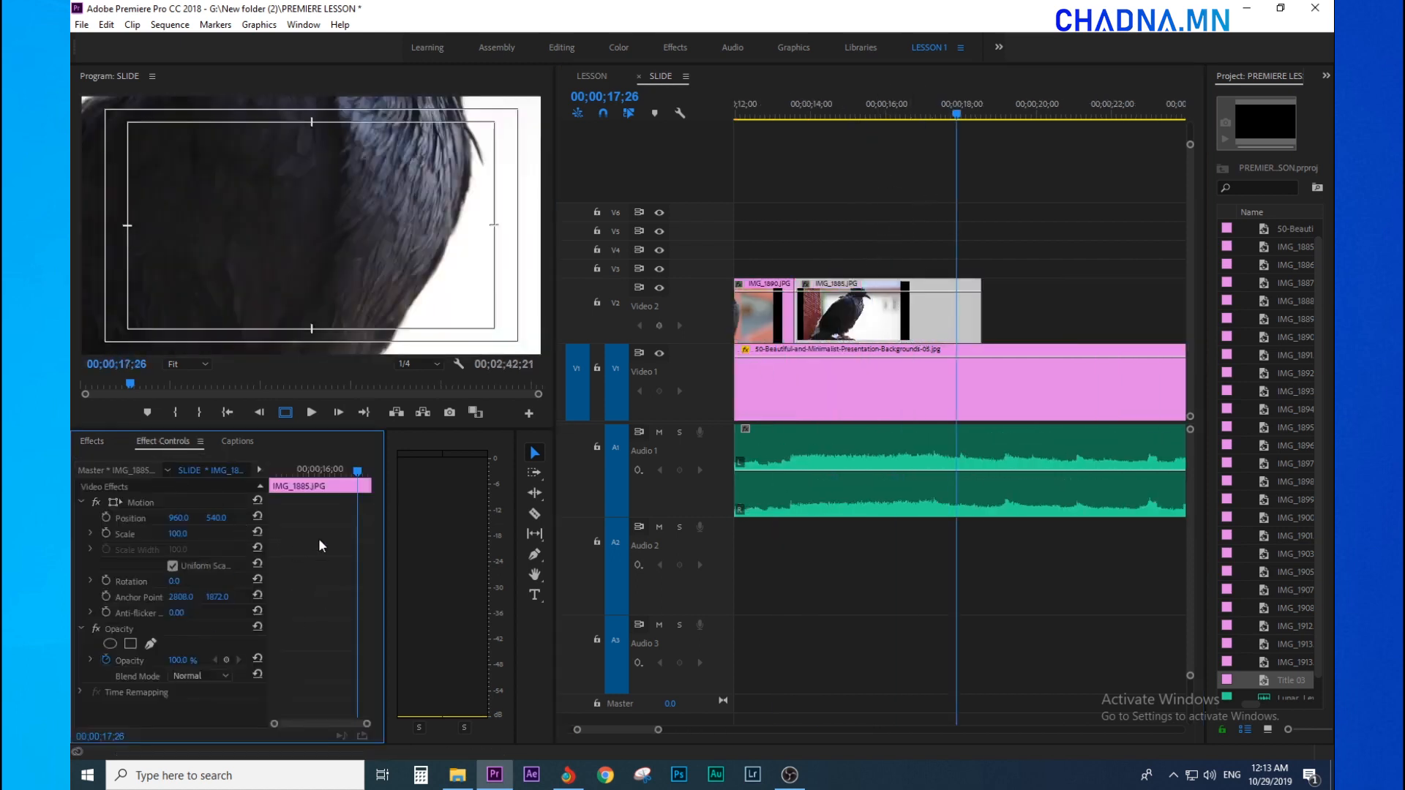
{"action": "left_click_drag", "start_coordinate": [185, 542], "coordinate": [123, 541]}
{"action": "left_click", "coordinate": [850, 184]}
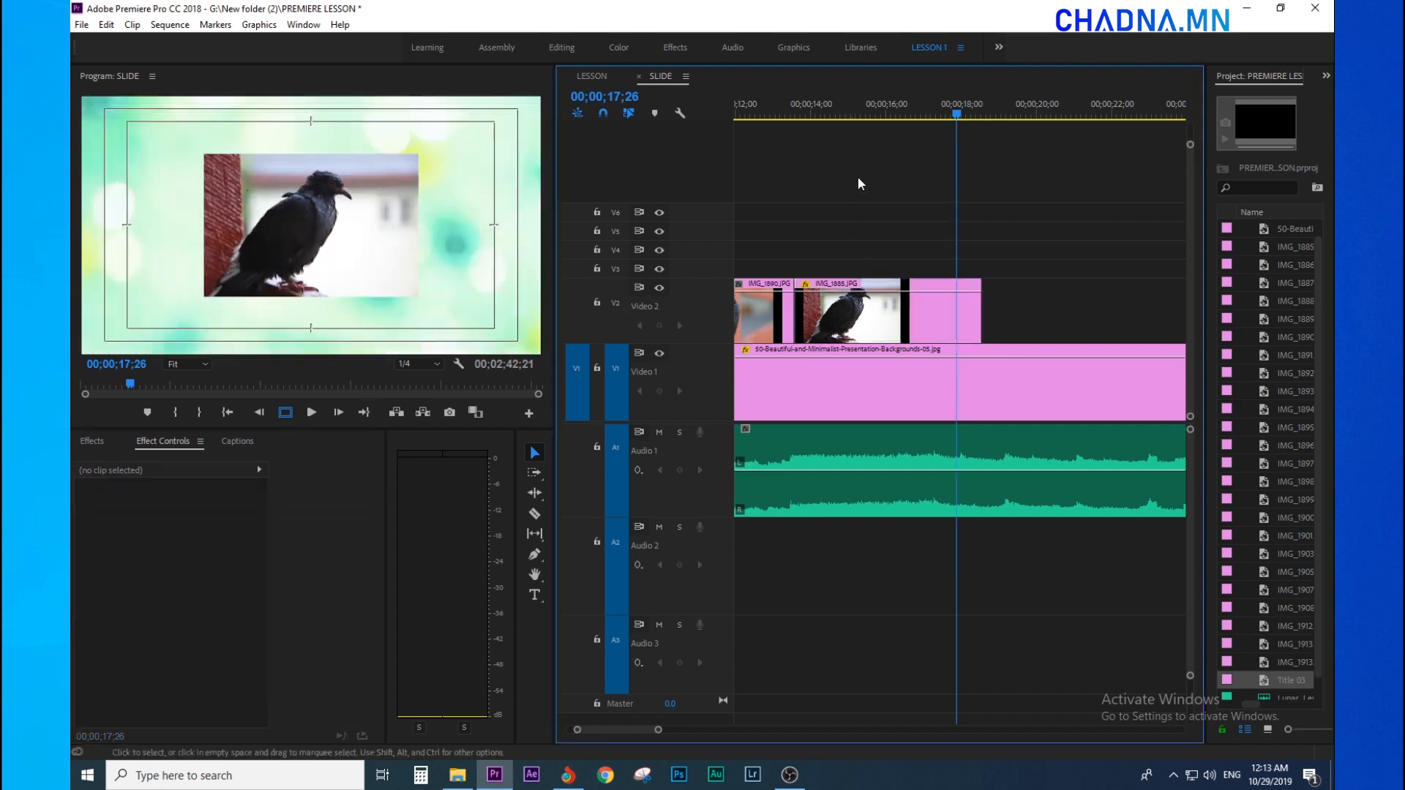
Scale down the IMG_1890 photo to the same displayed size as IMG_1885.
{"action": "key", "text": "minus"}
{"action": "left_click", "coordinate": [845, 110]}
{"action": "left_click", "coordinate": [863, 291]}
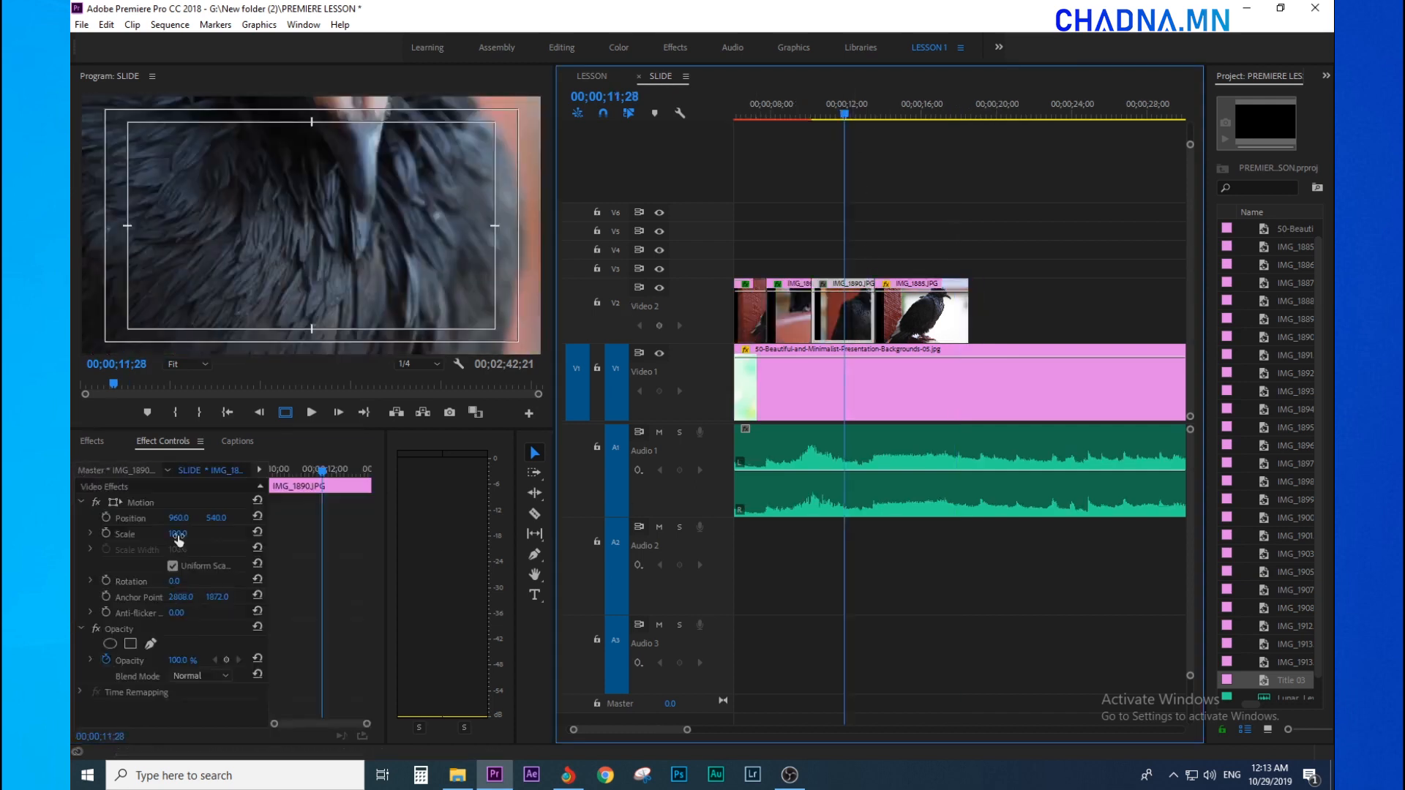
{"action": "left_click_drag", "start_coordinate": [178, 540], "coordinate": [116, 540]}
Copy the red Radial Shadow effect from the IMG_1892 photo.
{"action": "left_click_drag", "start_coordinate": [836, 117], "coordinate": [802, 115]}
{"action": "left_click", "coordinate": [792, 297]}
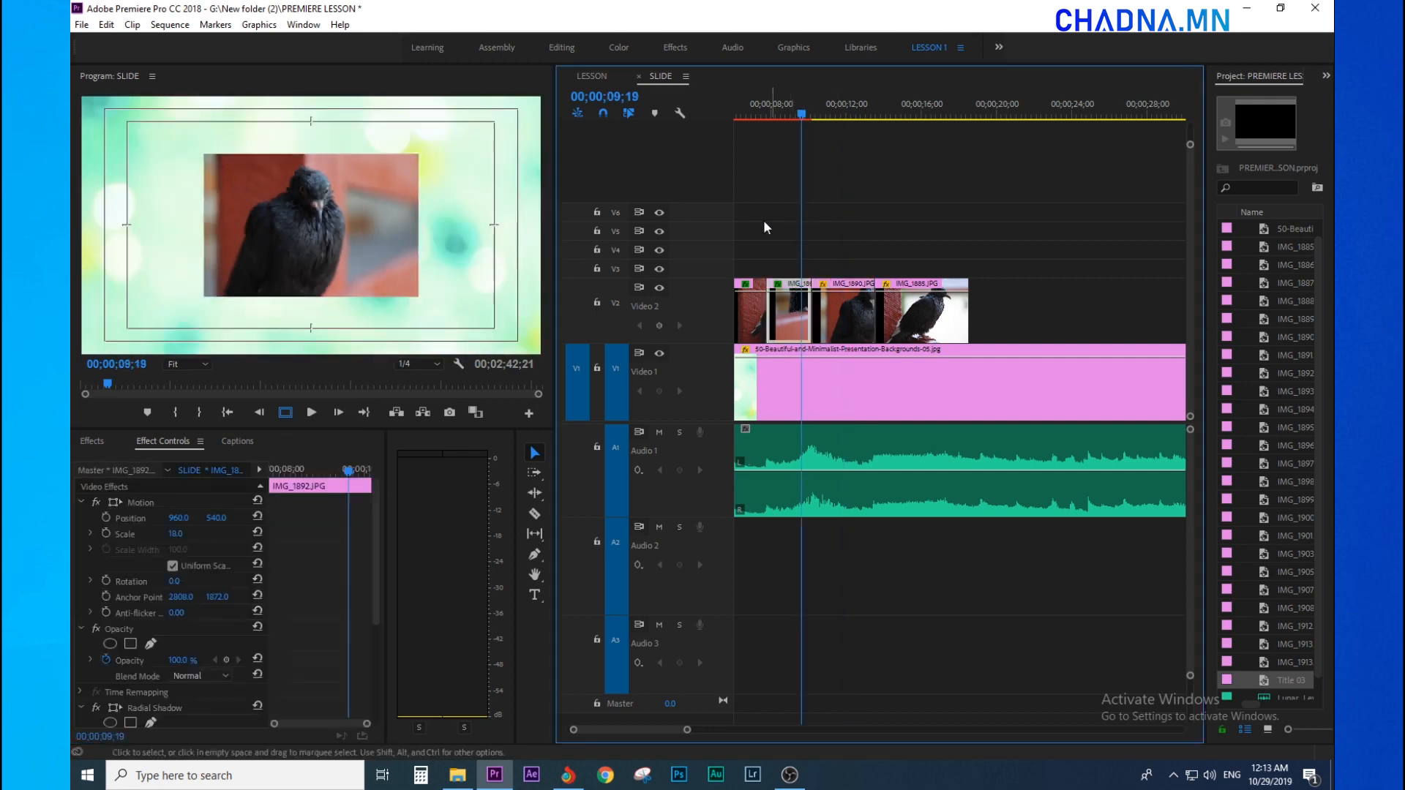
{"action": "key", "text": "minus"}
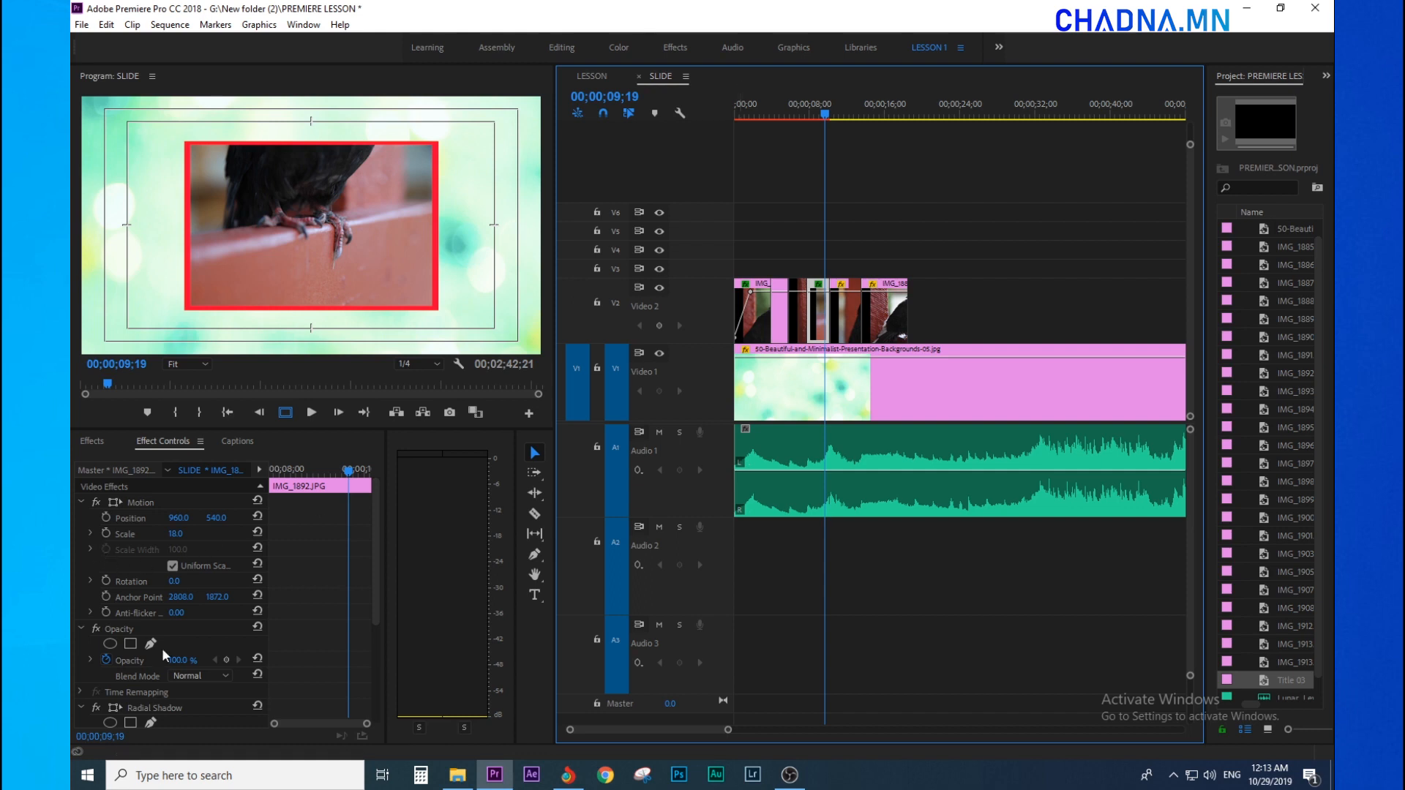
{"action": "right_click", "coordinate": [176, 708]}
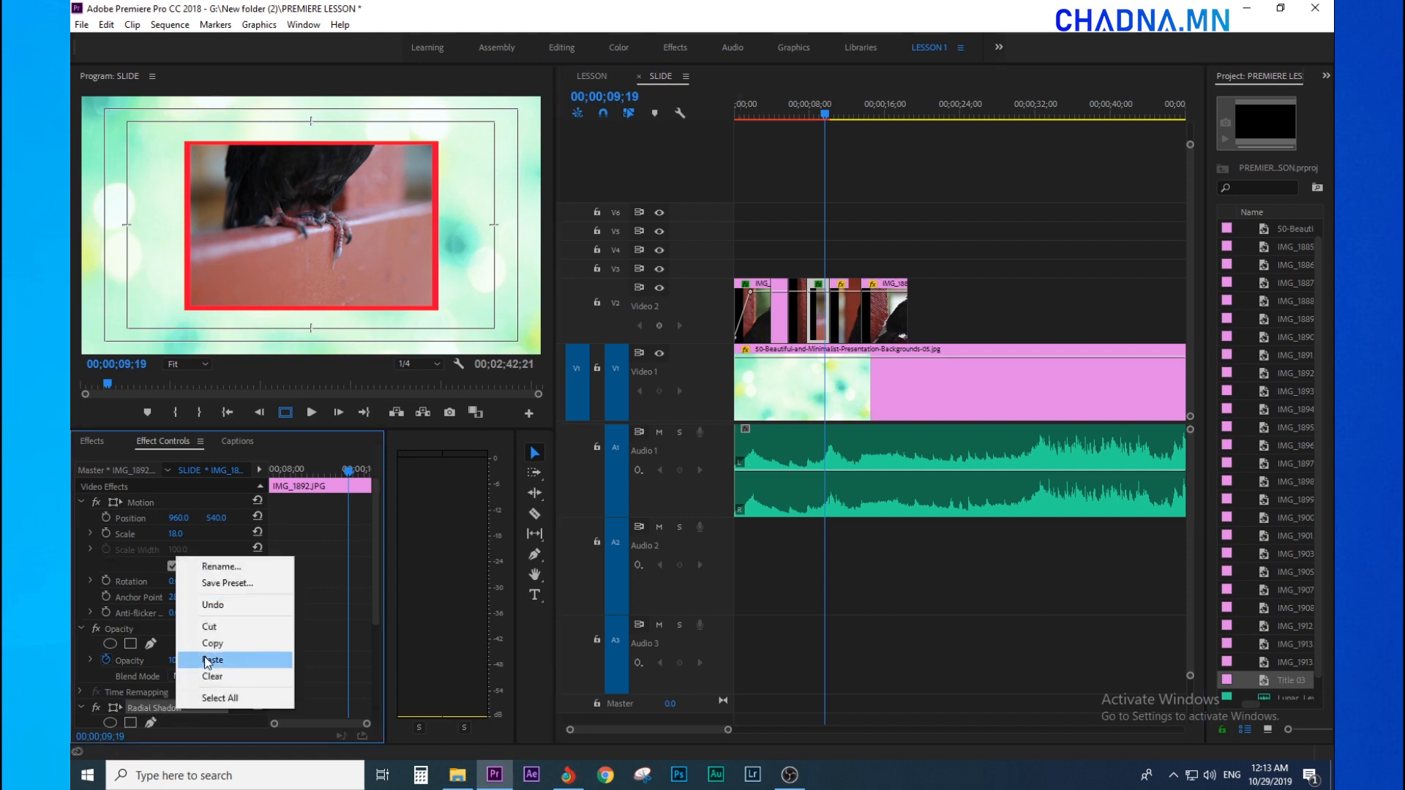
{"action": "left_click", "coordinate": [212, 643]}
Paste the copied Radial Shadow effect onto both IMG_1890 and IMG_1885 and check their borders.
{"action": "left_click_drag", "start_coordinate": [924, 276], "coordinate": [847, 311]}
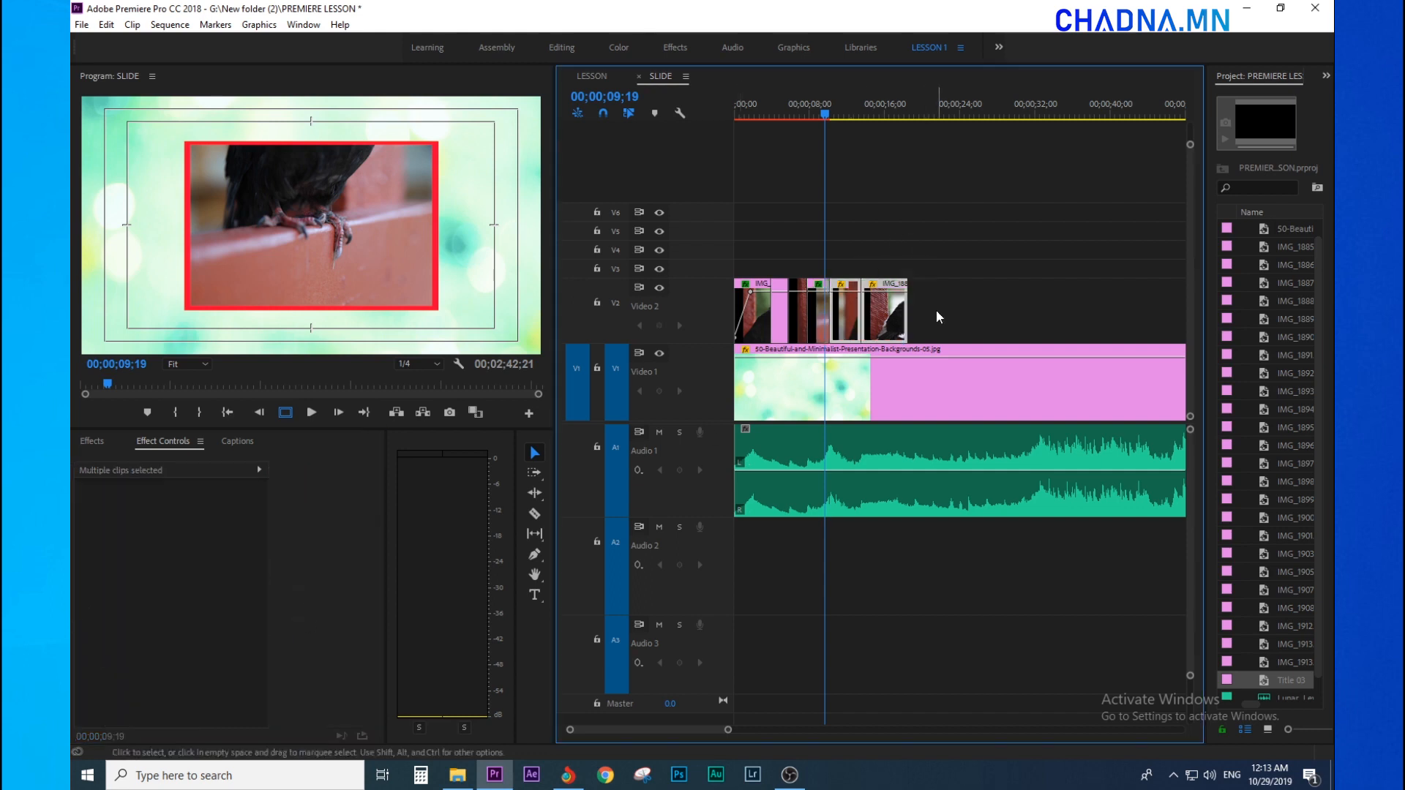
{"action": "right_click", "coordinate": [882, 314]}
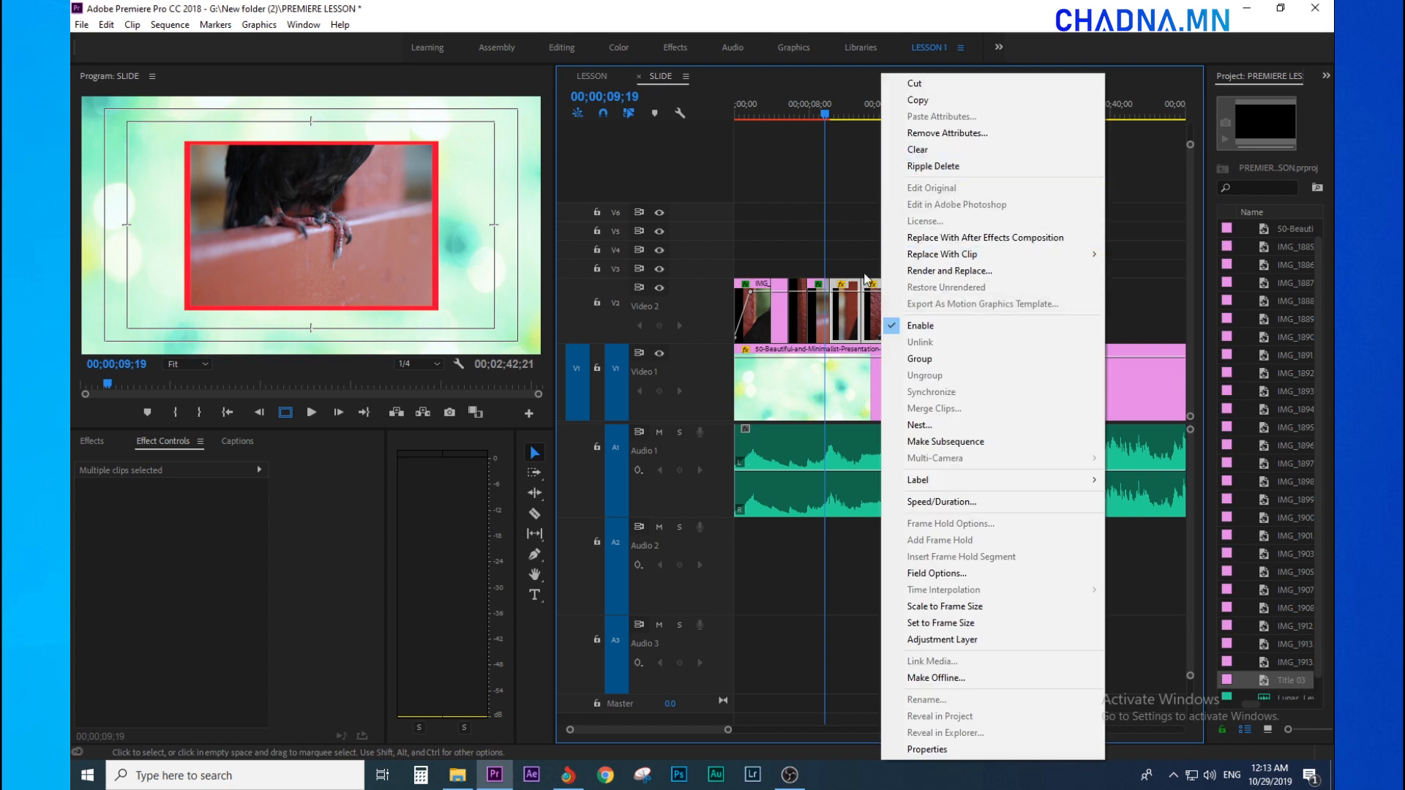
{"action": "left_click", "coordinate": [831, 226]}
{"action": "left_click", "coordinate": [832, 228]}
{"action": "left_click_drag", "start_coordinate": [837, 253], "coordinate": [879, 288]}
{"action": "left_click_drag", "start_coordinate": [808, 117], "coordinate": [872, 150]}
{"action": "left_click", "coordinate": [818, 167]}
Return to the start of the sequence and play it to review the six bordered photos and their timing.
{"action": "key", "text": "minus"}
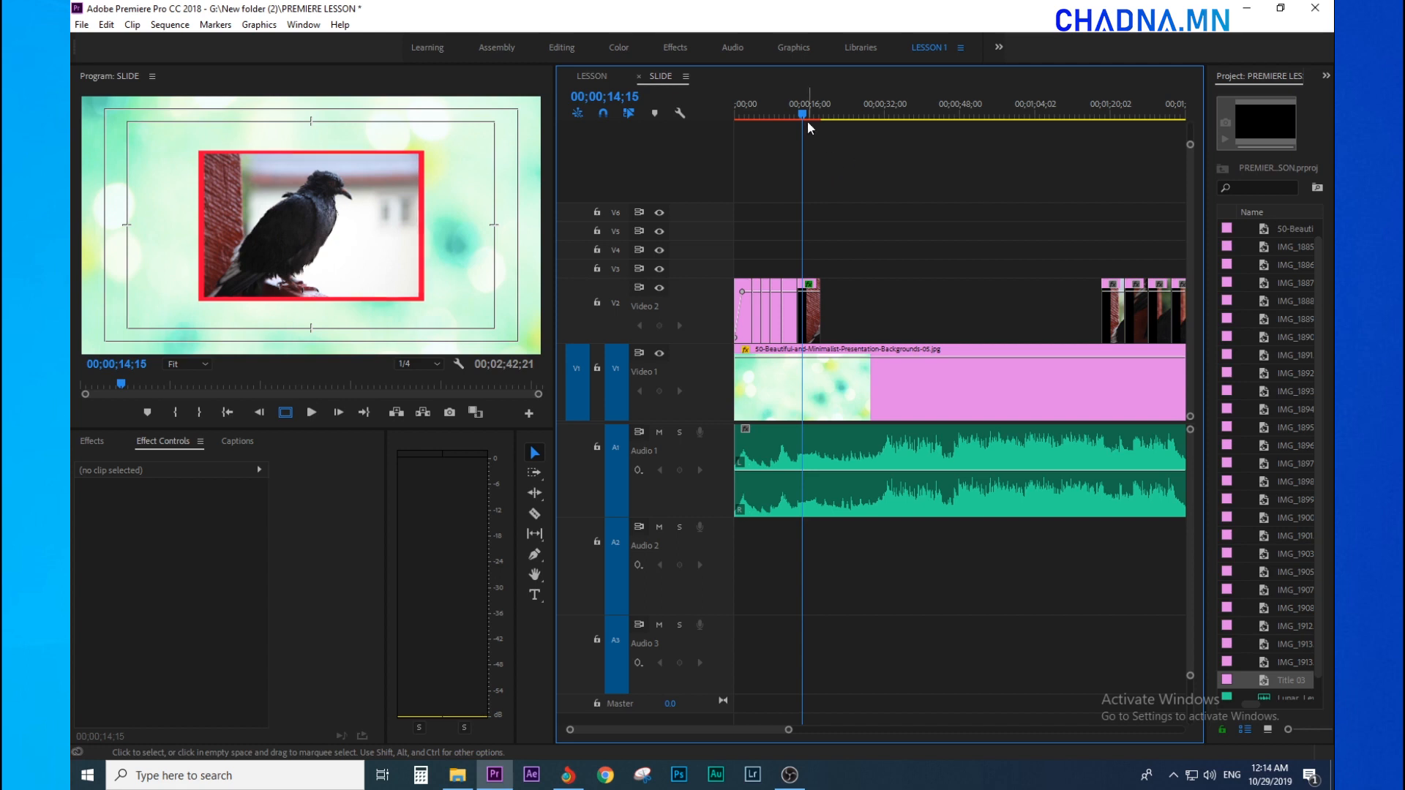
{"action": "left_click_drag", "start_coordinate": [804, 116], "coordinate": [674, 135]}
{"action": "key", "text": "equal"}
{"action": "key", "text": "equal"}
{"action": "key", "text": "equal"}
{"action": "key", "text": "minus"}
{"action": "key", "text": "minus"}
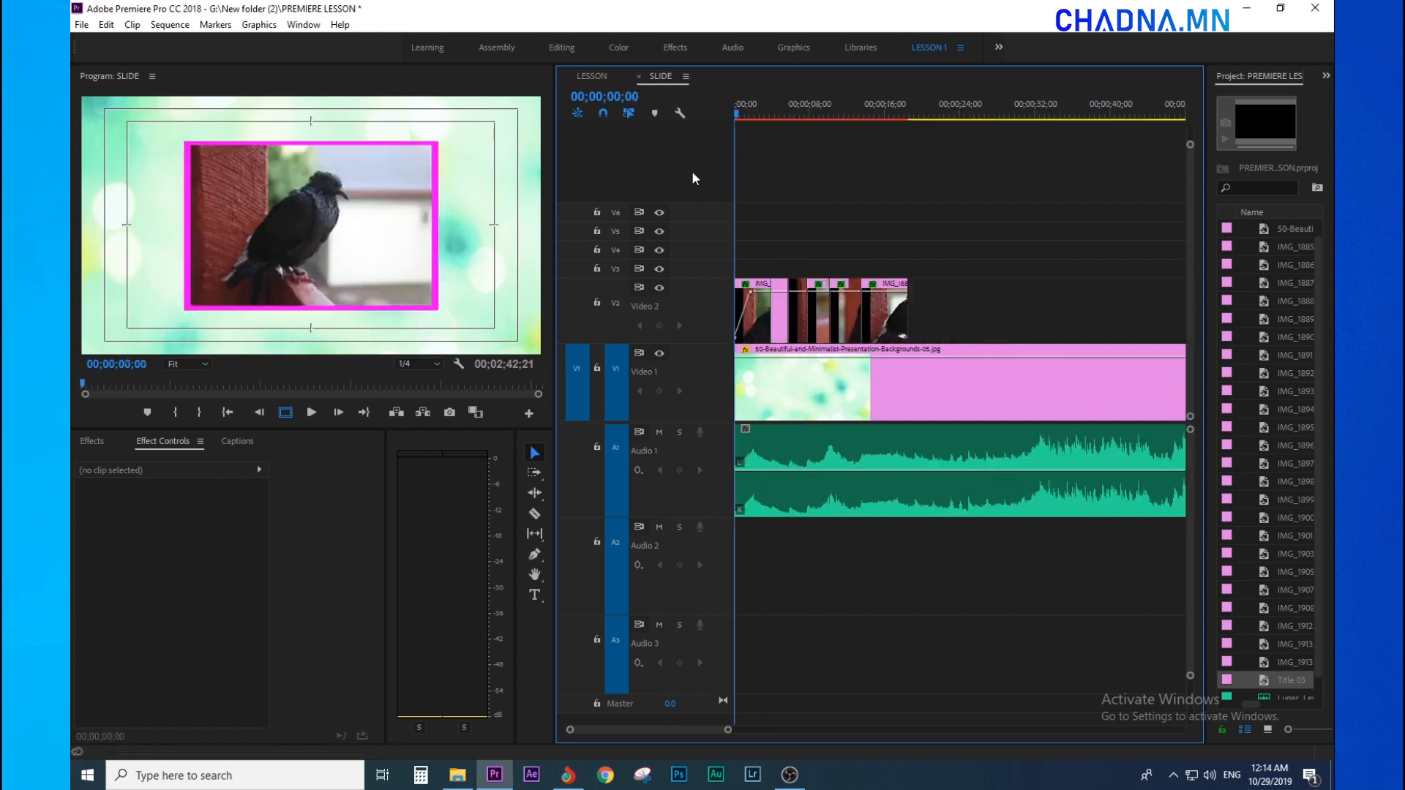
{"action": "key", "text": "equal"}
{"action": "key", "text": "equal"}
{"action": "left_click_drag", "start_coordinate": [797, 121], "coordinate": [874, 119]}
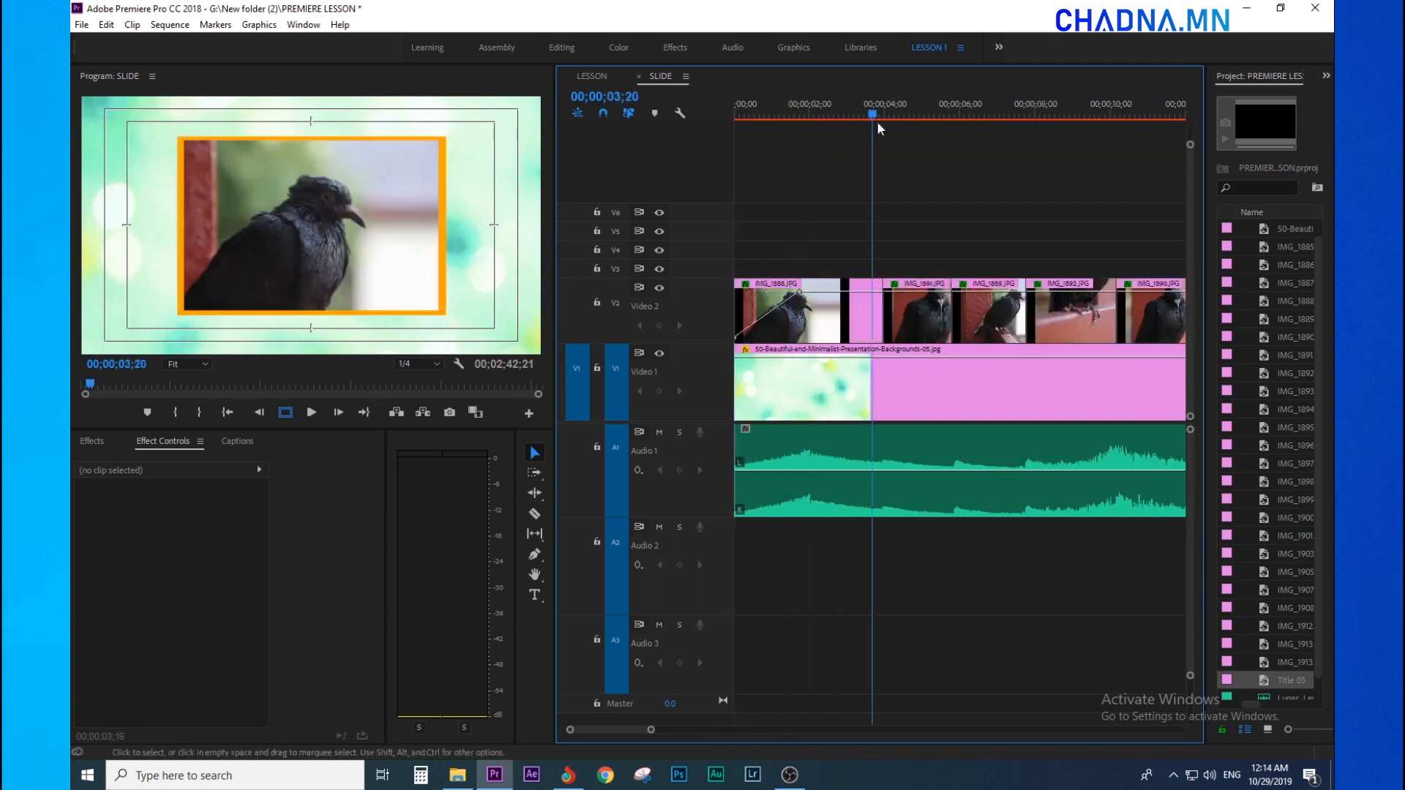
{"action": "key", "text": "minus"}
{"action": "key", "text": "space"}
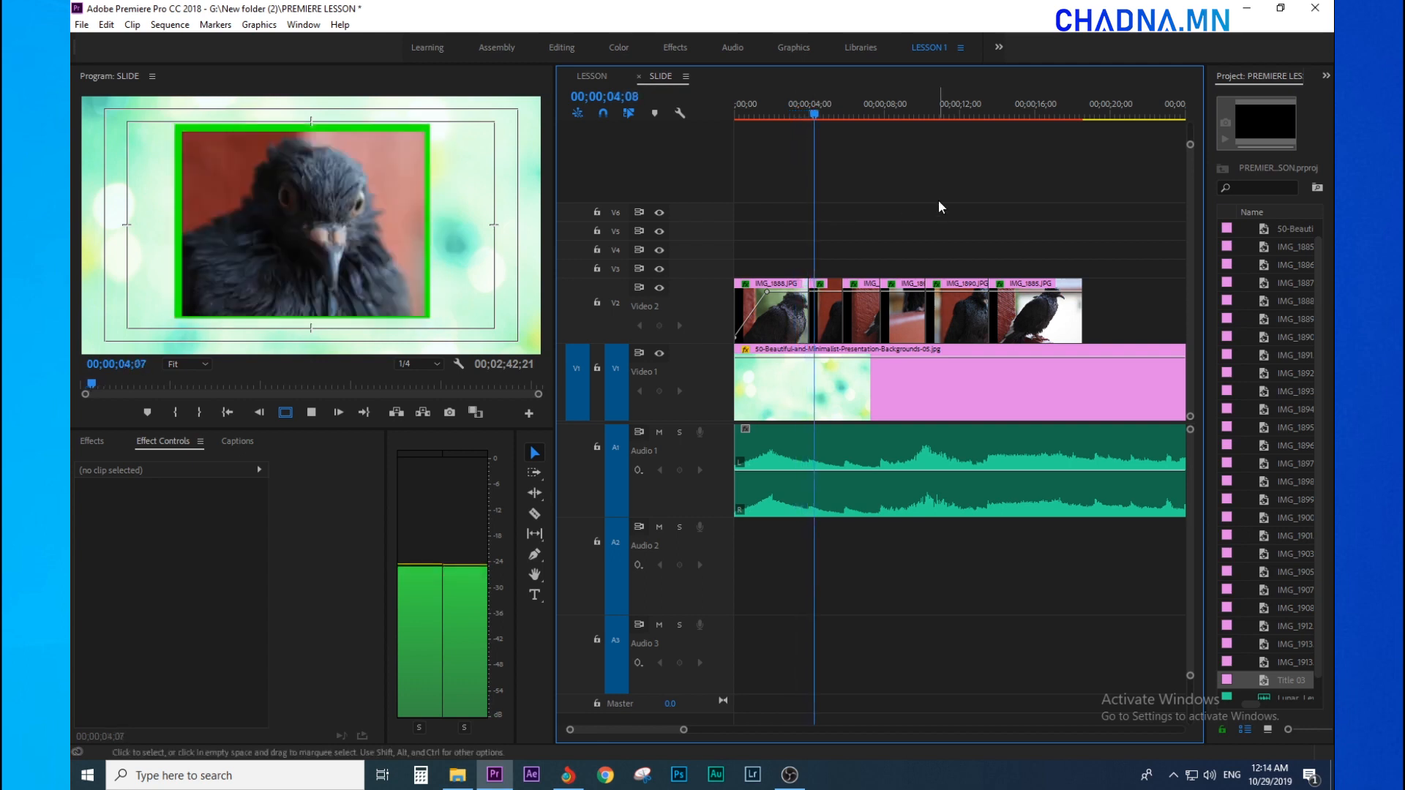
{"action": "key", "text": "minus"}
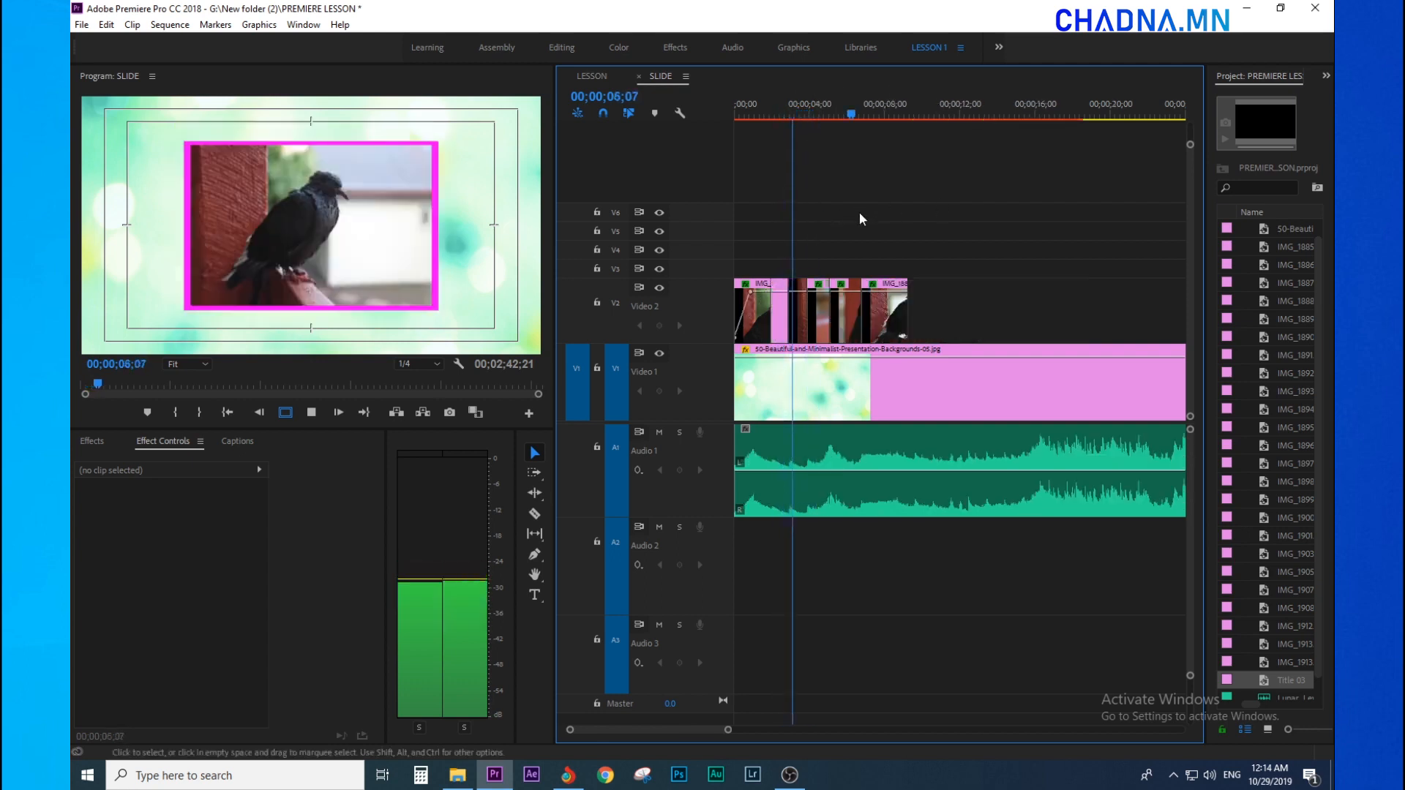
{"action": "key", "text": "equal"}
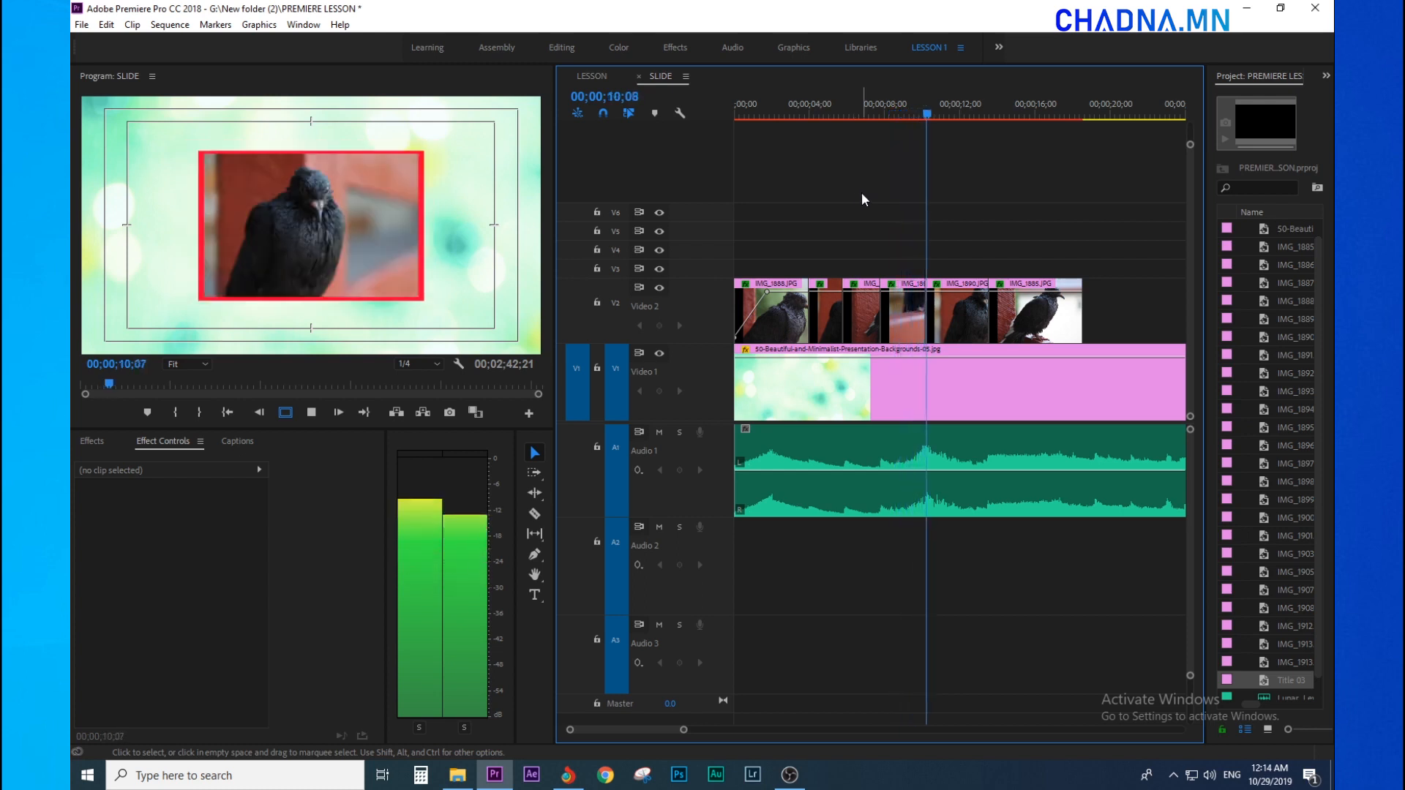
Replay the cut into the IMG_1890 photo to check its timing against the music.
{"action": "key", "text": "equal"}
{"action": "key", "text": "space"}
{"action": "key", "text": "equal"}
{"action": "left_click", "coordinate": [851, 106]}
{"action": "left_click", "coordinate": [846, 108]}
{"action": "key", "text": "space"}
{"action": "key", "text": "space"}
{"action": "key", "text": "equal"}
Shorten the IMG_1890 photo on Video 2 so that it ends just before 00;00;11;24, in time with the music.
{"action": "left_click_drag", "start_coordinate": [1083, 319], "coordinate": [998, 336]}
{"action": "left_click", "coordinate": [890, 104]}
{"action": "key", "text": "space"}
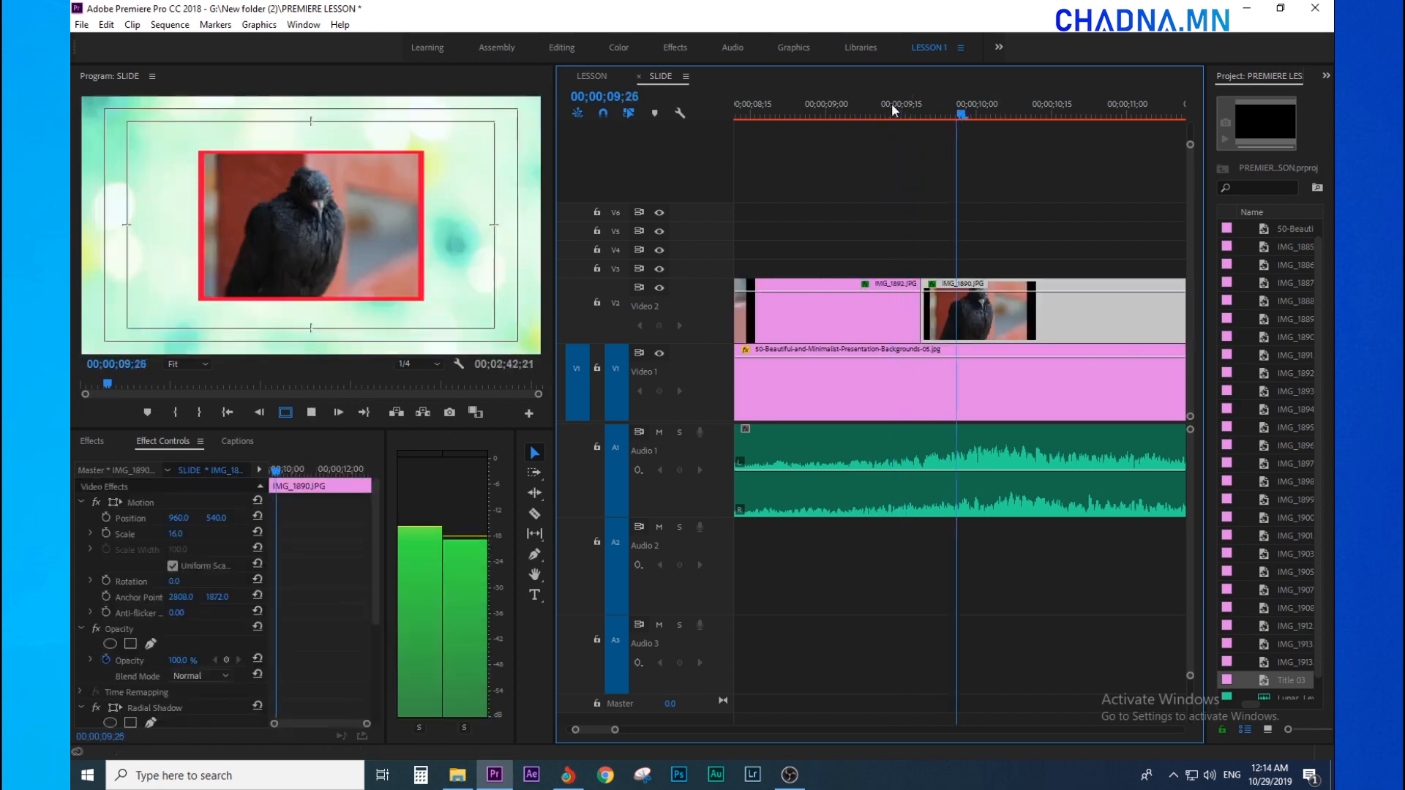
{"action": "key", "text": "minus"}
{"action": "key", "text": "minus"}
{"action": "key", "text": "space"}
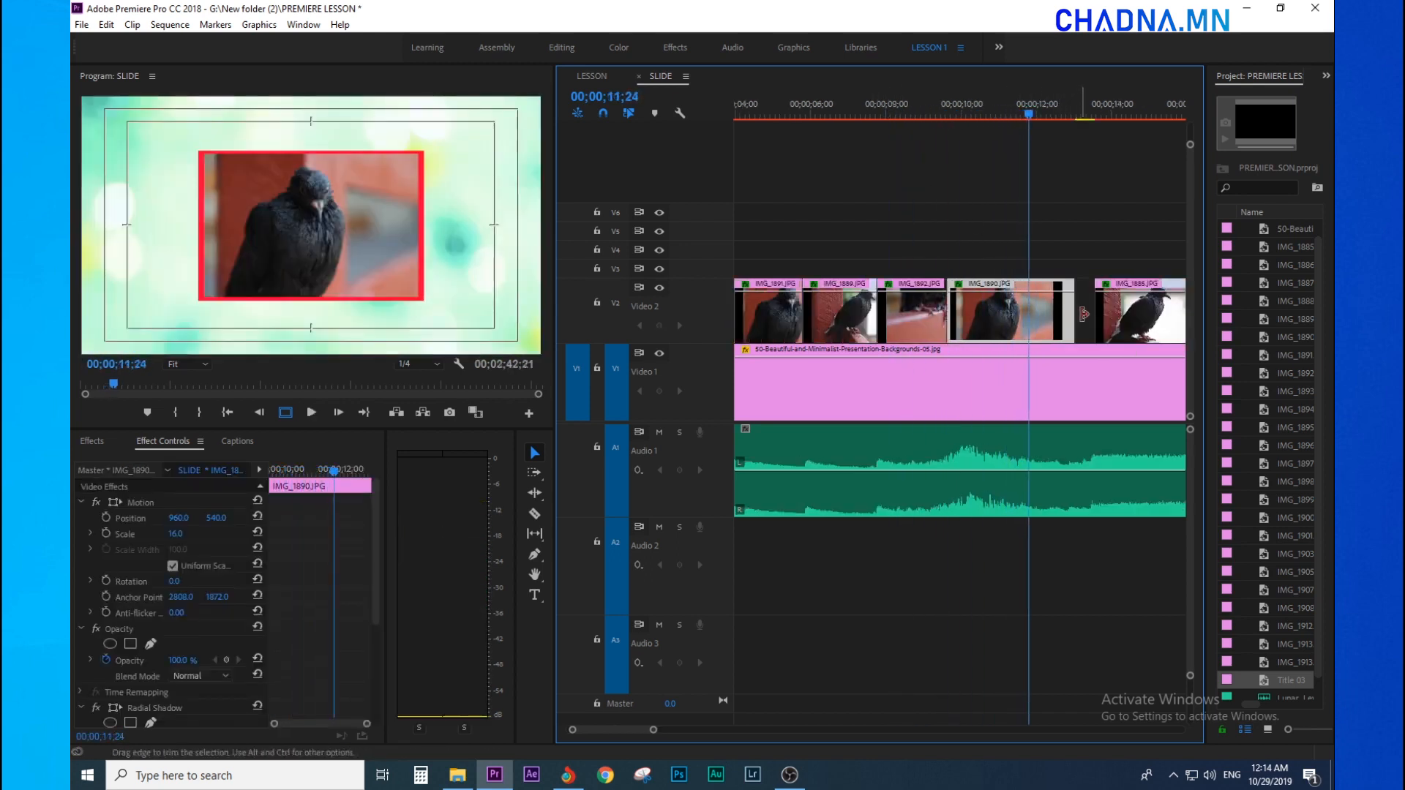
{"action": "left_click_drag", "start_coordinate": [1052, 324], "coordinate": [1019, 325]}
{"action": "key", "text": "equal"}
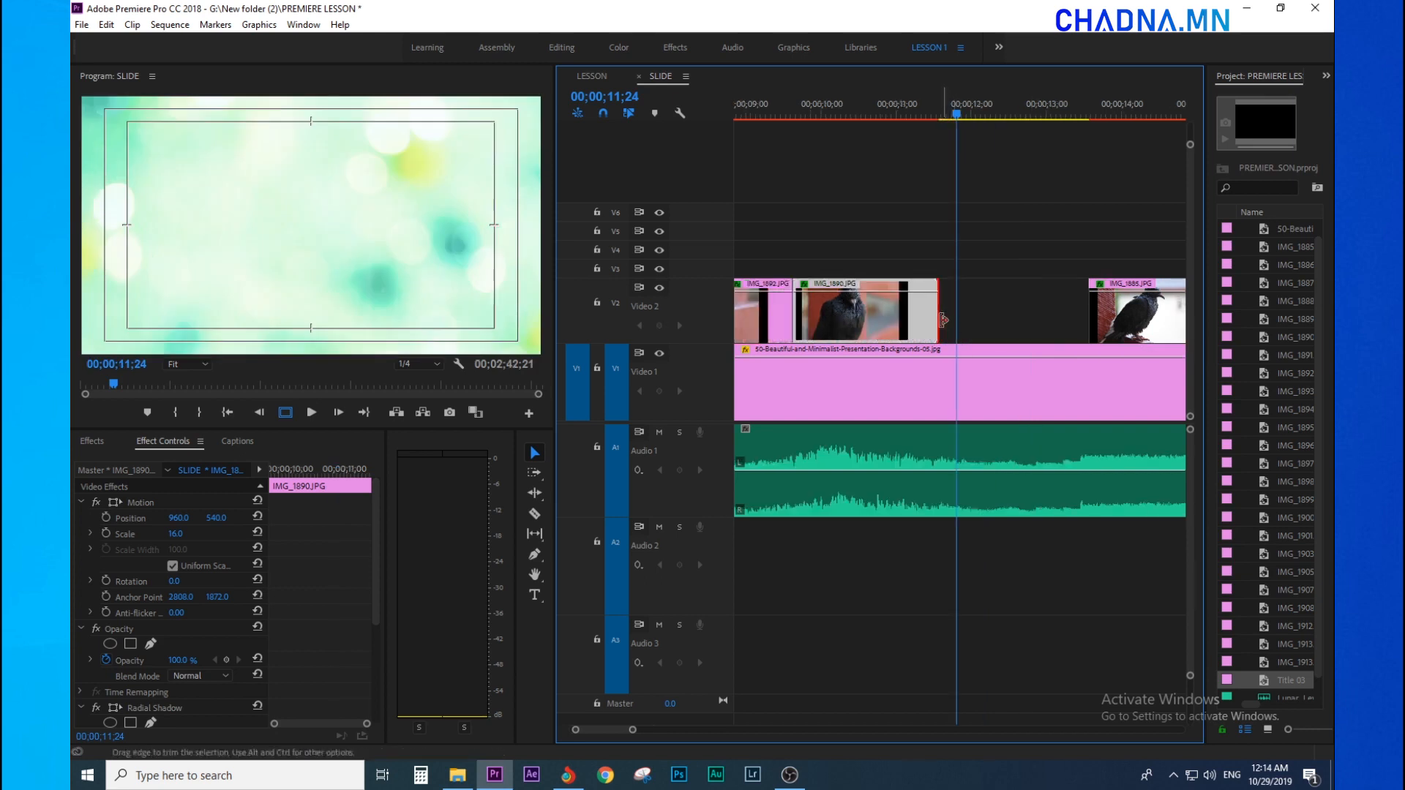
Close the gap between IMG_1890 and IMG_1885 with a ripple delete and play across the new cut.
{"action": "right_click", "coordinate": [992, 305]}
{"action": "left_click", "coordinate": [1011, 315]}
{"action": "left_click", "coordinate": [890, 107]}
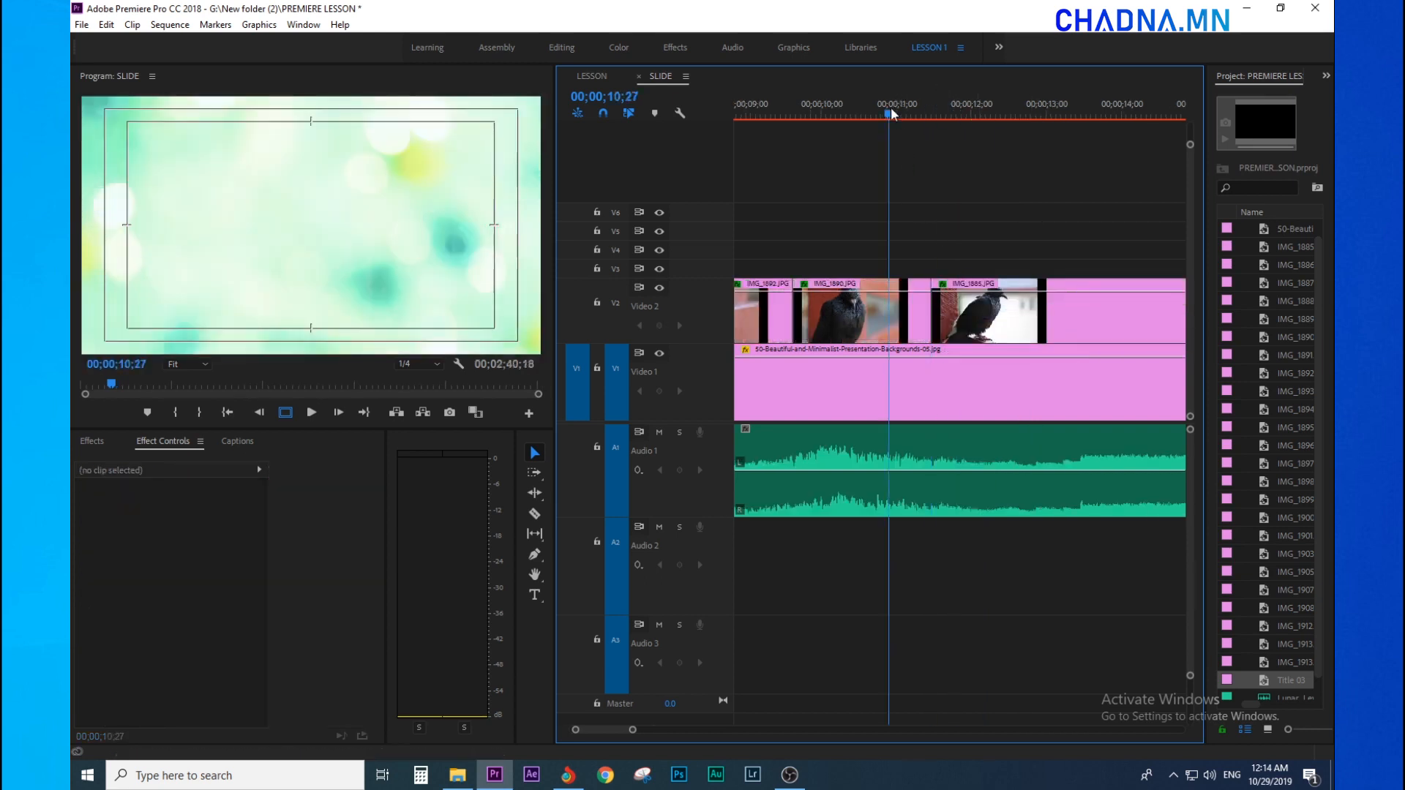
{"action": "key", "text": "space"}
{"action": "key", "text": "minus"}
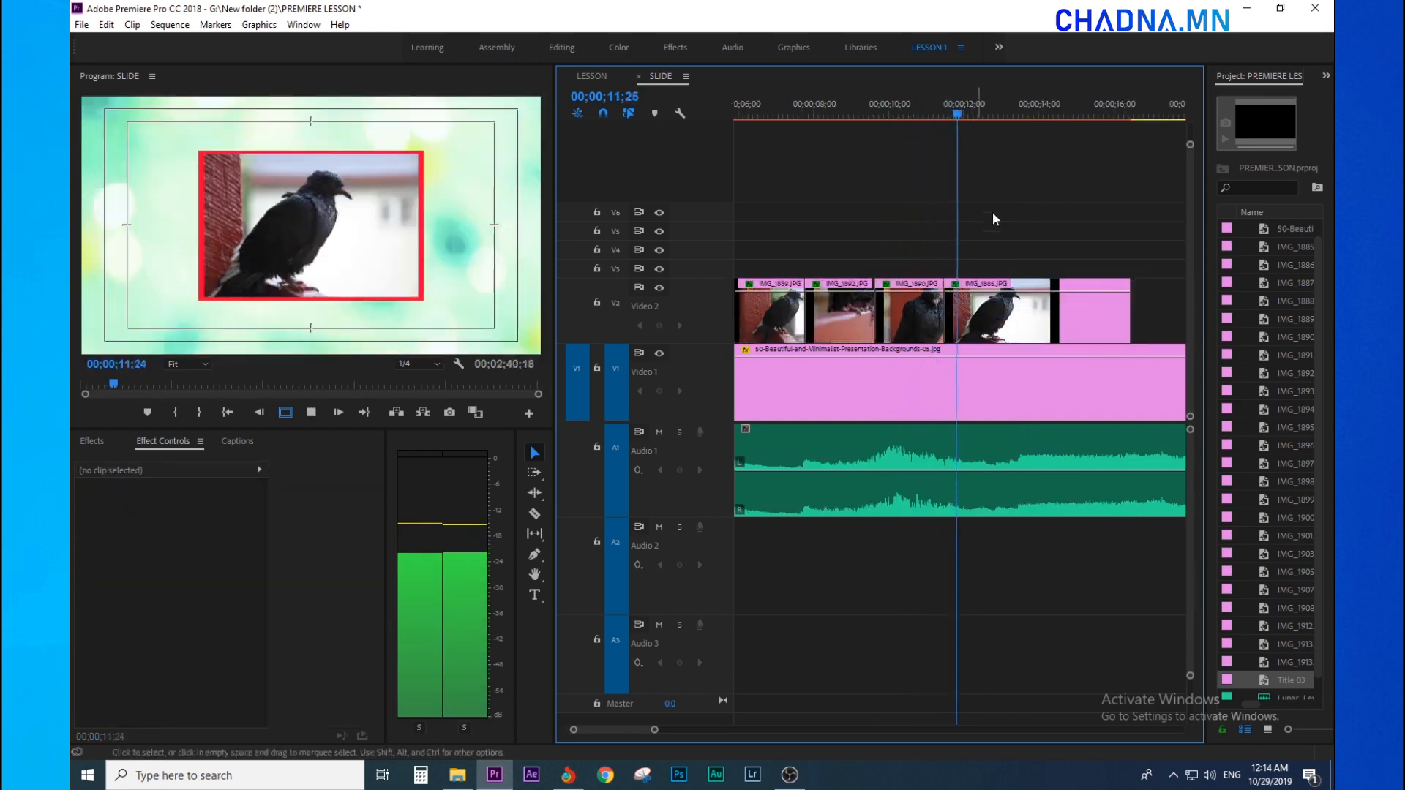
Animate the Scale of the IMG_1885 photo with keyframes from 16 at its start to 23 at its end.
{"action": "left_click", "coordinate": [1111, 319]}
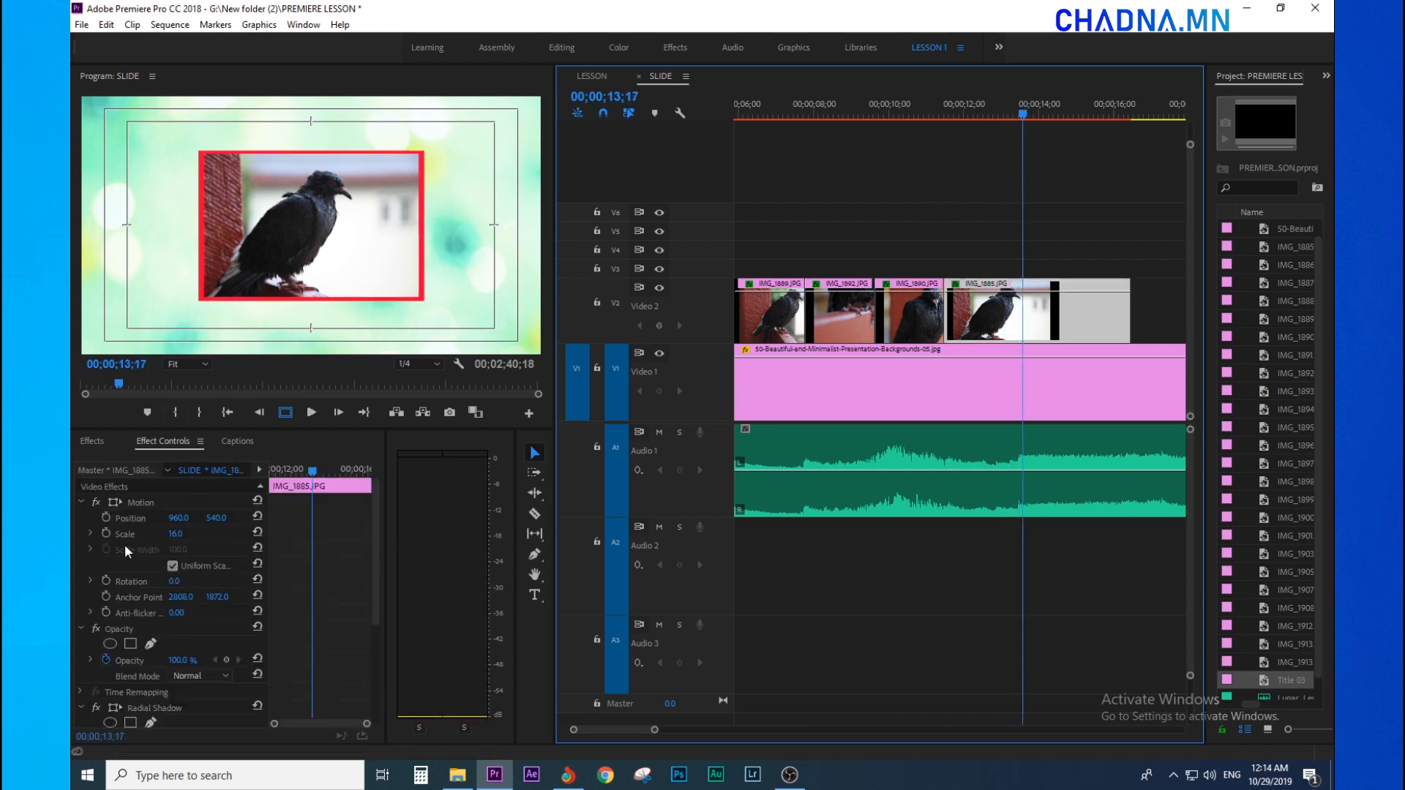
{"action": "left_click", "coordinate": [106, 533]}
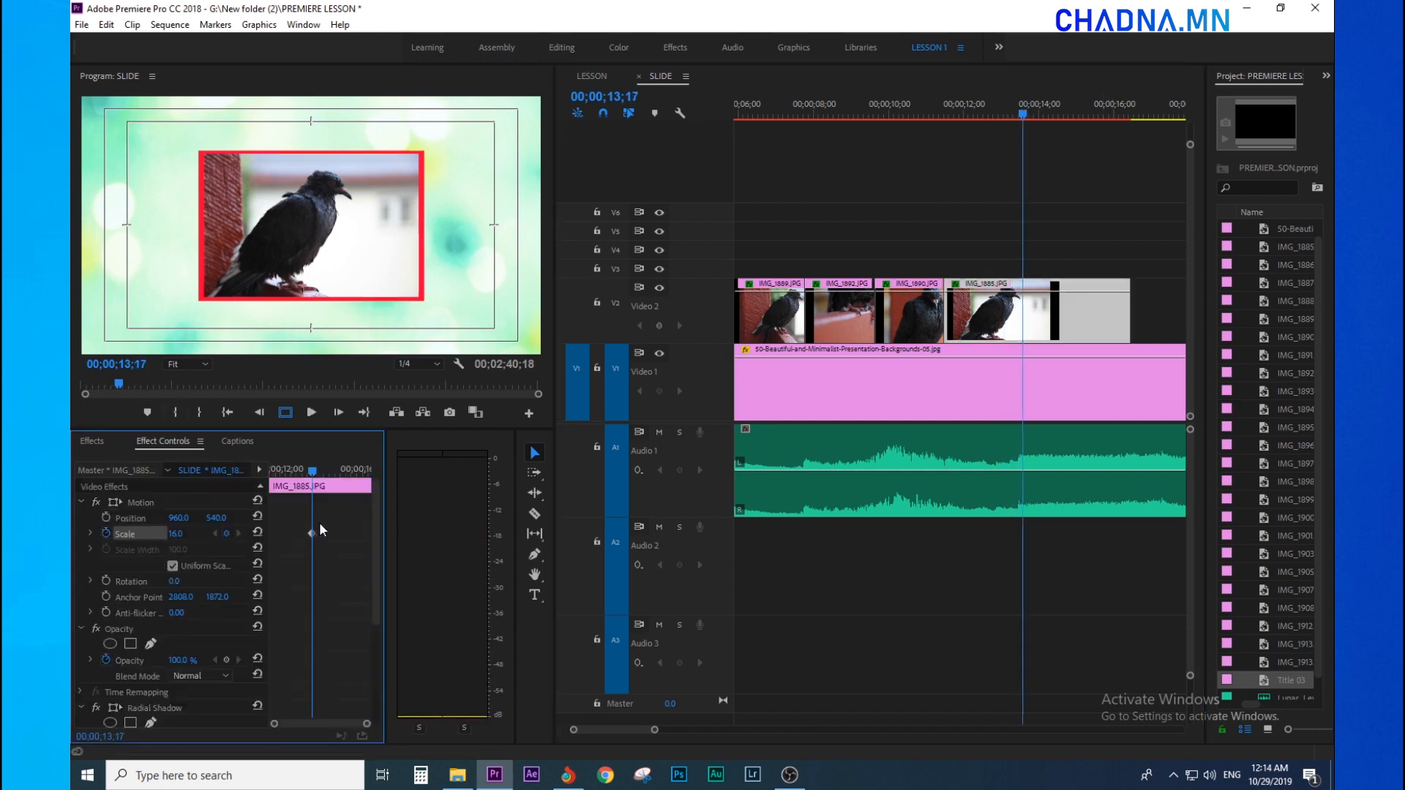
{"action": "left_click", "coordinate": [175, 534]}
{"action": "type", "text": "54"}
{"action": "key", "text": "Return"}
{"action": "left_click_drag", "start_coordinate": [176, 534], "coordinate": [153, 533]}
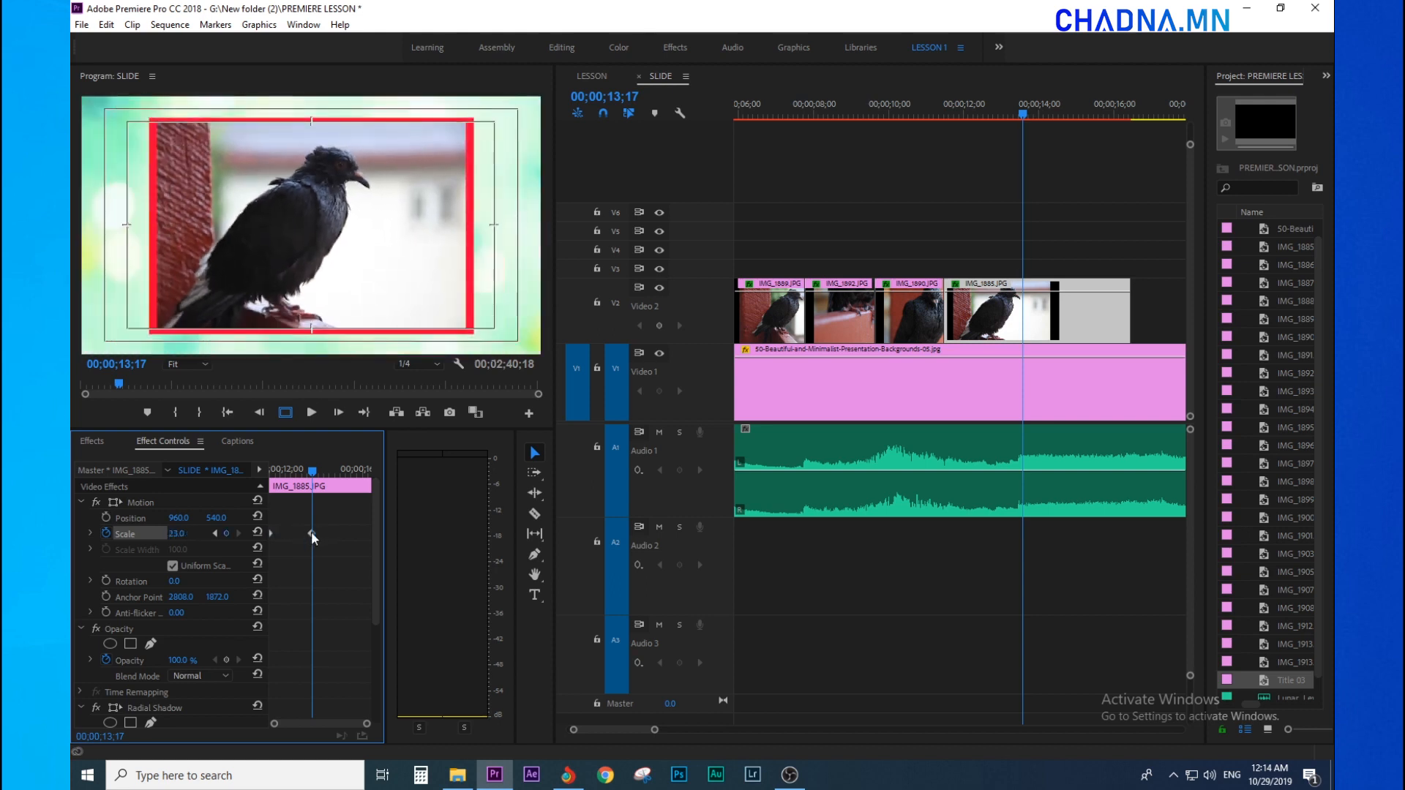
{"action": "left_click_drag", "start_coordinate": [311, 534], "coordinate": [369, 533]}
Play the sequence through IMG_1885 to review its gradual enlargement.
{"action": "left_click", "coordinate": [925, 97]}
{"action": "key", "text": "space"}
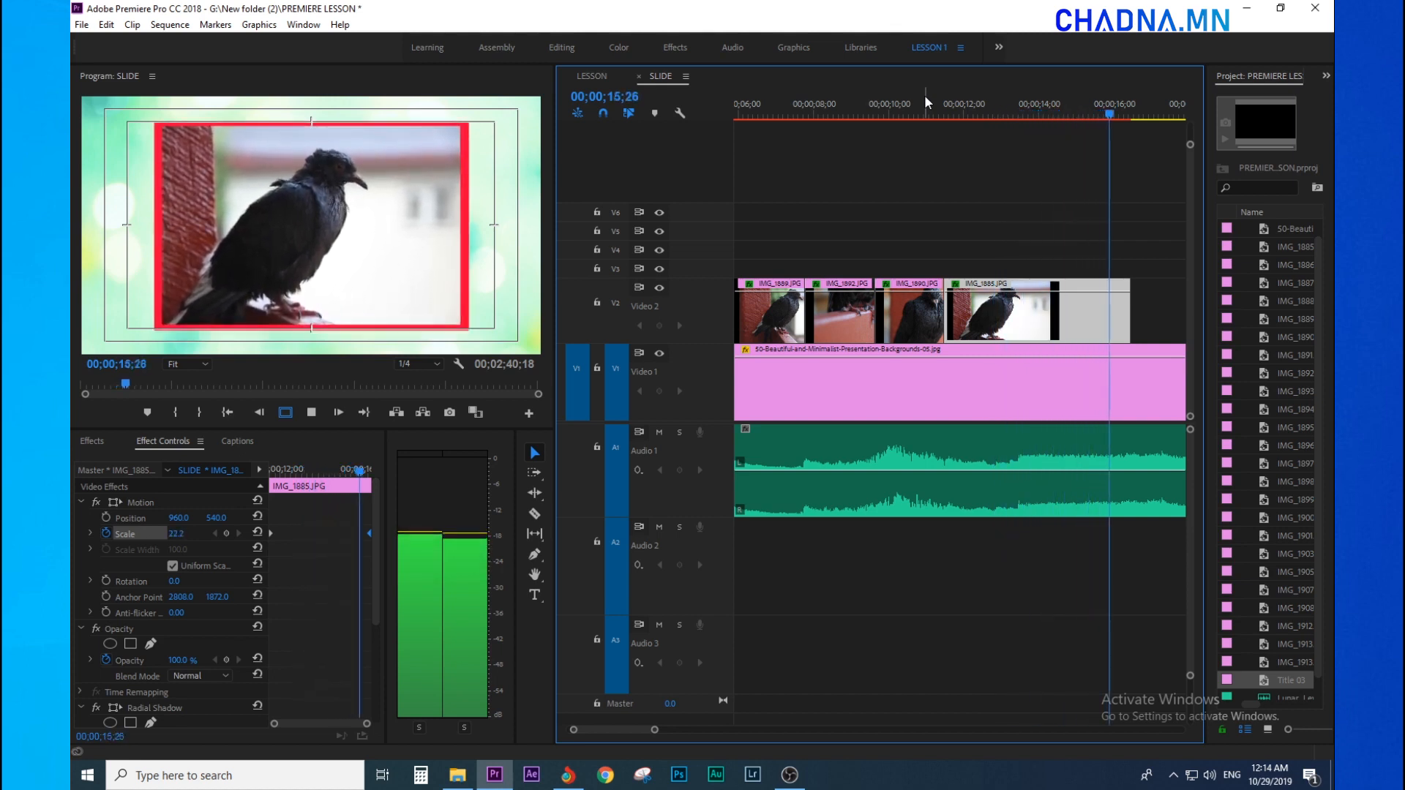
{"action": "key", "text": "space"}
Fade out the end of IMG_1885 with two Opacity keyframes and play the fade.
{"action": "key", "text": "minus"}
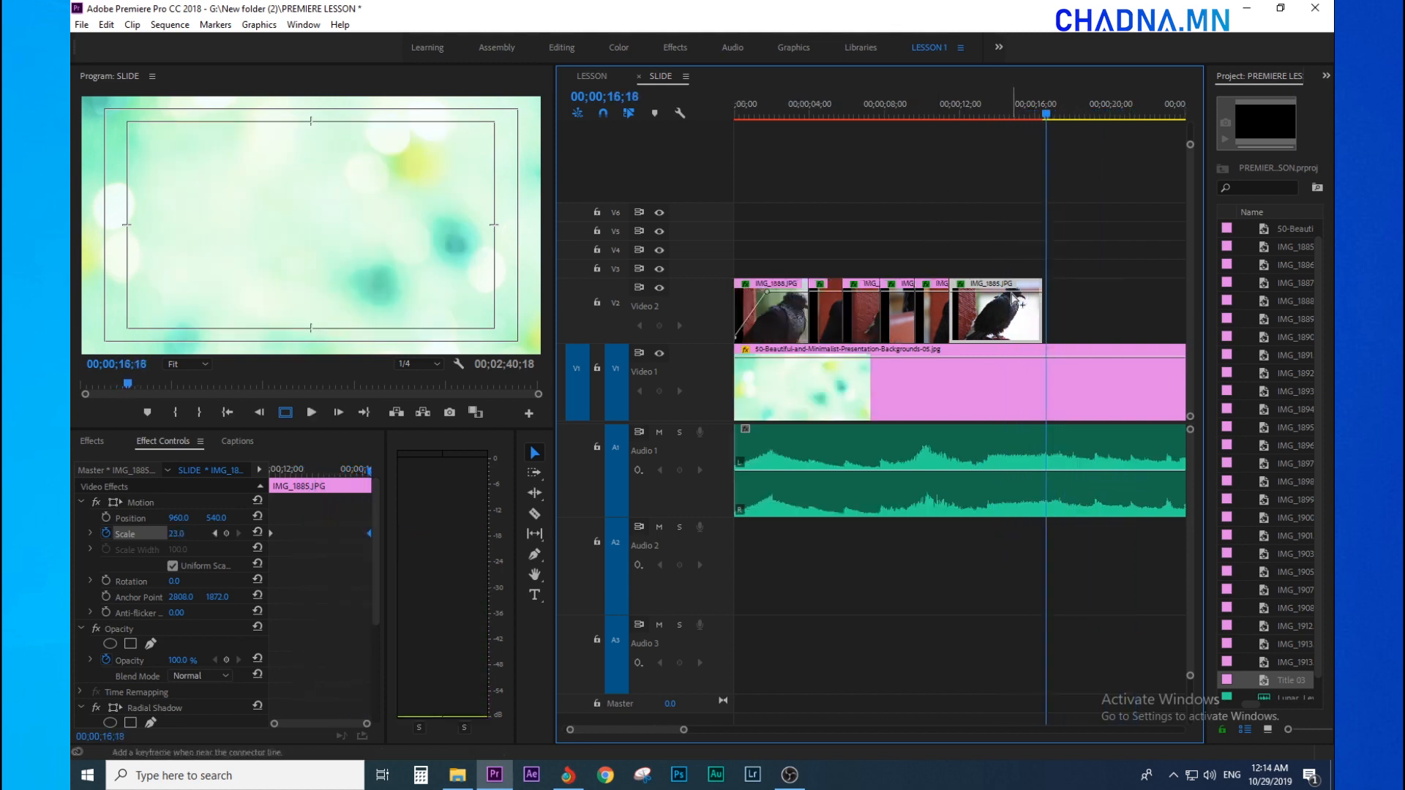
{"action": "left_click", "coordinate": [1003, 111]}
{"action": "key", "text": "space"}
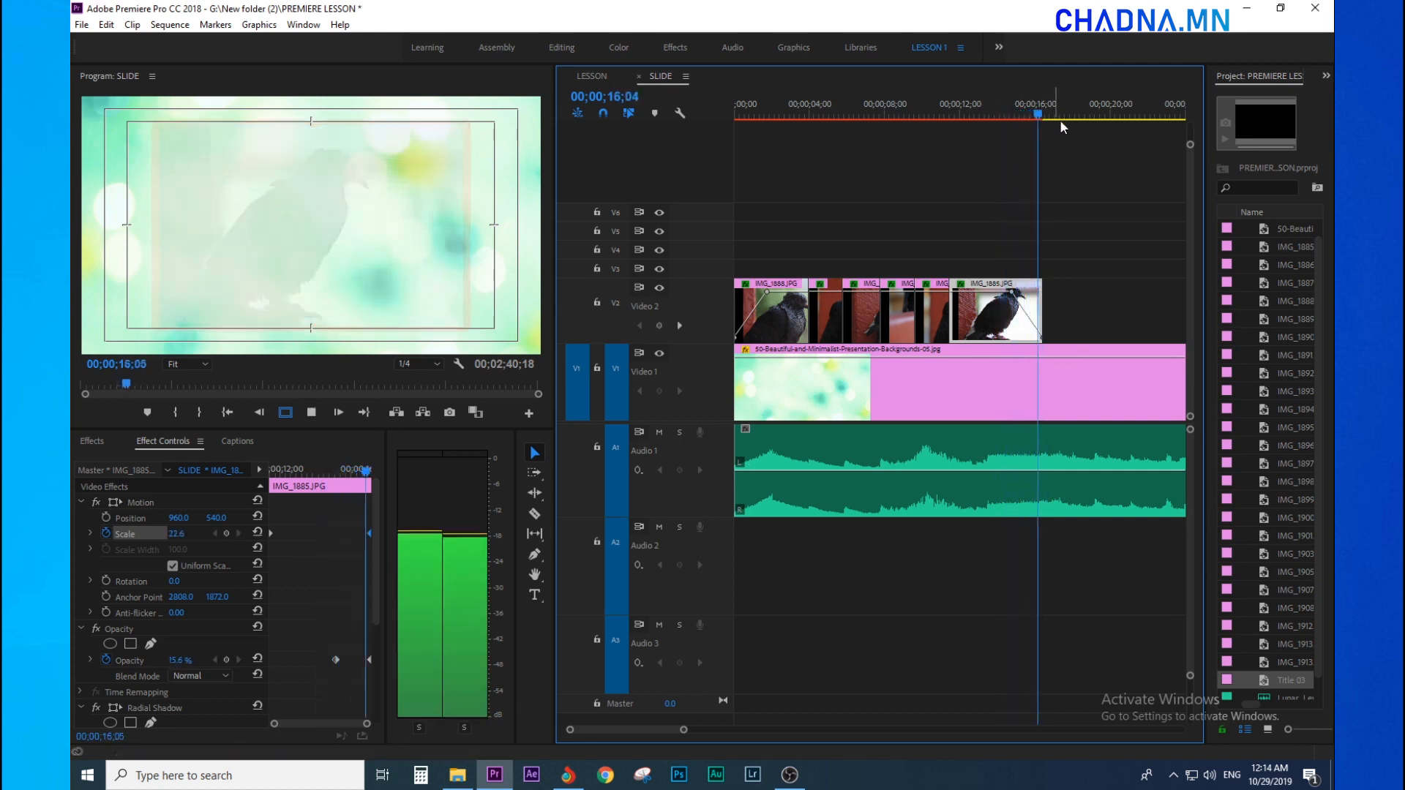
{"action": "left_click", "coordinate": [1073, 149]}
Add another Opacity keyframe on IMG_1885 slightly before the point where its fade-out begins.
{"action": "key", "text": "minus"}
{"action": "key", "text": "equal"}
{"action": "key", "text": "Home"}
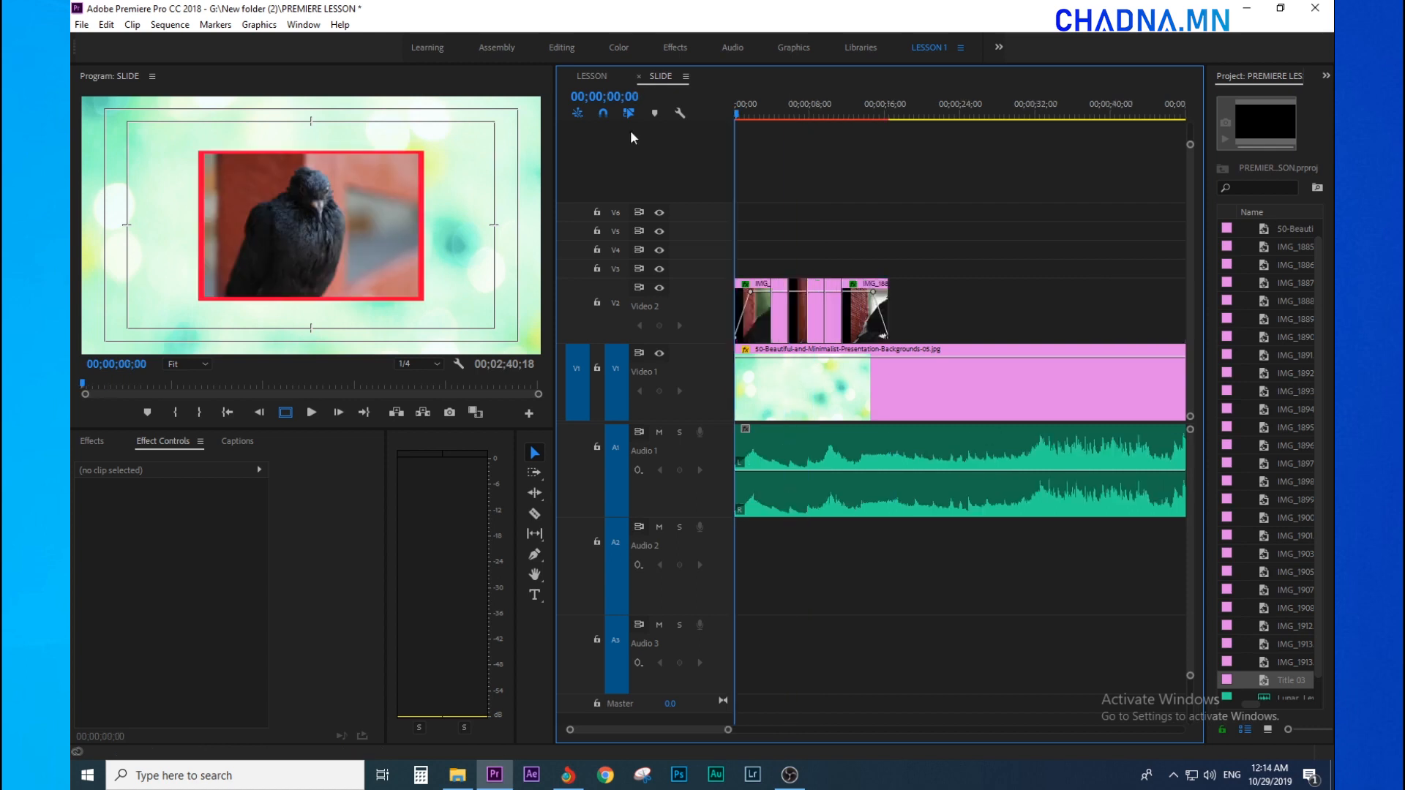
{"action": "left_click", "coordinate": [1009, 112]}
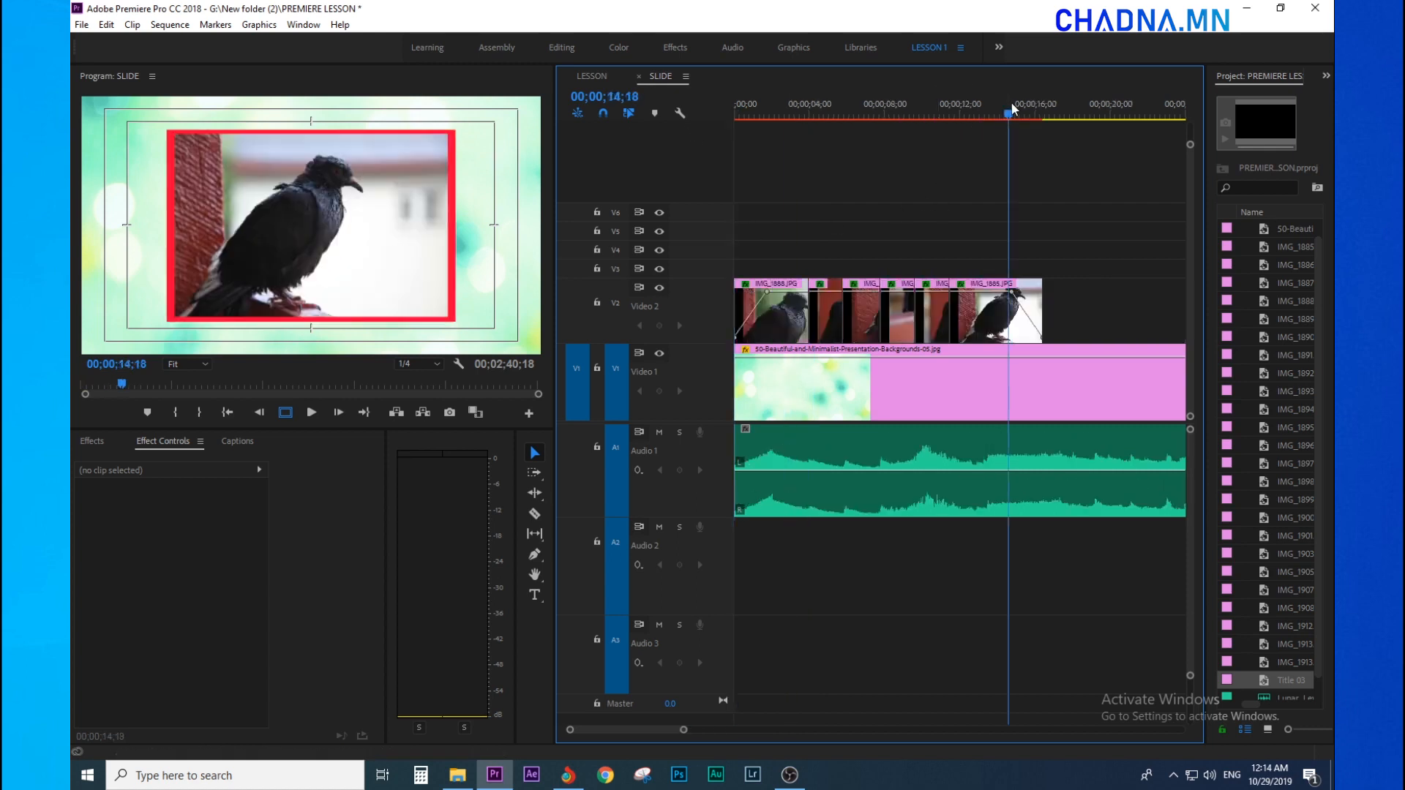
{"action": "key", "text": "equal"}
{"action": "key", "text": "equal"}
{"action": "key", "text": "equal"}
{"action": "key", "text": "equal"}
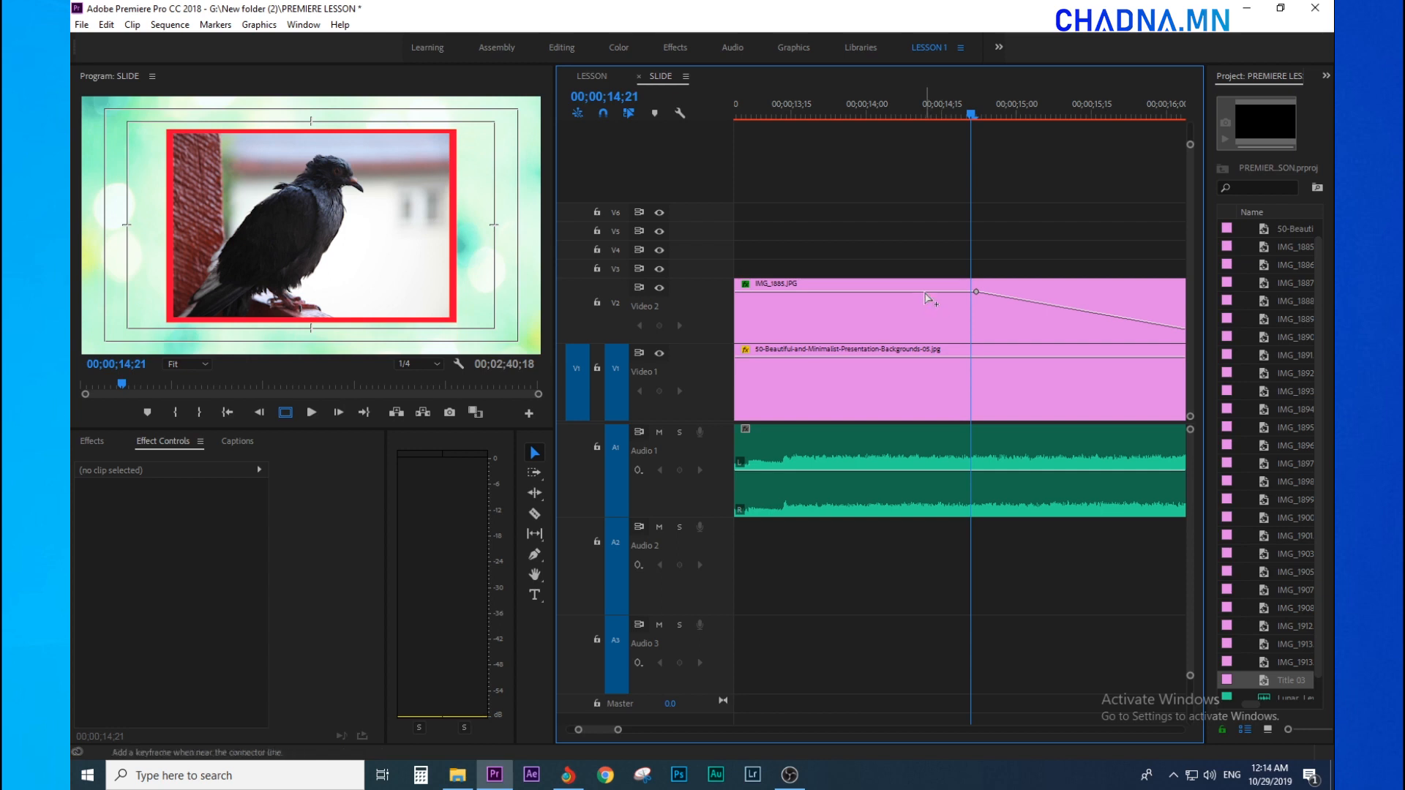
{"action": "left_click", "coordinate": [923, 292], "text": "ctrl"}
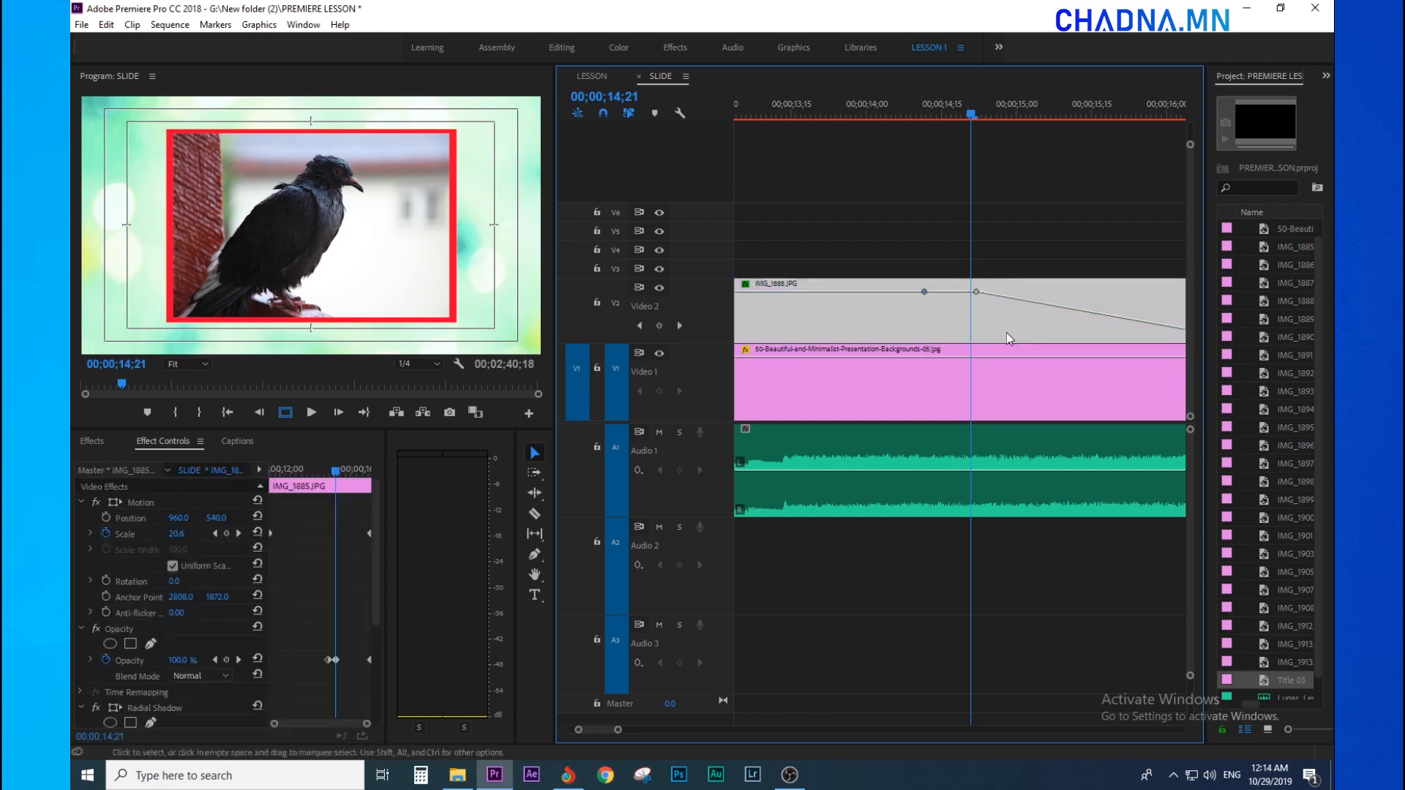
Move back through IMG_1885 and play it to check its enlargement and Opacity keyframes.
{"action": "left_click_drag", "start_coordinate": [942, 99], "coordinate": [917, 99]}
{"action": "key", "text": "minus"}
{"action": "key", "text": "minus"}
{"action": "key", "text": "minus"}
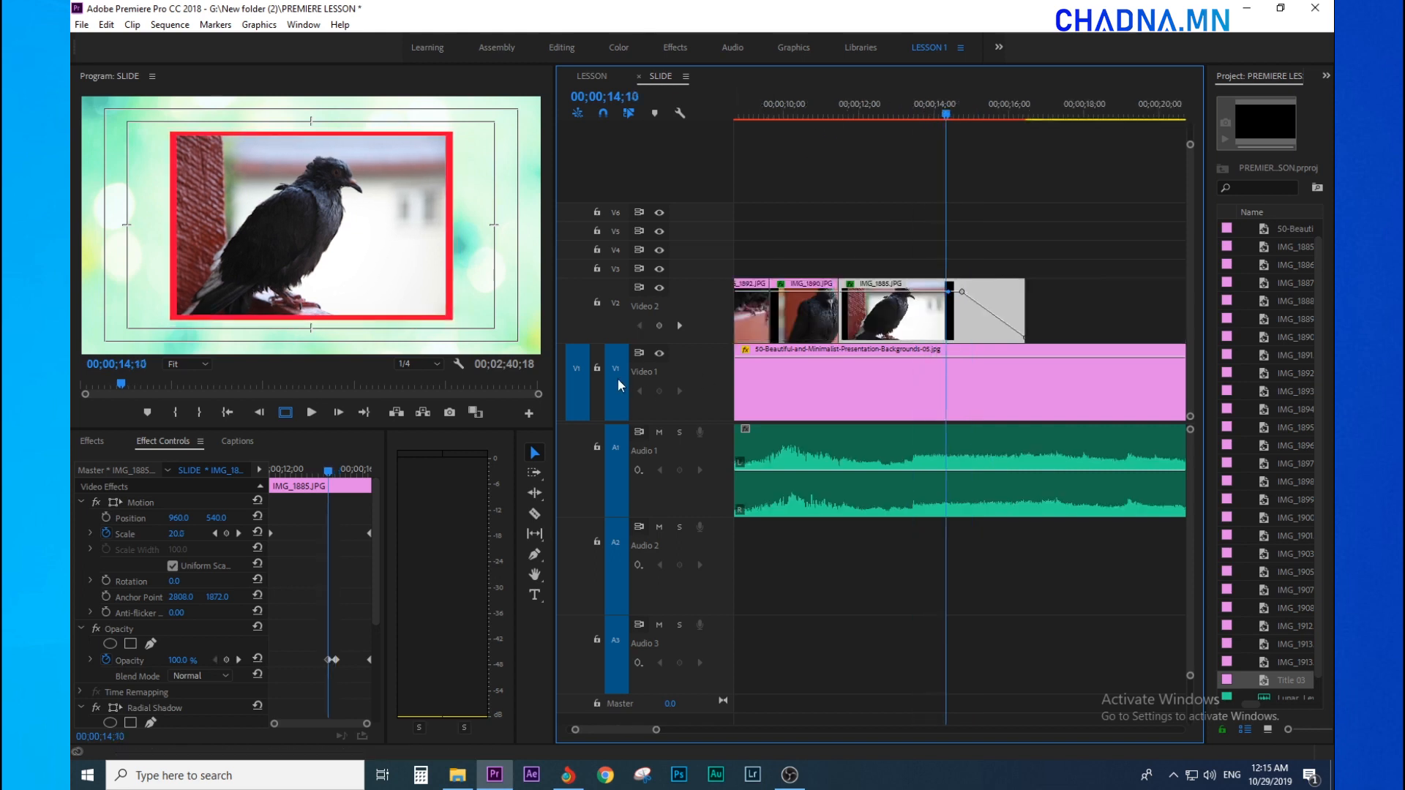
{"action": "key", "text": "minus"}
{"action": "left_click_drag", "start_coordinate": [297, 470], "coordinate": [314, 471]}
{"action": "key", "text": "space"}
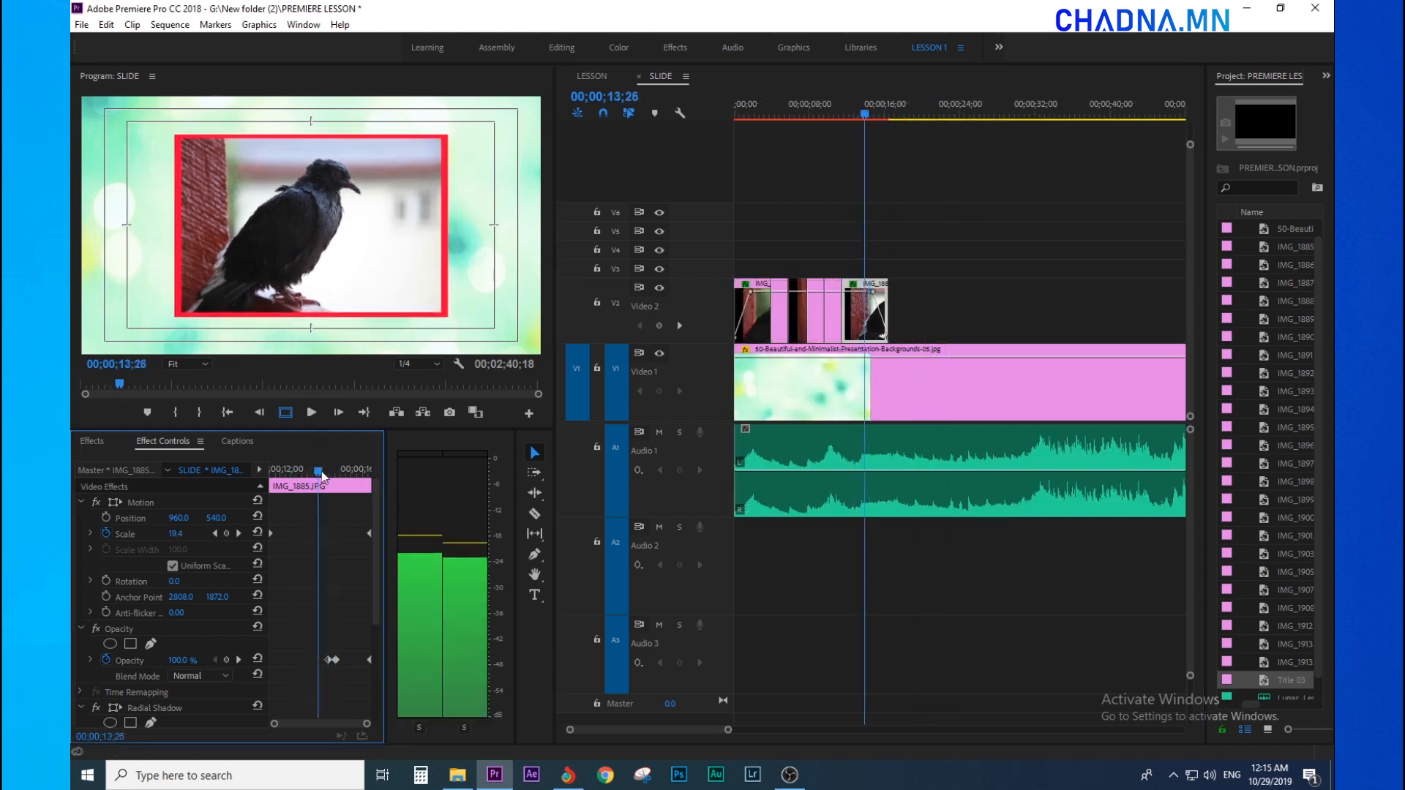
{"action": "key", "text": "space"}
Apply the Cube Spin video transition from 3D Motion to the cut between the first photo and IMG_1891.
{"action": "left_click_drag", "start_coordinate": [813, 101], "coordinate": [670, 131]}
{"action": "key", "text": "equal"}
{"action": "key", "text": "equal"}
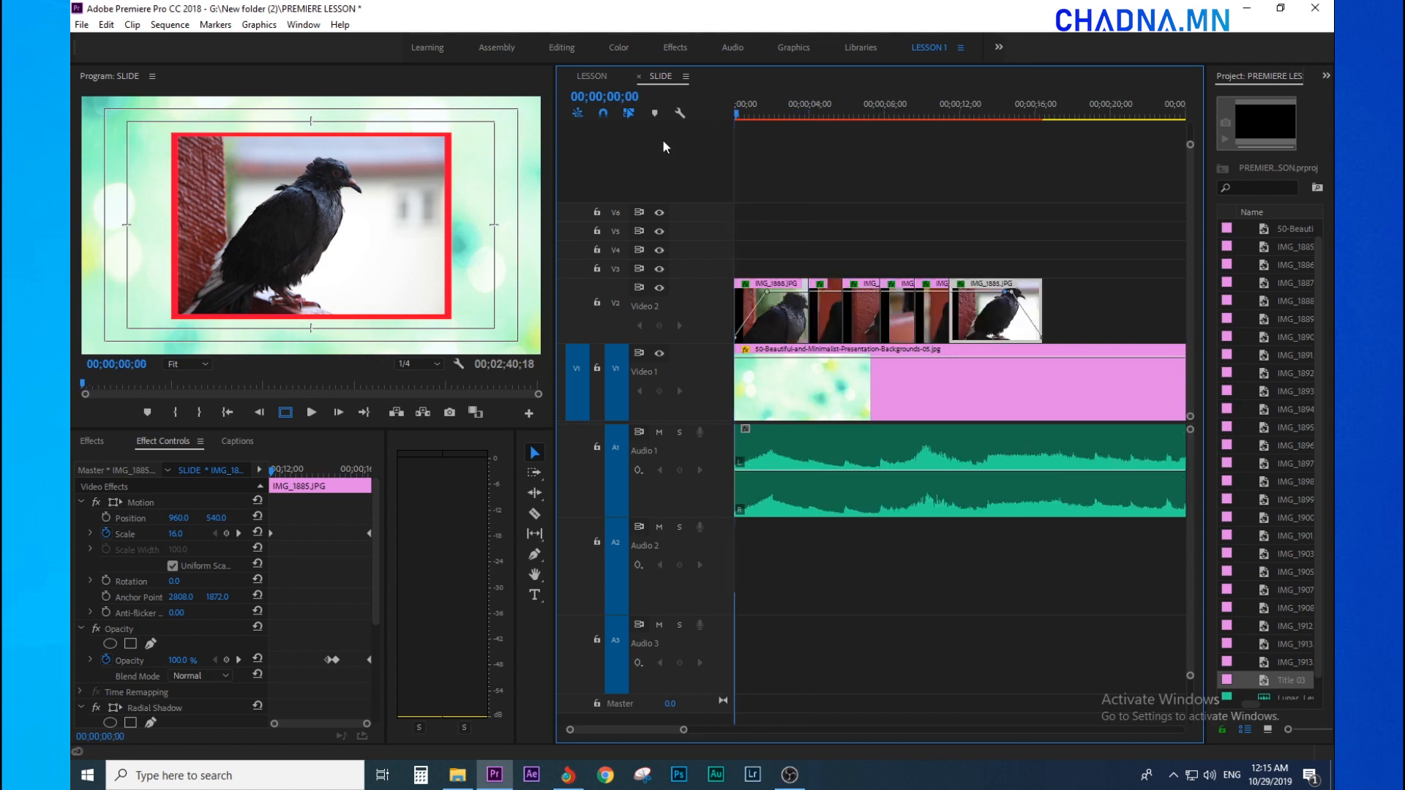
{"action": "left_click_drag", "start_coordinate": [805, 116], "coordinate": [862, 107]}
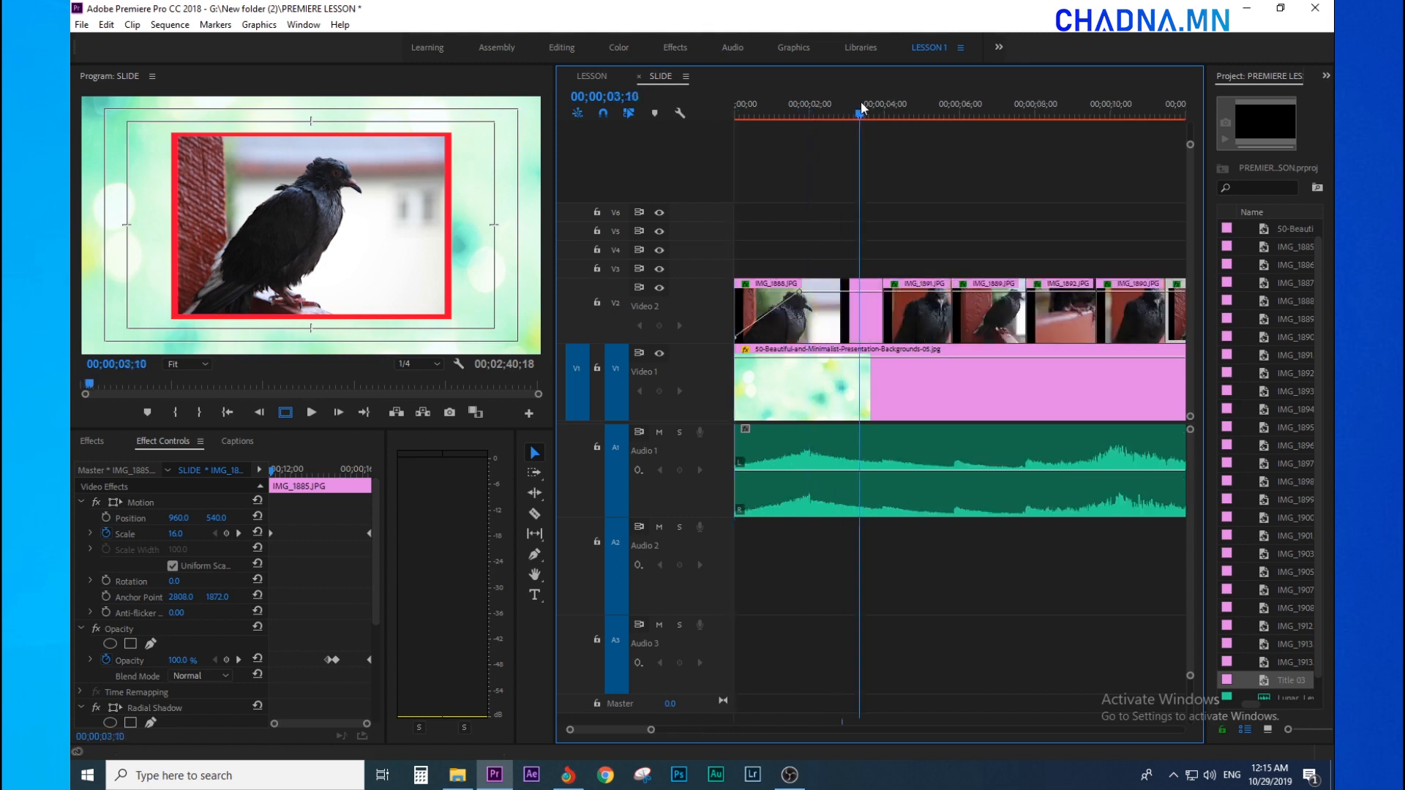
{"action": "left_click", "coordinate": [93, 442]}
{"action": "left_click", "coordinate": [82, 556]}
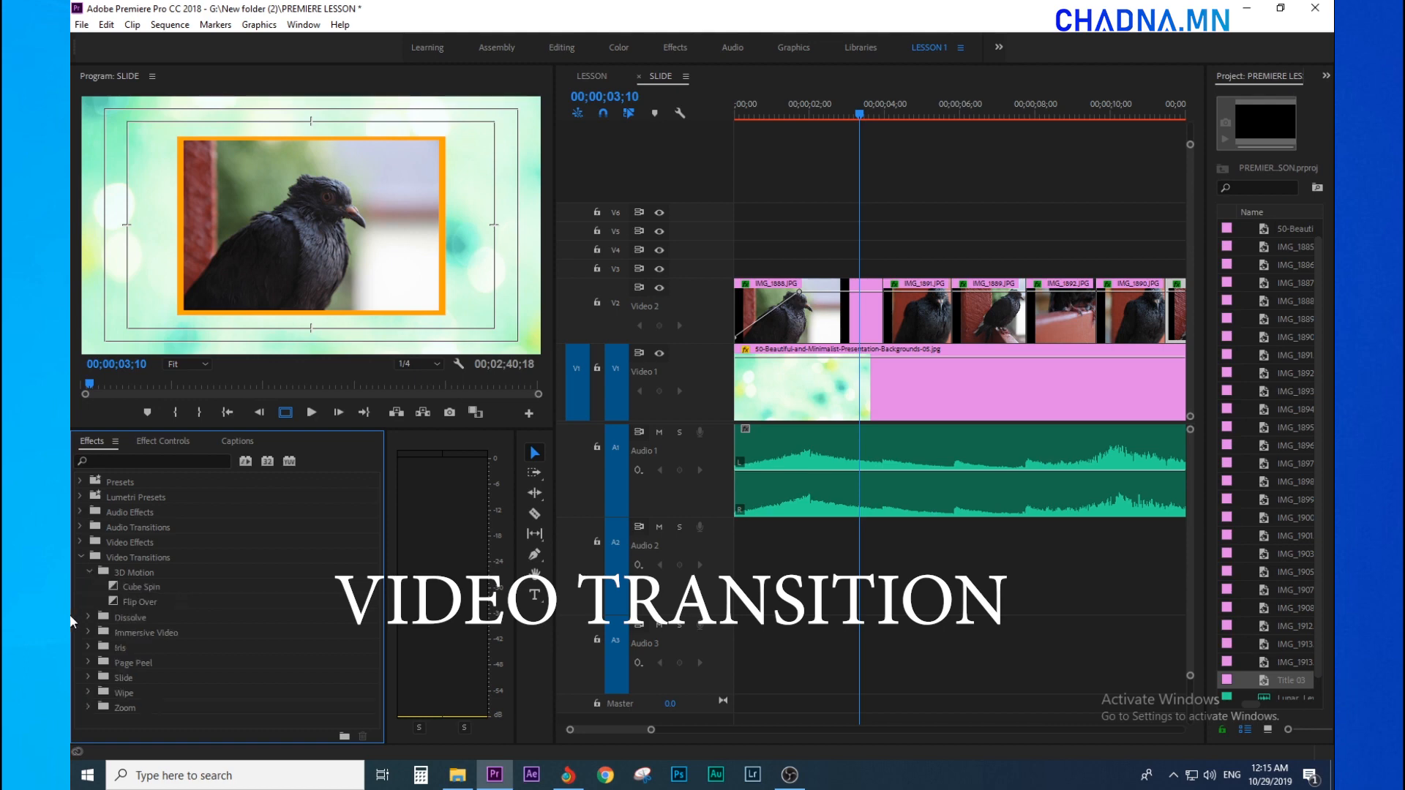
{"action": "left_click_drag", "start_coordinate": [142, 587], "coordinate": [883, 311]}
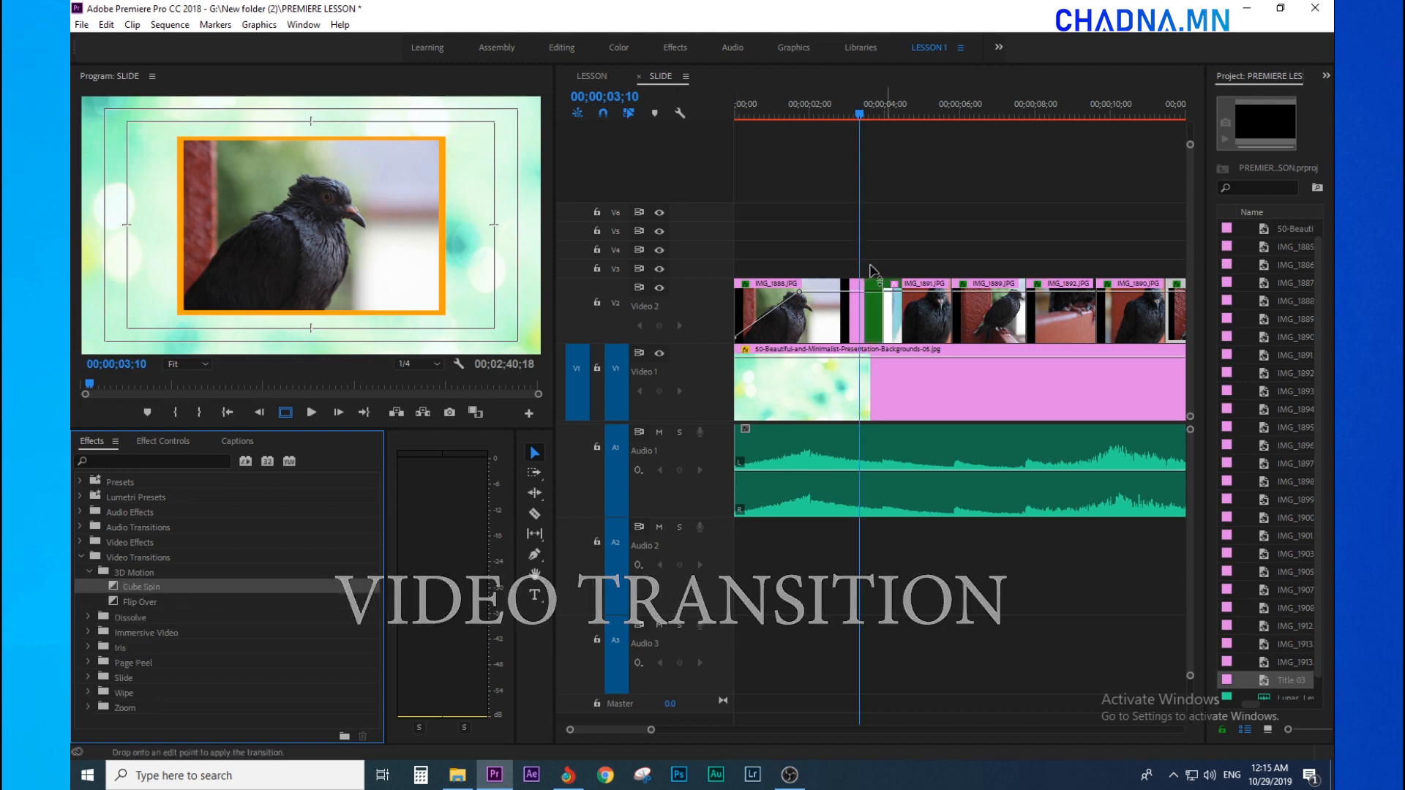